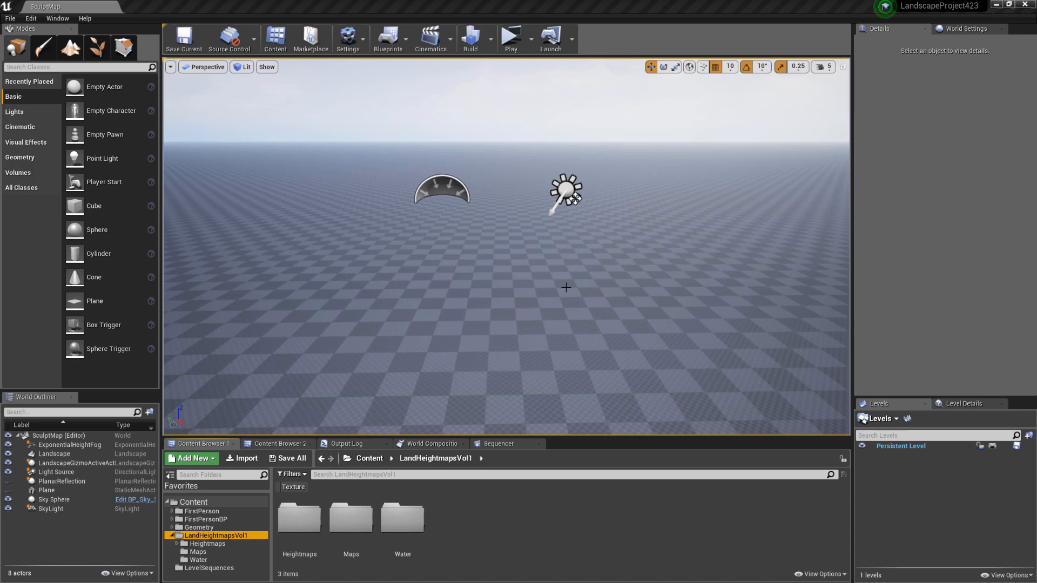
Select the flat landscape from a higher, more distant view of the level
right_click_drag(560, 283, 562, 318)
key("s")
key("s")
key("w")
key("s")
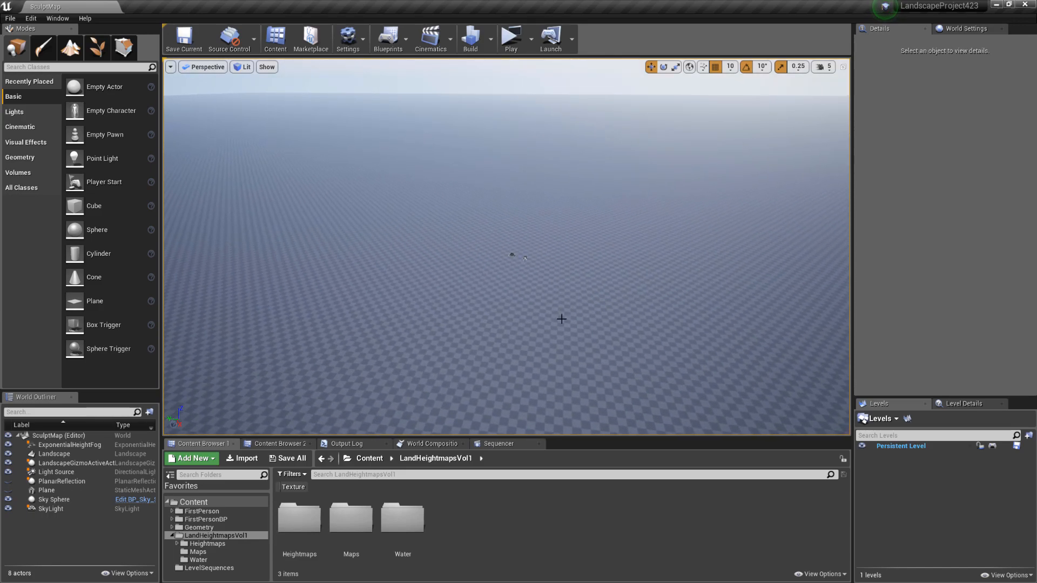
left_click(561, 319)
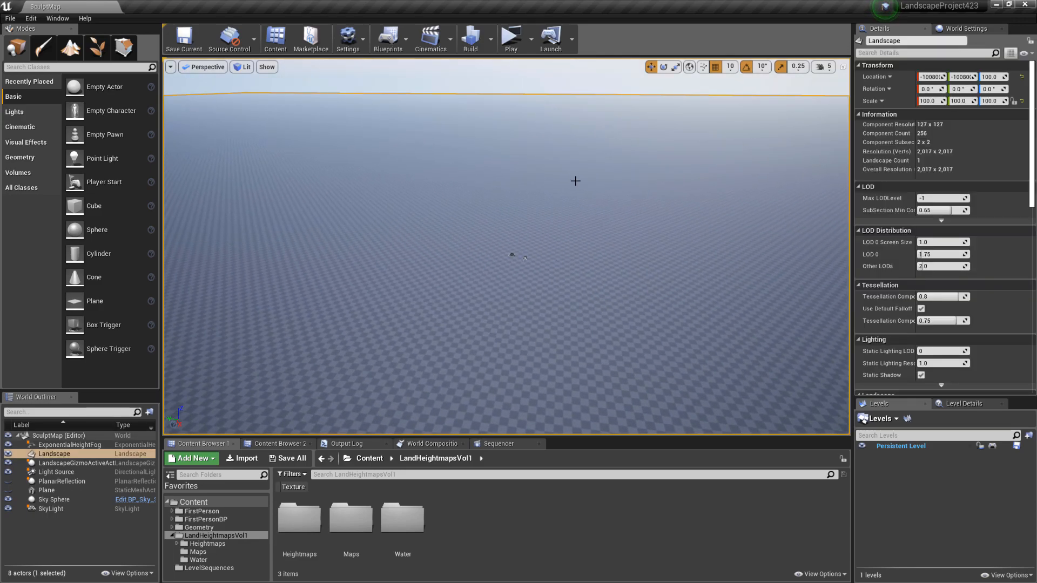
Switch to landscape sculpting with the Sculpt tool and set the brush type to Alpha
left_click(71, 48)
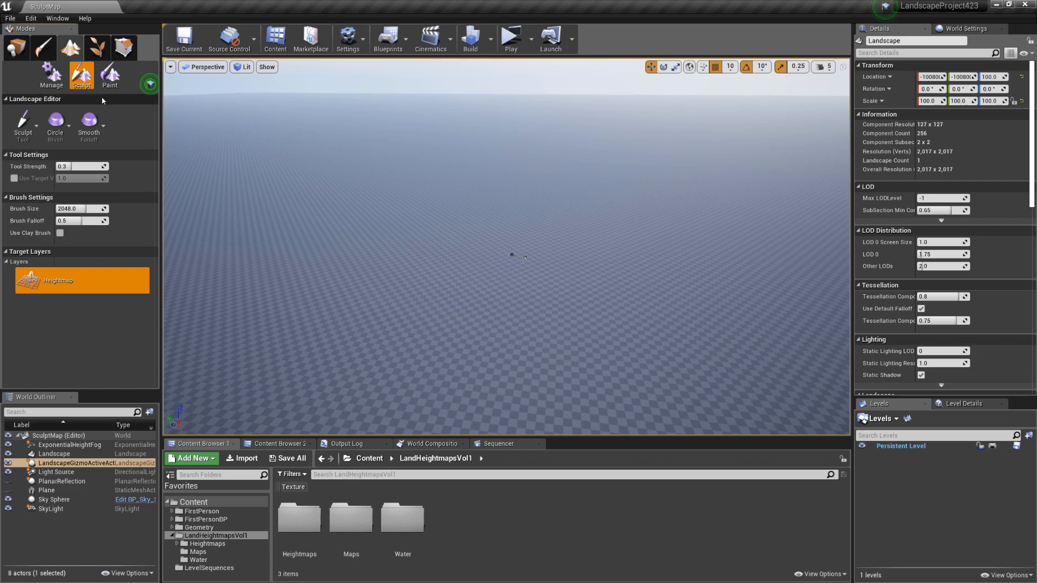
left_click(21, 125)
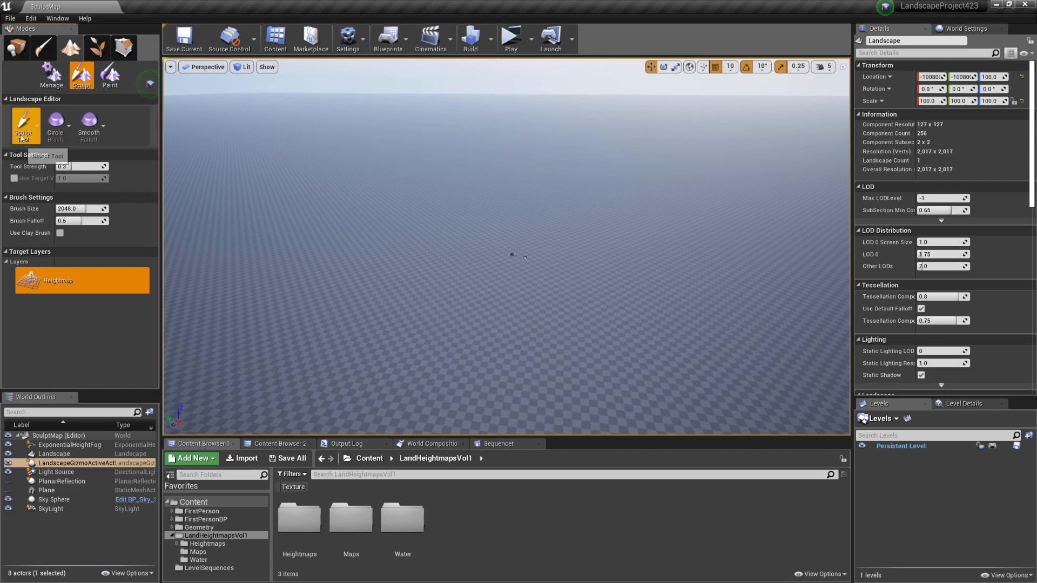
left_click(60, 141)
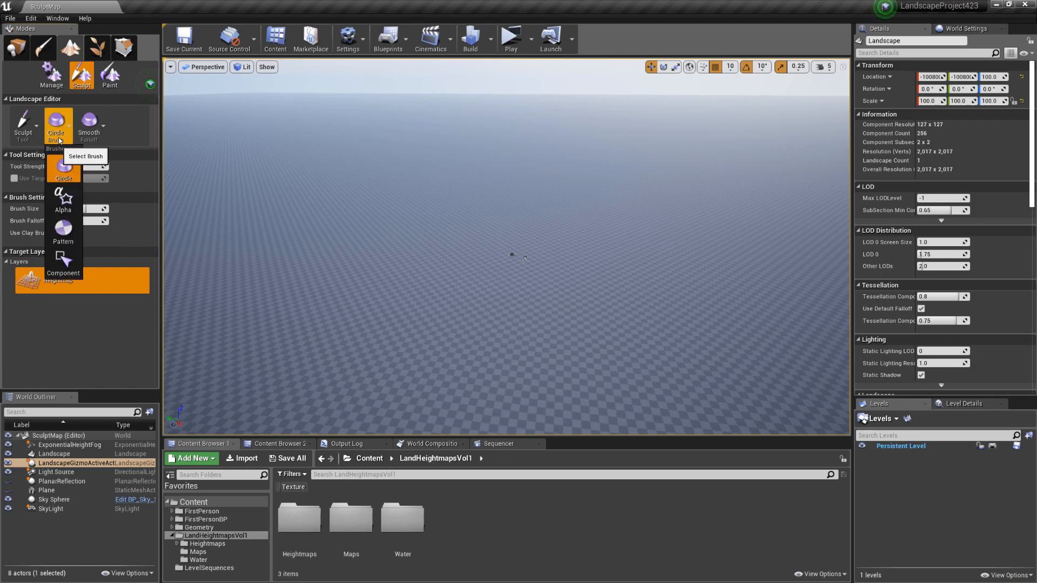
left_click(63, 200)
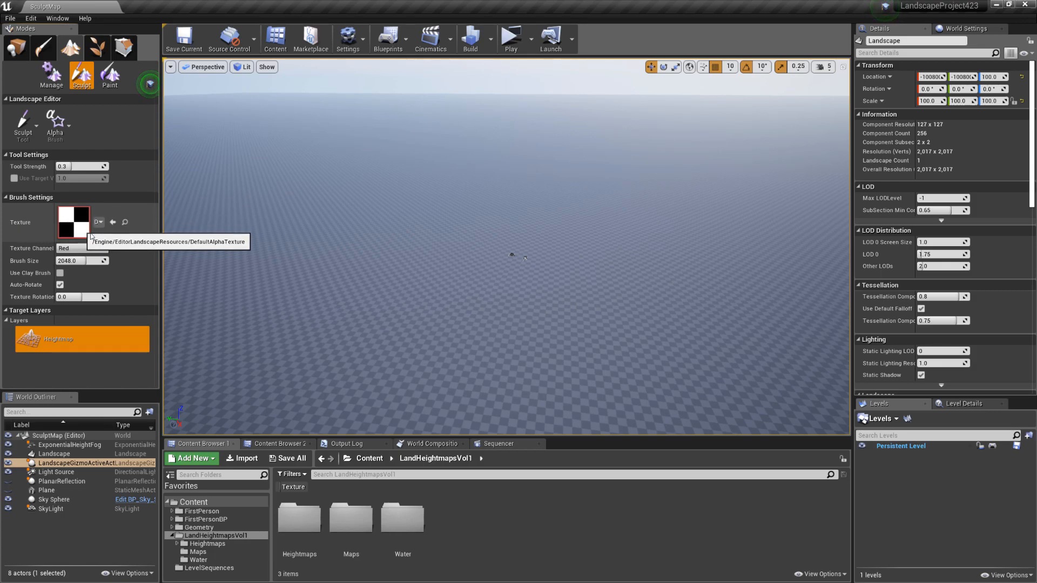
Open the Gradients folder under LandHeightmapsVol1/Heightmaps, giving the asset browser more room
left_click(205, 544)
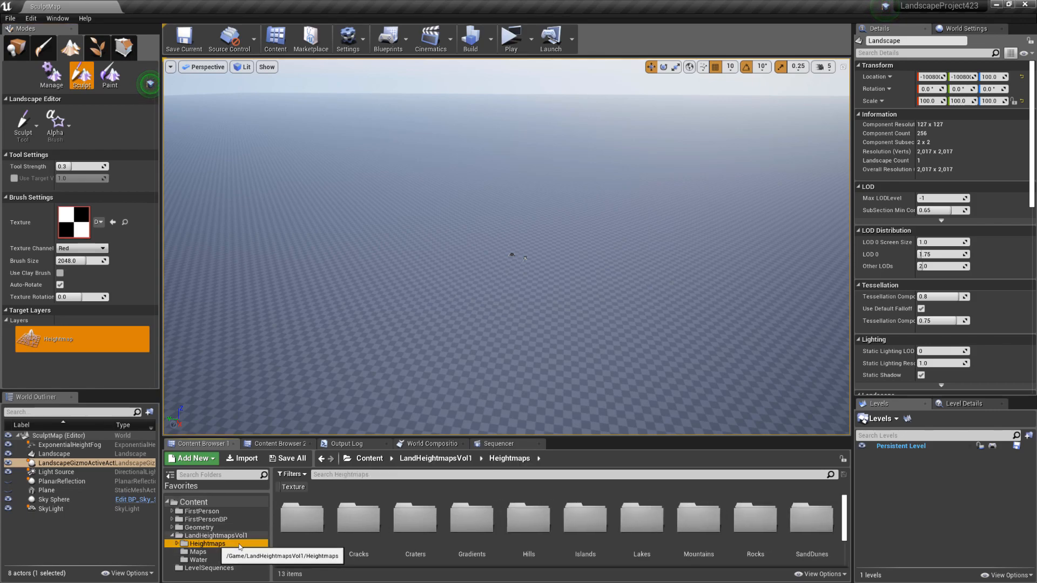
left_click_drag(595, 438, 589, 372)
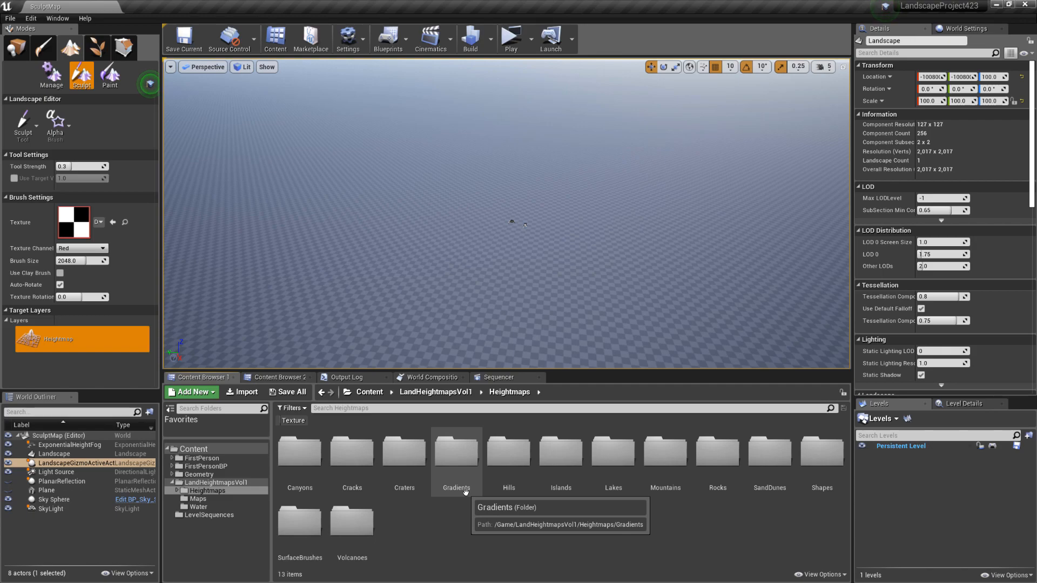
double_click(460, 464)
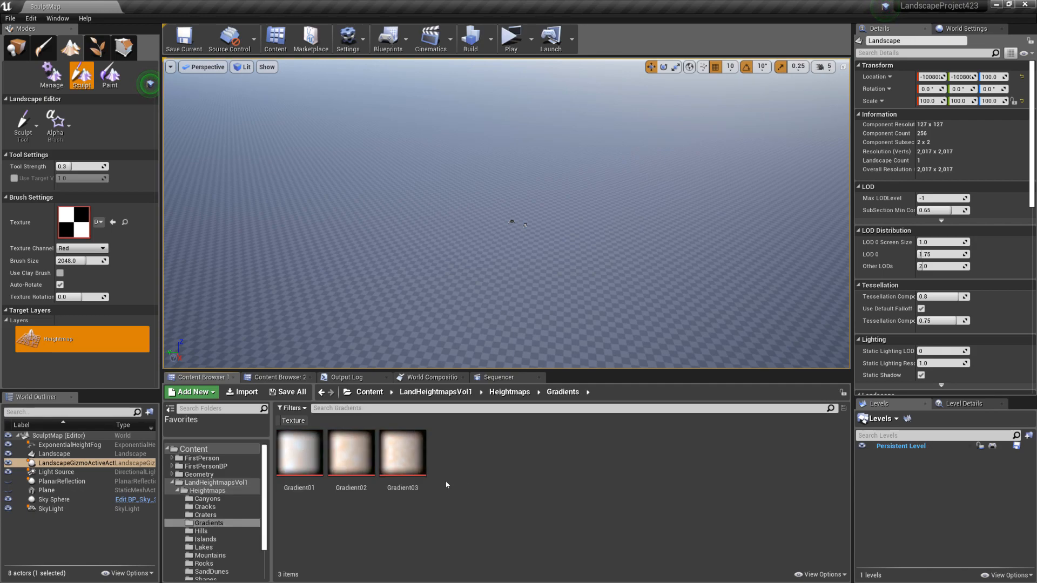
Assign the Gradient02 texture from the Gradients folder as the alpha brush's texture
mouse_move(602, 275)
right_mouse_down()
mouse_move(620, 245)
mouse_move(590, 245)
right_mouse_up()
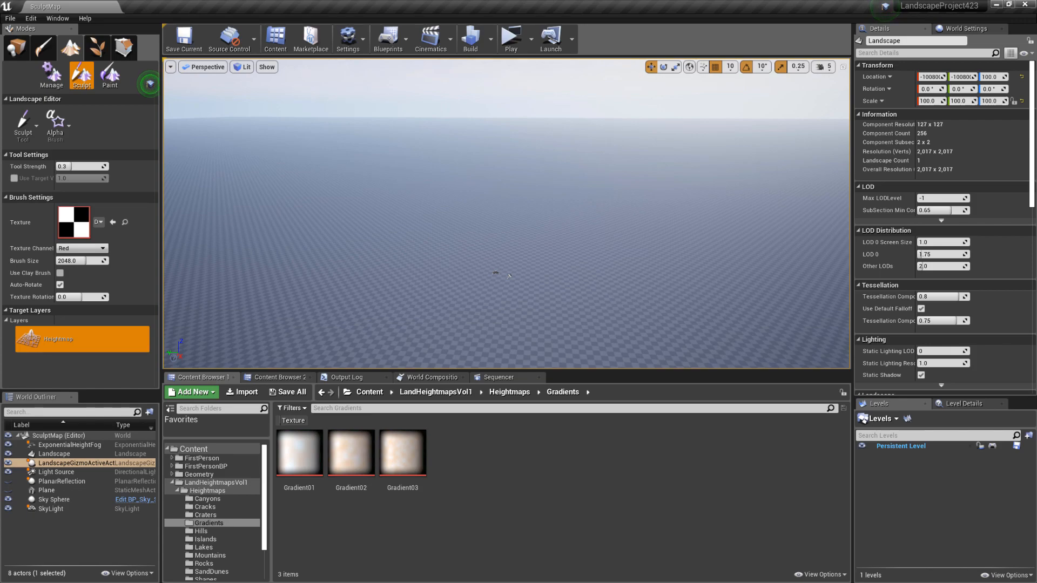
key("s")
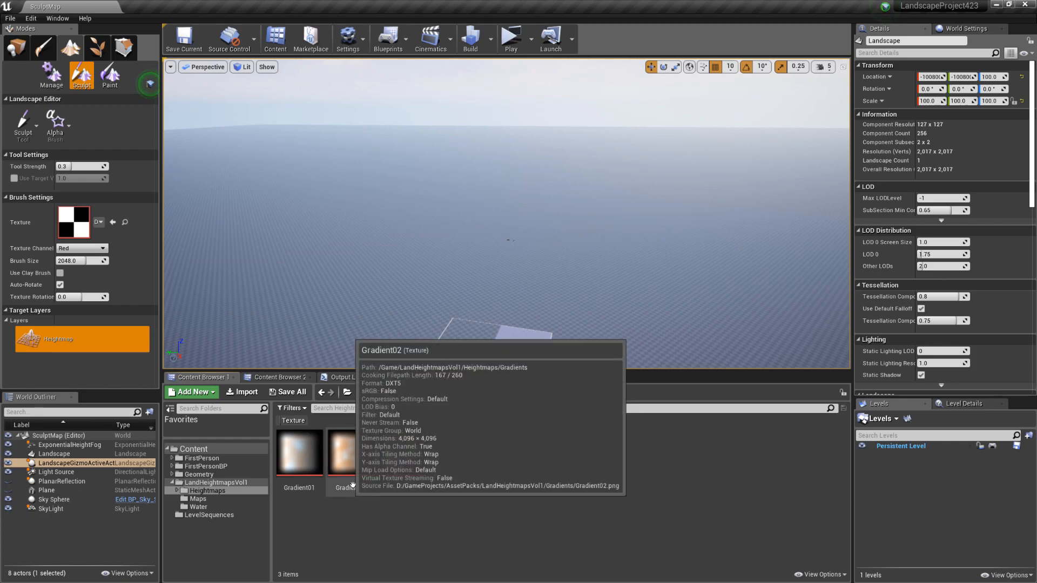
mouse_move(381, 446)
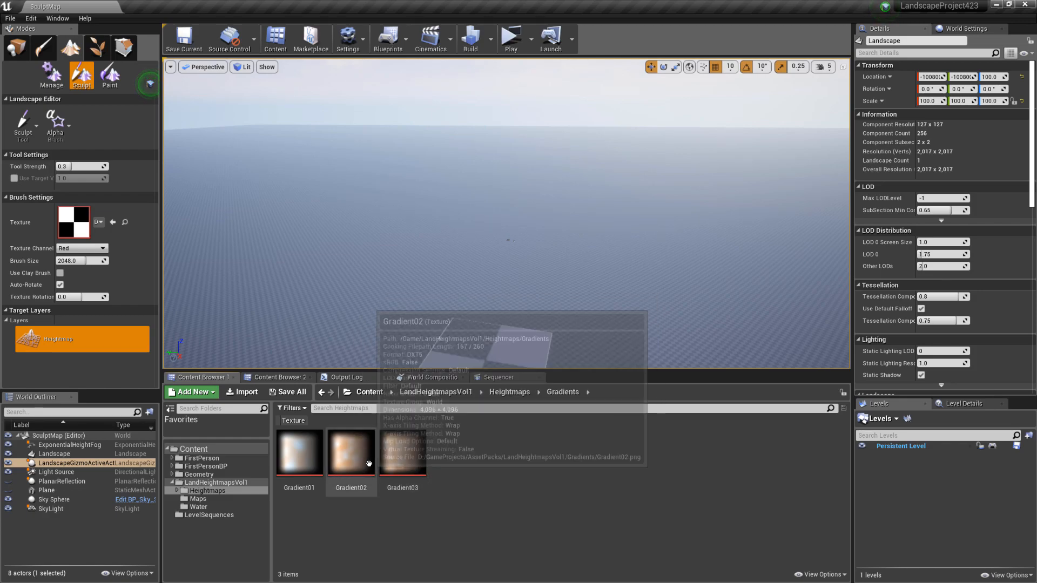
left_click(326, 429)
mouse_move(324, 426)
left_mouse_down()
mouse_move(146, 224)
mouse_move(90, 211)
mouse_move(74, 221)
left_mouse_up()
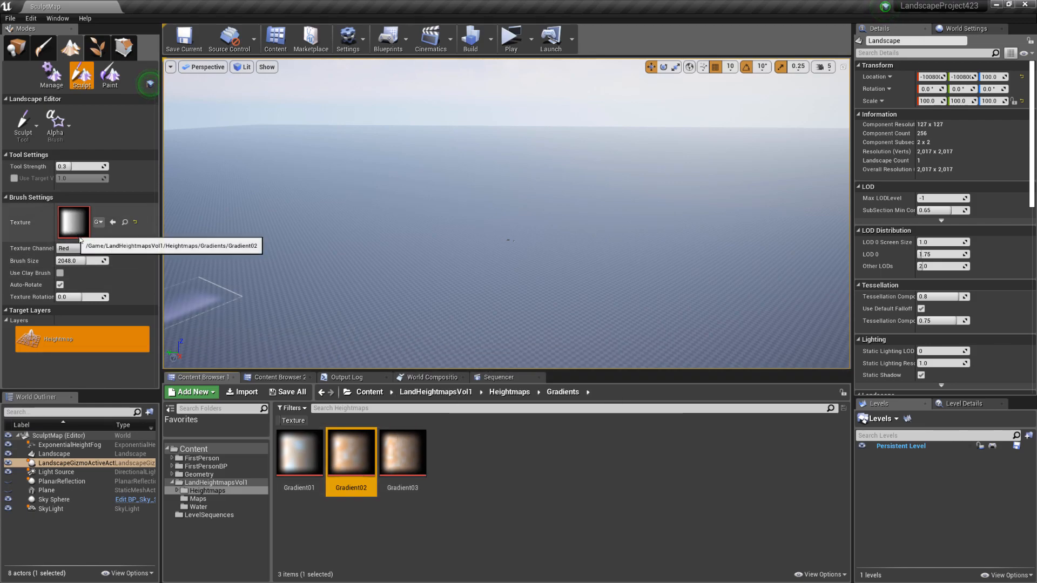
Try the Green, Blue and Alpha texture channels of Gradient02 on the brush to compare their shapes
mouse_move(357, 453)
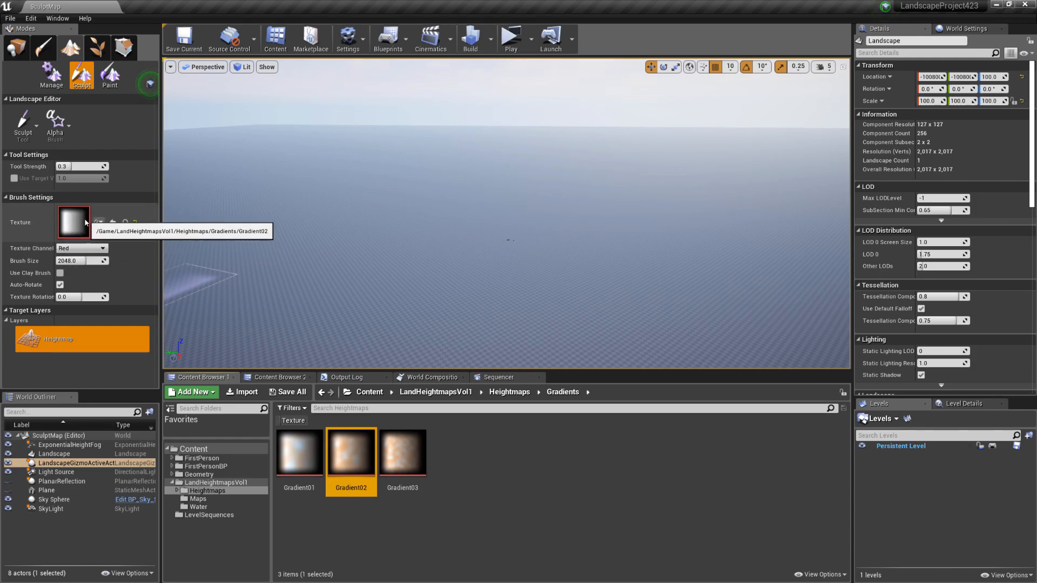
left_click(73, 248)
left_click(65, 264)
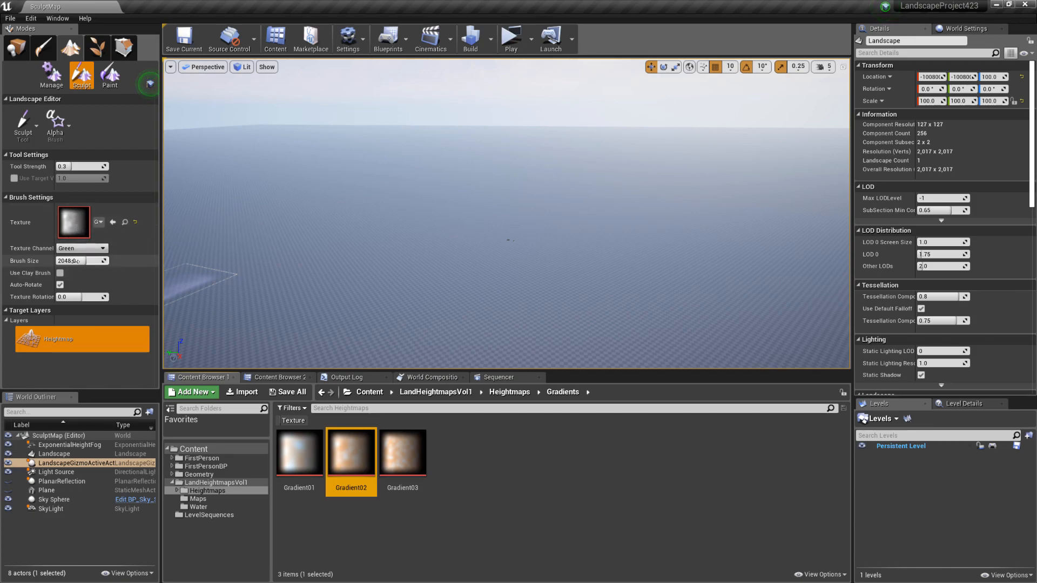
left_click(73, 249)
left_click(66, 270)
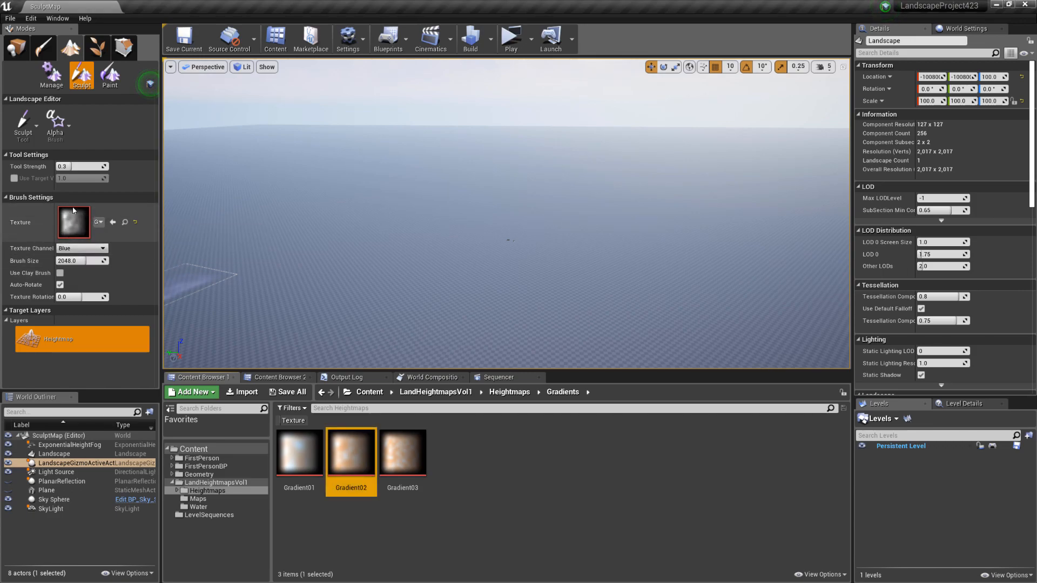
left_click(75, 248)
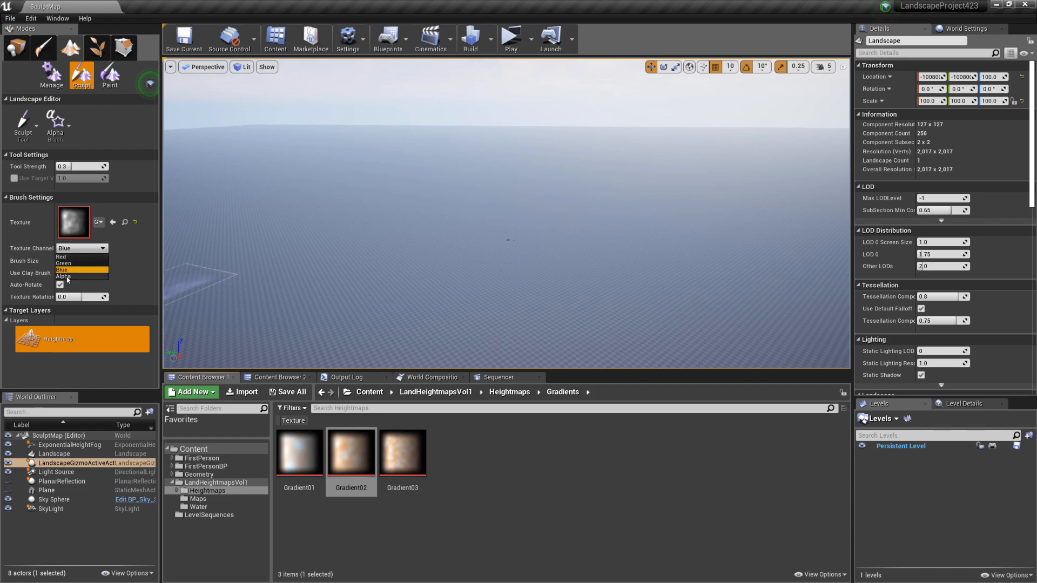
left_click(67, 277)
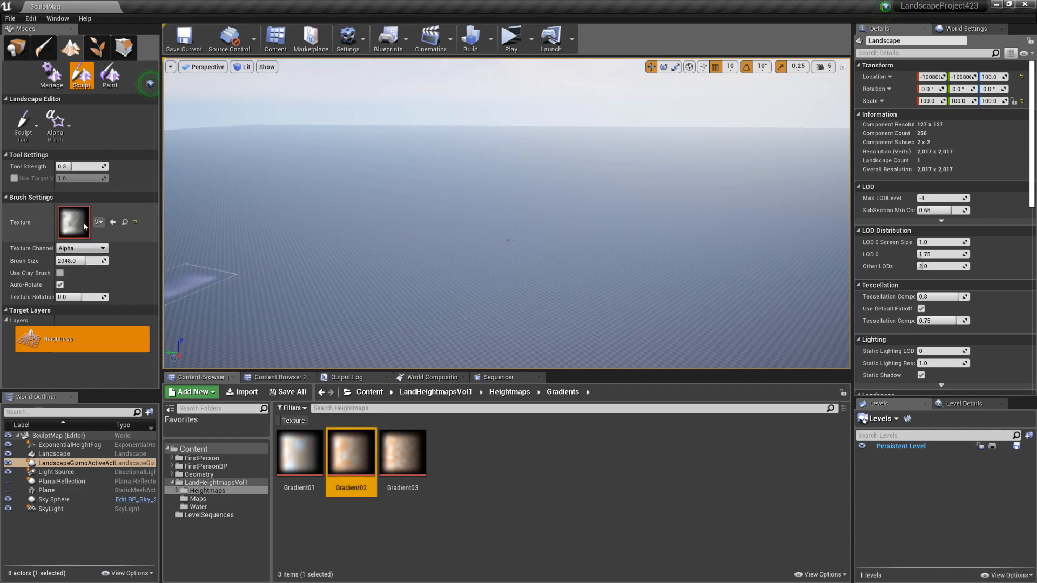
Set the brush's texture channel to Green and its brush size to 30000
left_click(73, 249)
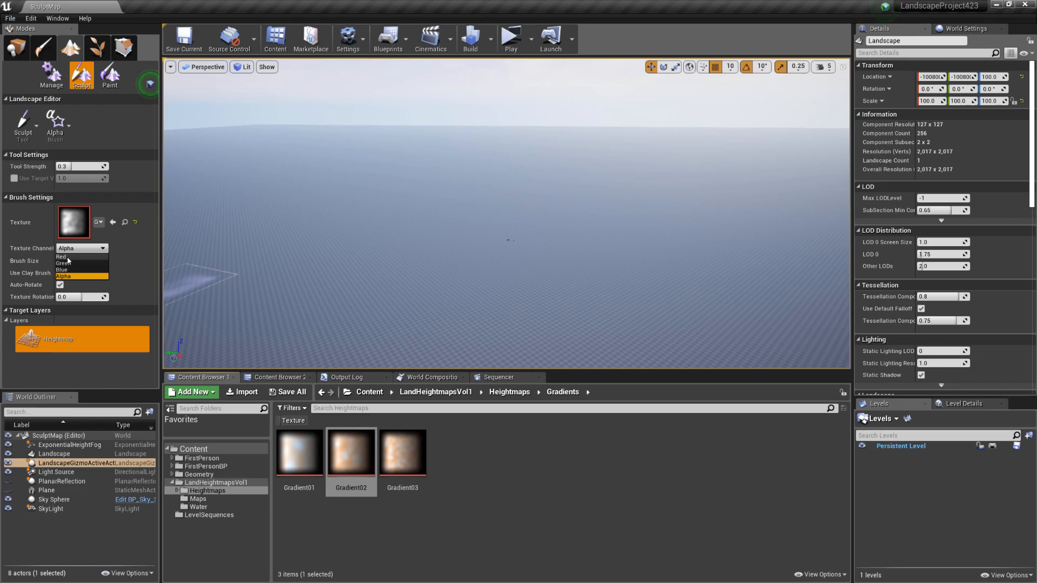
left_click(63, 263)
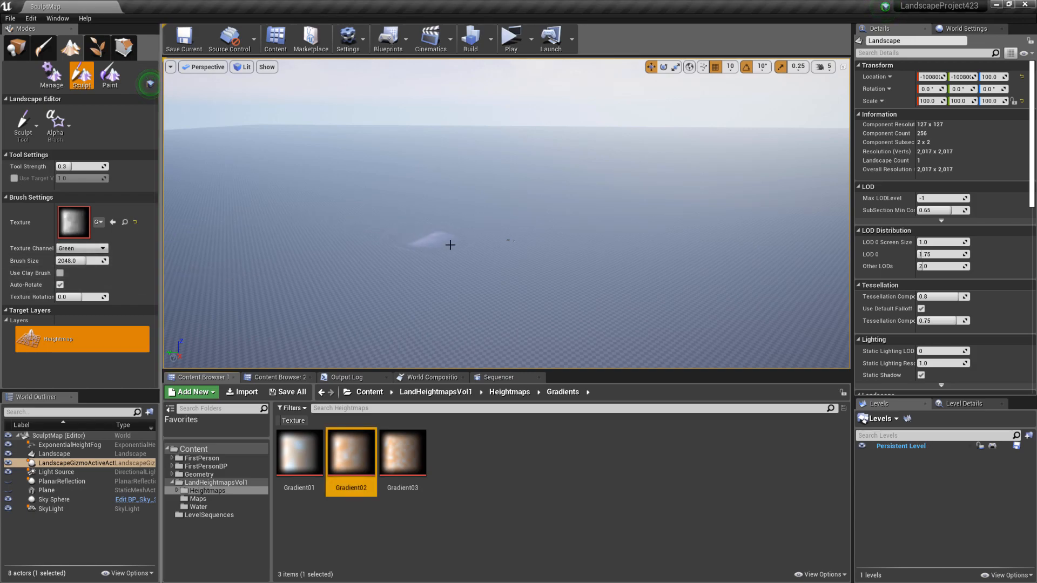
left_click(66, 261)
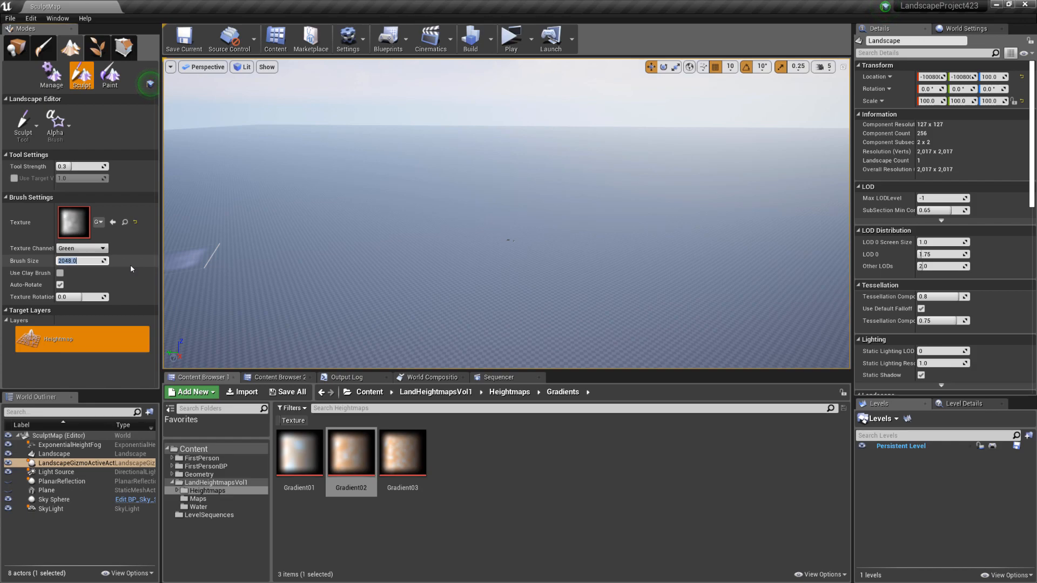
type("30000")
key("Return")
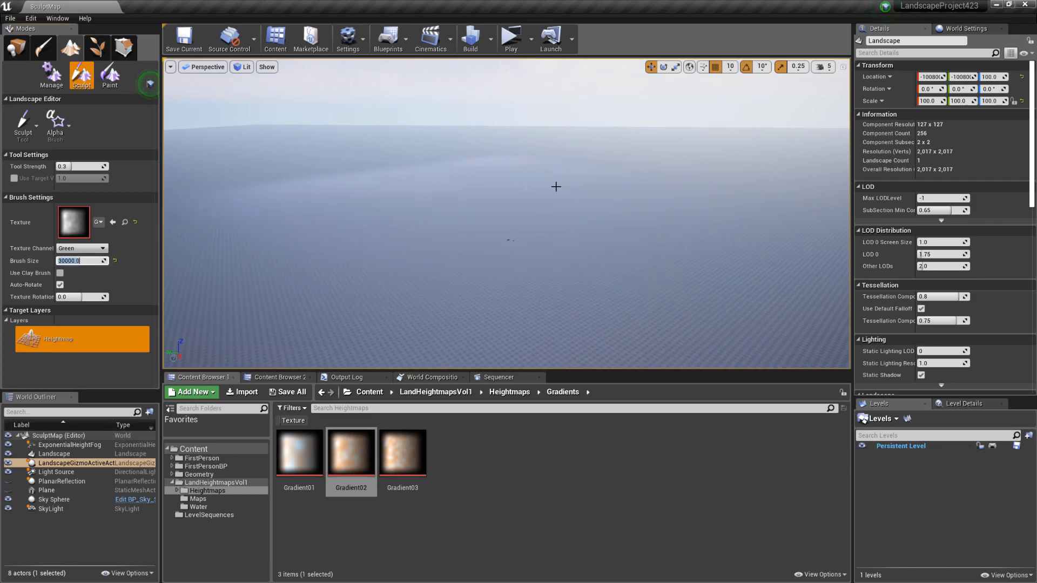
Set the sculpt tool strength to 1.0 and view the landscape from farther away
left_click(70, 167)
left_click(70, 167)
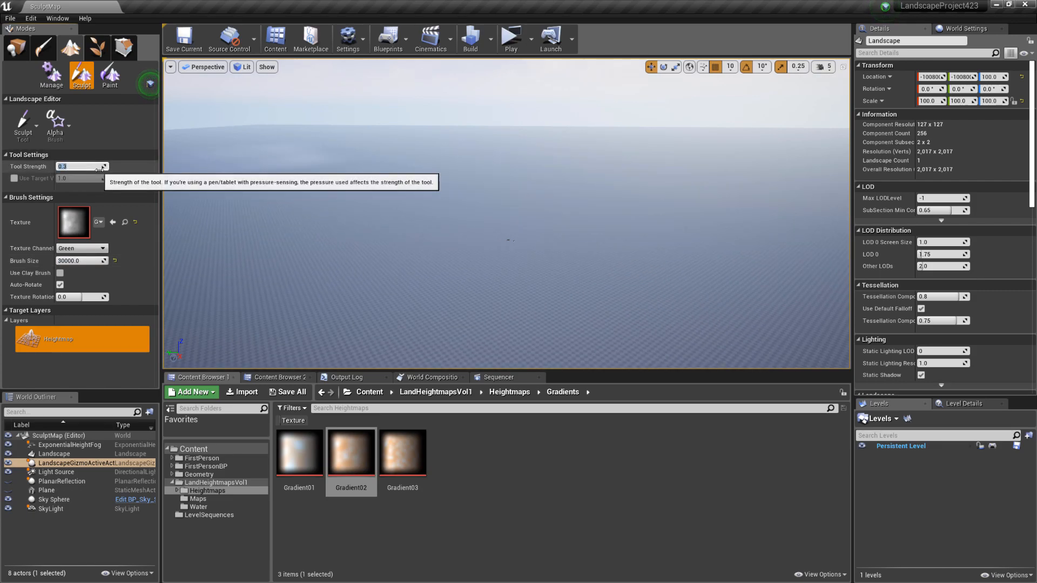
type("1.0")
right_click_drag(493, 197, 490, 216)
key("s")
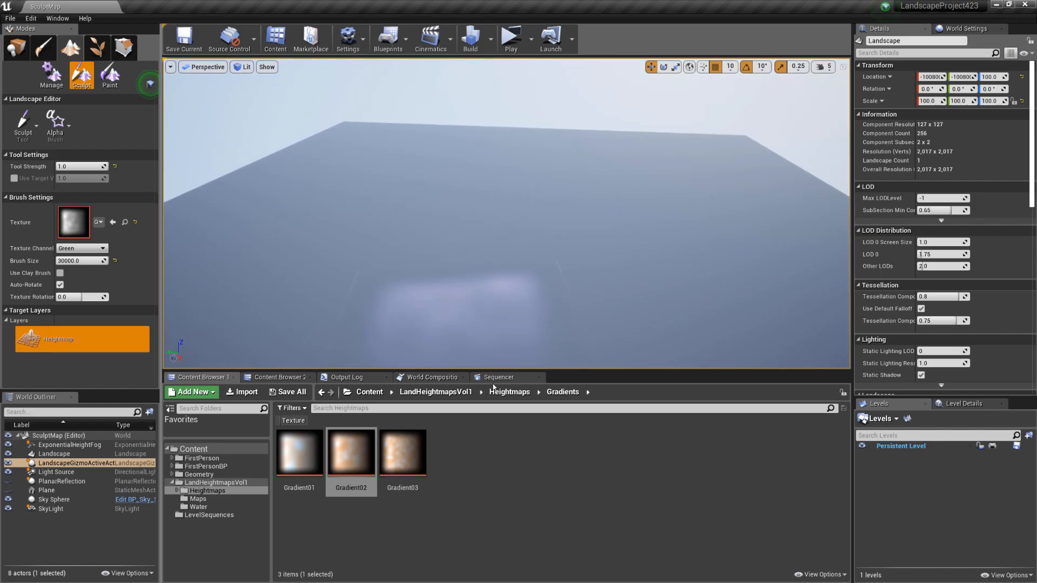
Enlarge the viewport, set the brush size to 50000 and sculpt a raised area on the landscape with the gradient brush
left_click_drag(559, 371, 552, 428)
mouse_move(452, 223)
right_mouse_down()
mouse_move(494, 223)
mouse_move(469, 221)
mouse_move(478, 218)
right_mouse_up()
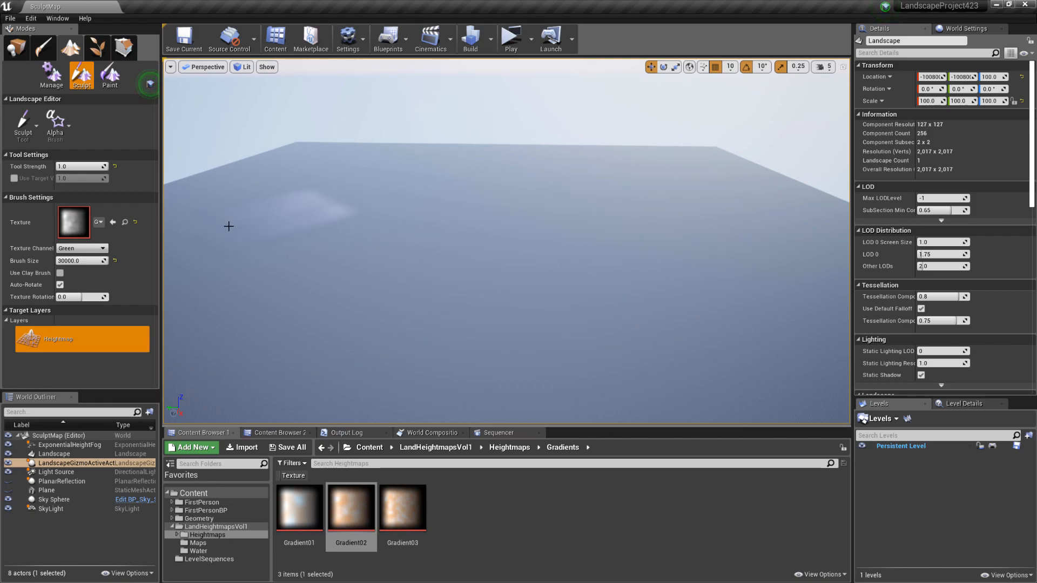
left_click(63, 261)
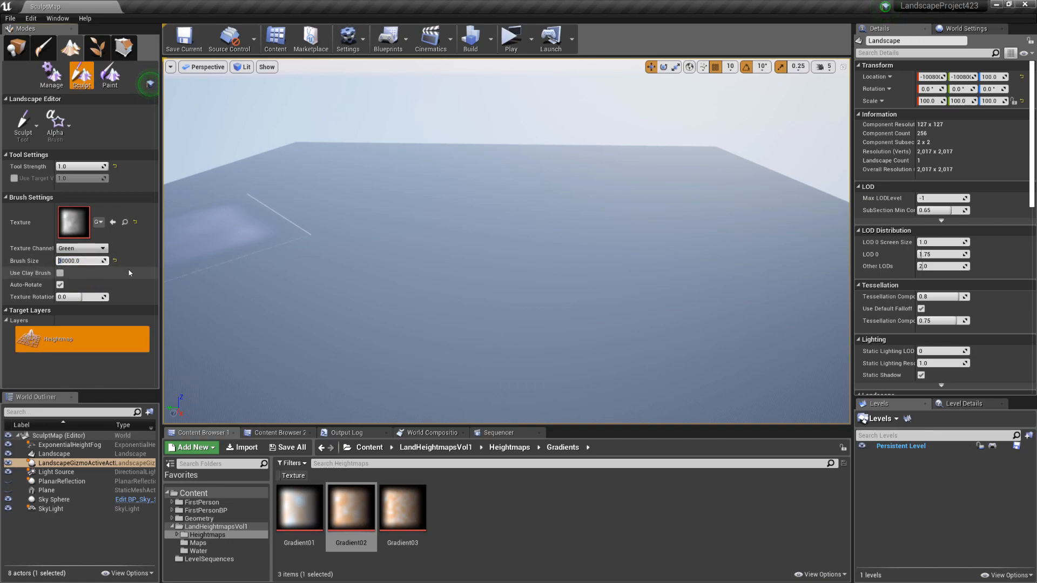
key("Return")
mouse_move(567, 212)
right_mouse_down()
mouse_move(593, 214)
mouse_move(569, 218)
mouse_move(556, 238)
right_mouse_up()
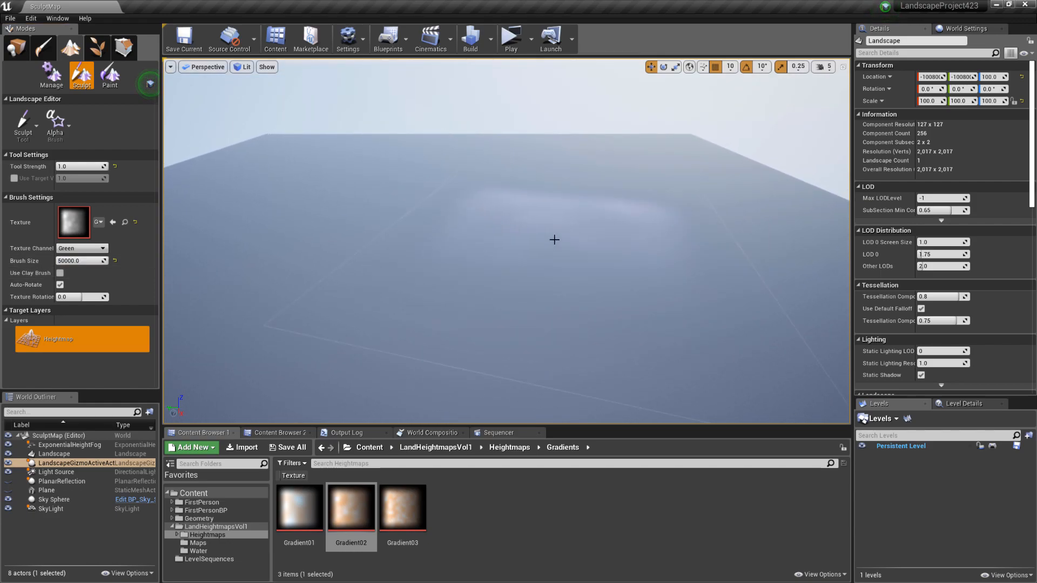
left_click_drag(539, 216, 519, 203)
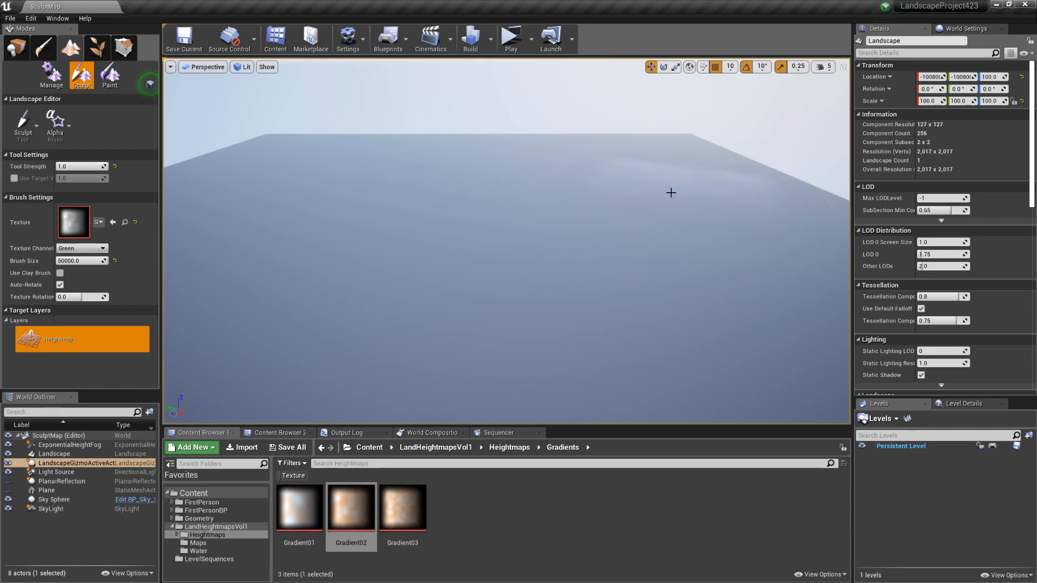
Examine the sculpted rise on the landscape from close to the ground and from far above
mouse_move(648, 199)
right_mouse_down()
mouse_move(696, 199)
mouse_move(661, 175)
mouse_move(540, 179)
mouse_move(519, 199)
mouse_move(525, 213)
right_mouse_up()
key("w")
key("s")
key("w")
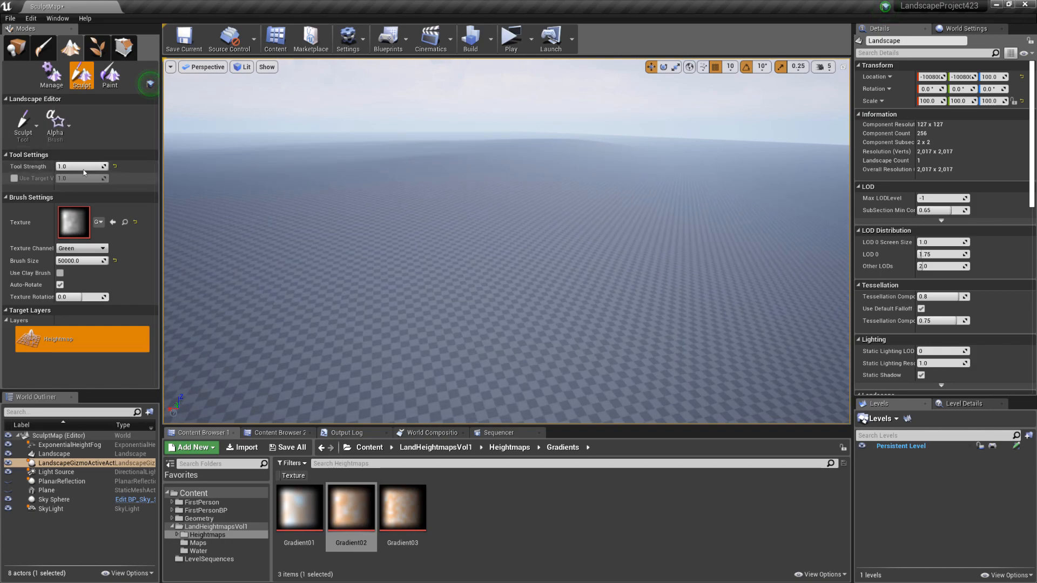
mouse_move(366, 213)
right_mouse_down()
mouse_move(375, 169)
mouse_move(448, 168)
mouse_move(465, 200)
right_mouse_up()
key("w")
key("w")
key("s")
key("w")
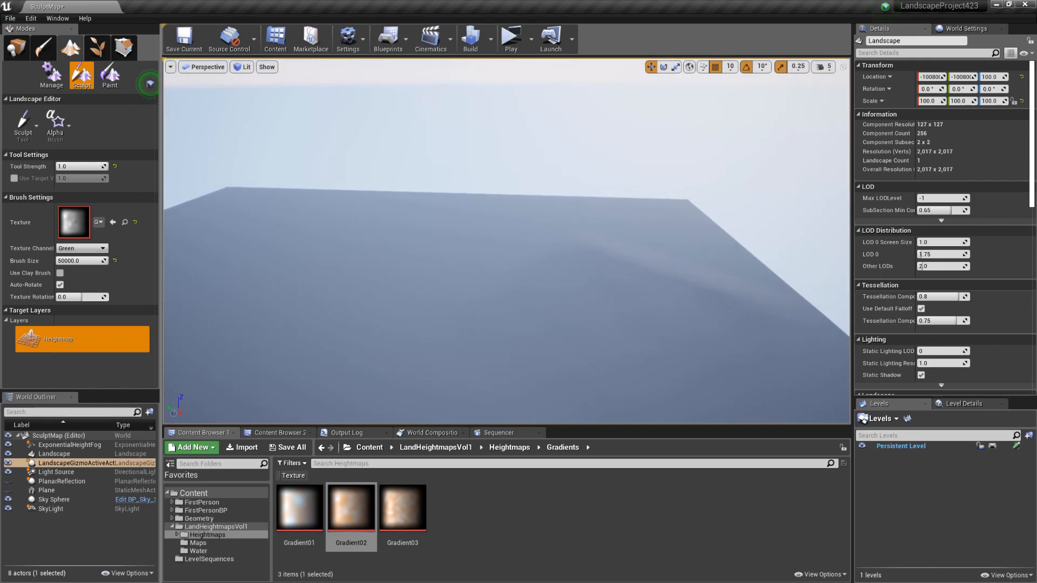
Set the tool strength to 0.5 and sculpt gentle elevation variations across the rest of the landscape
left_click(62, 166)
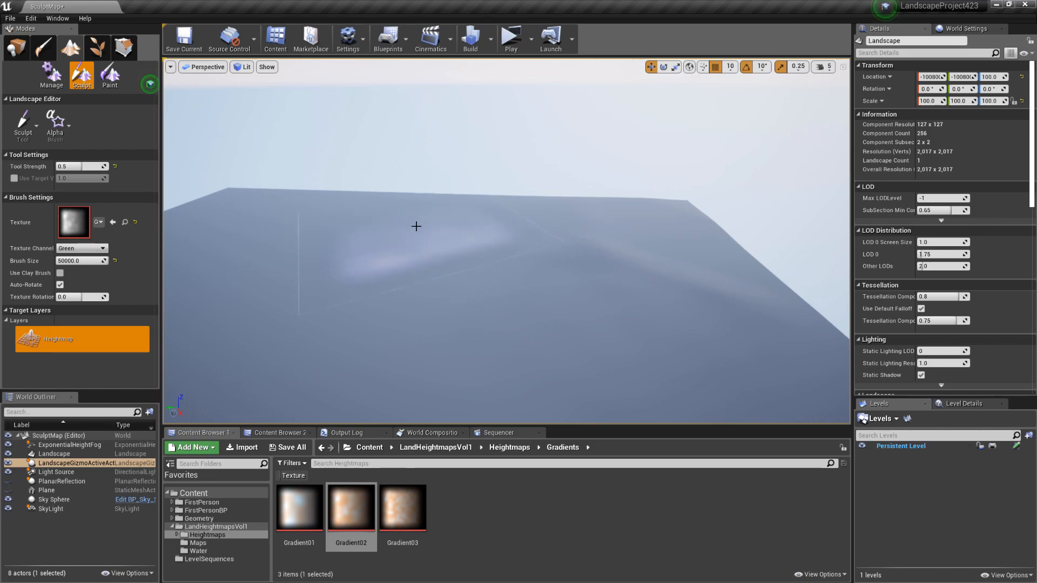
left_click(351, 207)
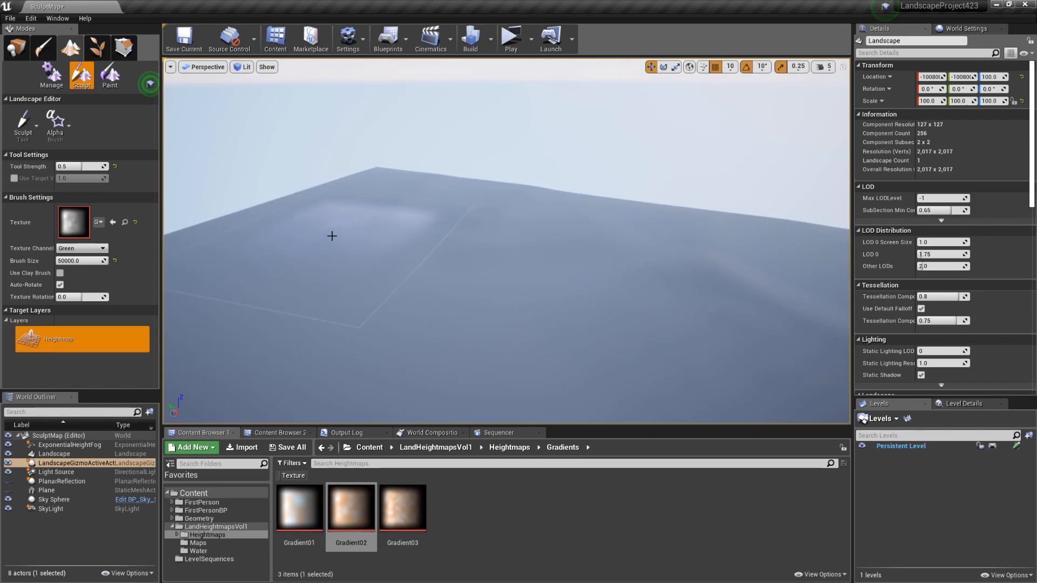
right_click_drag(501, 257, 440, 242)
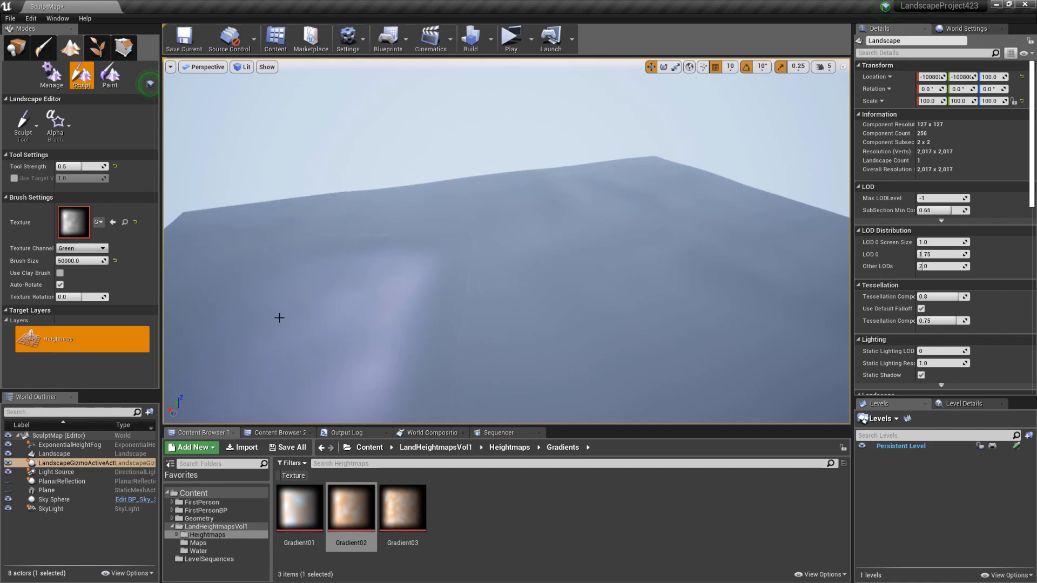
mouse_move(502, 290)
right_mouse_down()
mouse_move(500, 309)
mouse_move(608, 319)
right_mouse_up()
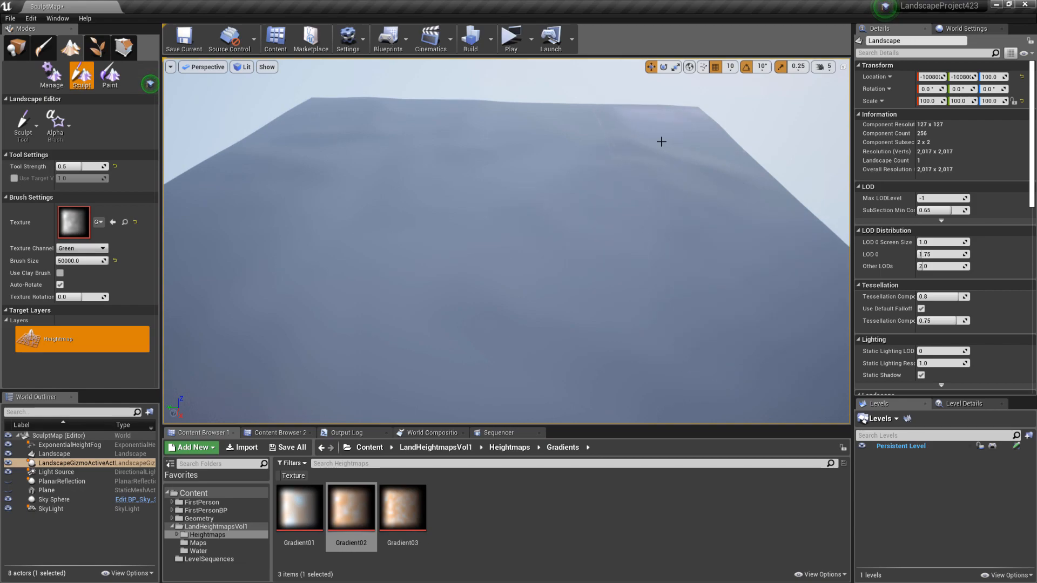
Set the tool strength to 1.5 and sculpt stronger elevation changes across the landscape with the Gradient02 green-channel brush
left_click(76, 167)
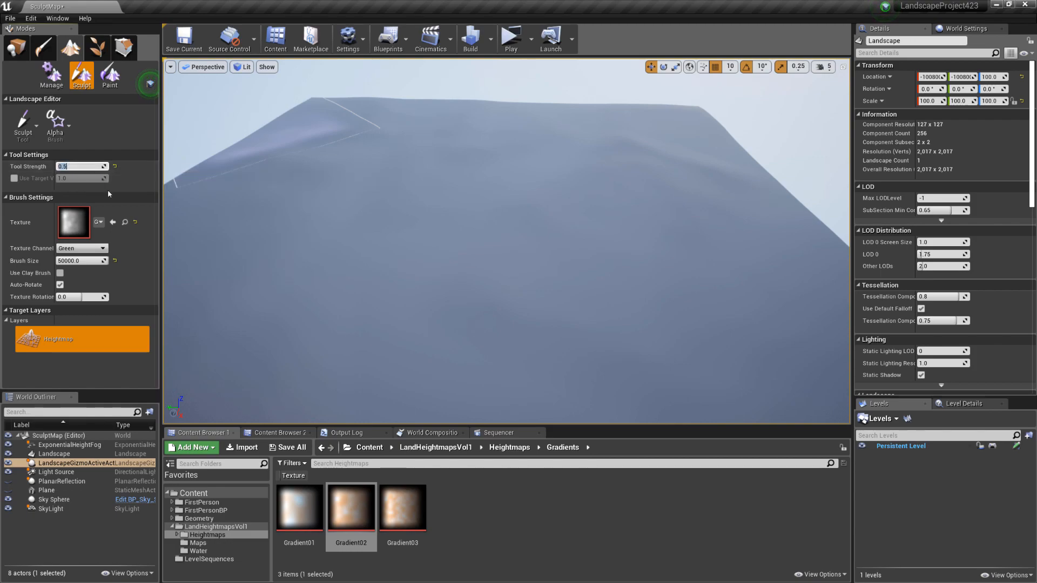
type("1.5")
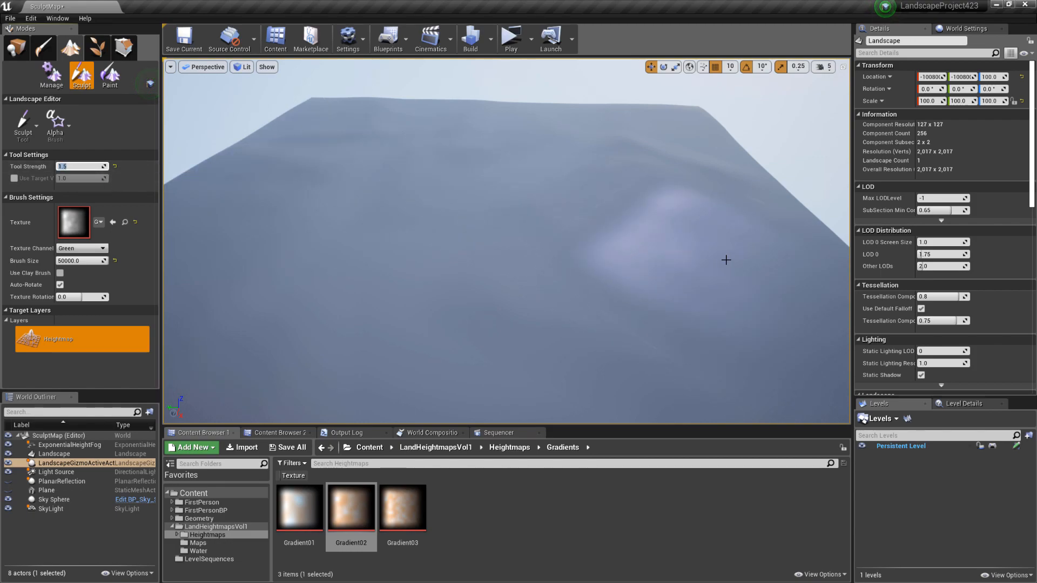
right_click_drag(577, 213, 670, 240)
right_click_drag(602, 253, 576, 281)
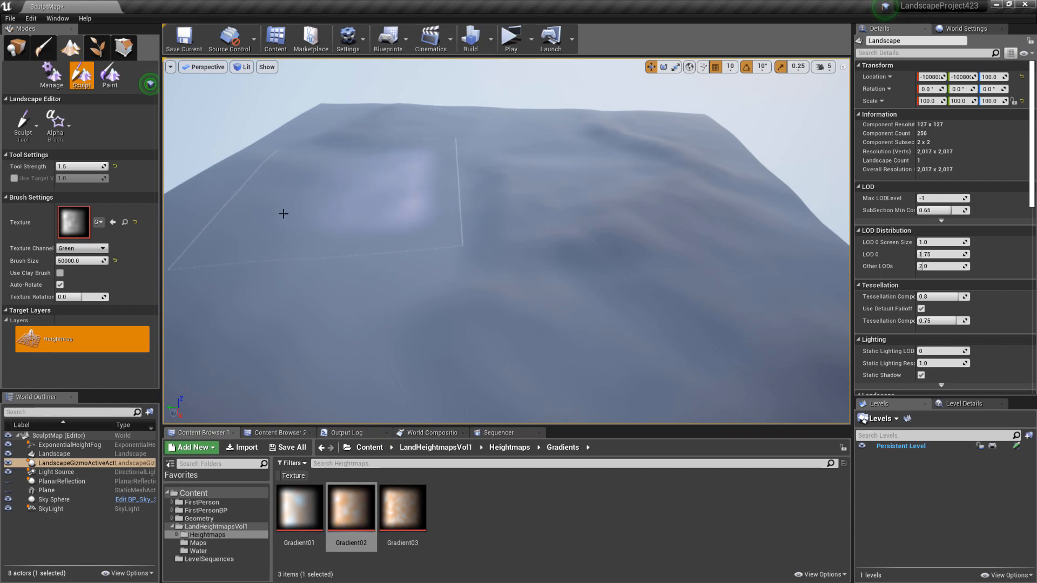
right_click_drag(475, 223, 407, 231)
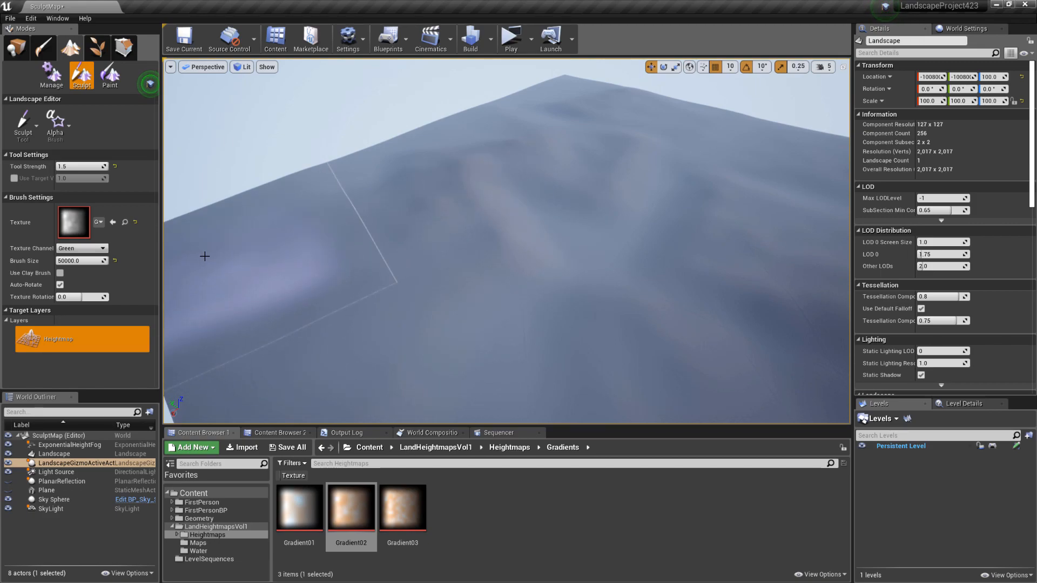
key("w")
mouse_move(471, 190)
right_mouse_down()
mouse_move(562, 149)
mouse_move(578, 136)
mouse_move(574, 122)
mouse_move(553, 125)
mouse_move(540, 158)
mouse_move(519, 162)
right_mouse_up()
key("w")
key("s")
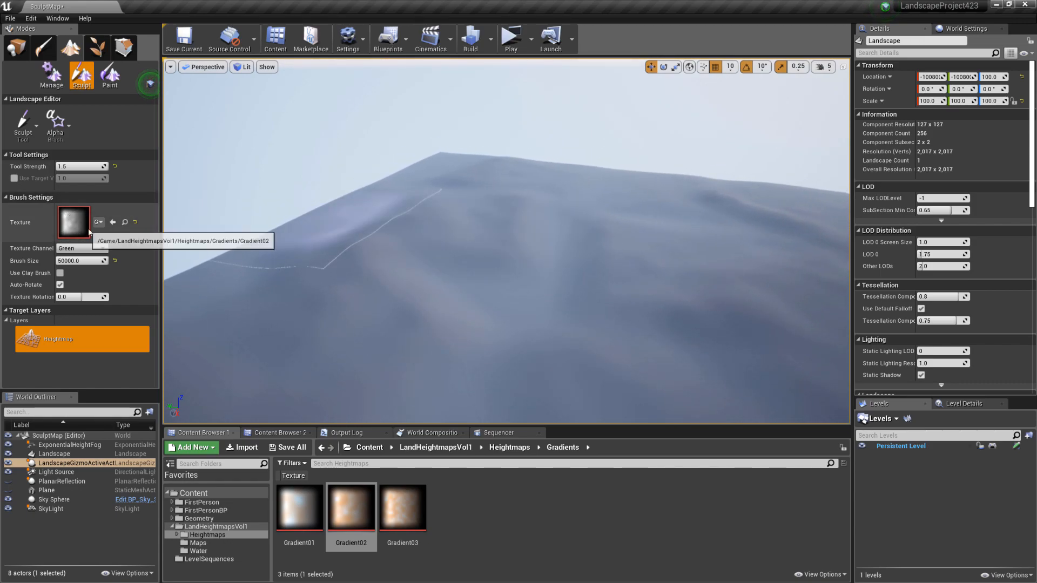
Switch the brush texture to its blue channel and sculpt more varied relief along one side of the landscape
left_click(68, 270)
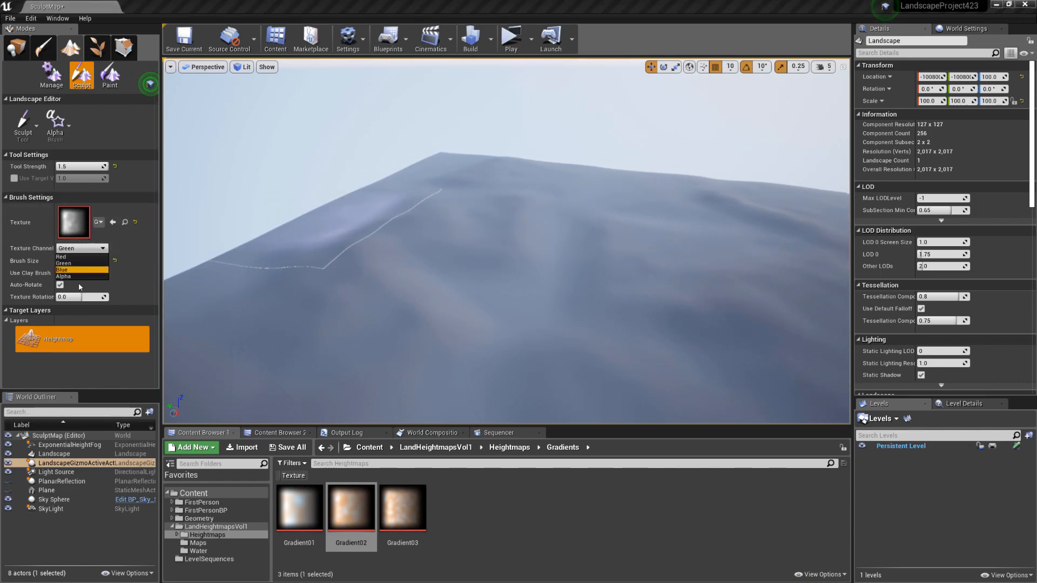
left_click_drag(340, 257, 341, 257)
right_click_drag(335, 241, 363, 257)
mouse_move(321, 220)
left_mouse_down()
mouse_move(502, 183)
mouse_move(549, 160)
left_mouse_up()
right_click_drag(613, 184, 504, 155)
left_click_drag(554, 176, 647, 163)
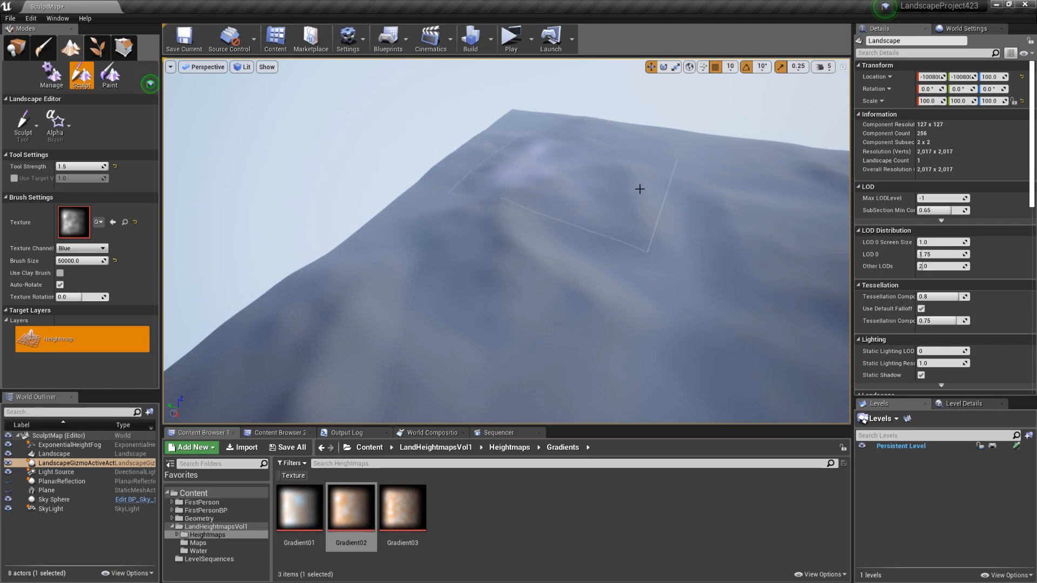
Sculpt further hills and ridges over the remaining areas and corners of the landscape with the blue-channel brush
right_click_drag(643, 188, 647, 183)
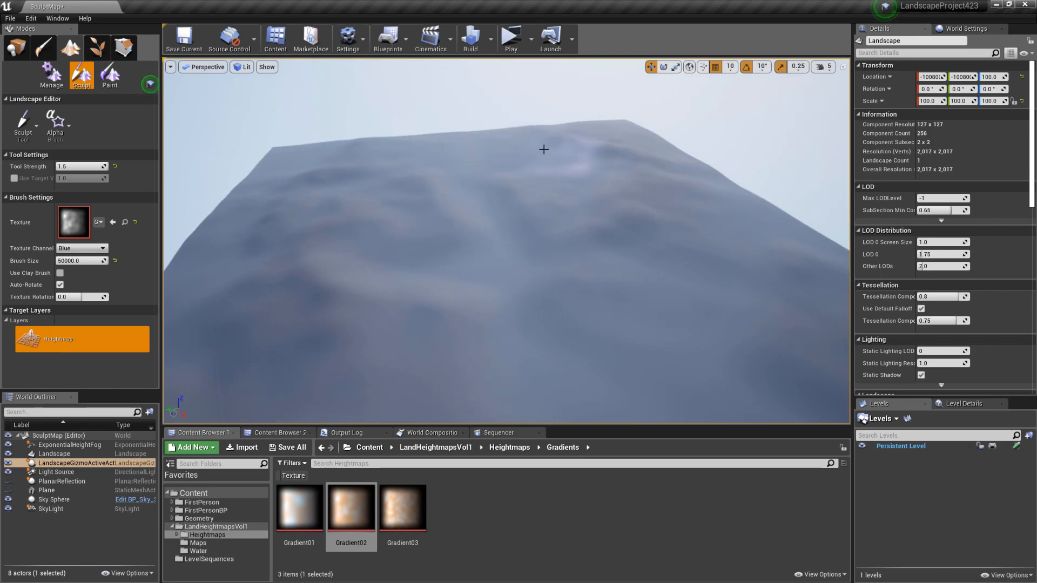
right_click_drag(562, 202, 572, 228)
left_click_drag(565, 232, 631, 317)
right_click_drag(656, 280, 661, 312)
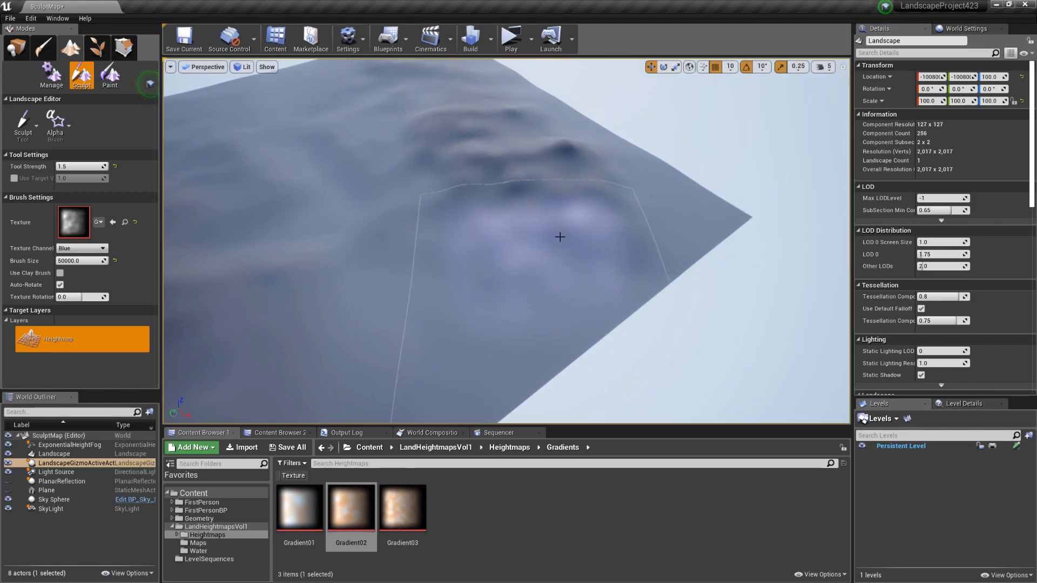
right_click_drag(589, 243, 437, 230)
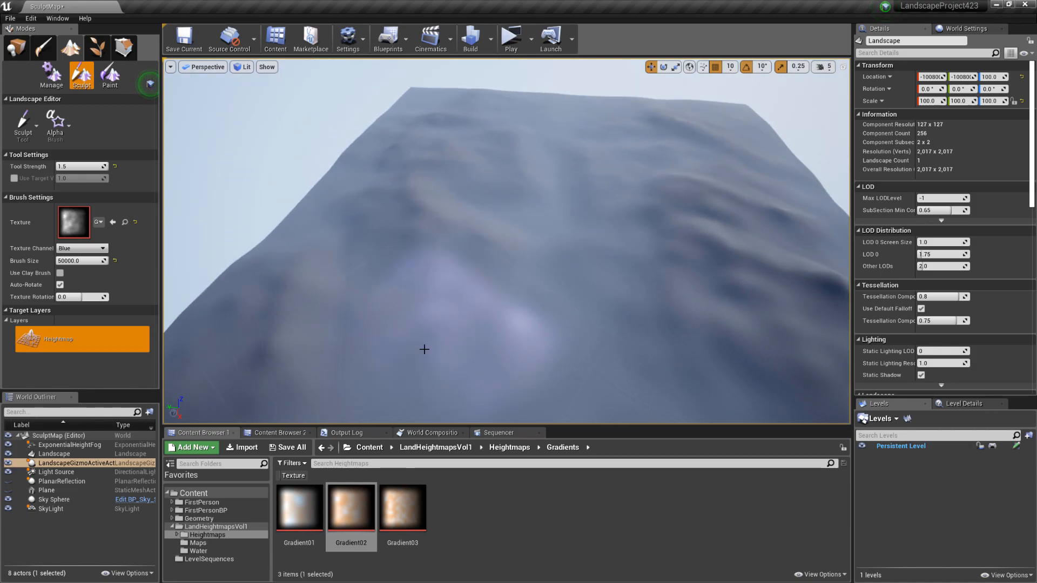
mouse_move(553, 252)
right_mouse_down()
mouse_move(513, 234)
mouse_move(531, 258)
right_mouse_up()
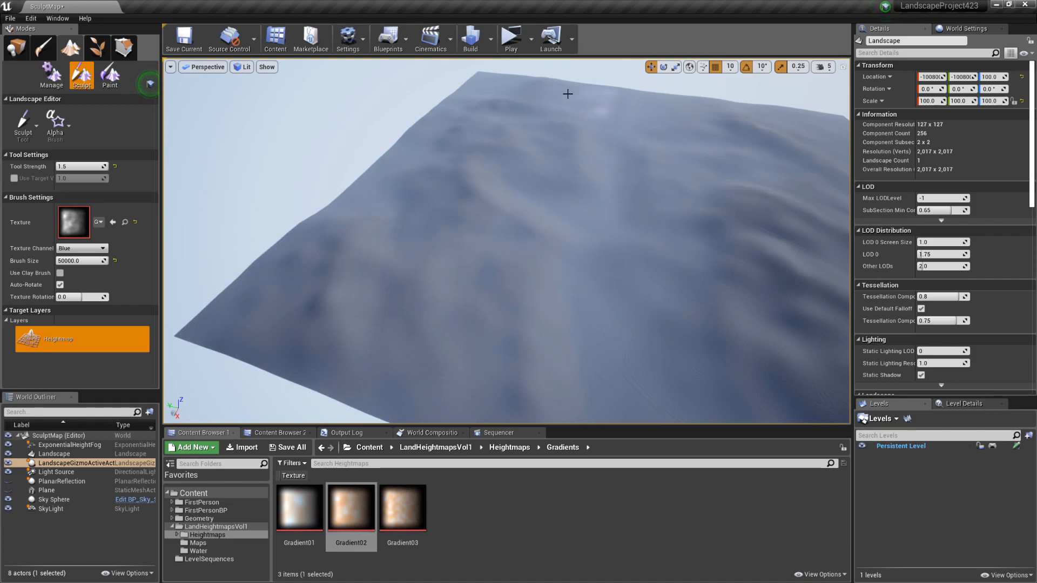
right_click_drag(596, 132, 597, 131)
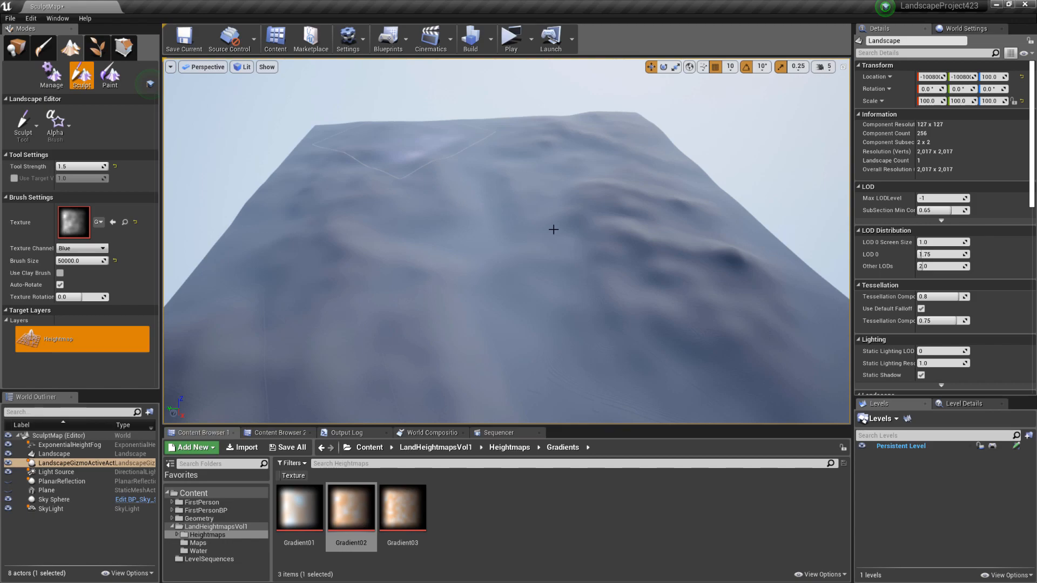
right_click_drag(556, 220, 556, 220)
right_click_drag(273, 144, 273, 144)
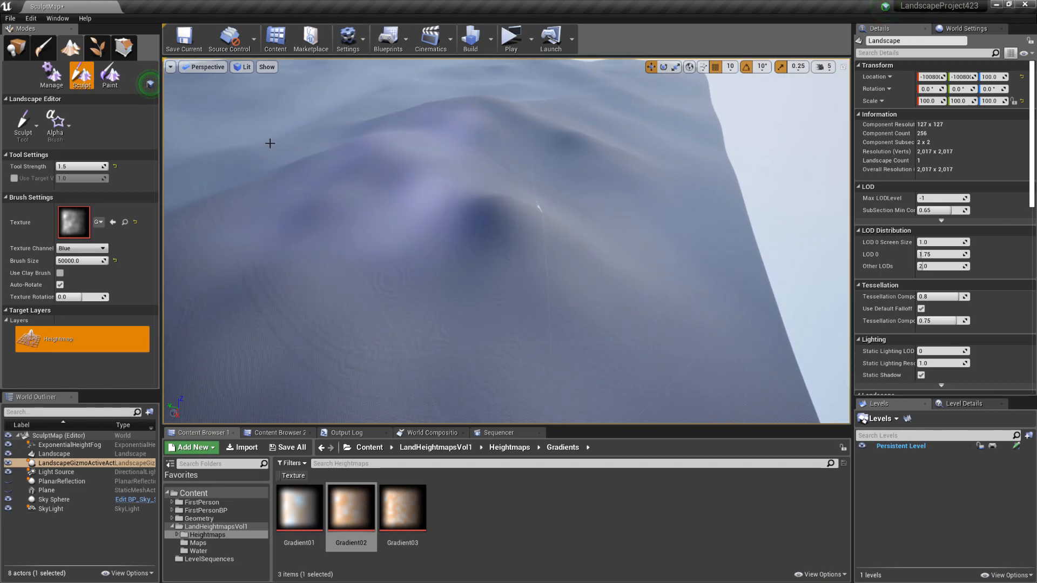
Switch to the red texture channel with brush size 20000 and sculpt around the hollow on the large hill
left_click(86, 247)
left_click(63, 257)
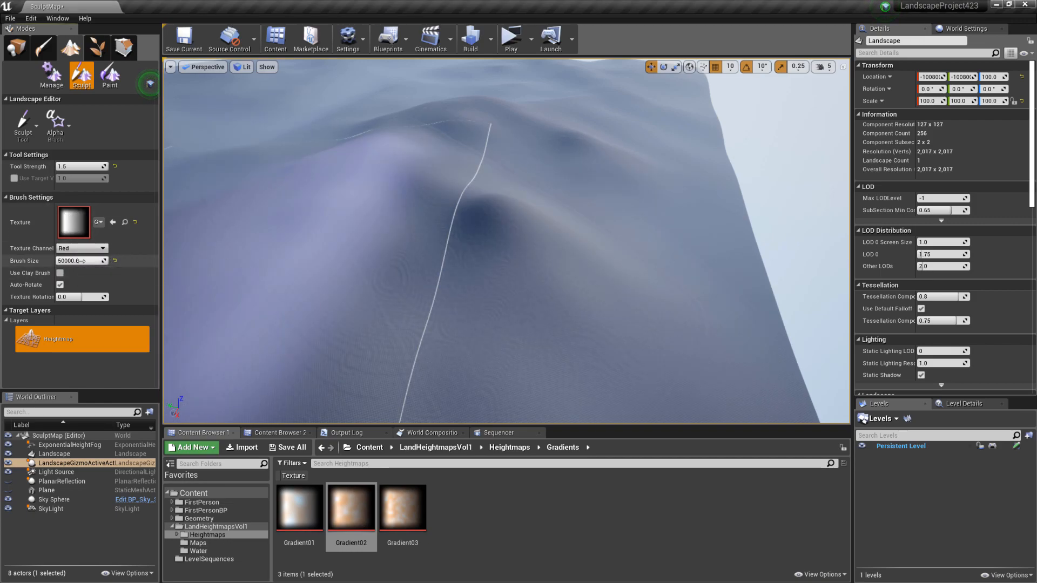
type("00")
key("Return")
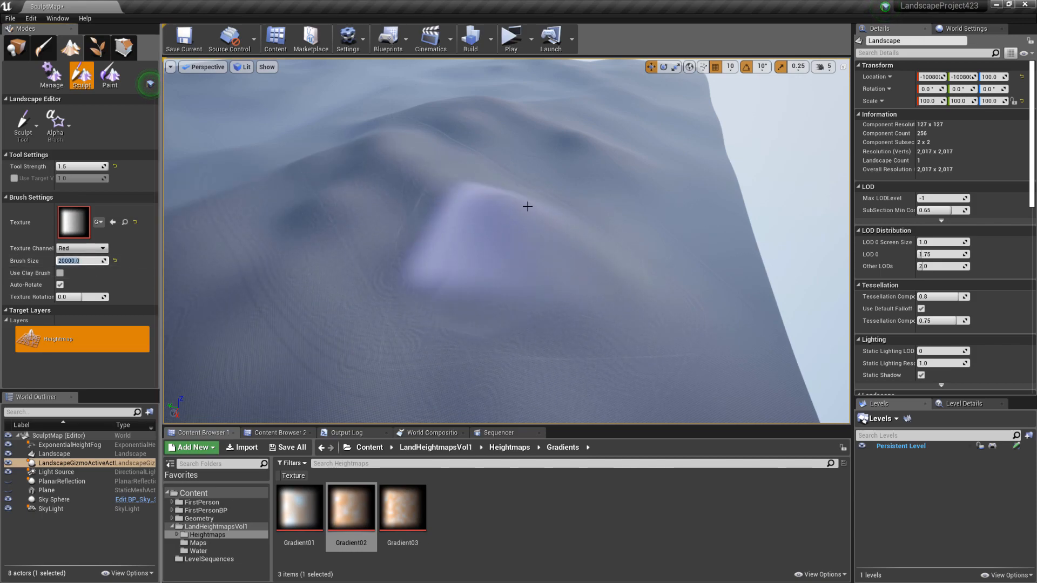
mouse_move(500, 204)
left_mouse_down()
mouse_move(477, 203)
mouse_move(555, 234)
left_mouse_up()
mouse_move(578, 233)
right_mouse_down()
mouse_move(573, 187)
mouse_move(576, 234)
right_mouse_up()
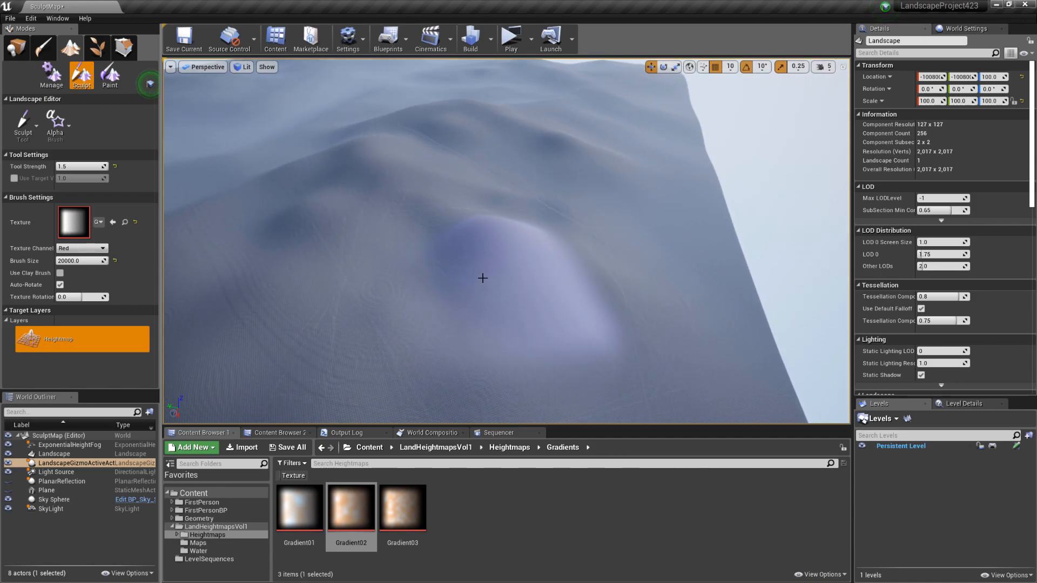
mouse_move(522, 247)
right_mouse_down()
mouse_move(519, 197)
mouse_move(520, 238)
right_mouse_up()
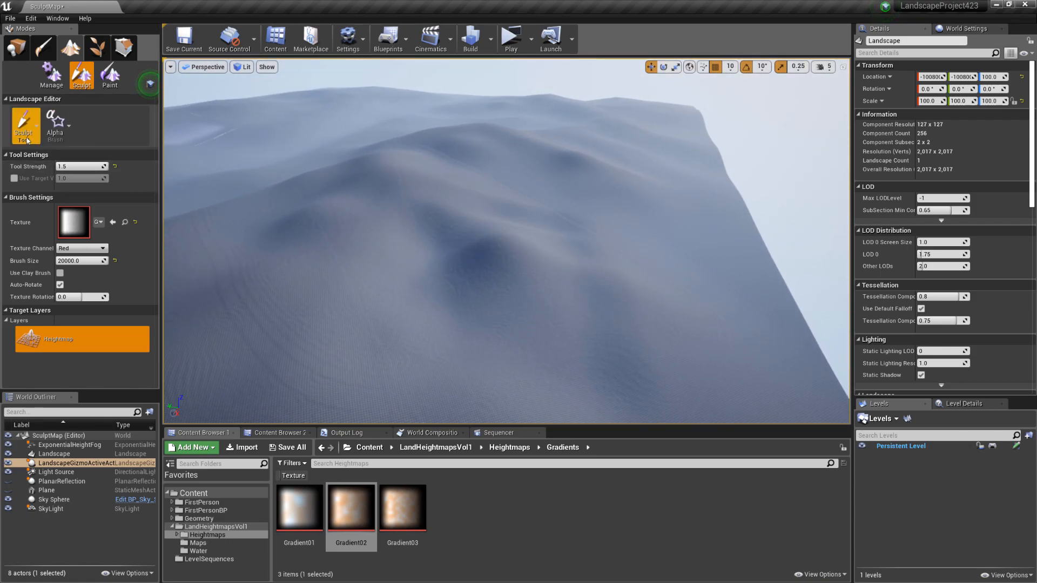
Switch to the circle brush at size 8192 and reshape the hollow on the hill by raising and lowering it
left_click(58, 138)
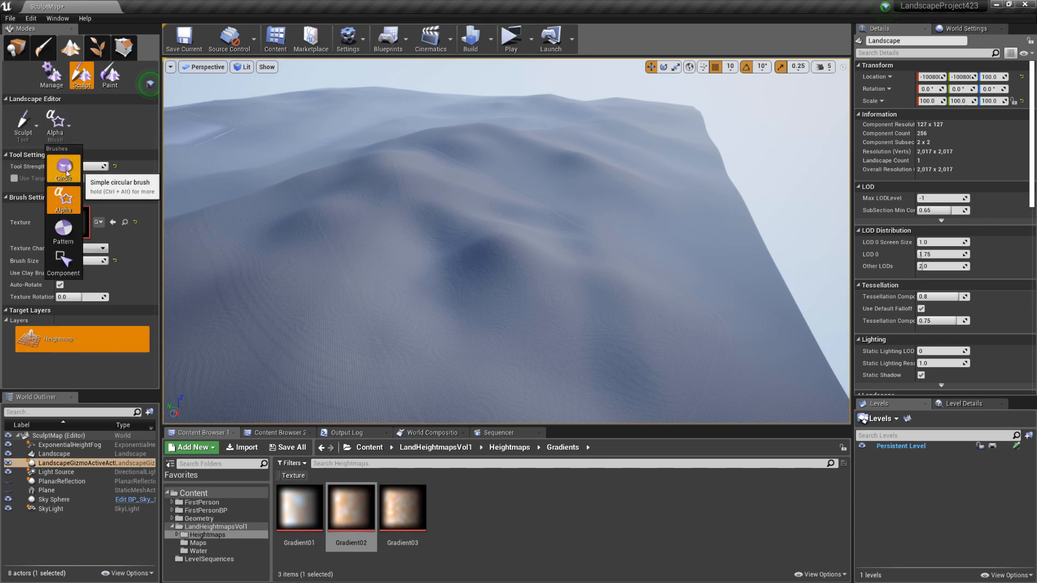
left_click(64, 170)
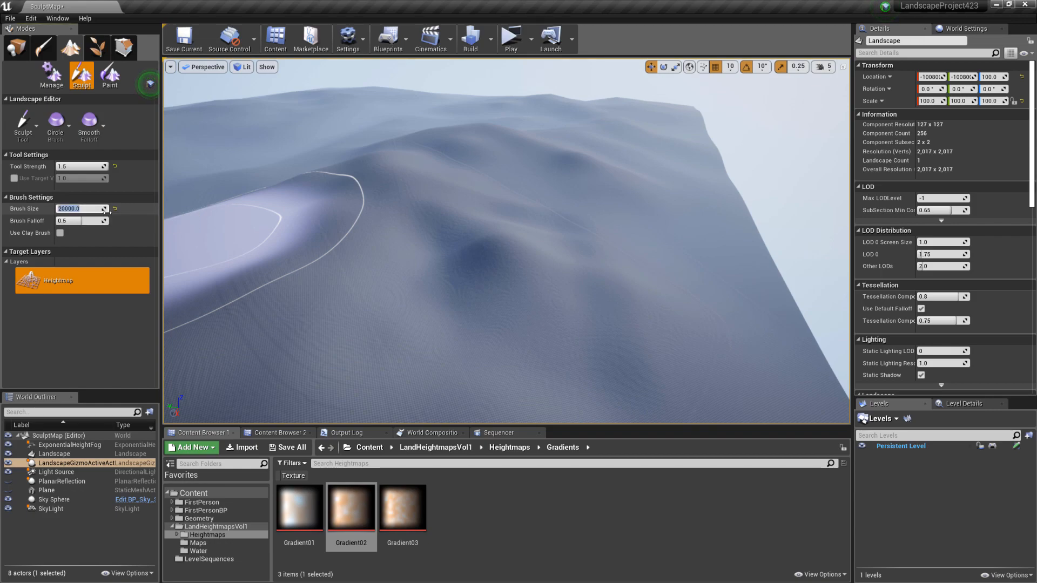
left_click_drag(106, 211, 86, 211)
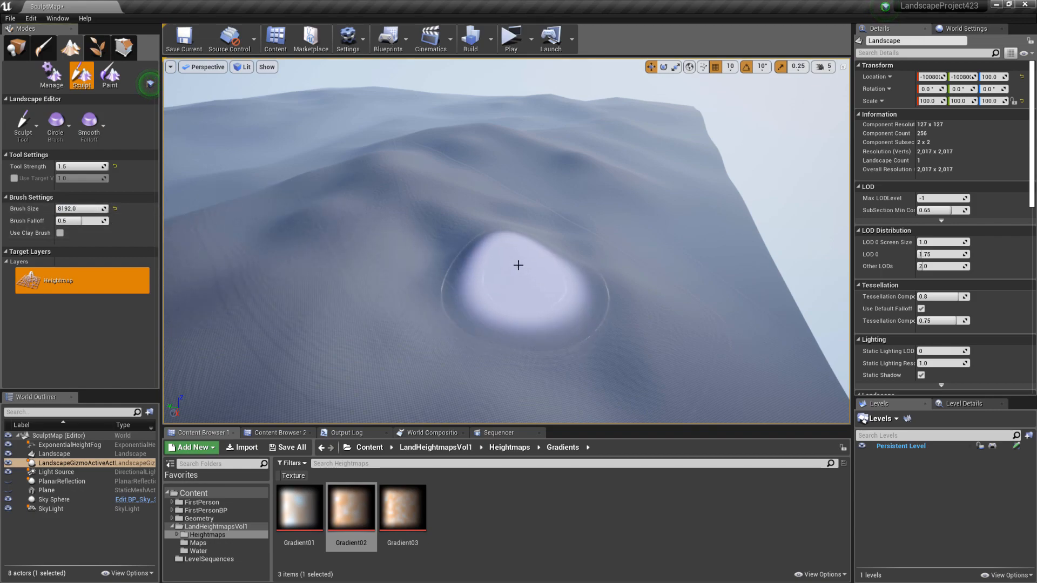
left_click_drag(501, 237, 499, 246)
right_click_drag(562, 276, 556, 239)
left_click_drag(507, 257, 503, 226, "shift")
right_click_drag(503, 226, 496, 246)
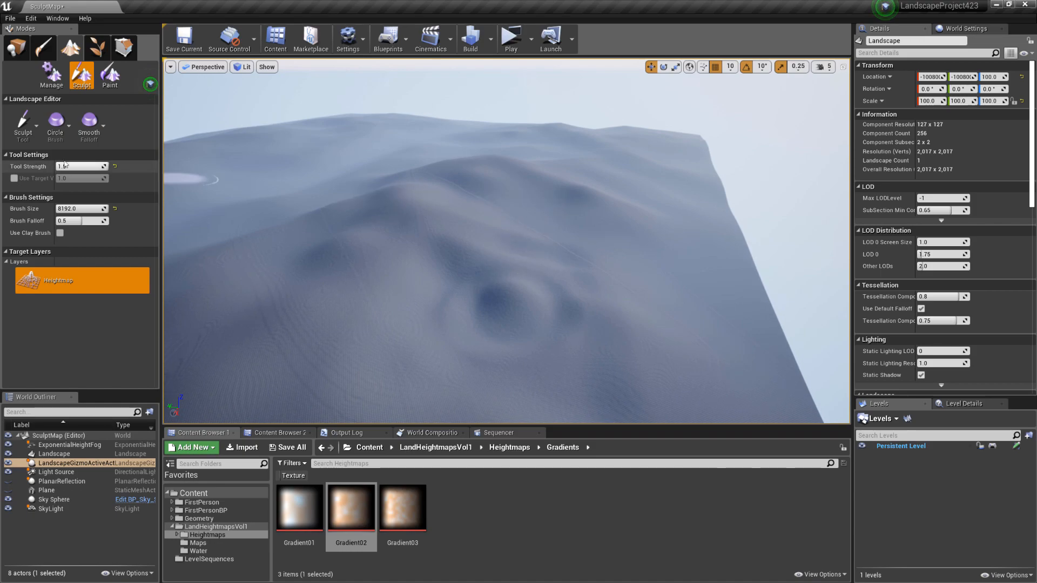
Try to flatten the hollow using the Flatten tool with a circle brush at strength 1.5, and undo the result
left_click(31, 137)
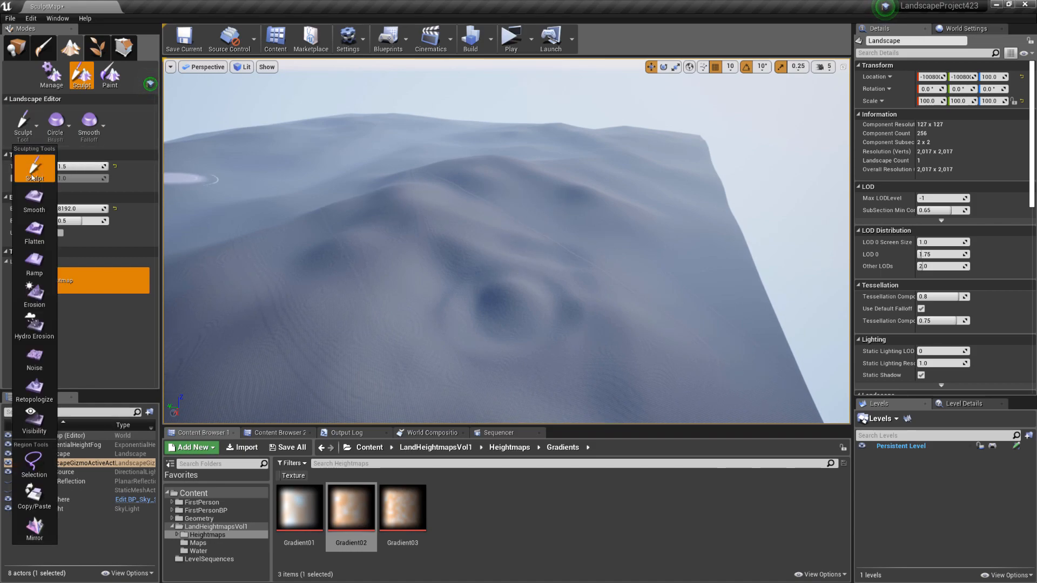
left_click(39, 234)
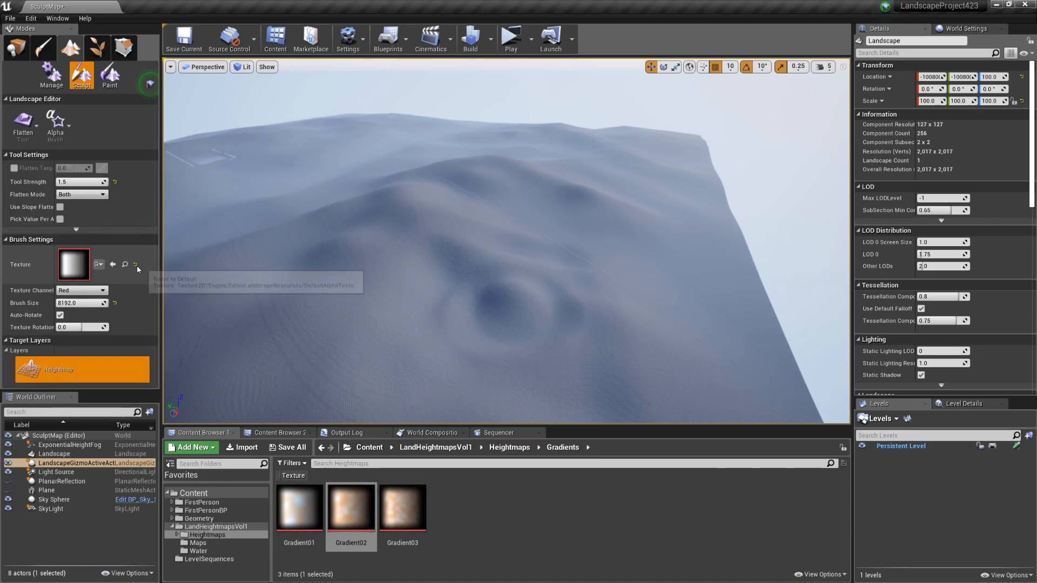
left_click(56, 127)
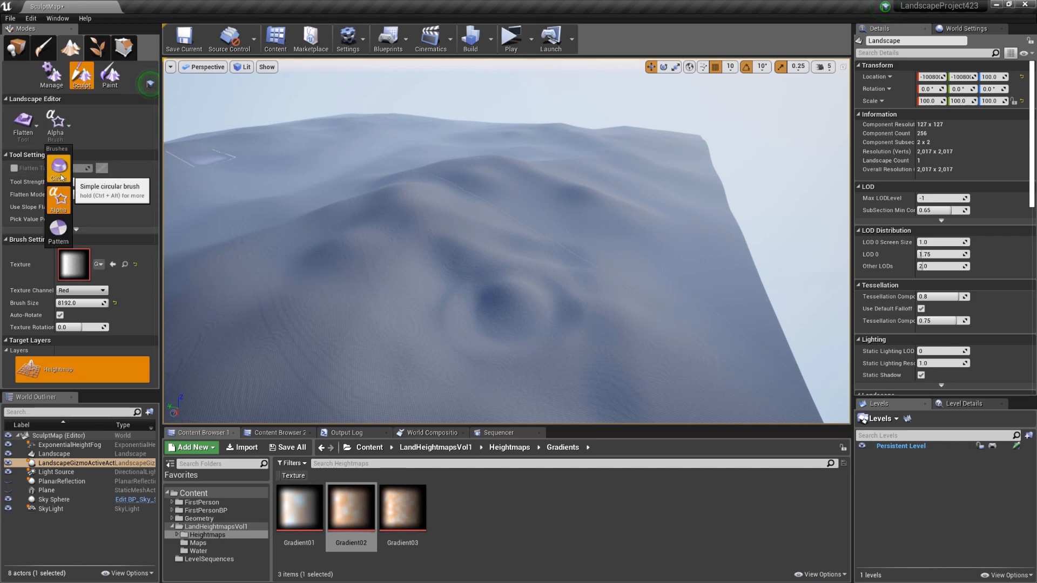
left_click(60, 169)
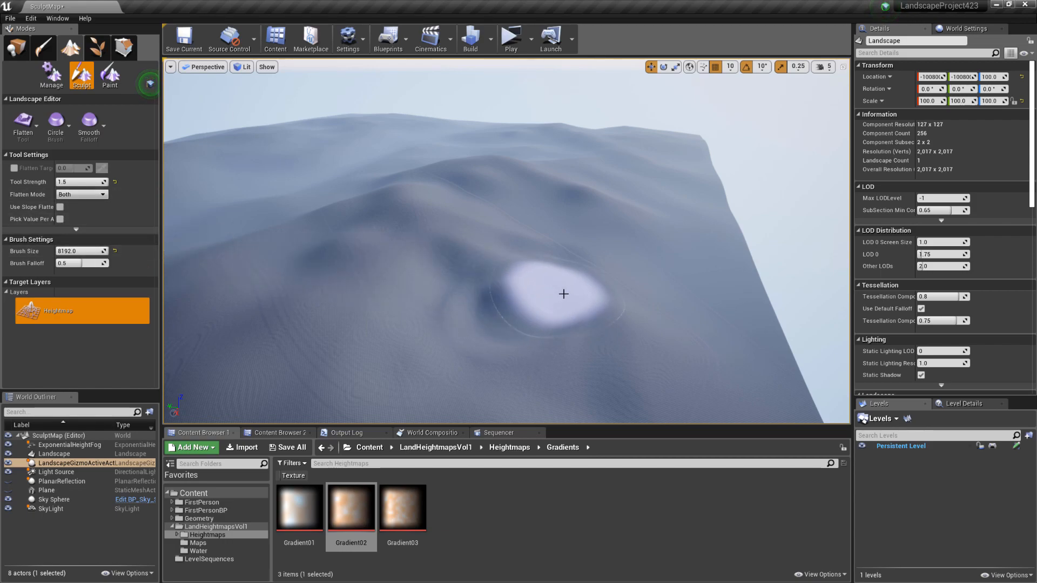
mouse_move(470, 294)
left_mouse_down()
mouse_move(551, 296)
mouse_move(530, 305)
left_mouse_up()
key("w")
right_click_drag(529, 305, 530, 254)
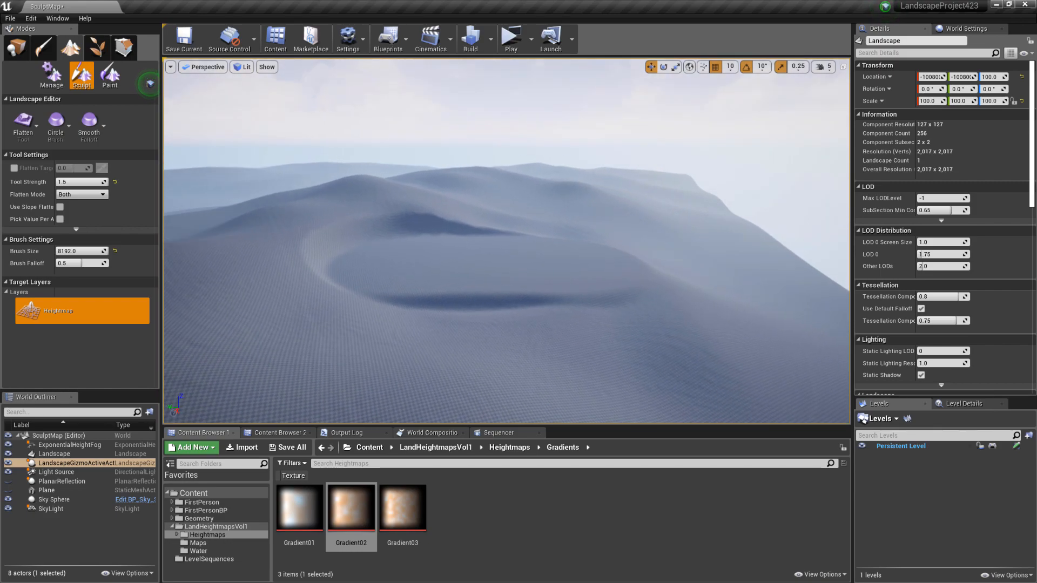
key("ctrl+z")
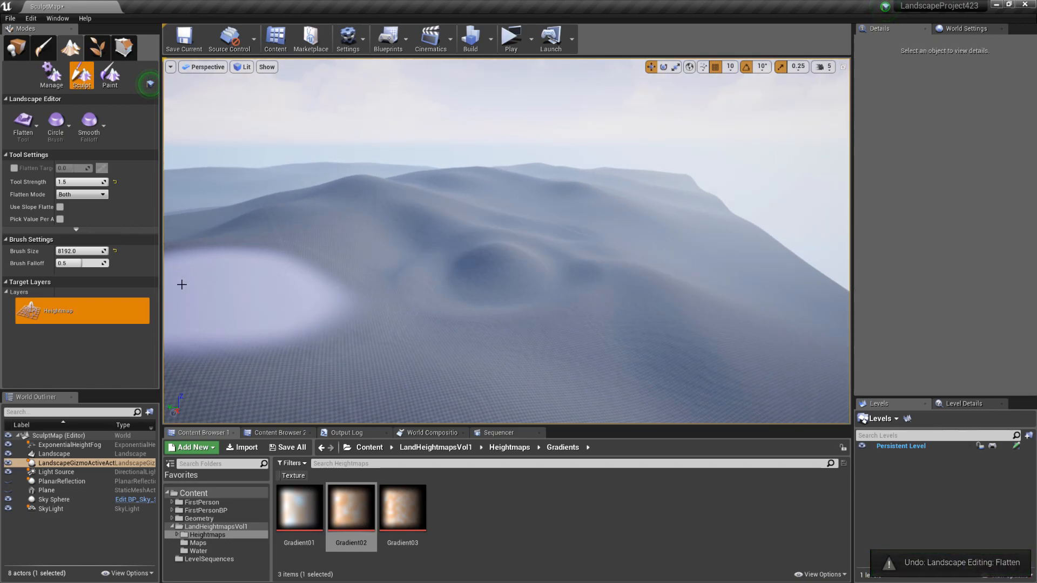
Try to flatten the hollow again at tool strength 0.5, and undo the flattening
left_click(83, 182)
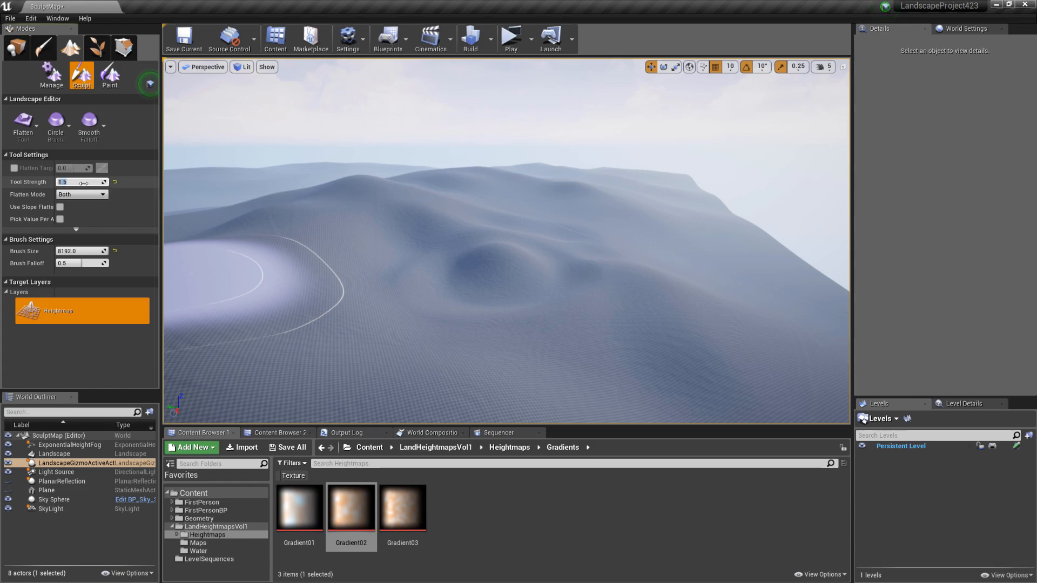
mouse_move(491, 255)
left_mouse_down()
mouse_move(520, 248)
mouse_move(477, 255)
mouse_move(545, 241)
left_mouse_up()
key("w")
mouse_move(551, 244)
right_mouse_down()
mouse_move(545, 238)
mouse_move(559, 245)
mouse_move(639, 230)
mouse_move(689, 238)
mouse_move(635, 235)
mouse_move(502, 278)
mouse_move(556, 239)
right_mouse_up()
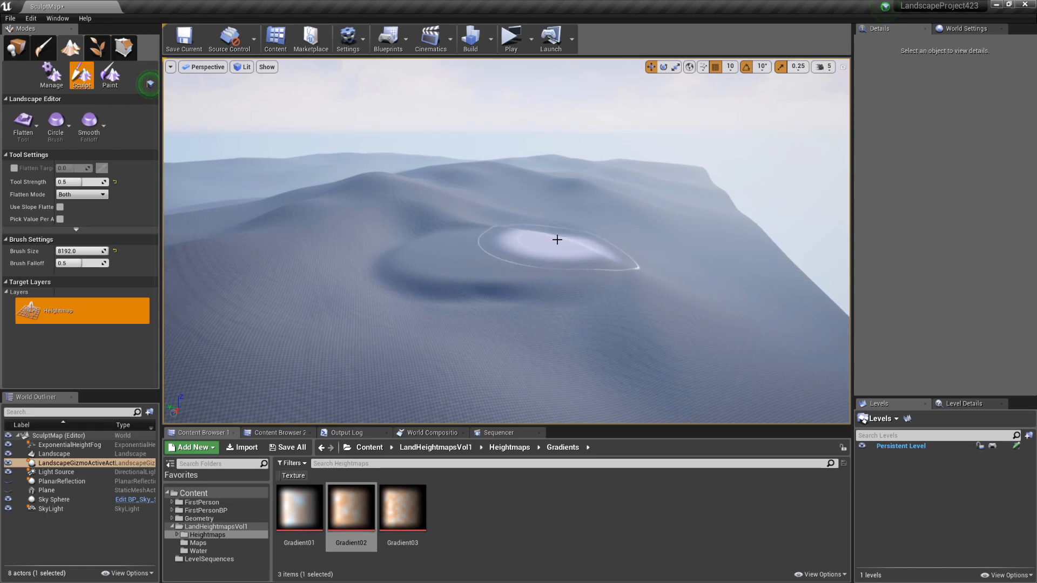
key("ctrl+z")
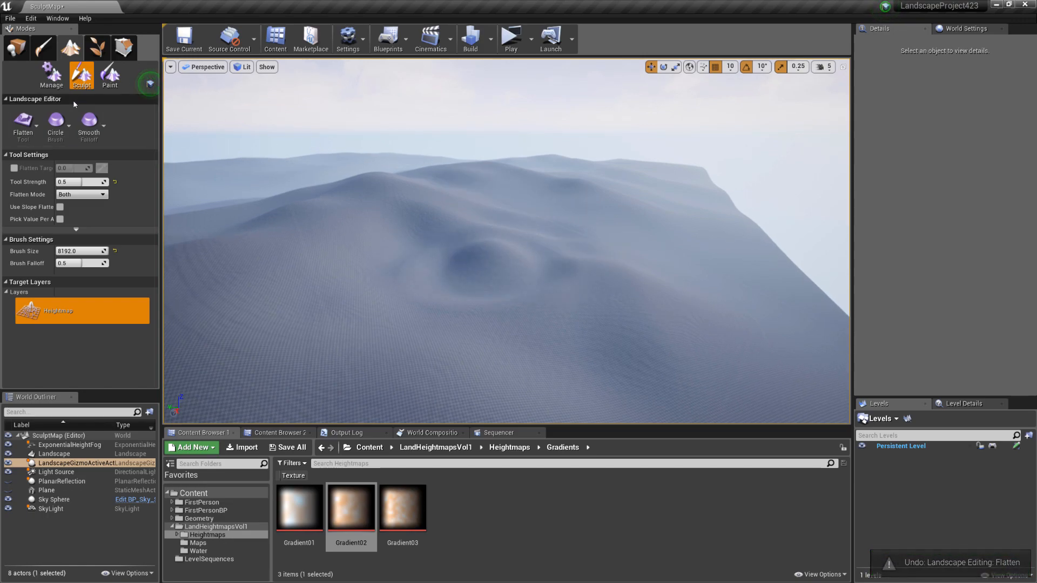
Smooth out the hollow on the hill using the Smooth tool at strength 1.0 with the circle brush
left_click(26, 140)
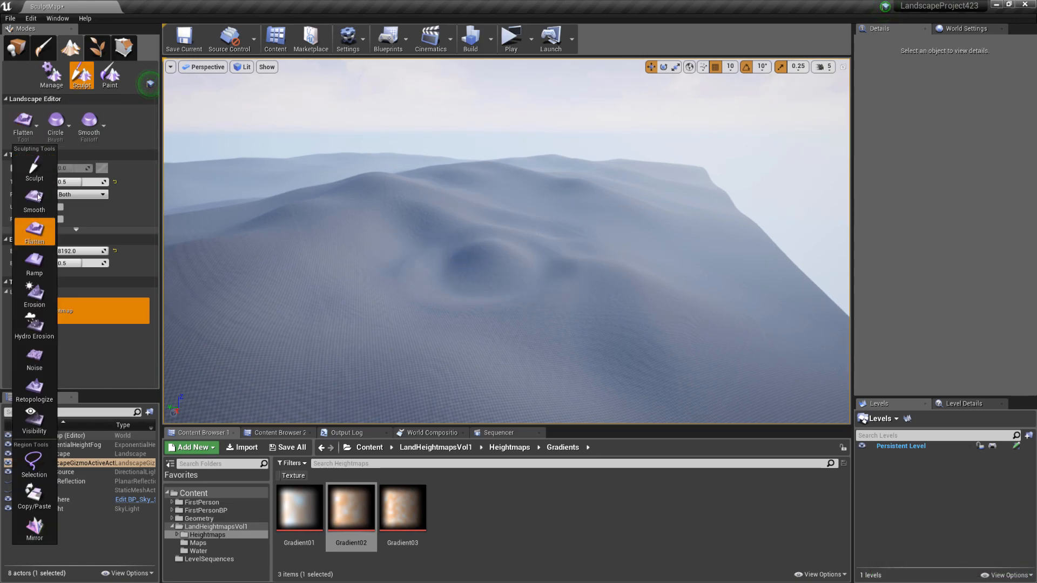
left_click(35, 203)
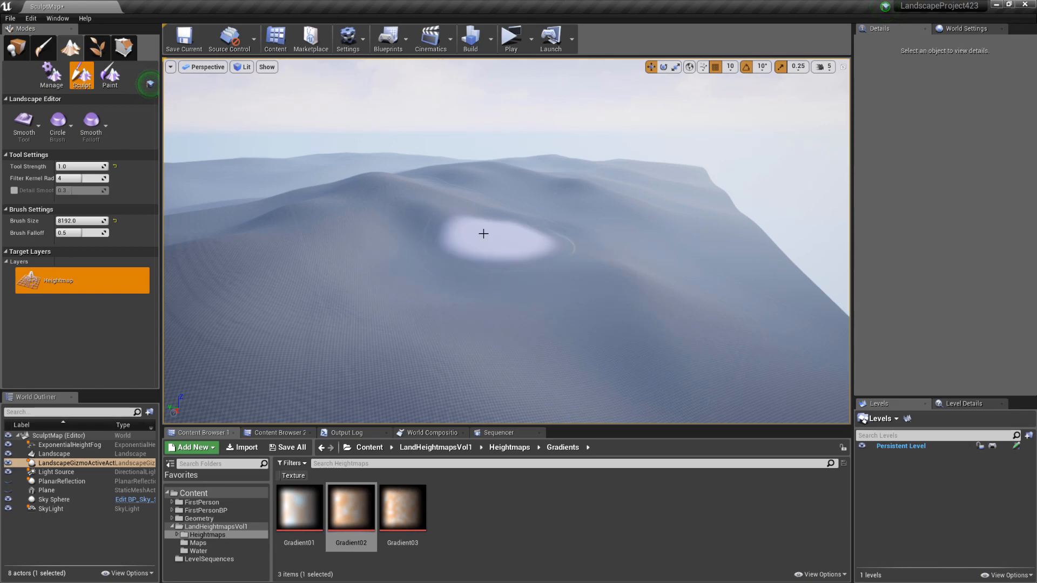
mouse_move(470, 248)
right_mouse_down()
mouse_move(350, 256)
mouse_move(513, 258)
mouse_move(443, 232)
mouse_move(346, 235)
mouse_move(475, 246)
mouse_move(469, 235)
mouse_move(480, 234)
mouse_move(389, 232)
mouse_move(513, 262)
mouse_move(475, 261)
mouse_move(466, 239)
mouse_move(434, 236)
right_mouse_up()
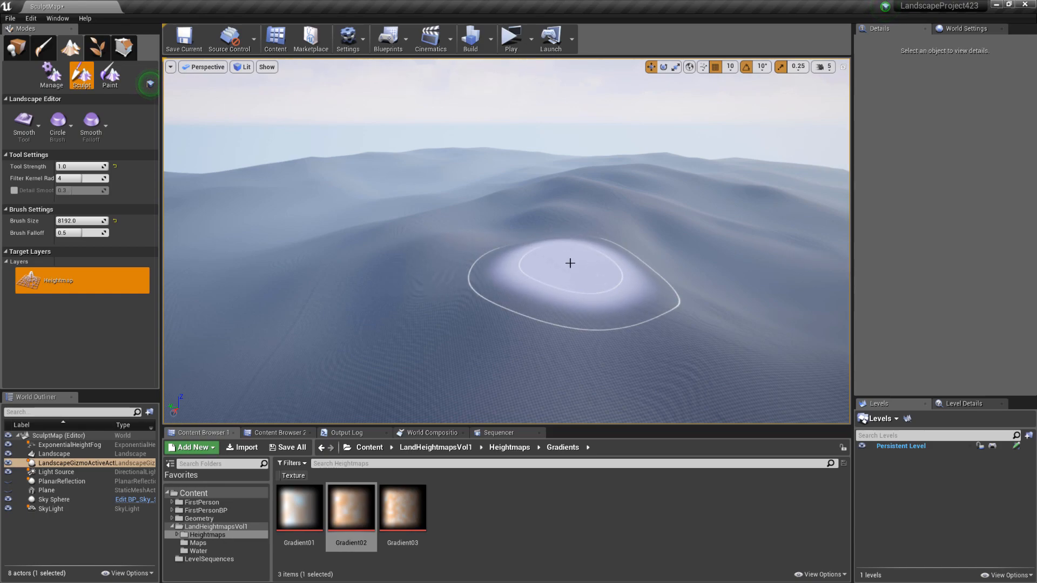
Smooth the landscape's rough slopes with the circle brush at size 30000 and tool strength 3.0
key("w")
mouse_move(570, 264)
right_mouse_down()
mouse_move(598, 277)
mouse_move(597, 294)
mouse_move(559, 267)
right_mouse_up()
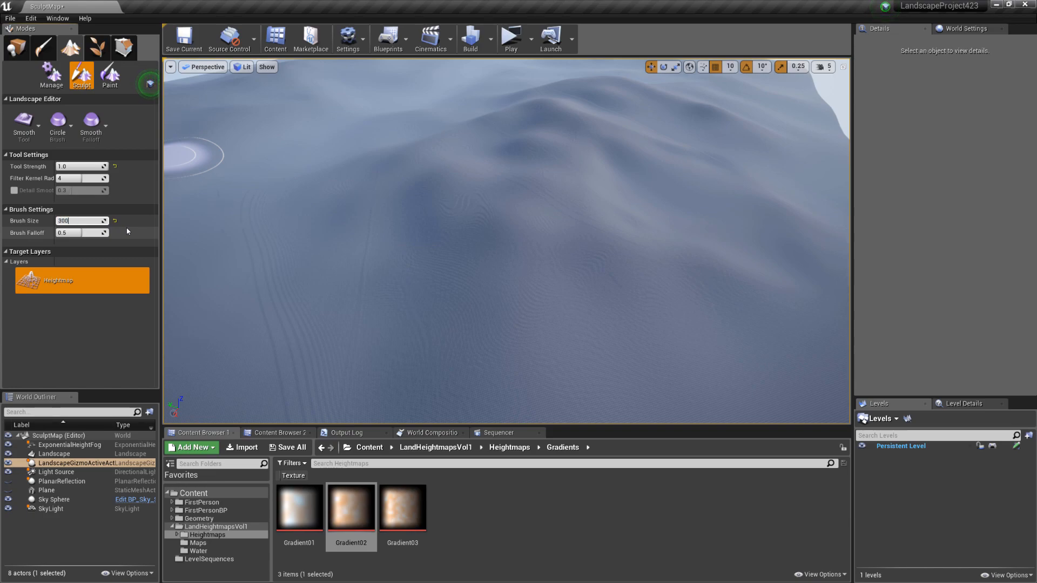
key("Return")
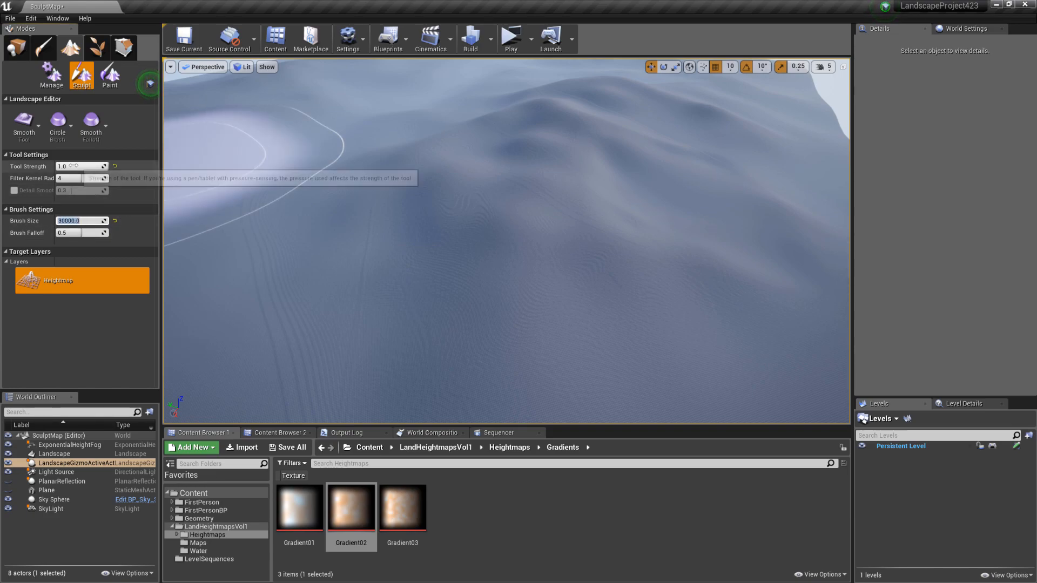
right_click_drag(541, 261, 576, 276)
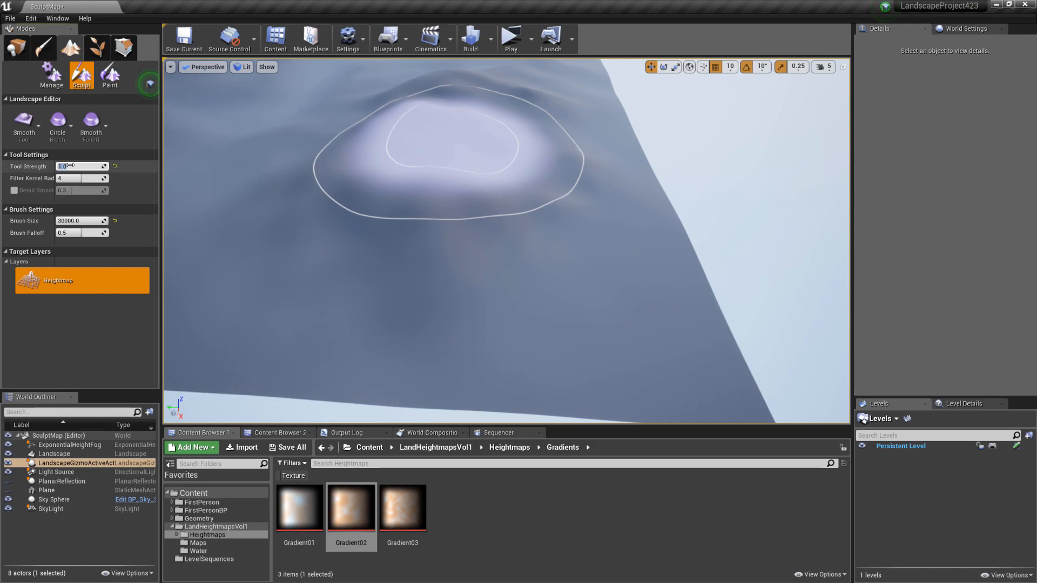
right_click_drag(544, 192, 486, 190)
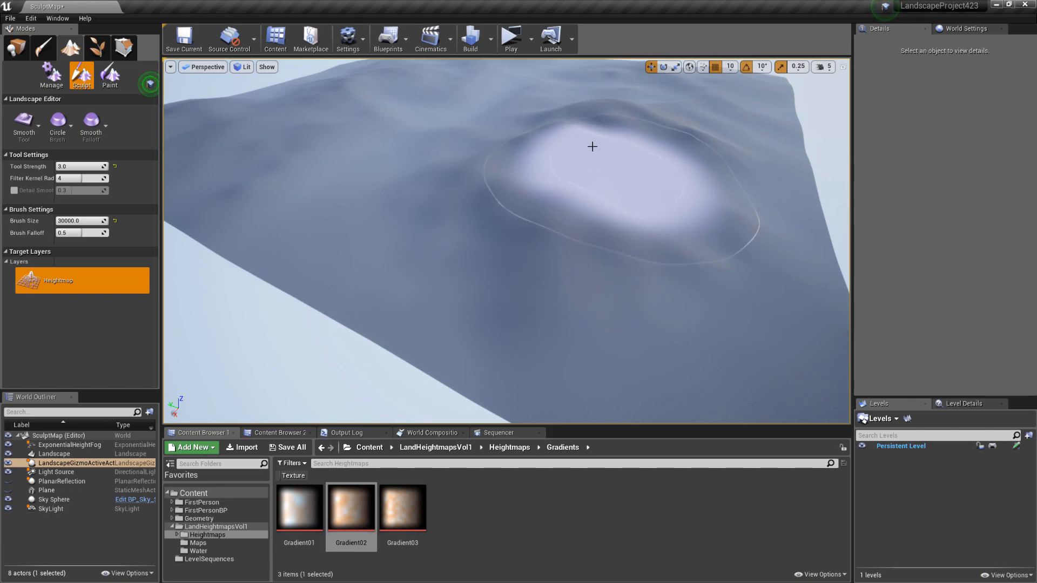
right_click_drag(681, 143, 583, 145)
right_click_drag(516, 187, 513, 193)
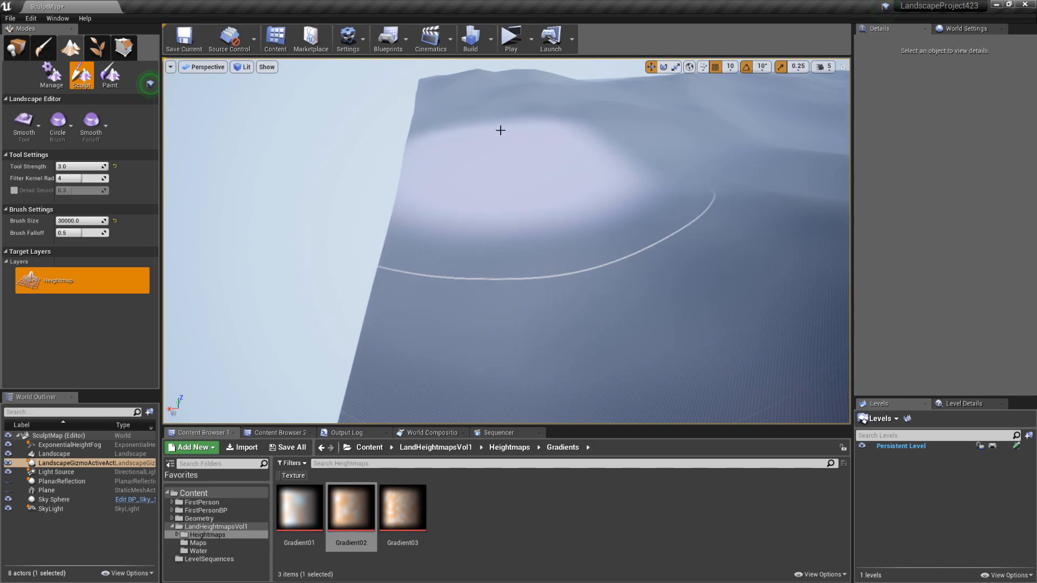
right_click_drag(512, 140, 564, 196)
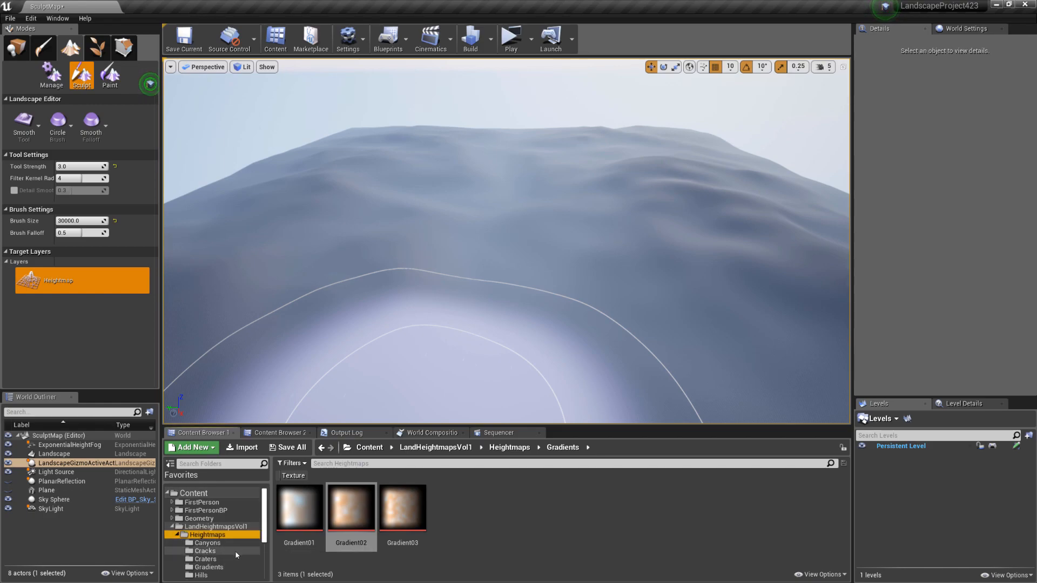
Open the Lakes heightmap folder and reduce the brush size to about 2870
scroll(236, 555, "down", 1)
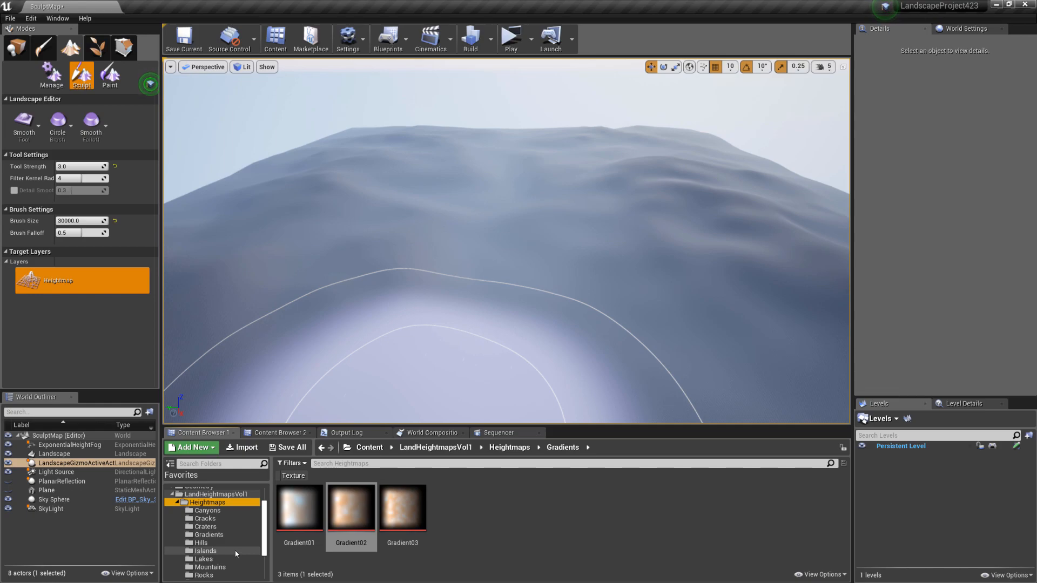
left_click(205, 560)
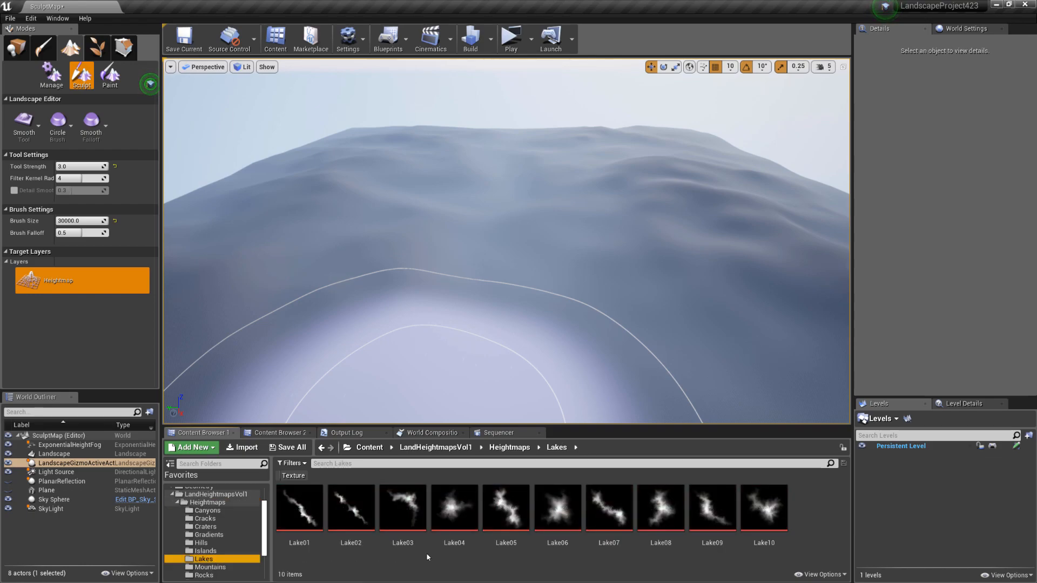
right_click_drag(576, 238, 576, 287)
right_click_drag(570, 195, 570, 195)
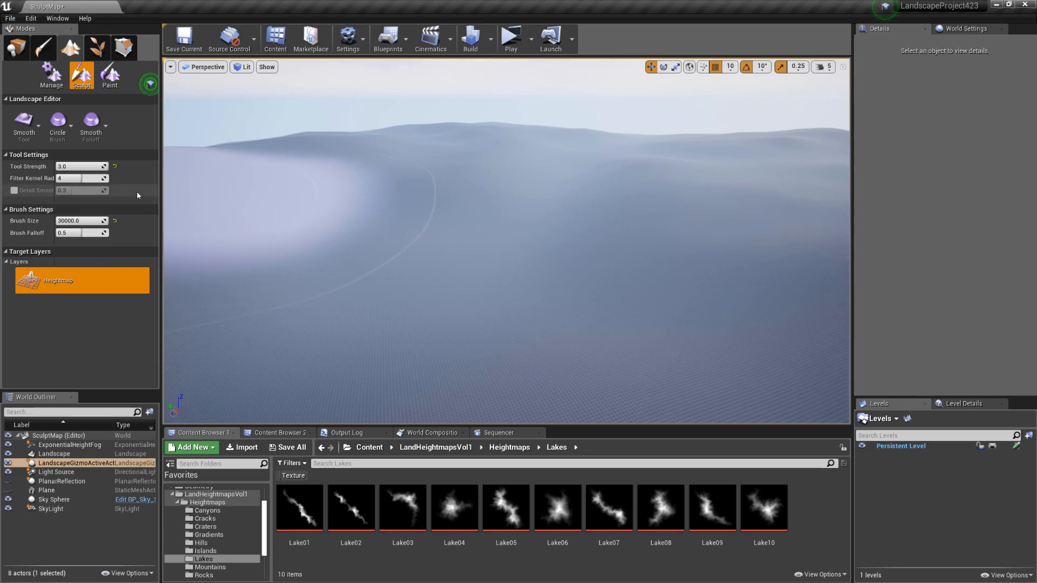
left_click_drag(87, 221, 65, 221)
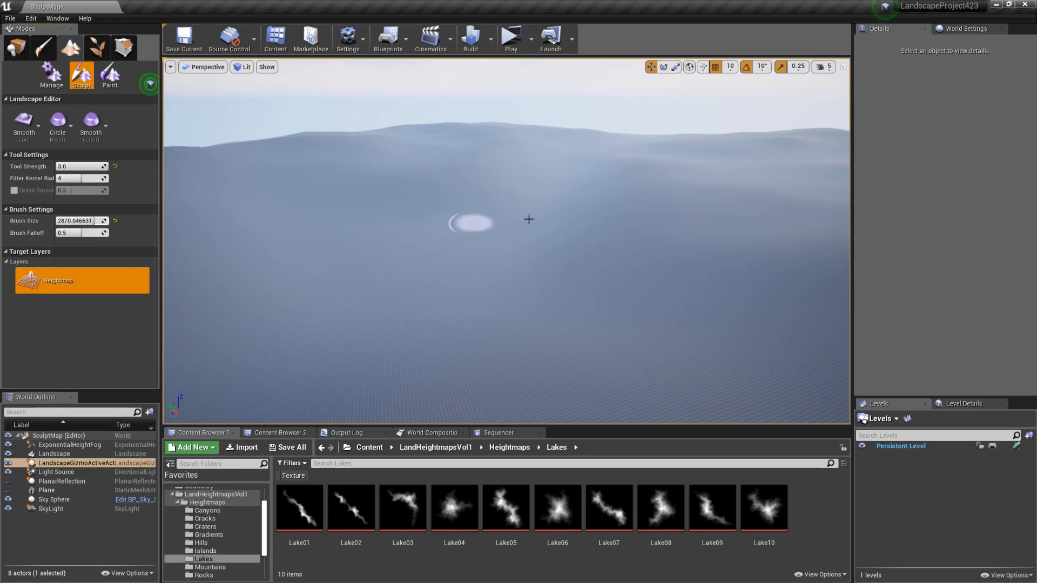
right_click_drag(563, 173, 563, 172)
right_click_drag(547, 243, 546, 243)
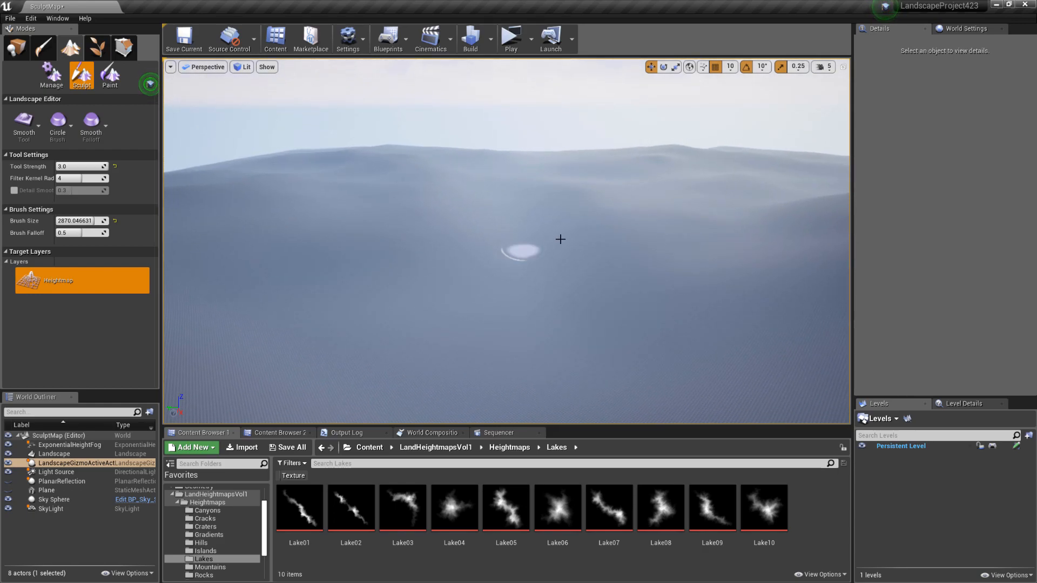
right_click_drag(500, 324, 500, 324)
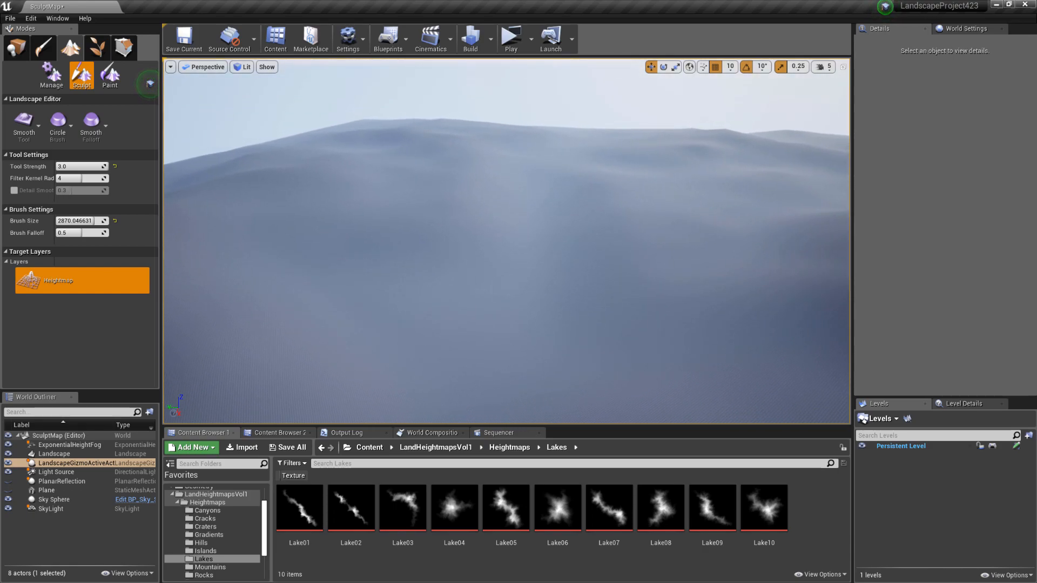
Switch to the Sculpt tool at strength 1.0 with an alpha brush and assign Lake09 as its texture
left_click(27, 124)
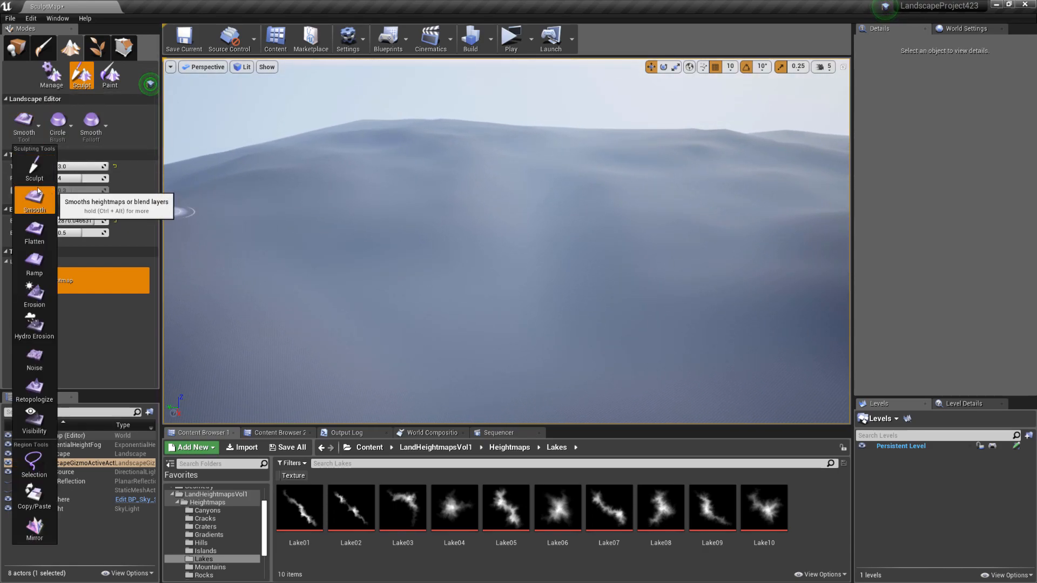
left_click(38, 168)
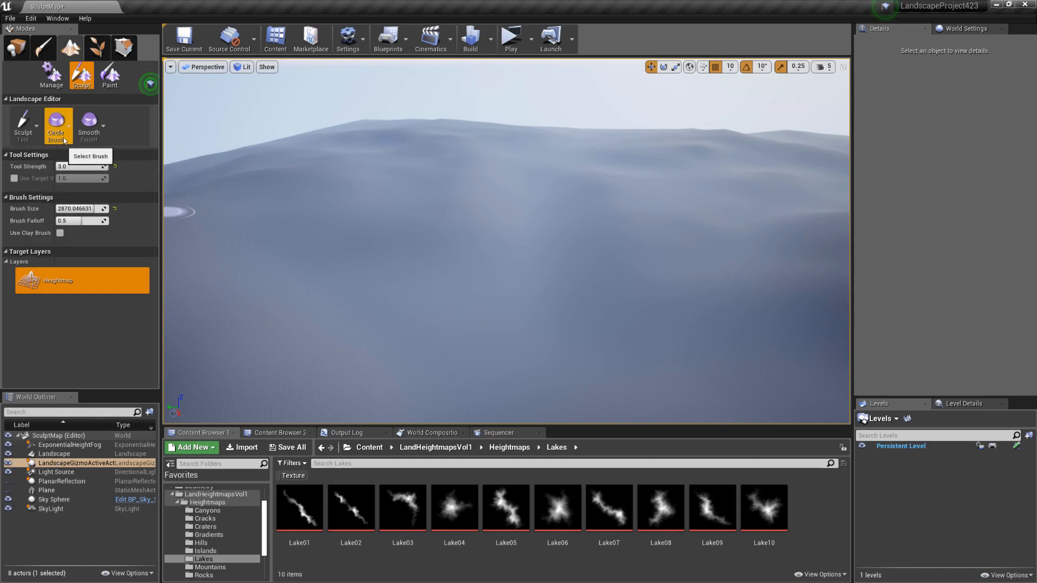
left_click(70, 168)
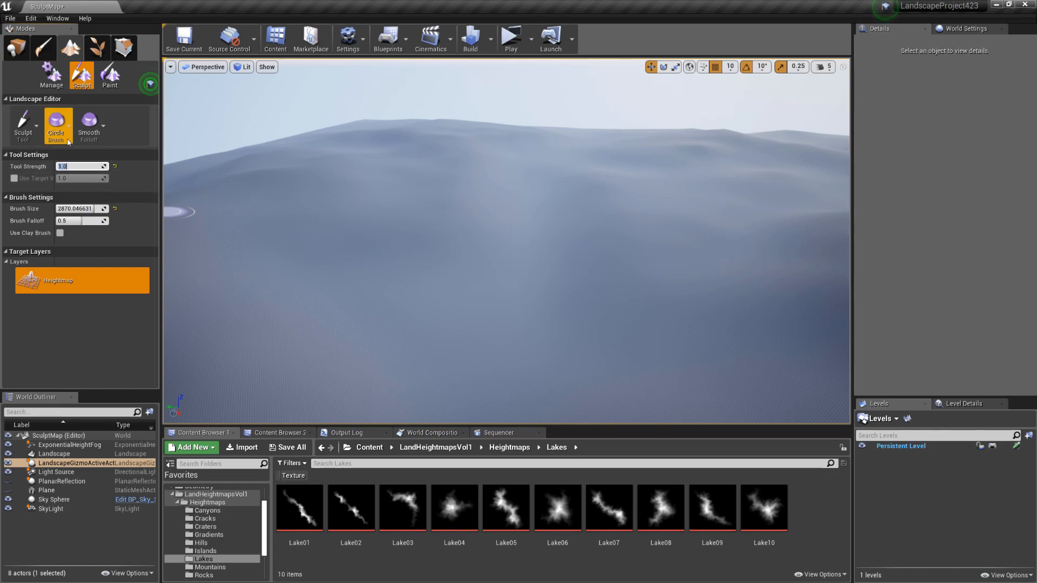
left_click(55, 123)
left_click(66, 200)
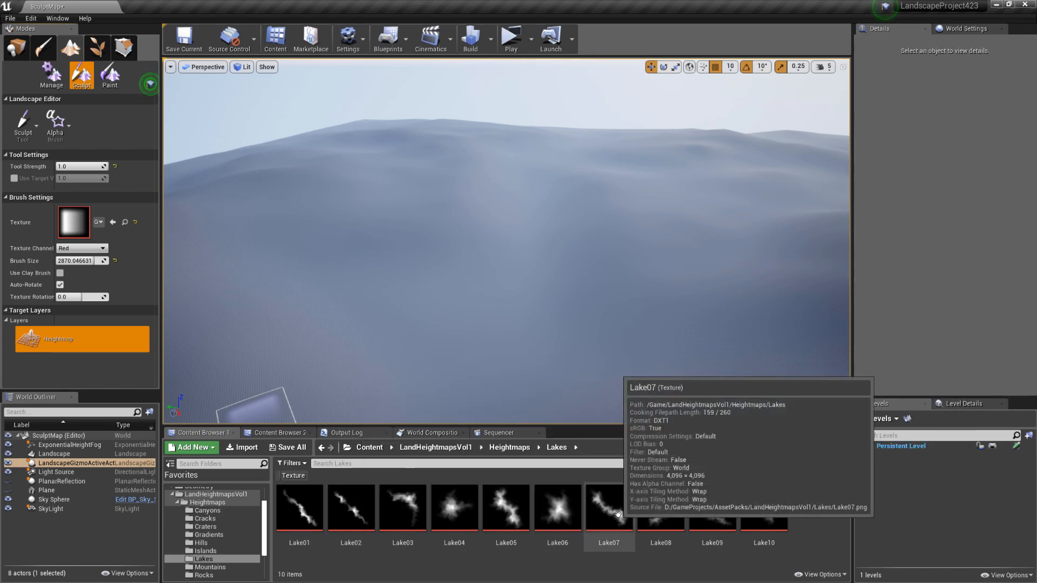
left_click(711, 507)
left_click_drag(81, 229, 81, 229)
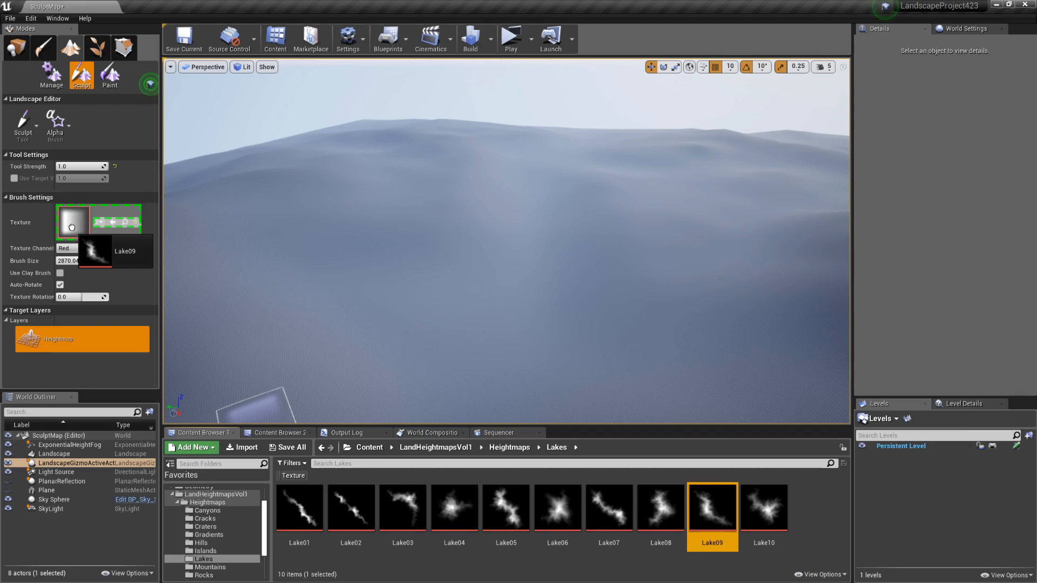
Set the alpha brush size to 30000 and turn off auto-rotate
left_click(101, 261)
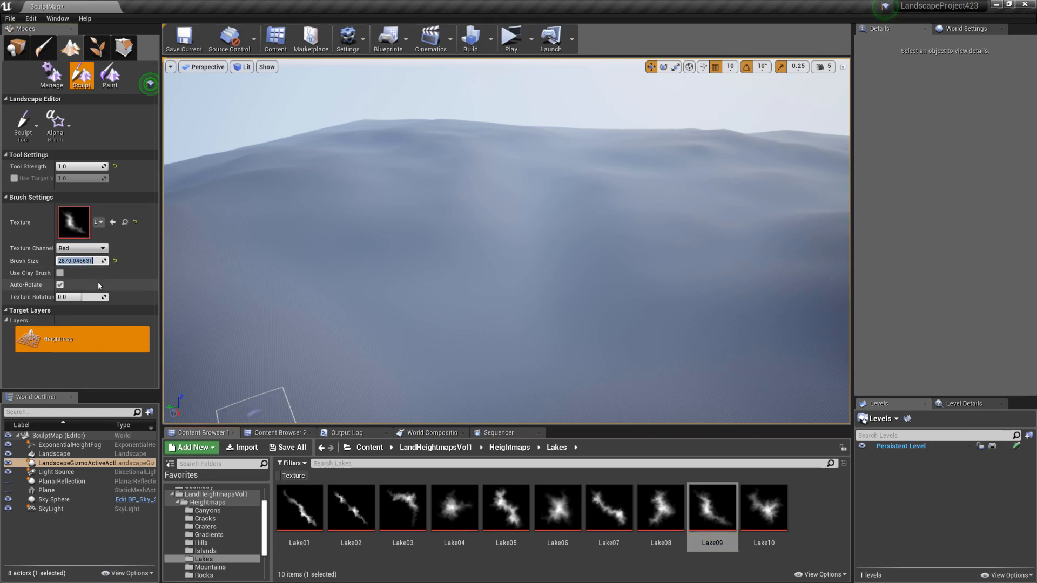
type("30000")
key("Return")
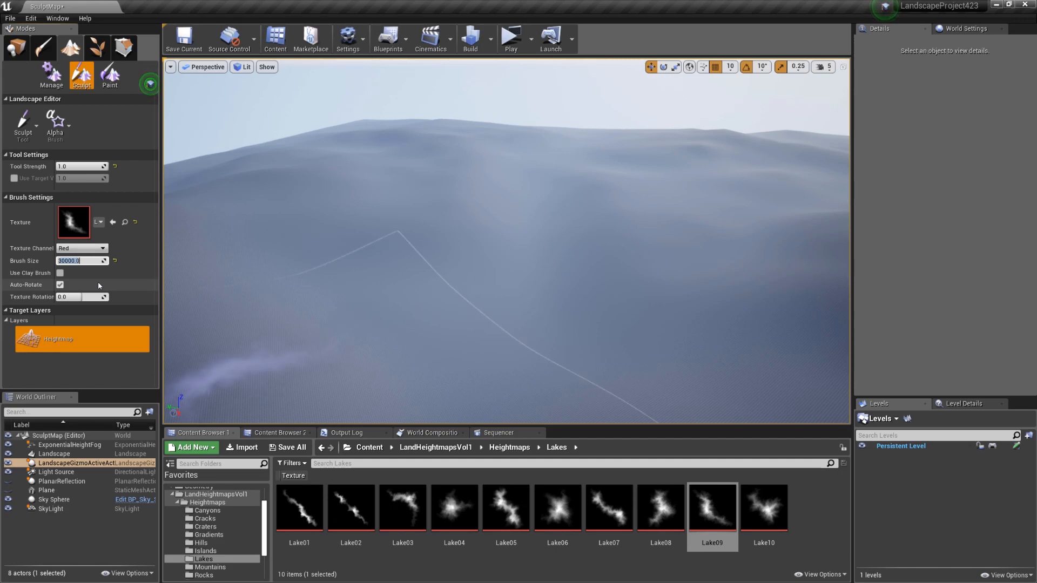
left_click(59, 284)
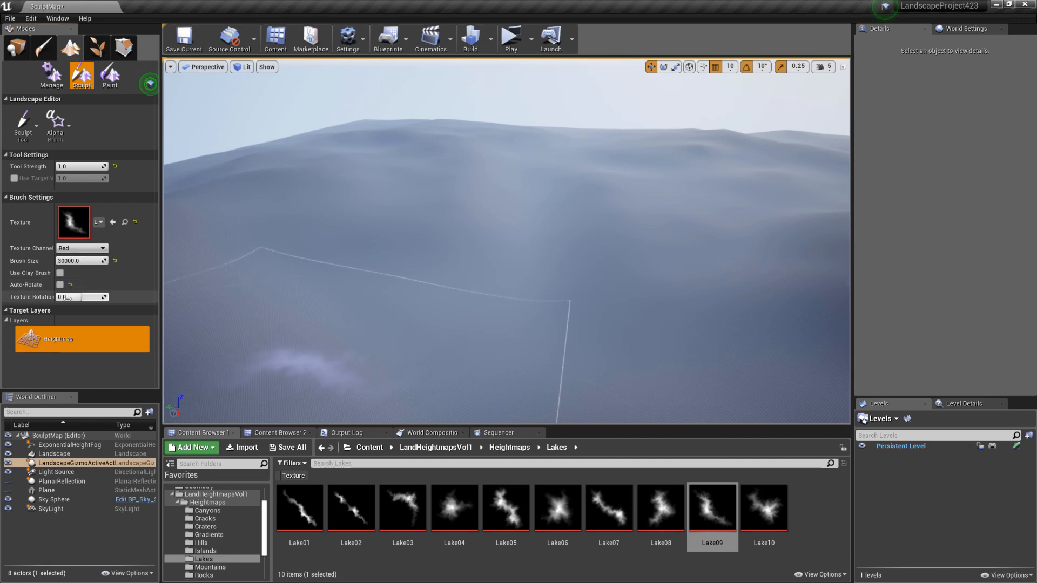
Set the texture rotation to about 96, try carving the Lake09 shape into the valley, and undo it
right_click_drag(522, 254, 509, 270)
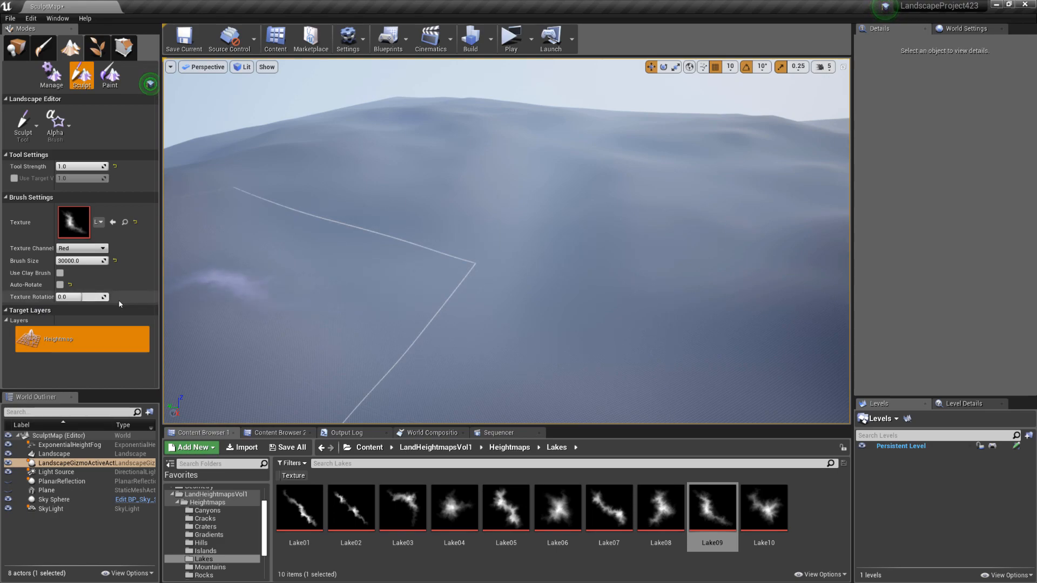
mouse_move(75, 297)
left_mouse_down()
mouse_move(110, 297)
mouse_move(74, 297)
mouse_move(102, 297)
mouse_move(90, 297)
left_mouse_up()
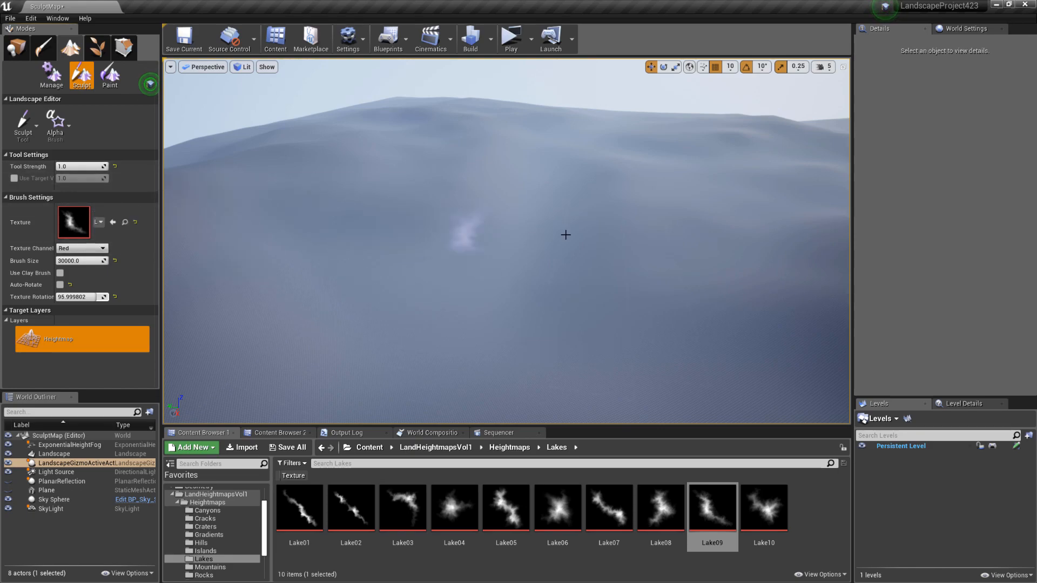
left_click_drag(530, 263, 668, 233)
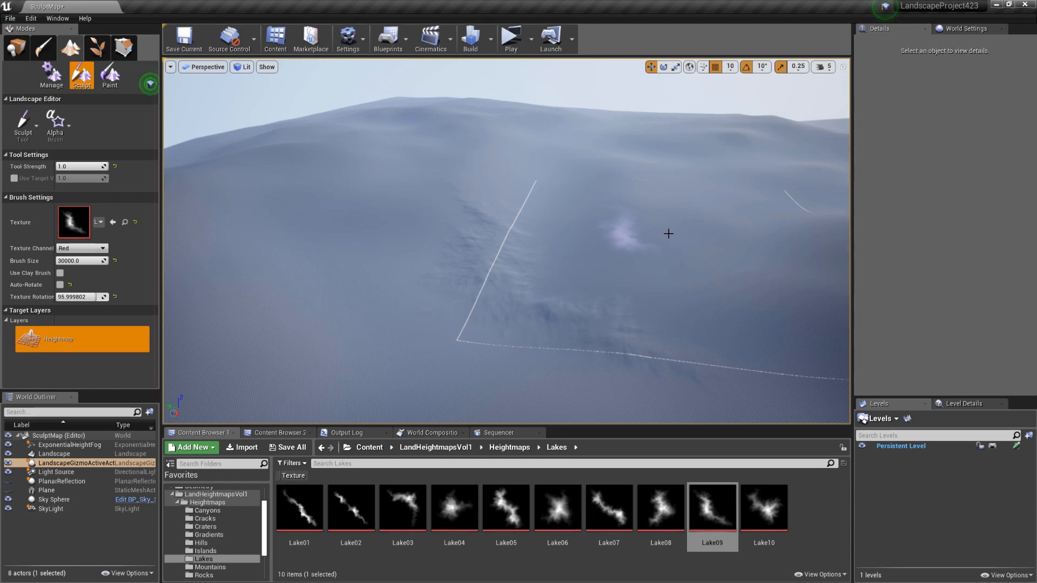
key("ctrl+z")
Try carving the Lake09 shape into the valley at brush size 40000, and undo it
left_click(65, 261)
left_click(57, 261)
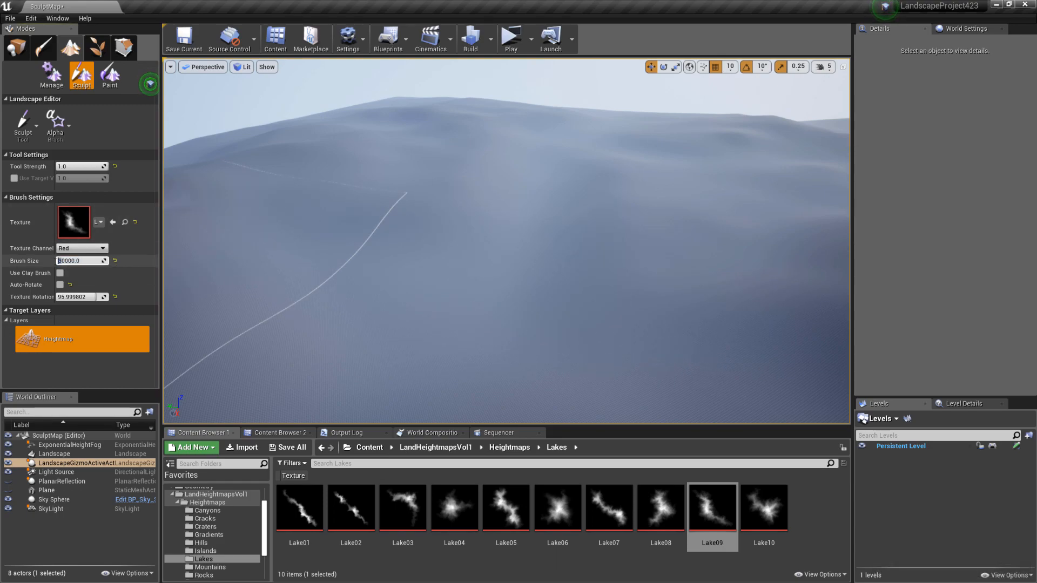
key("Return")
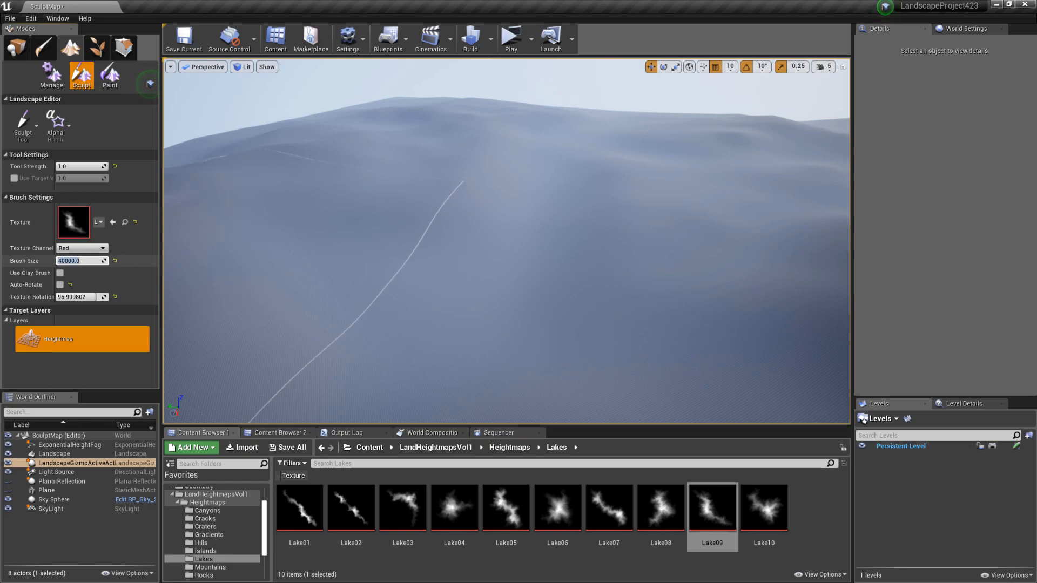
left_click(548, 262, "shift")
mouse_move(547, 262)
right_mouse_down()
mouse_move(548, 302)
mouse_move(548, 233)
mouse_move(548, 259)
right_mouse_up()
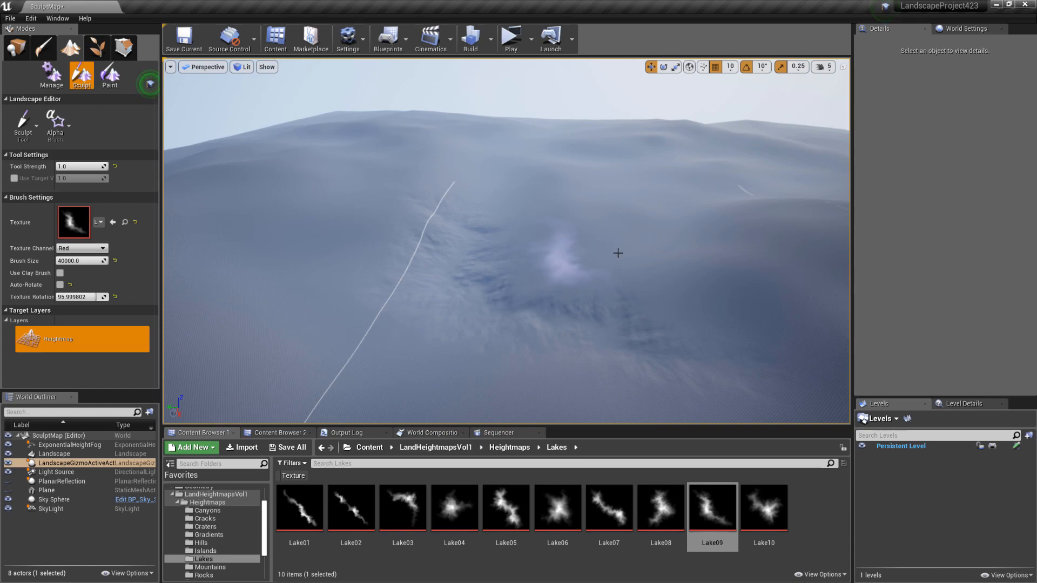
key("ctrl+z")
key("ctrl+y")
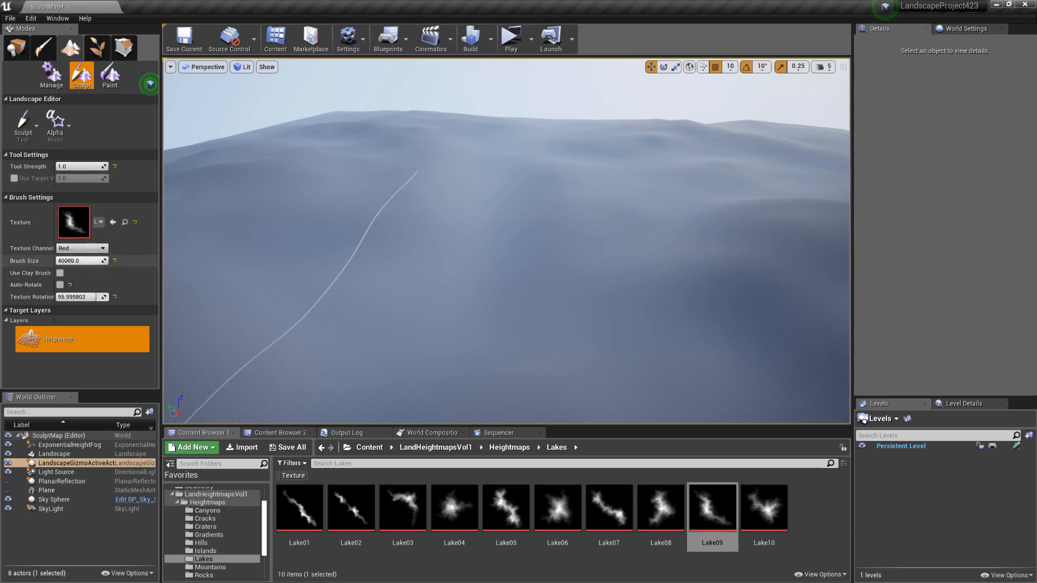
Set the brush size to 50000 and the texture rotation to about 41
left_click(61, 261)
mouse_move(599, 206)
right_mouse_down()
mouse_move(569, 205)
mouse_move(632, 201)
right_mouse_up()
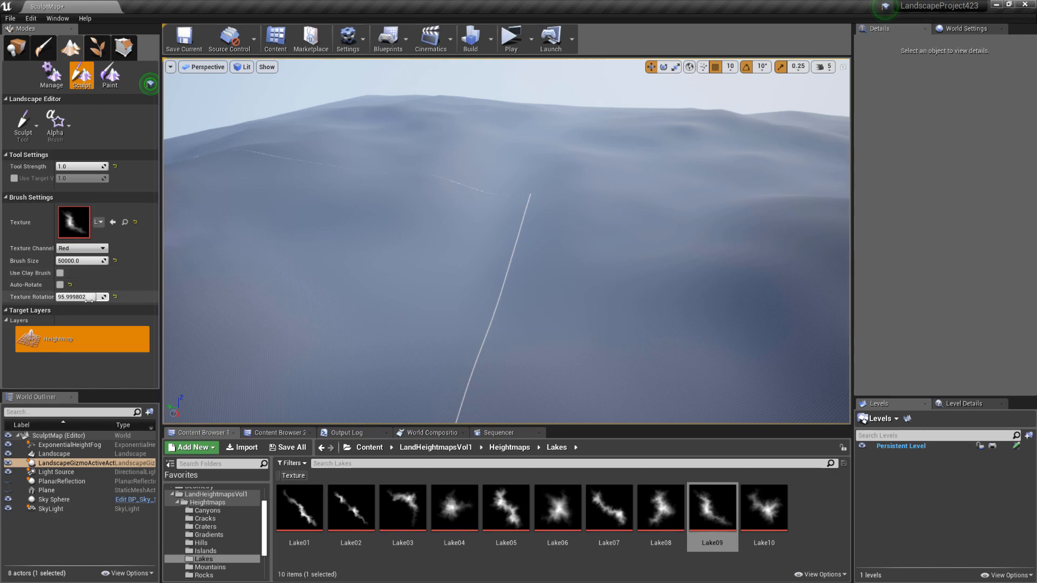
left_click_drag(91, 297, 71, 297)
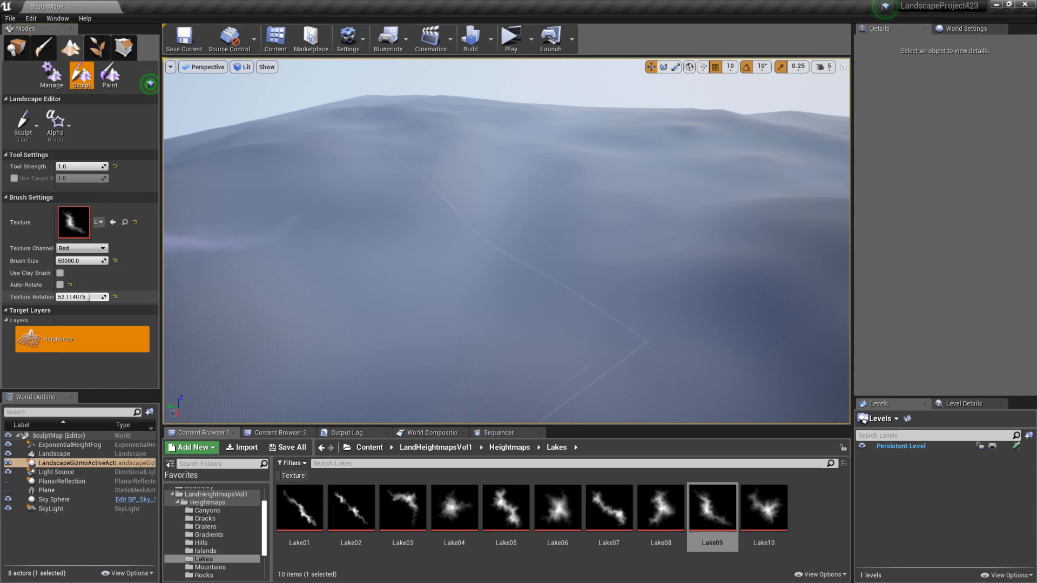
Try carving the lake into the valley with the rotated Lake09 alpha at strength 1.0, and undo it
left_click(492, 292)
mouse_move(553, 292)
right_mouse_down()
mouse_move(565, 300)
mouse_move(578, 291)
mouse_move(585, 264)
mouse_move(602, 268)
mouse_move(585, 259)
mouse_move(588, 272)
mouse_move(593, 266)
right_mouse_up()
key("w")
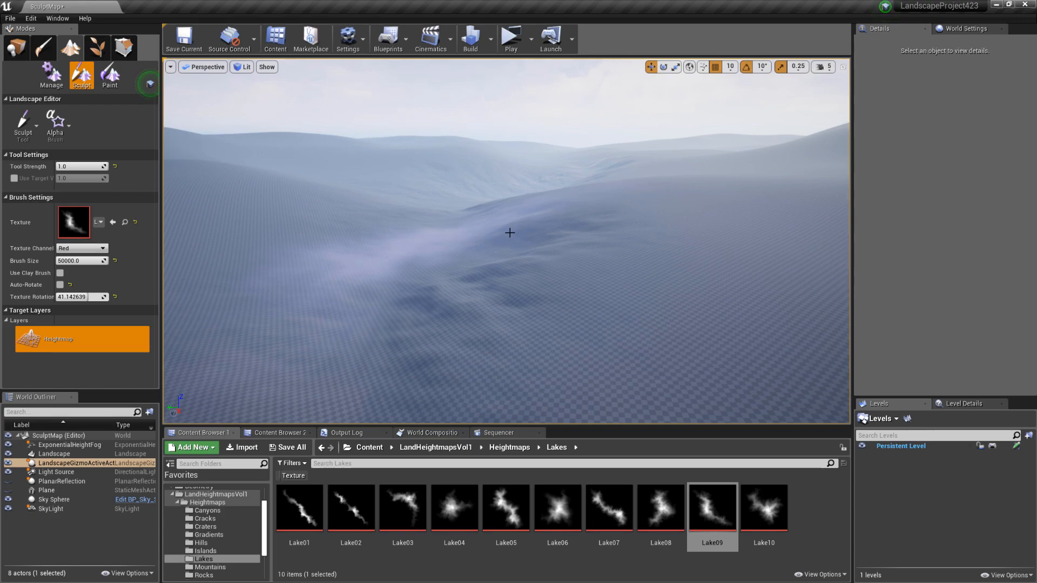
key("ctrl+z")
Set the tool strength to 2.0, try carving a deeper lake into the valley, and undo the carving
left_click(70, 166)
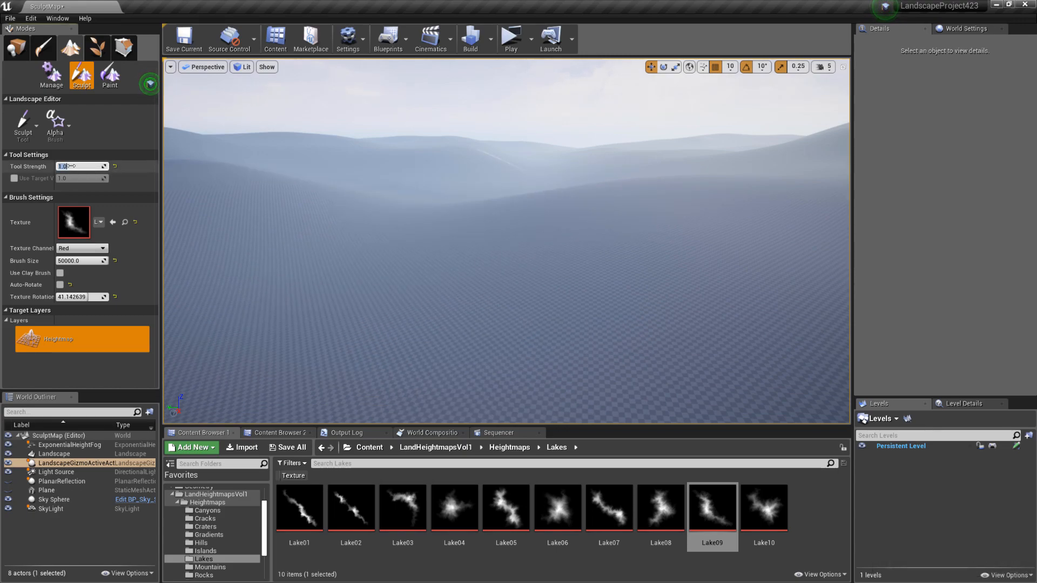
right_click_drag(492, 229, 491, 228)
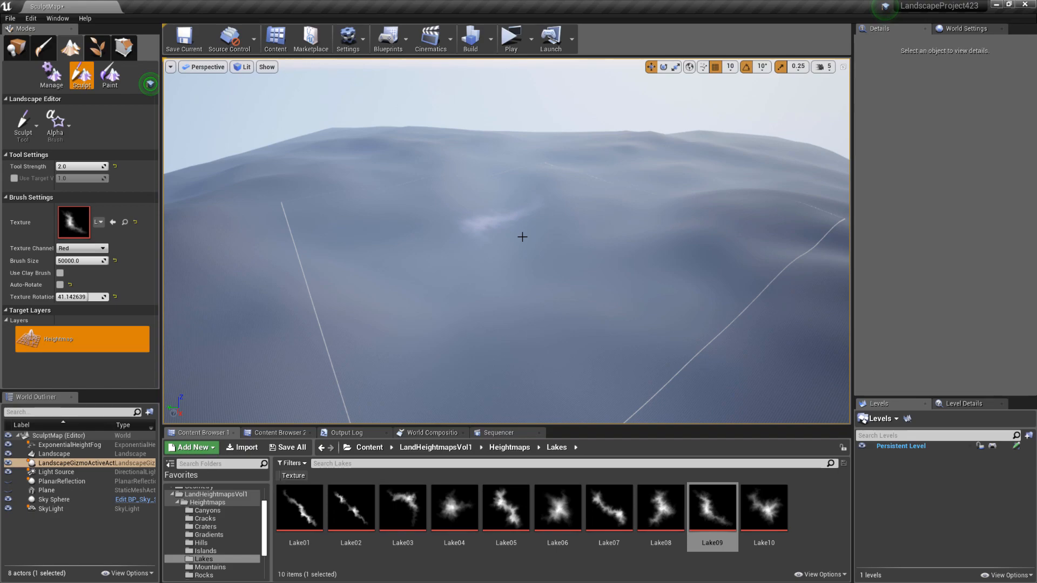
left_click(522, 236)
right_click_drag(522, 236, 522, 236)
key("w")
key("w")
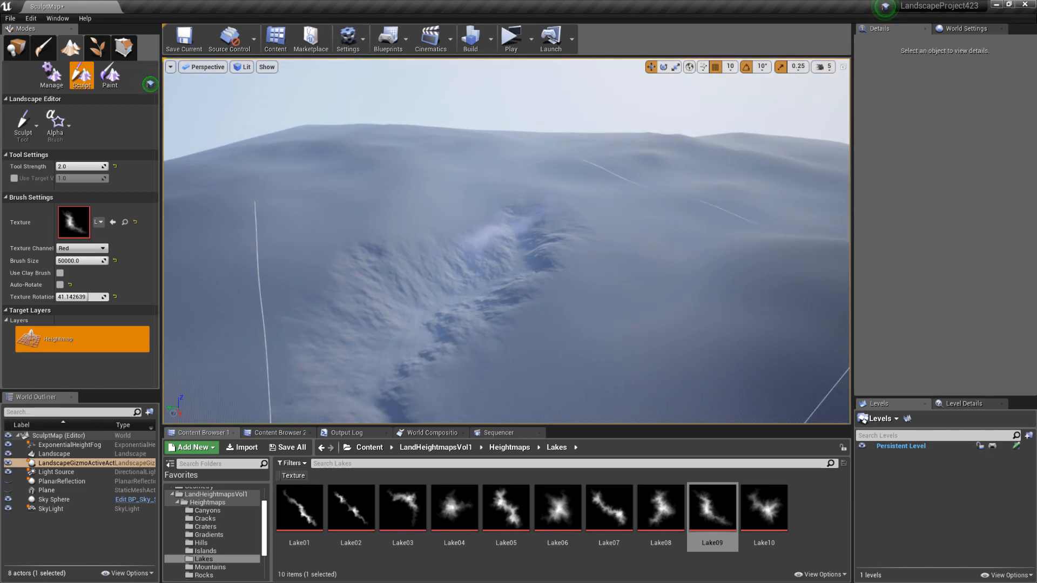
key("ctrl+z")
Set the Lake09 alpha brush size to 60000
left_click(61, 261)
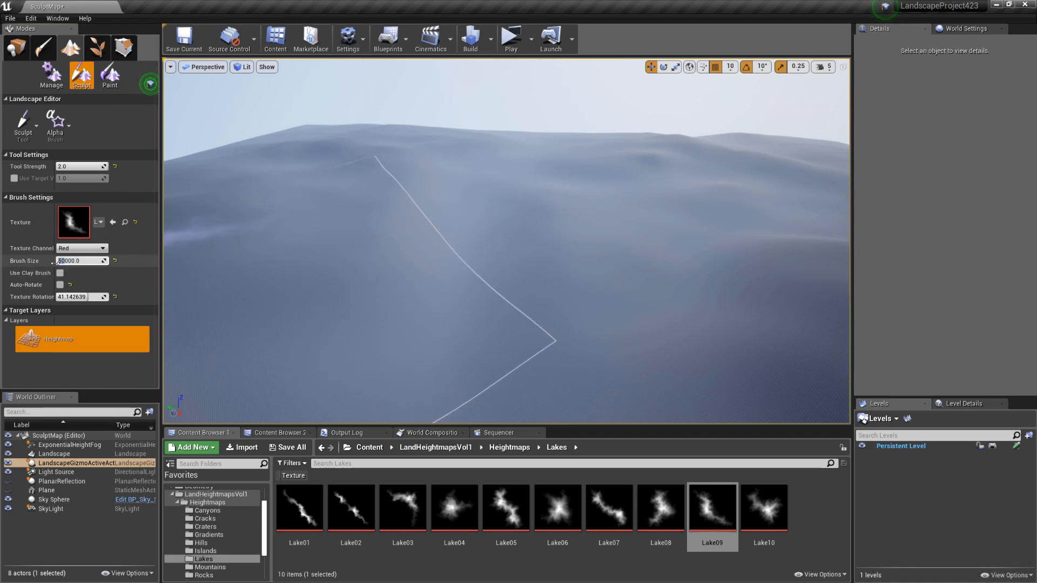
type("0")
key("Return")
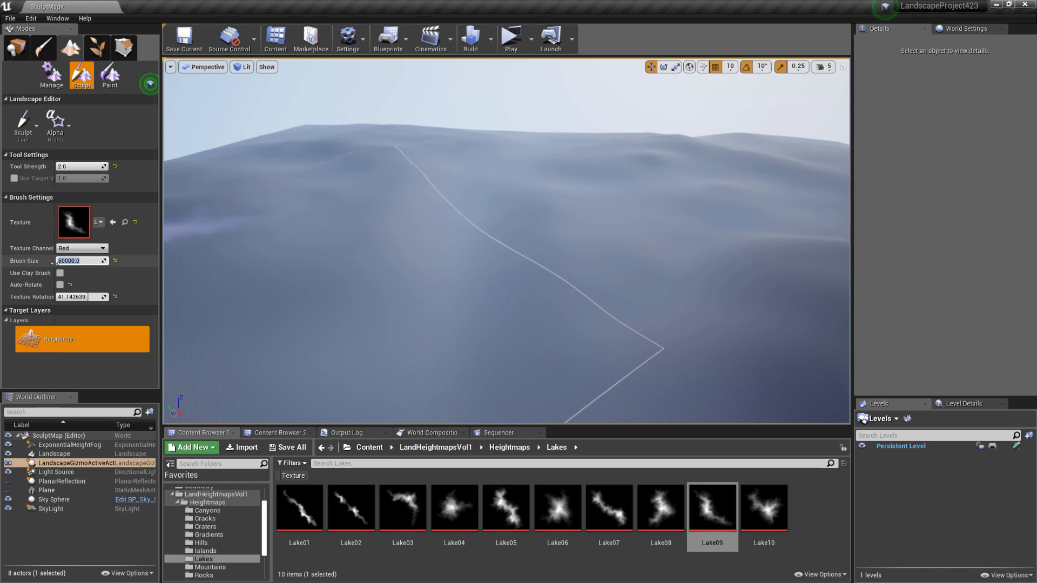
Try carving the lake into the valley with the Lake09 alpha at brush size 60000 and strength 2.0
left_click_drag(480, 259, 480, 259)
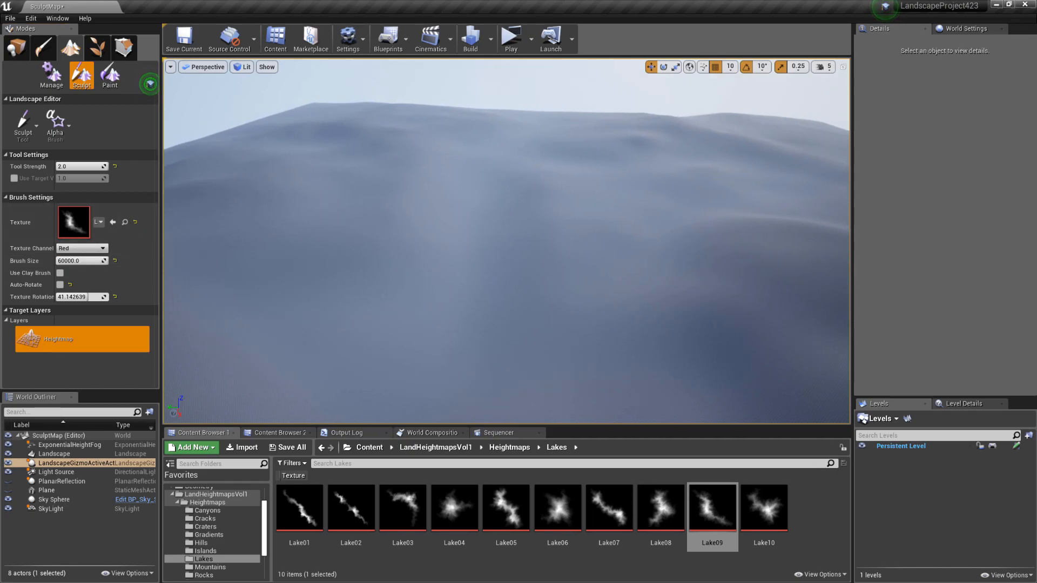
left_click_drag(518, 296, 517, 296)
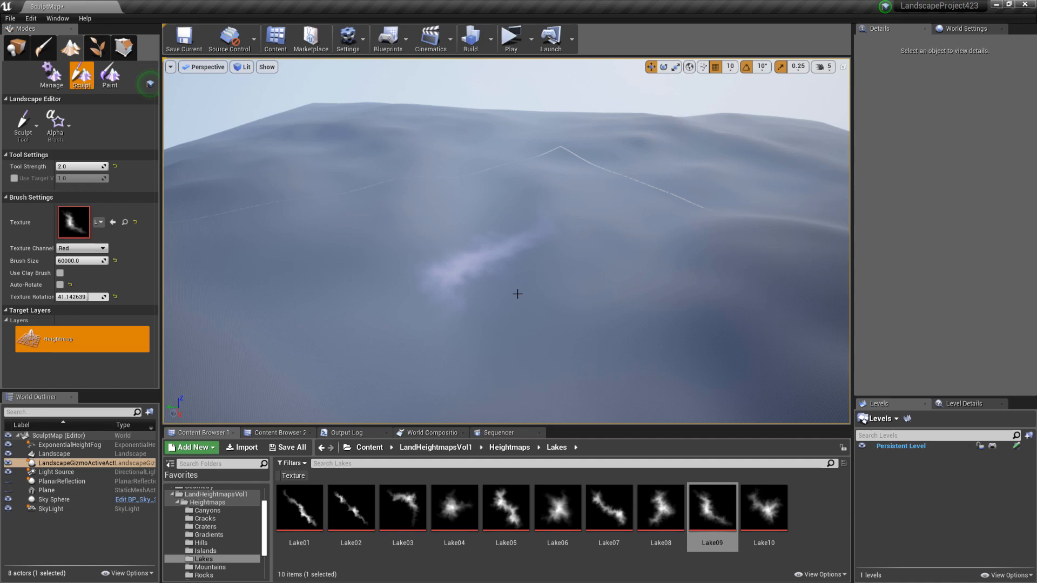
left_click(517, 294, "shift")
right_click_drag(517, 294, 517, 294)
key("w")
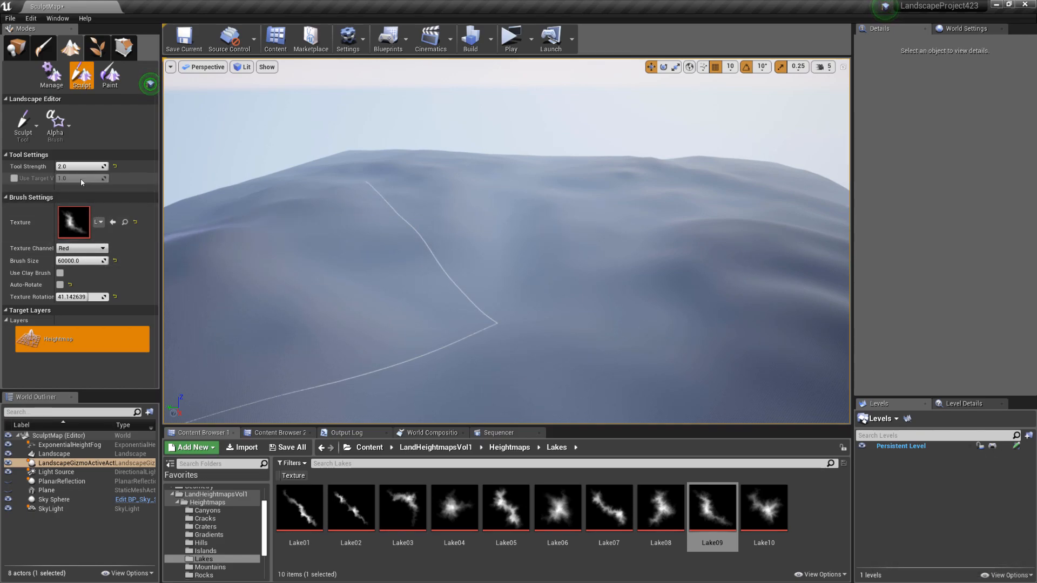
Set the tool strength to 3.0, try carving a deeper Lake09 lake into the valley, and undo the carving
left_click(70, 168)
type("3.0")
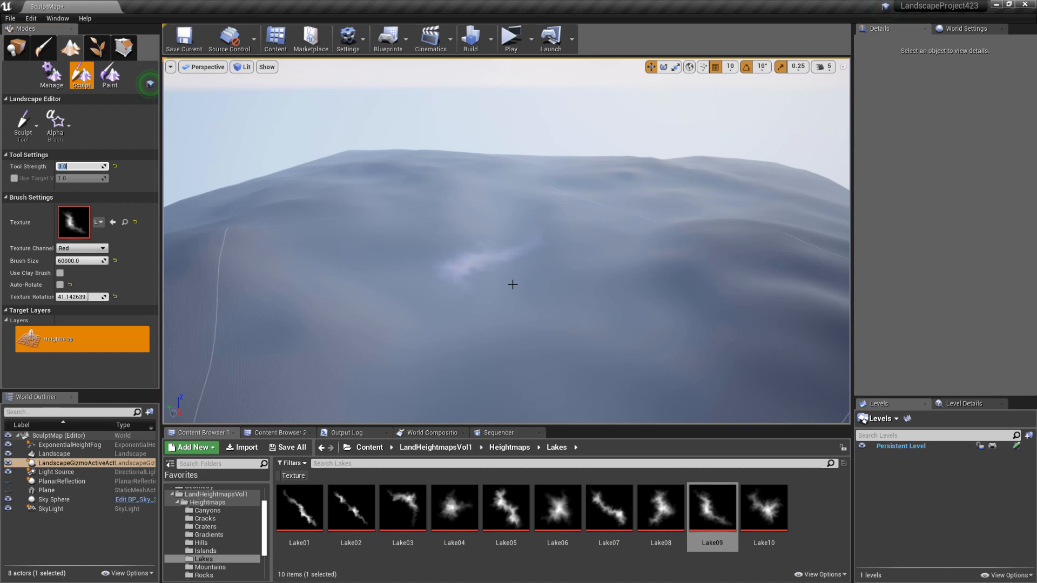
left_click(513, 284)
right_click_drag(512, 284, 533, 270)
key("w")
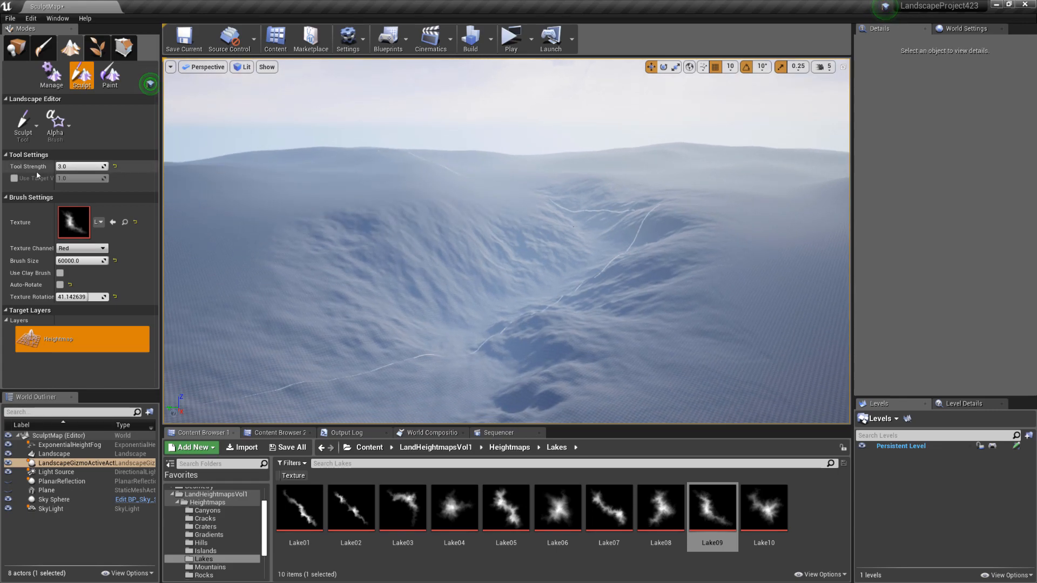
right_click_drag(571, 327, 578, 300)
key("w")
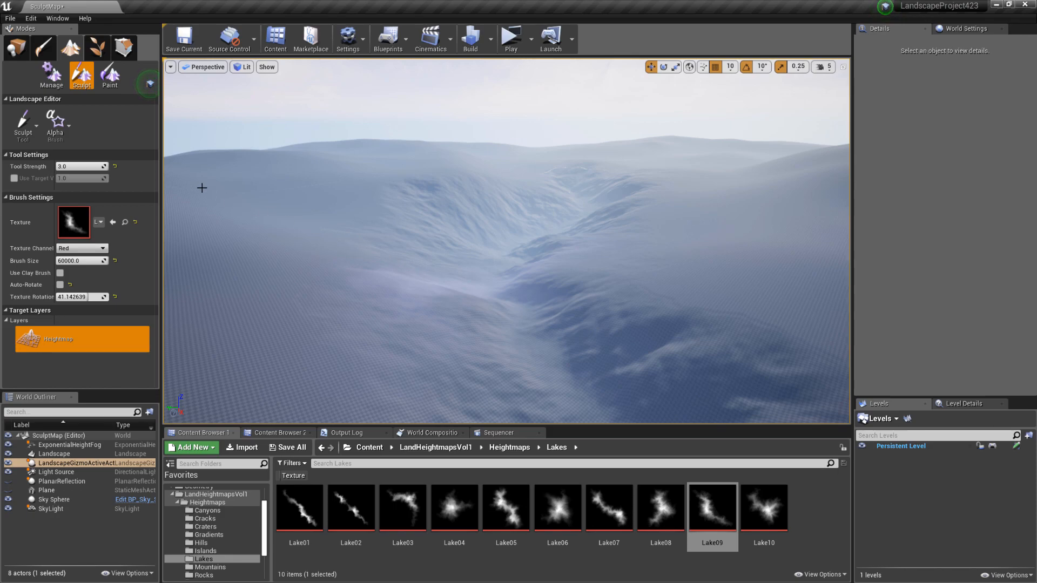
key("ctrl+z")
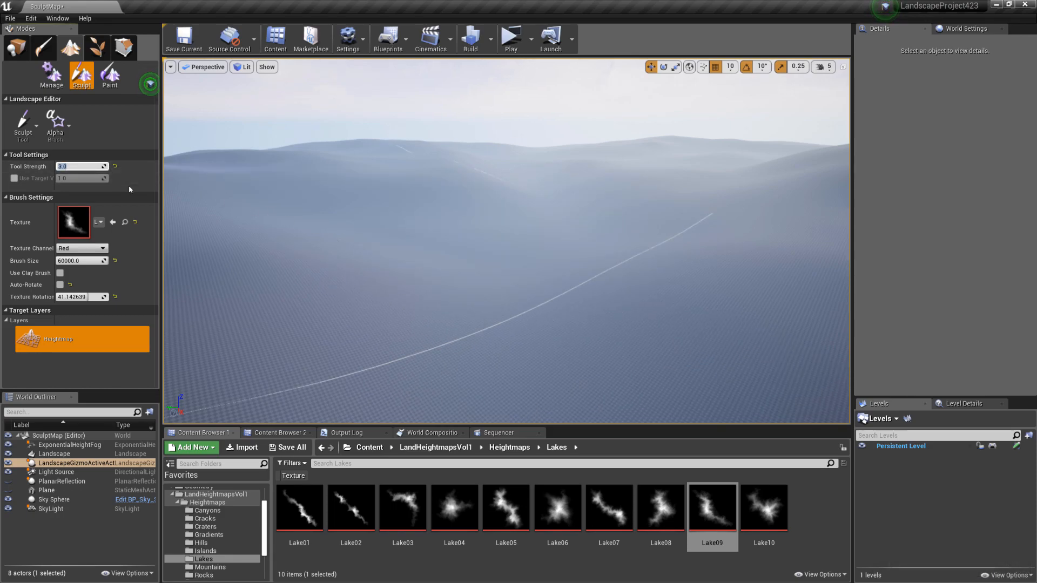
Set the tool strength to 2.0 and carve the Lake09 lake into the valley
type("2")
key("Return")
mouse_move(561, 258)
right_mouse_down()
mouse_move(550, 252)
mouse_move(559, 249)
right_mouse_up()
scroll(549, 241, "up", 4)
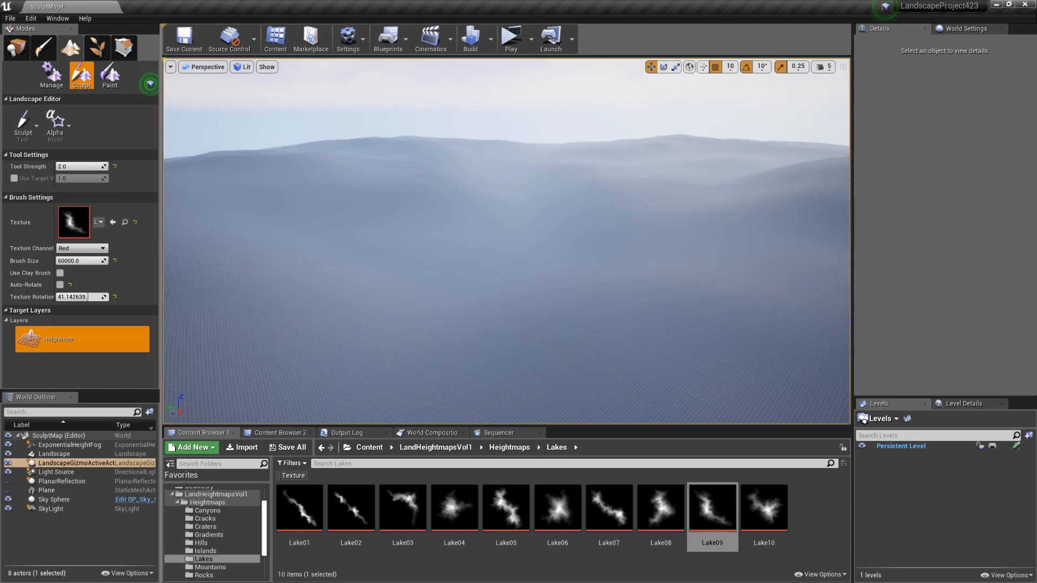
left_click(555, 276)
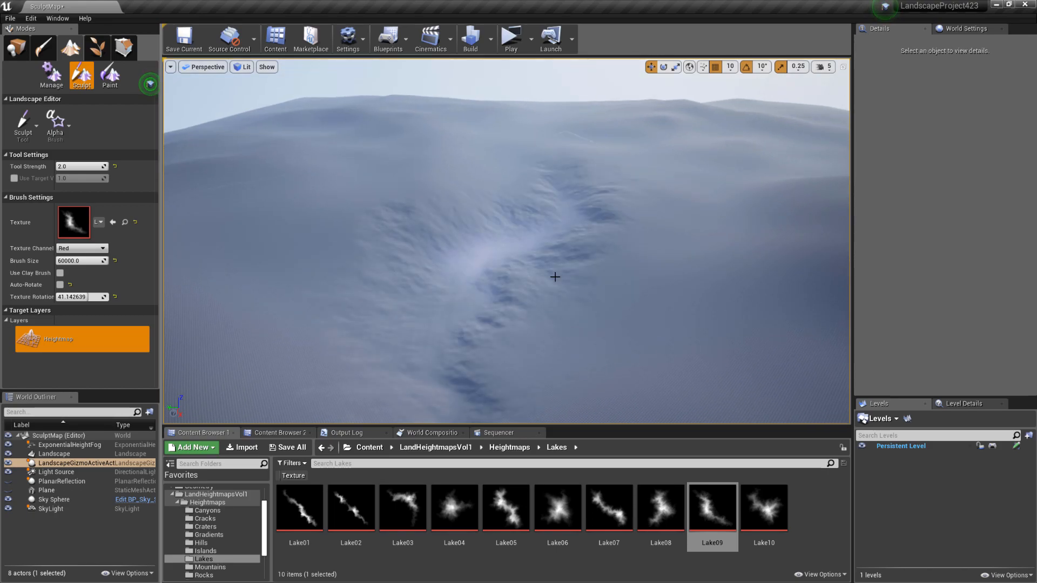
mouse_move(502, 254)
right_mouse_down()
mouse_move(487, 204)
mouse_move(487, 256)
right_mouse_up()
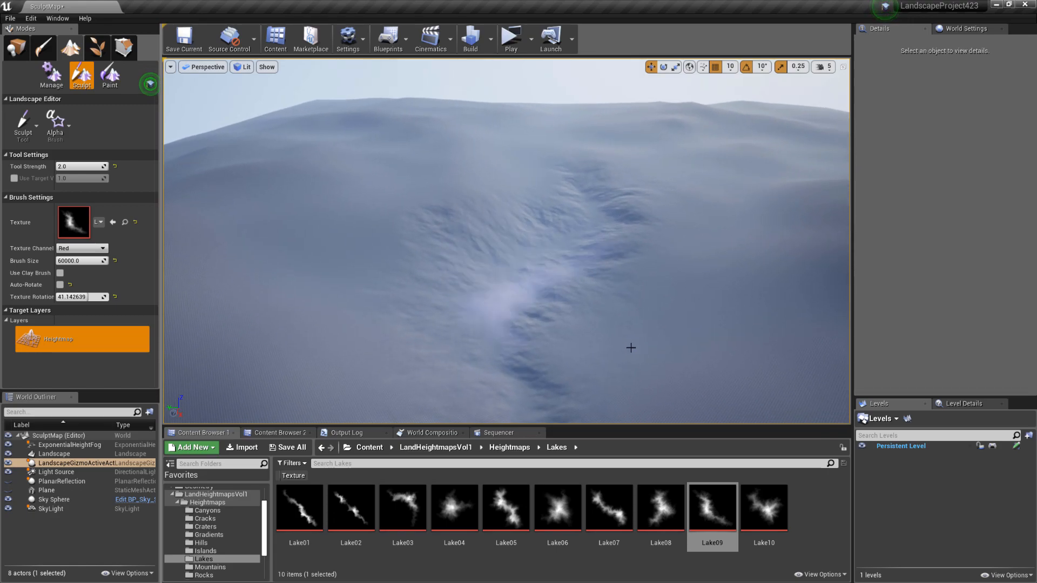
Assign the Lake03 heightmap as the alpha brush texture
mouse_move(611, 347)
right_mouse_down()
mouse_move(653, 330)
mouse_move(665, 341)
mouse_move(615, 293)
right_mouse_up()
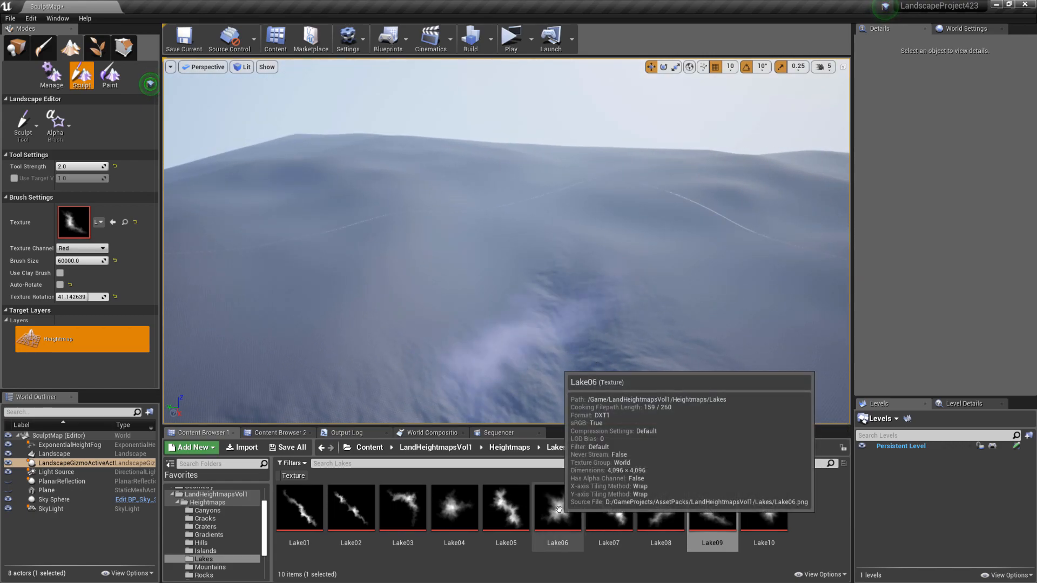
left_click(406, 510)
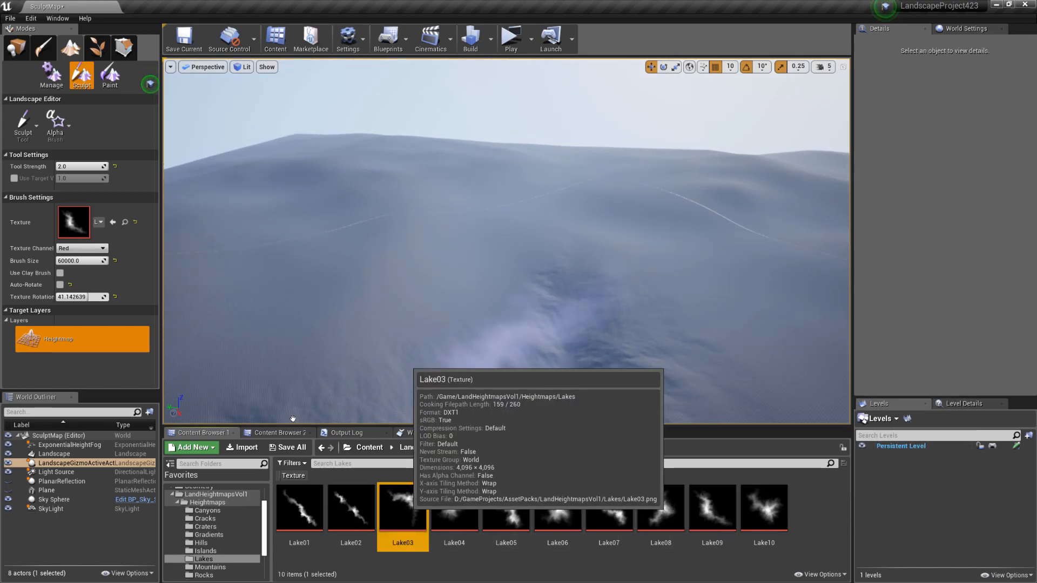
left_click_drag(73, 236, 73, 224)
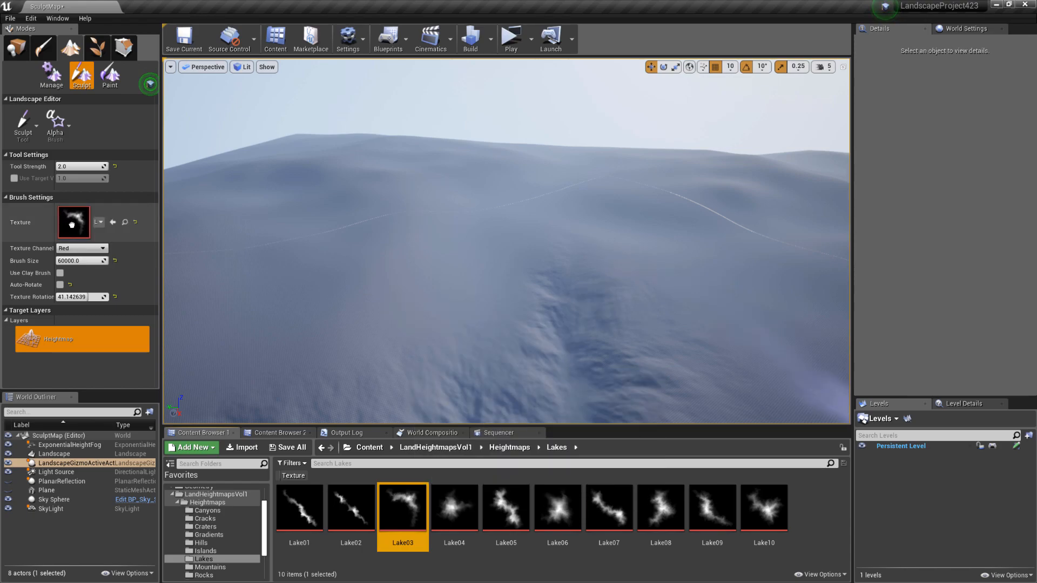
Try carving a Lake03 extension at the far end of the first lake, and undo the carving
left_click(567, 297)
right_click_drag(325, 224, 312, 225)
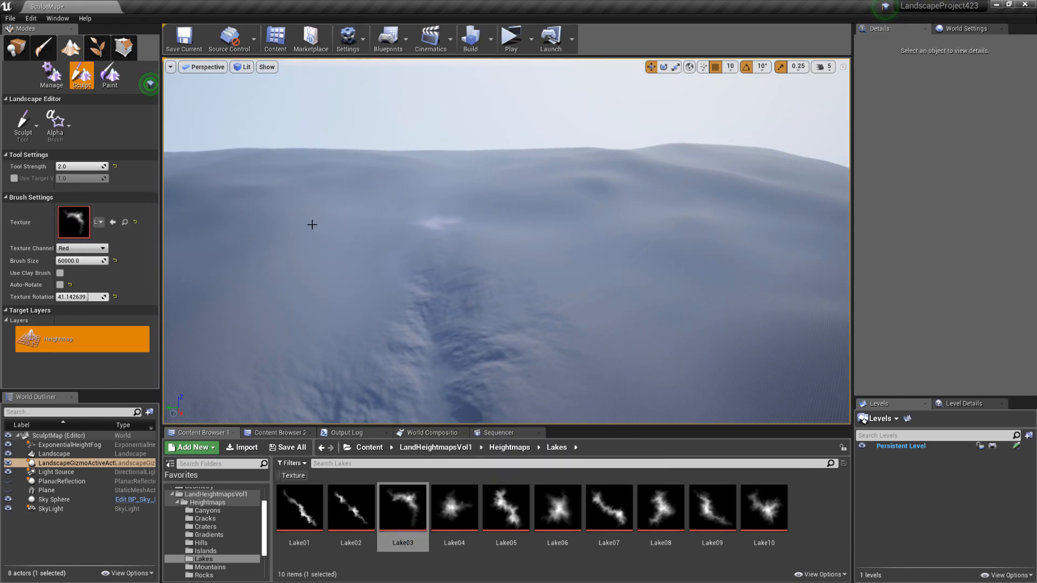
right_click_drag(417, 247, 373, 264)
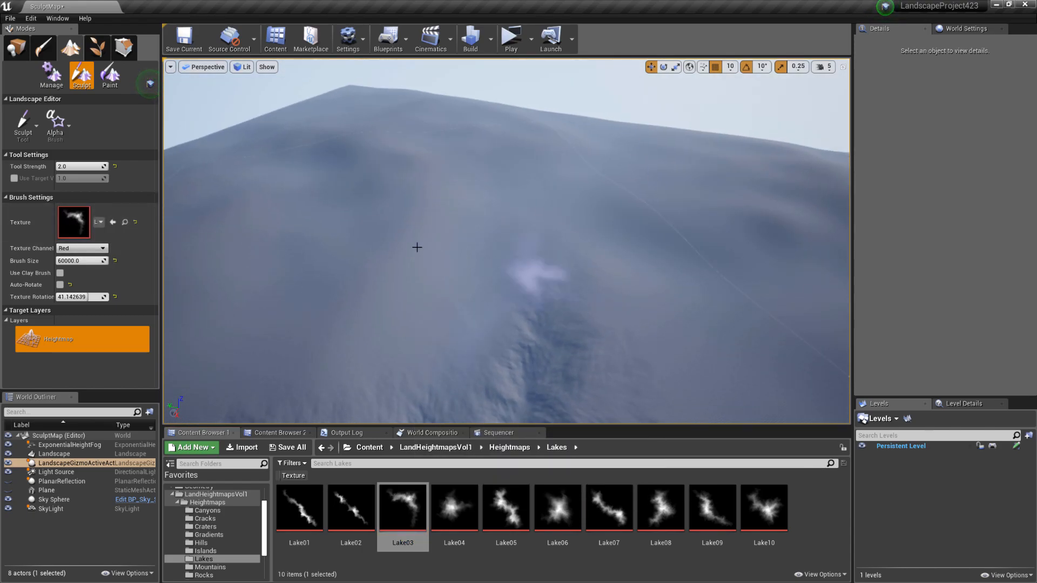
left_click(461, 183)
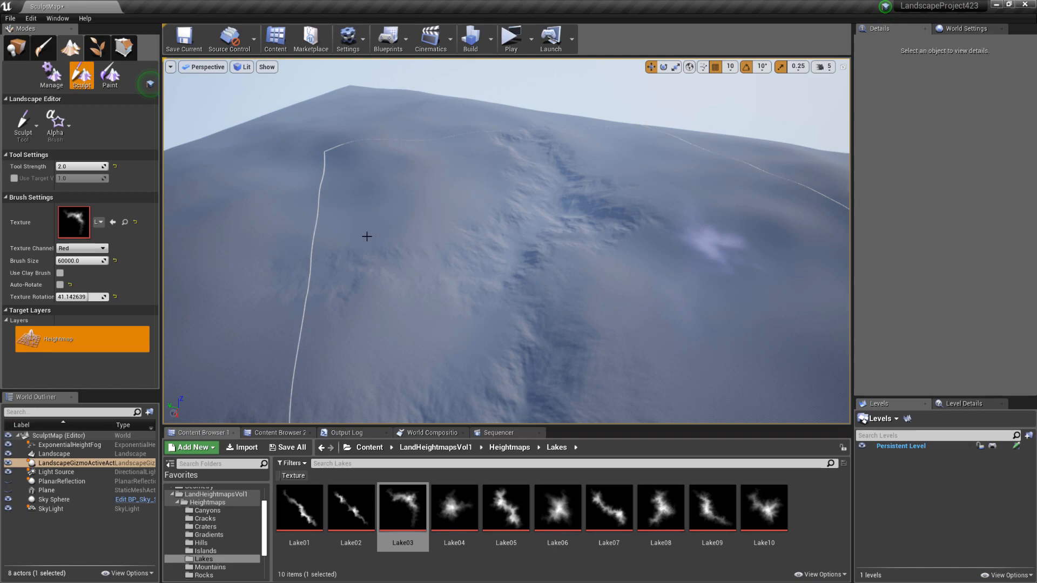
key("ctrl+z")
Set the texture rotation to about 101 and carve the Lake03 shape beyond the first lake
left_click_drag(79, 296, 95, 296)
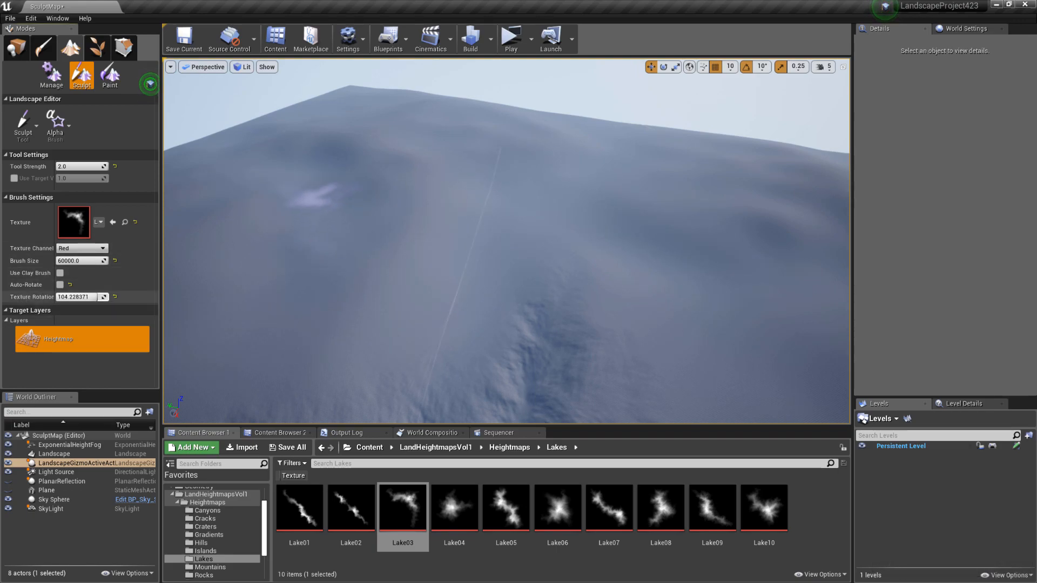
left_click(453, 223)
mouse_move(453, 223)
right_mouse_down()
mouse_move(416, 224)
mouse_move(294, 159)
mouse_move(243, 160)
mouse_move(249, 173)
mouse_move(389, 176)
mouse_move(502, 158)
mouse_move(610, 172)
right_mouse_up()
Assign the Lake06 heightmap as the alpha brush texture and carve another lake into the high ground near the existing lakes
left_click_drag(565, 517, 323, 335)
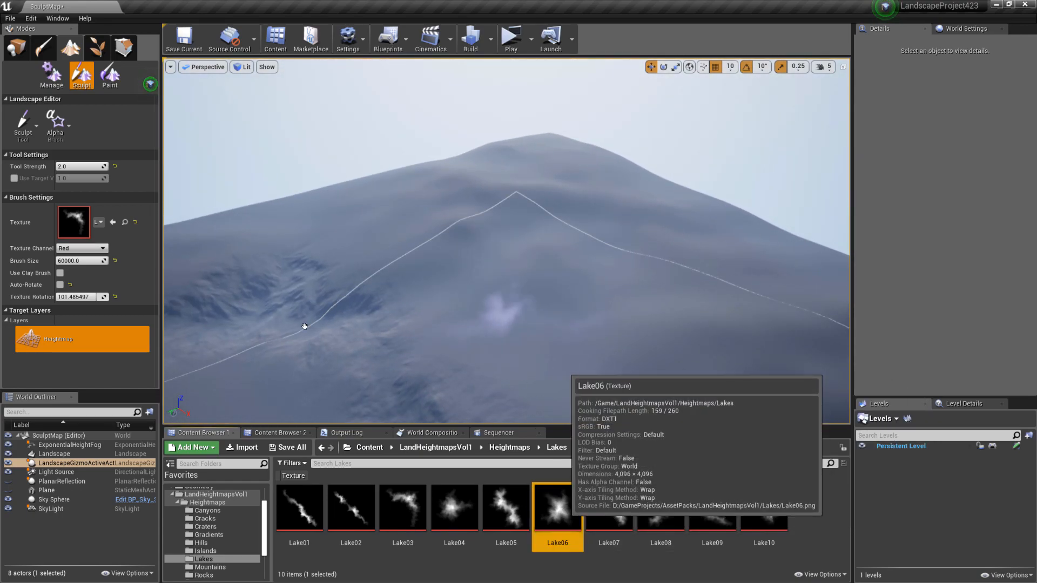
left_click_drag(100, 228, 75, 225)
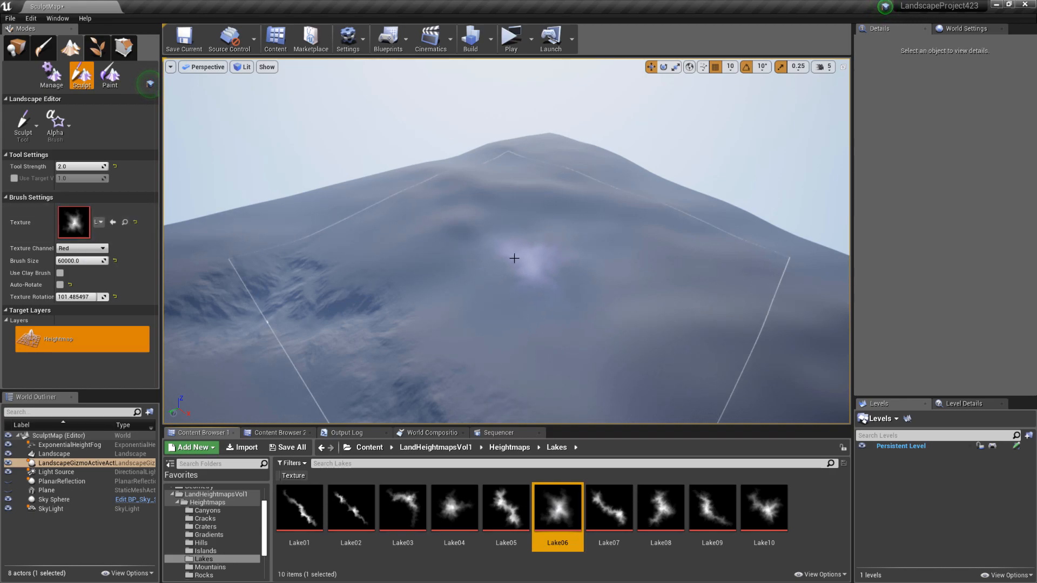
key("s")
right_click_drag(546, 282, 474, 248)
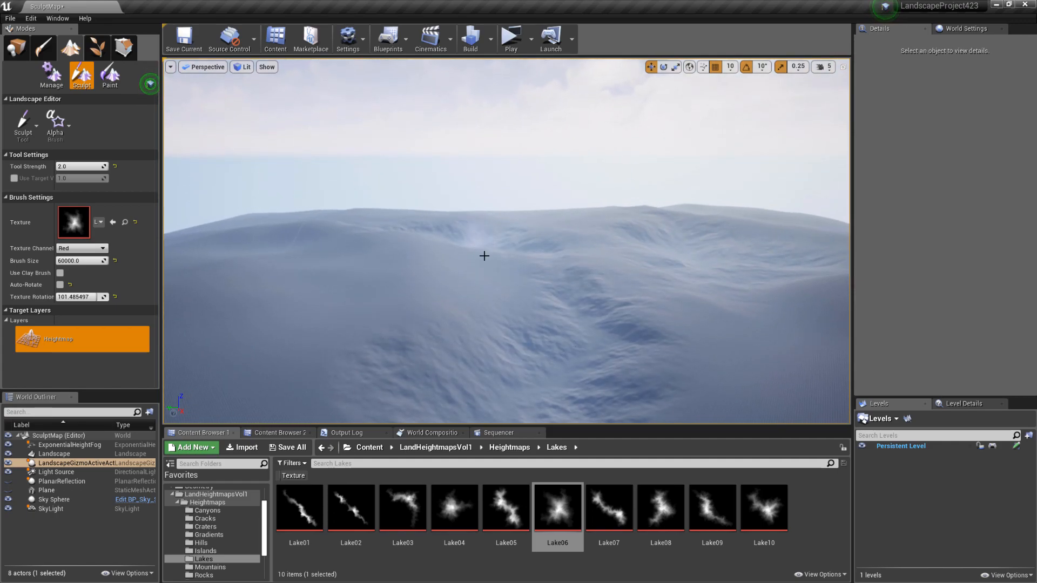
mouse_move(631, 348)
right_mouse_down()
mouse_move(589, 342)
mouse_move(634, 348)
right_mouse_up()
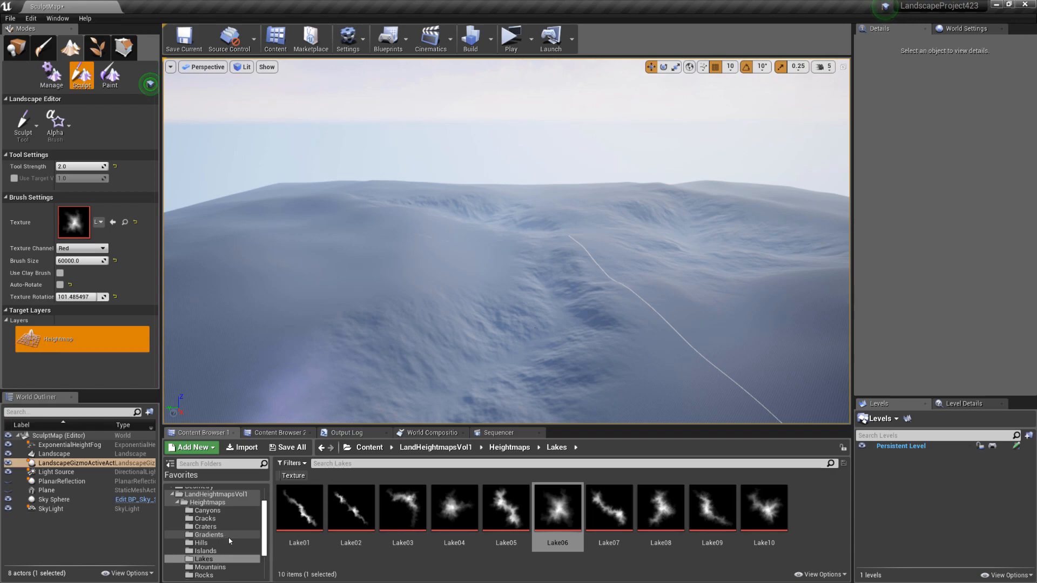
Assign the Hill05 heightmap as the alpha brush texture and raise a hill on the slope beside the lakes
left_click(201, 543)
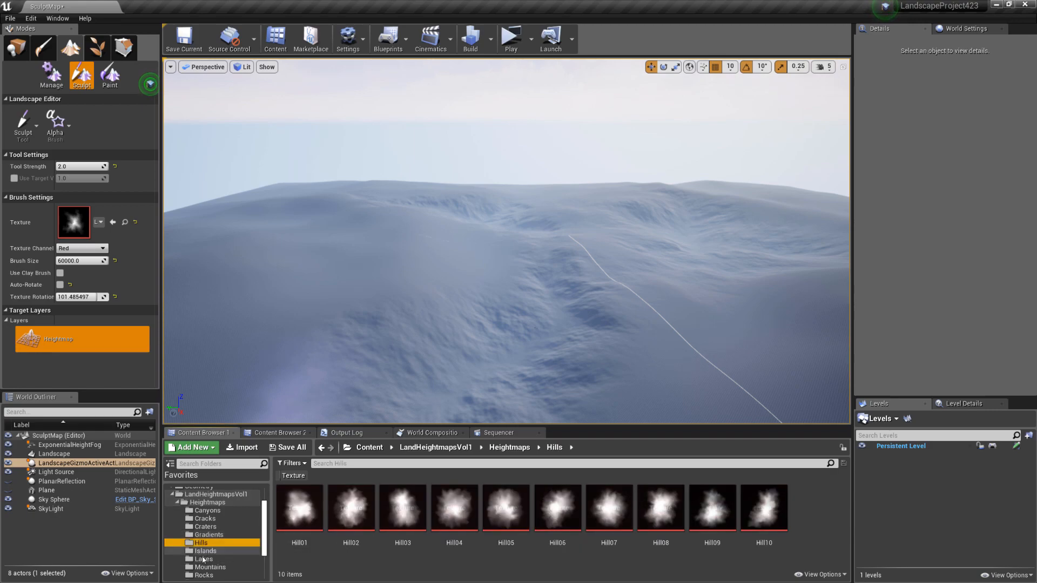
left_click(506, 510)
left_click_drag(87, 233, 75, 230)
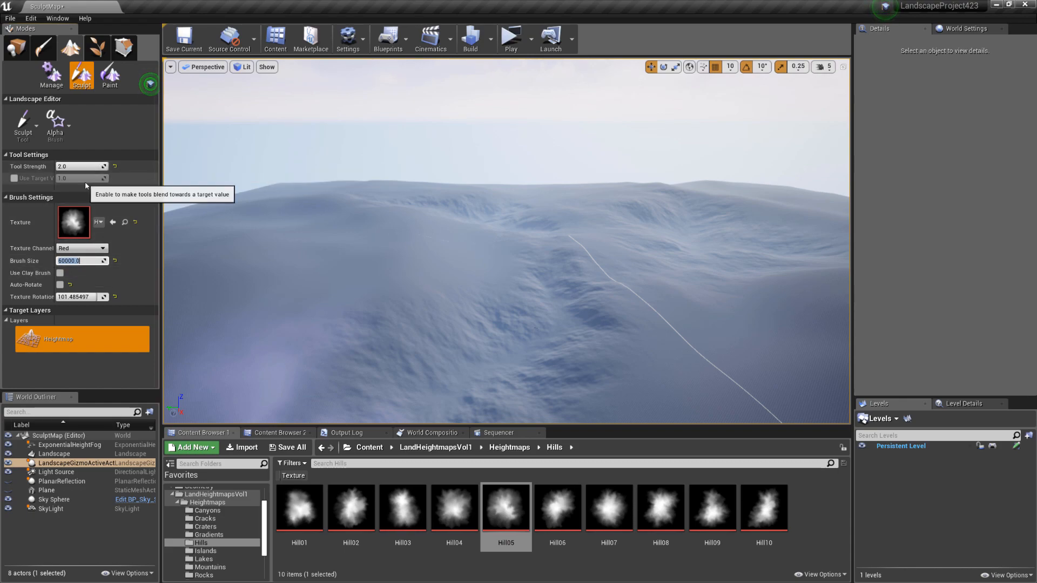
mouse_move(452, 260)
right_mouse_down()
mouse_move(376, 278)
mouse_move(481, 220)
right_mouse_up()
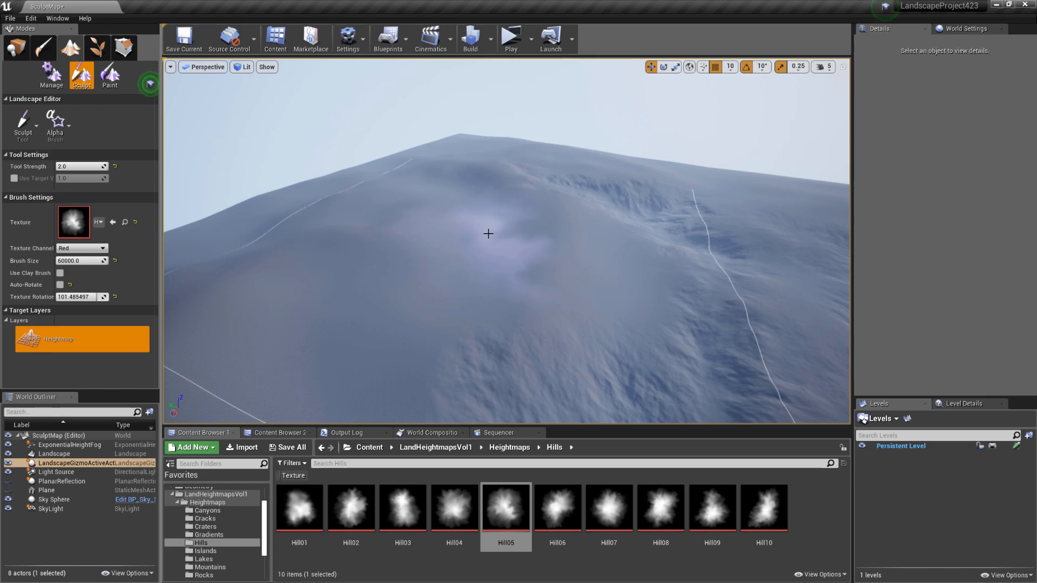
mouse_move(604, 262)
right_mouse_down()
mouse_move(546, 280)
mouse_move(491, 240)
mouse_move(508, 222)
mouse_move(531, 219)
mouse_move(505, 216)
mouse_move(515, 253)
mouse_move(478, 255)
mouse_move(474, 224)
mouse_move(478, 253)
mouse_move(483, 241)
right_mouse_up()
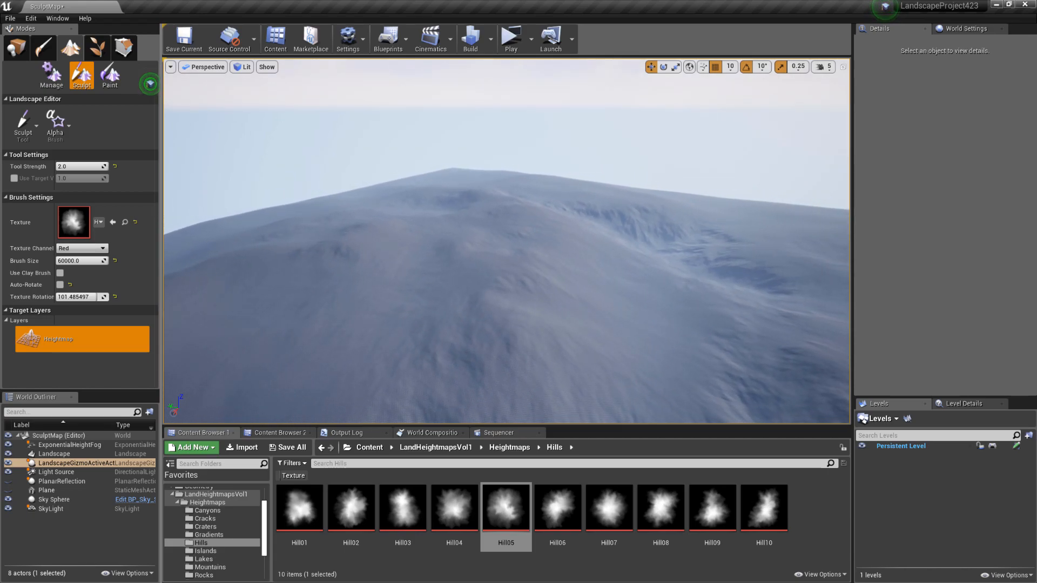
right_click_drag(484, 240, 485, 239)
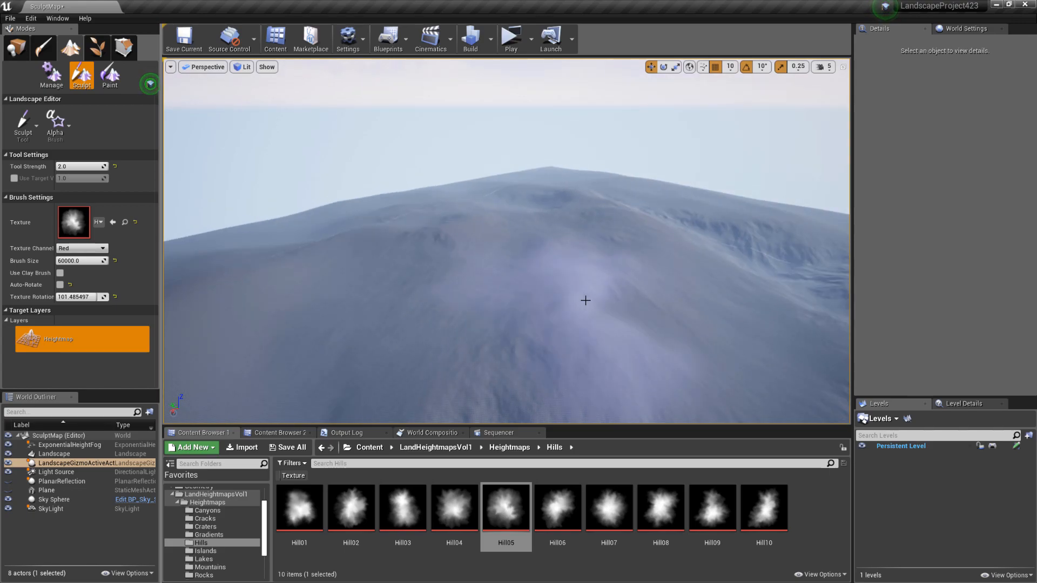
Assign the Hill06 heightmap as the alpha brush texture and raise a hill on the smooth terrain beside the previous one
left_click(575, 525)
left_click_drag(123, 219, 77, 222)
mouse_move(516, 275)
right_mouse_down()
mouse_move(653, 292)
mouse_move(675, 279)
mouse_move(755, 273)
mouse_move(542, 289)
mouse_move(399, 262)
mouse_move(525, 306)
right_mouse_up()
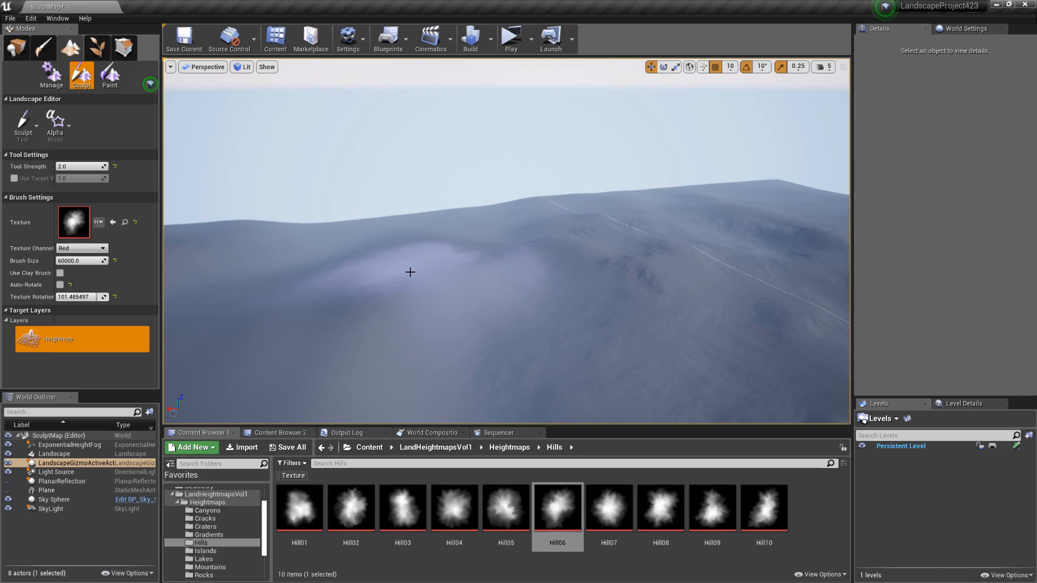
mouse_move(427, 272)
right_mouse_down()
mouse_move(556, 256)
mouse_move(400, 240)
mouse_move(400, 254)
mouse_move(402, 237)
mouse_move(412, 242)
right_mouse_up()
left_click(566, 329)
right_click_drag(566, 328, 523, 324)
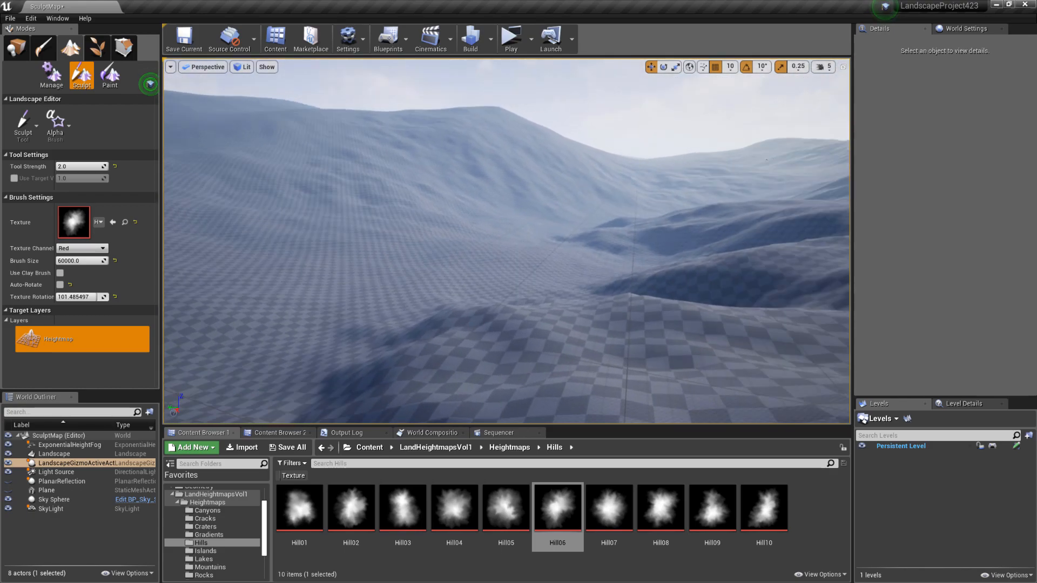
Raise further hills with the Hill06 alpha on the flat areas around the lake valley
right_click_drag(539, 327, 558, 370)
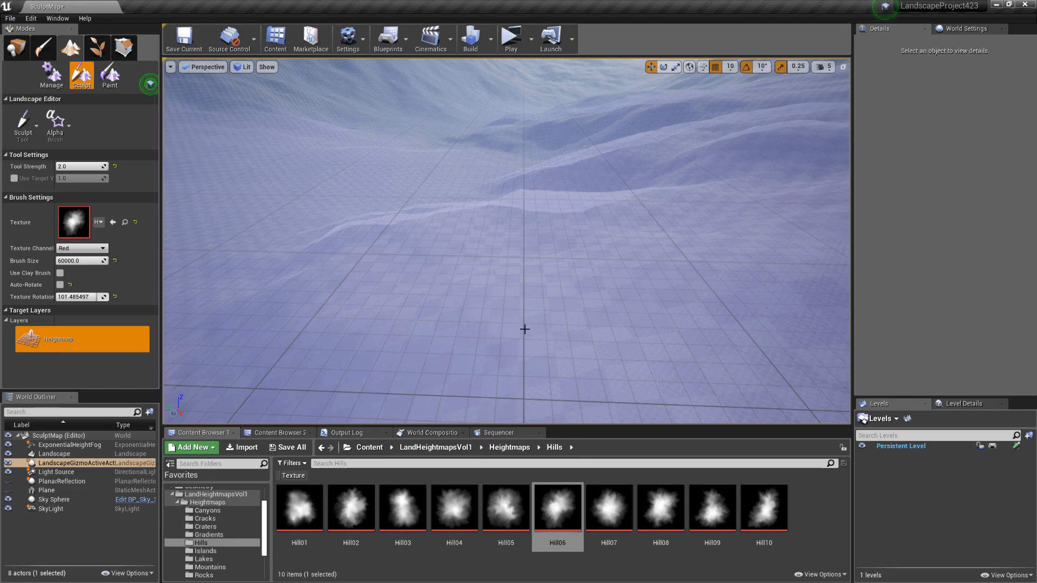
left_click(524, 329)
mouse_move(525, 329)
right_mouse_down()
mouse_move(516, 309)
mouse_move(466, 282)
mouse_move(455, 287)
mouse_move(540, 258)
mouse_move(518, 260)
mouse_move(696, 276)
mouse_move(756, 270)
mouse_move(681, 276)
mouse_move(551, 262)
mouse_move(697, 259)
mouse_move(718, 270)
mouse_move(837, 252)
right_mouse_up()
key("w")
key("w")
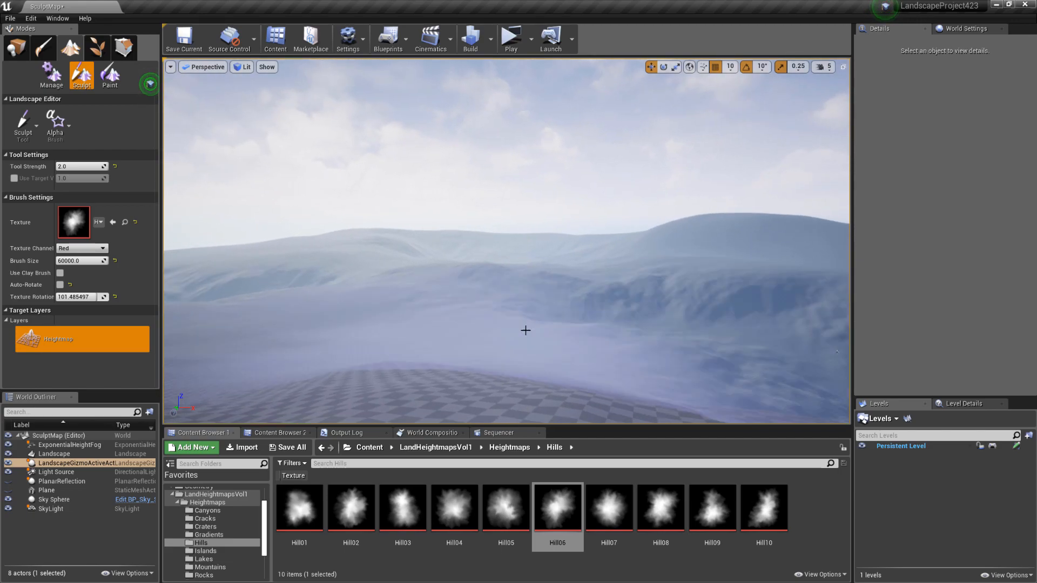
right_click_drag(605, 245, 456, 238)
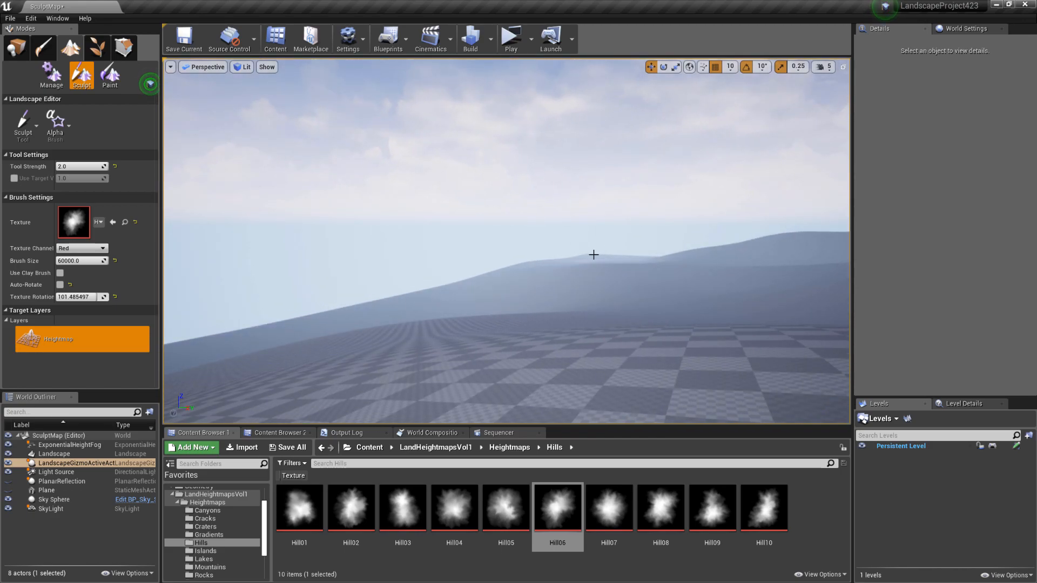
left_click_drag(464, 298, 464, 298)
right_click_drag(463, 298, 502, 276)
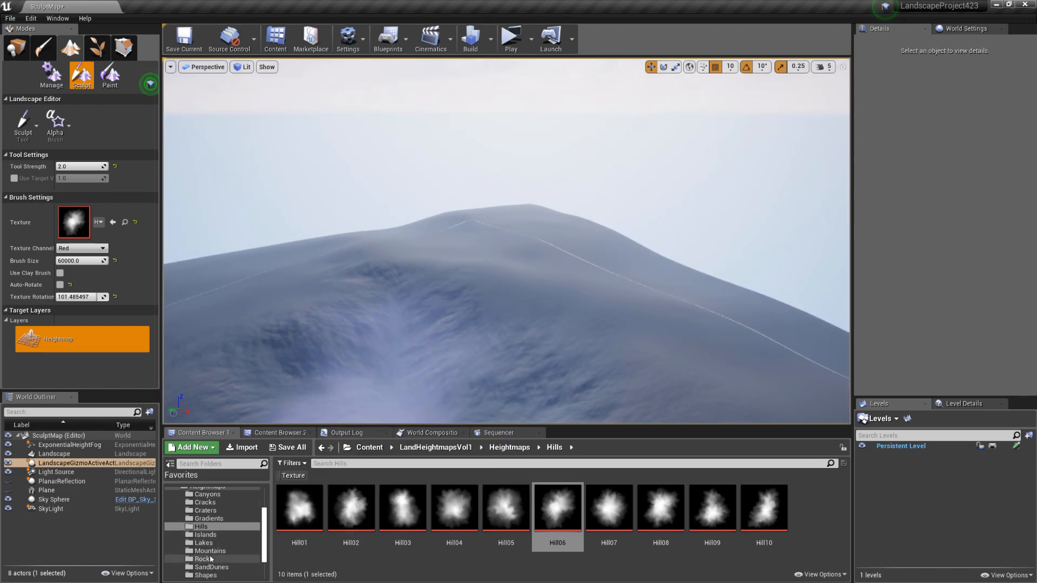
Assign the Mountain06 heightmap as the alpha brush texture and set the texture rotation to about 79.5
left_click(219, 550)
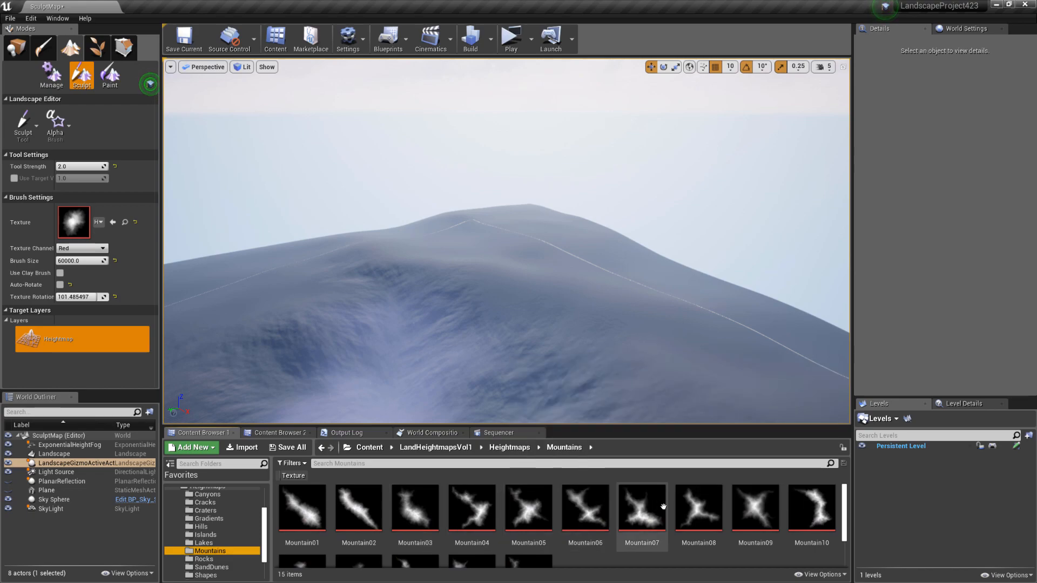
left_click(585, 507)
left_click_drag(113, 247, 75, 224)
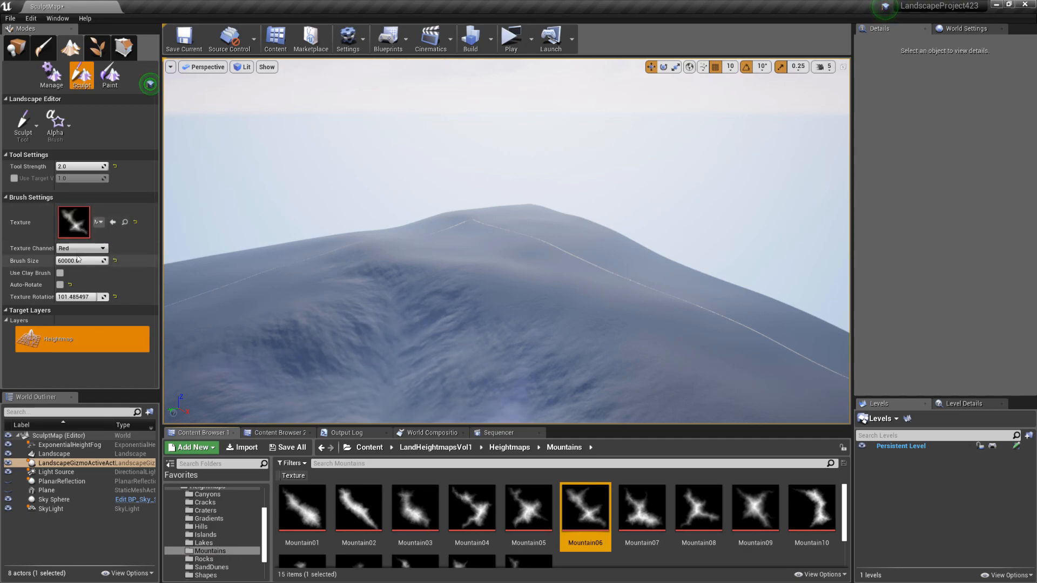
mouse_move(627, 310)
right_mouse_down()
mouse_move(620, 306)
mouse_move(693, 304)
right_mouse_up()
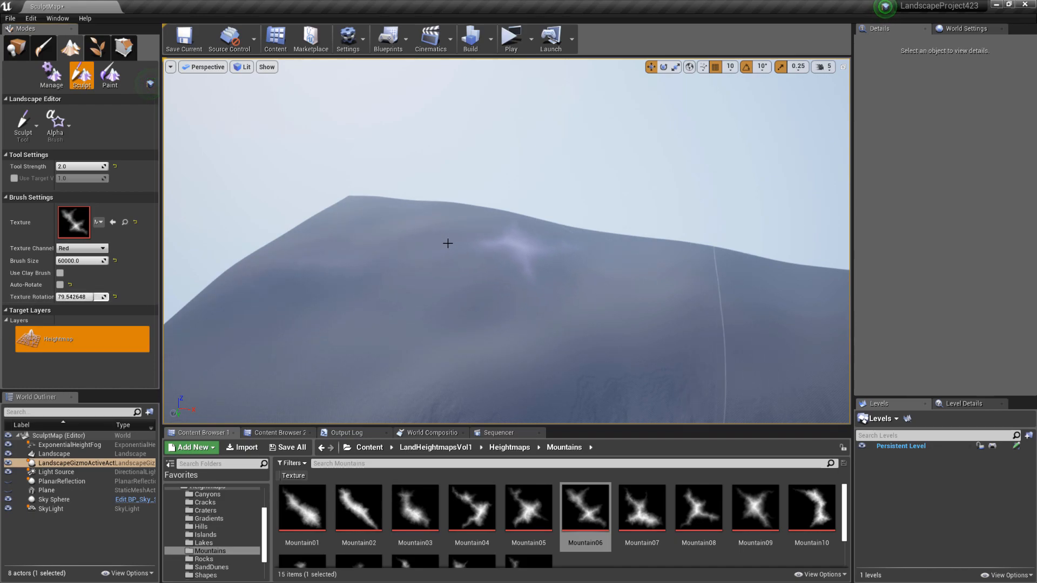
left_click_drag(448, 243, 491, 252)
mouse_move(491, 252)
right_mouse_down()
mouse_move(435, 249)
mouse_move(473, 236)
right_mouse_up()
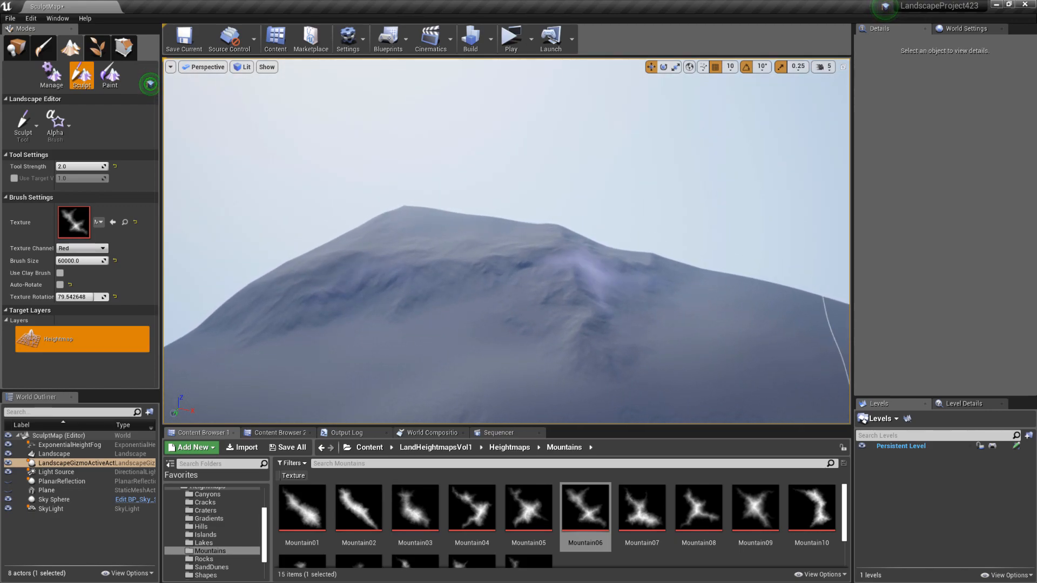
key("ctrl+z")
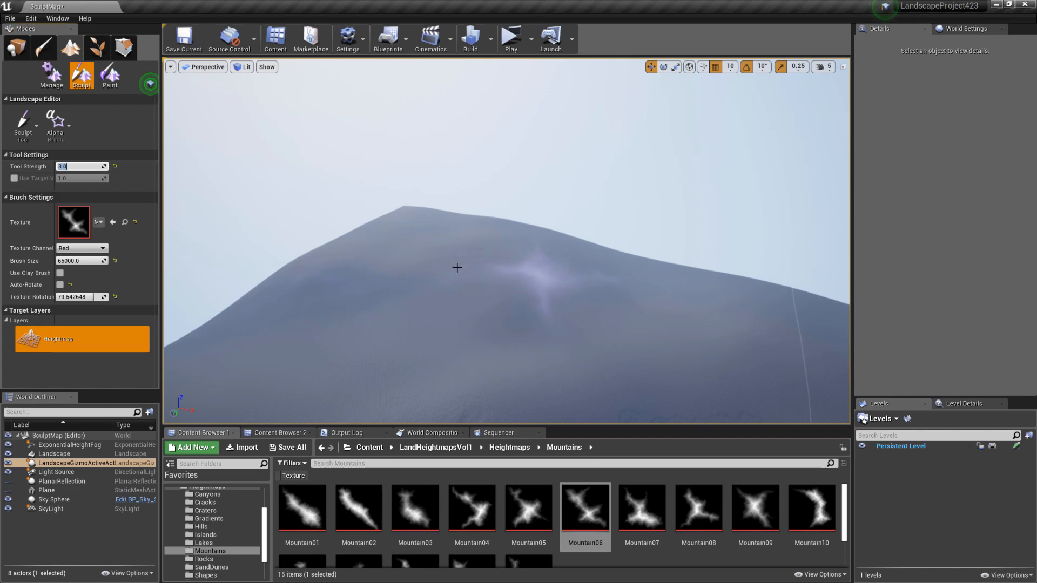
Raise a mountain on the smooth terrain with the Mountain06 alpha at tool strength 3.0 and brush size 65000
left_click_drag(447, 274, 447, 274)
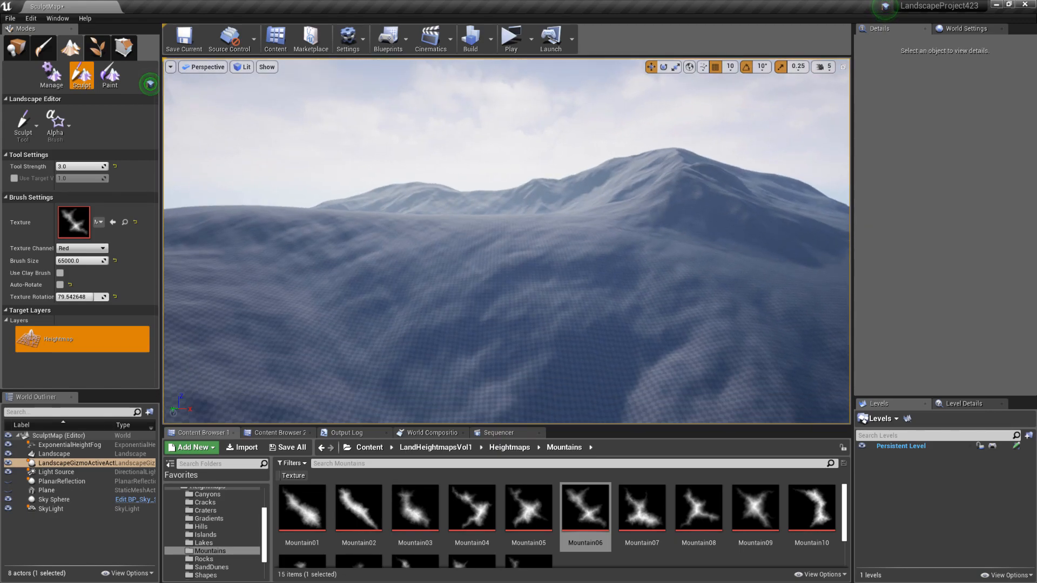
key("s")
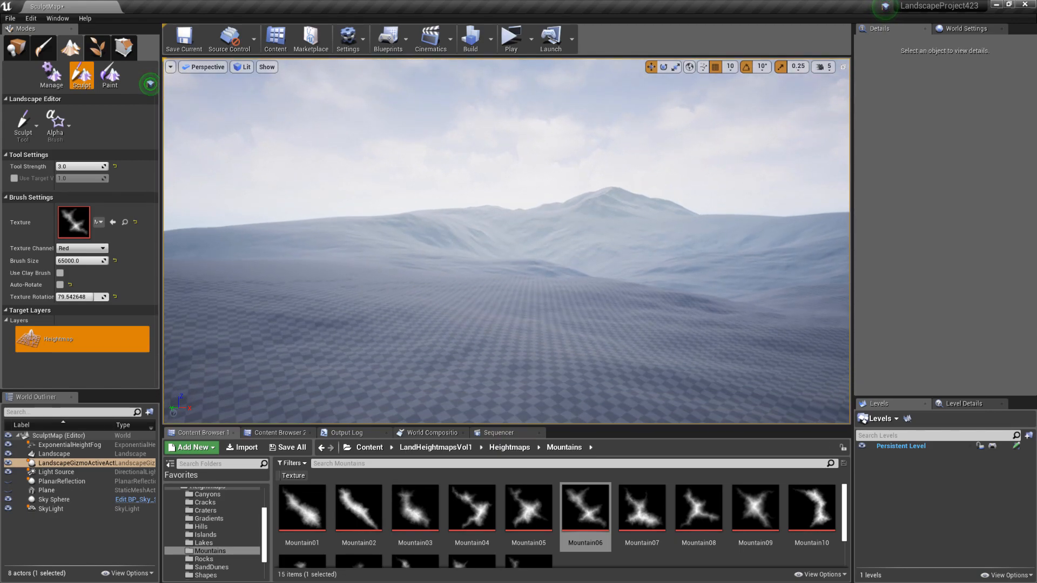
key("s")
key("s")
Assign the Mountain08 heightmap as the alpha brush texture, rotated to about 52.1, and raise a mountain beside the existing ridge
right_click_drag(448, 274, 538, 259)
key("w")
key("w")
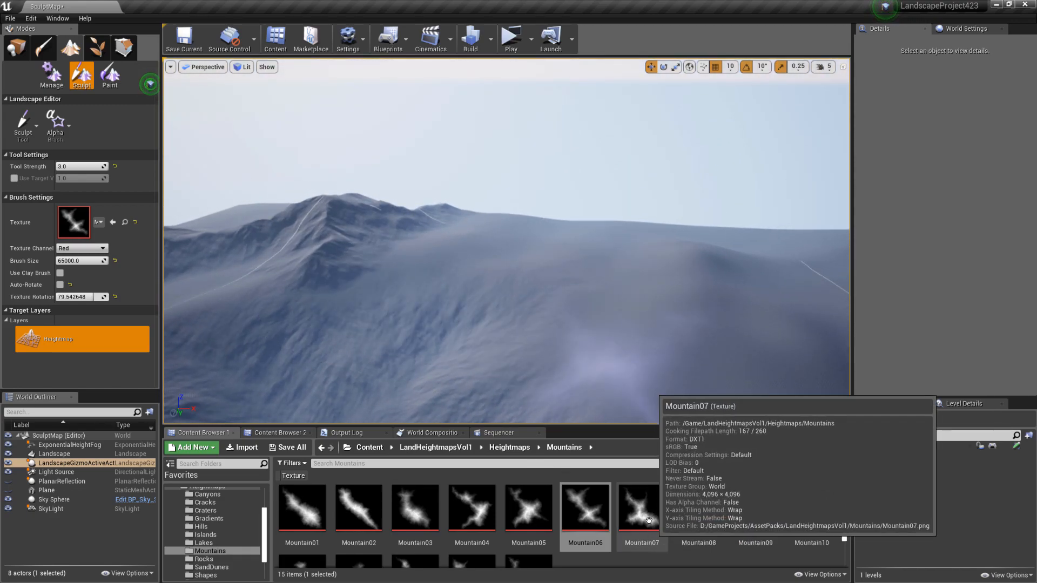
left_click(700, 507)
left_click_drag(84, 228, 77, 227)
mouse_move(514, 229)
right_mouse_down()
mouse_move(573, 235)
mouse_move(550, 230)
mouse_move(509, 245)
right_mouse_up()
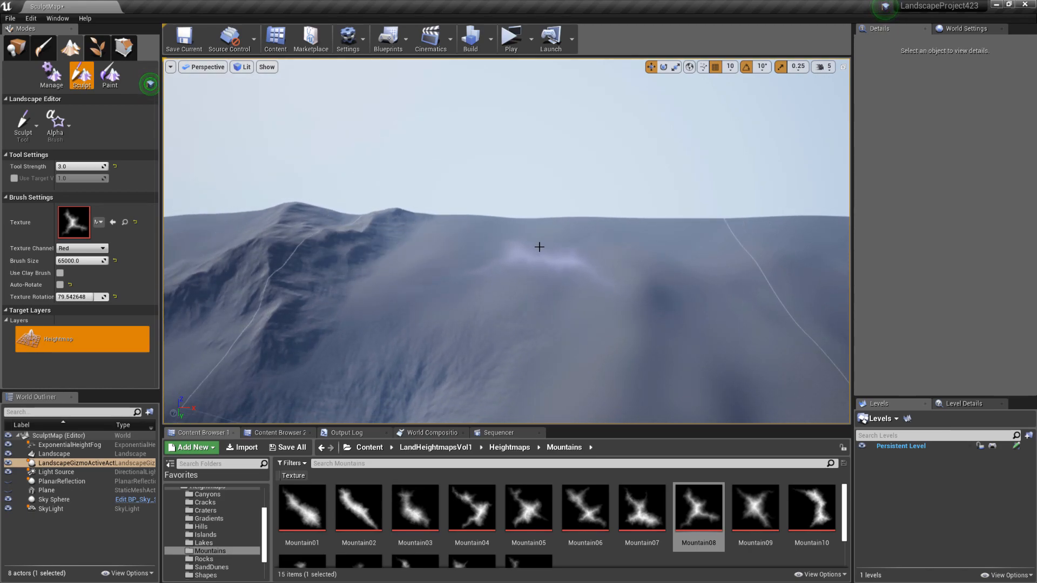
left_click_drag(103, 297, 97, 297)
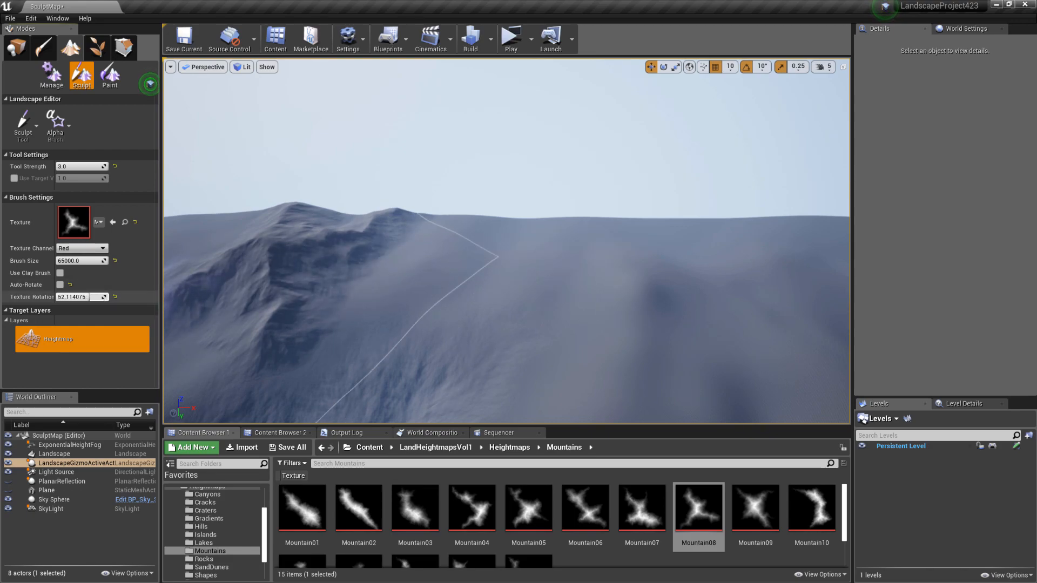
left_click(542, 251)
Assign the Mountain09 heightmap as the alpha brush texture and raise a mountain in the gap between the existing ridges
mouse_move(567, 287)
right_mouse_down()
mouse_move(532, 332)
mouse_move(505, 294)
mouse_move(507, 259)
mouse_move(474, 259)
mouse_move(489, 247)
right_mouse_up()
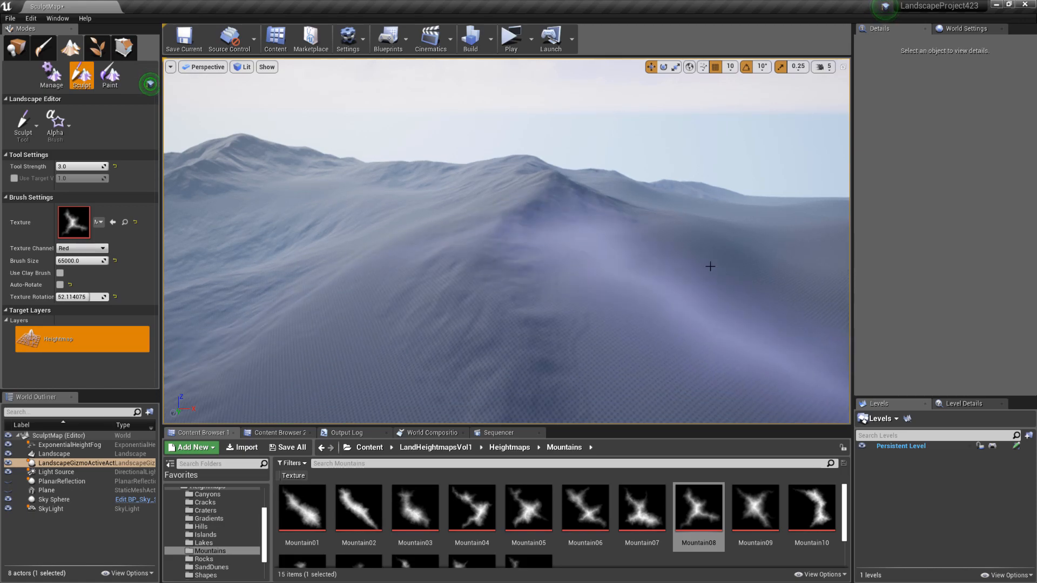
right_click_drag(509, 313, 514, 277)
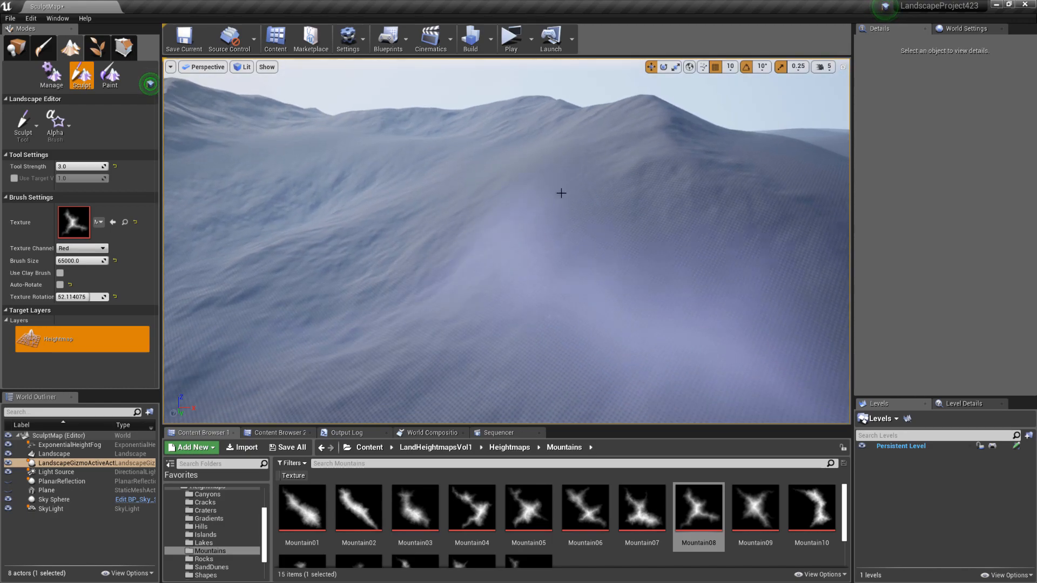
right_click_drag(568, 201, 486, 199)
right_click_drag(572, 292, 600, 276)
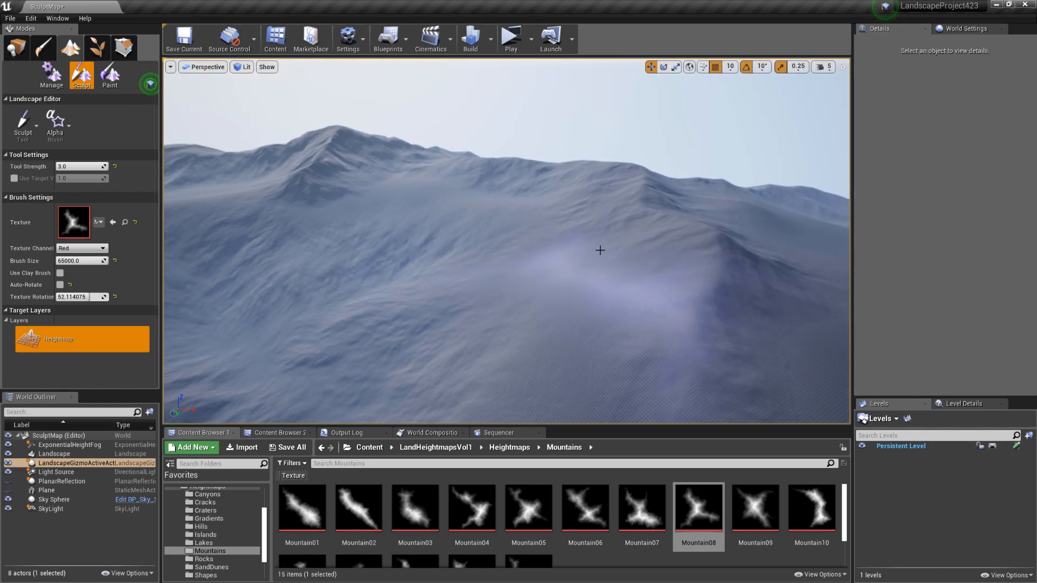
mouse_move(564, 307)
right_mouse_down()
mouse_move(521, 303)
mouse_move(605, 294)
mouse_move(603, 304)
right_mouse_up()
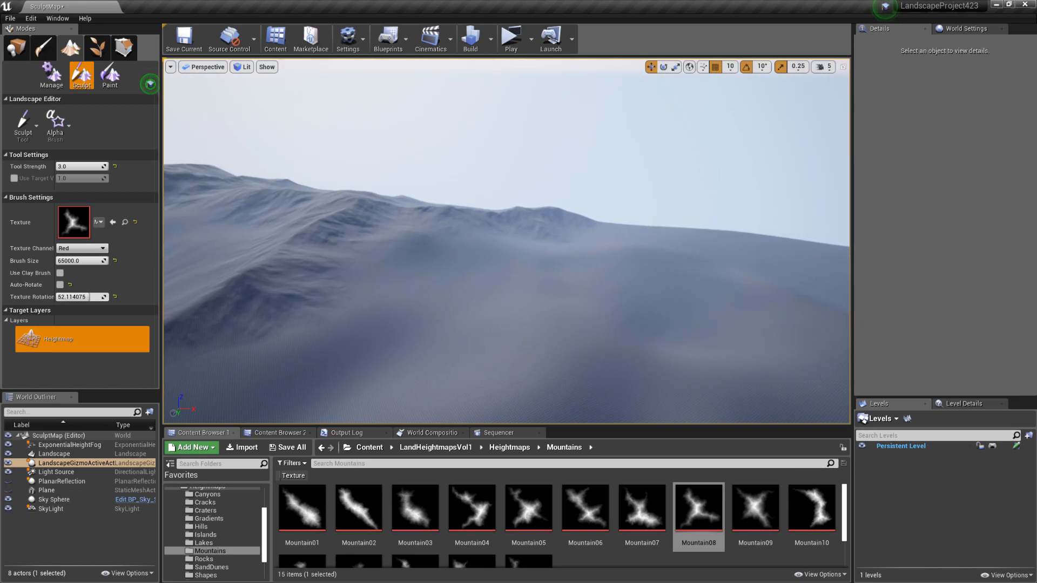
left_click(769, 525)
left_click_drag(66, 256, 67, 228)
right_click_drag(474, 262, 520, 244)
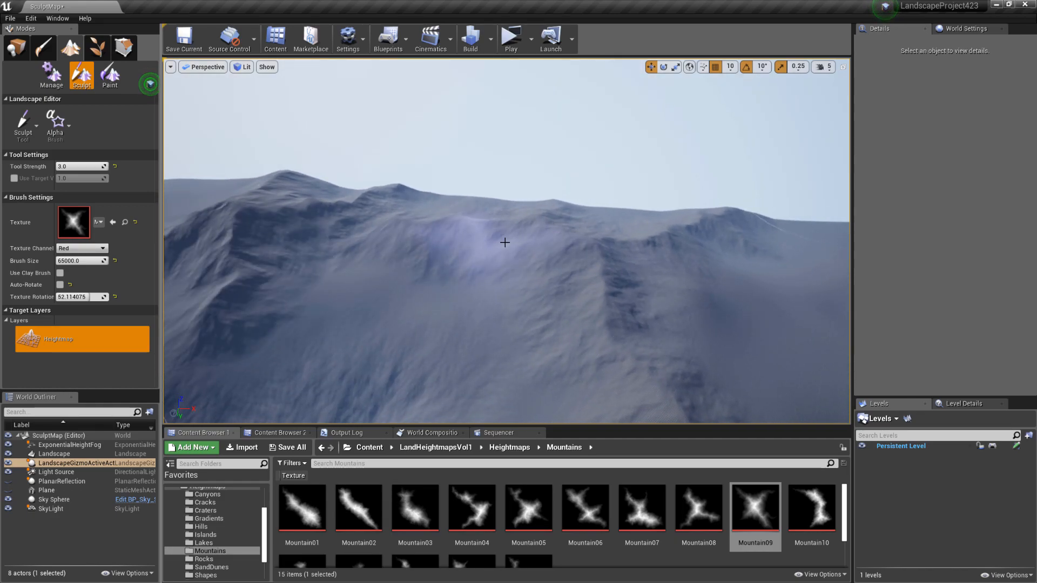
left_click(499, 240)
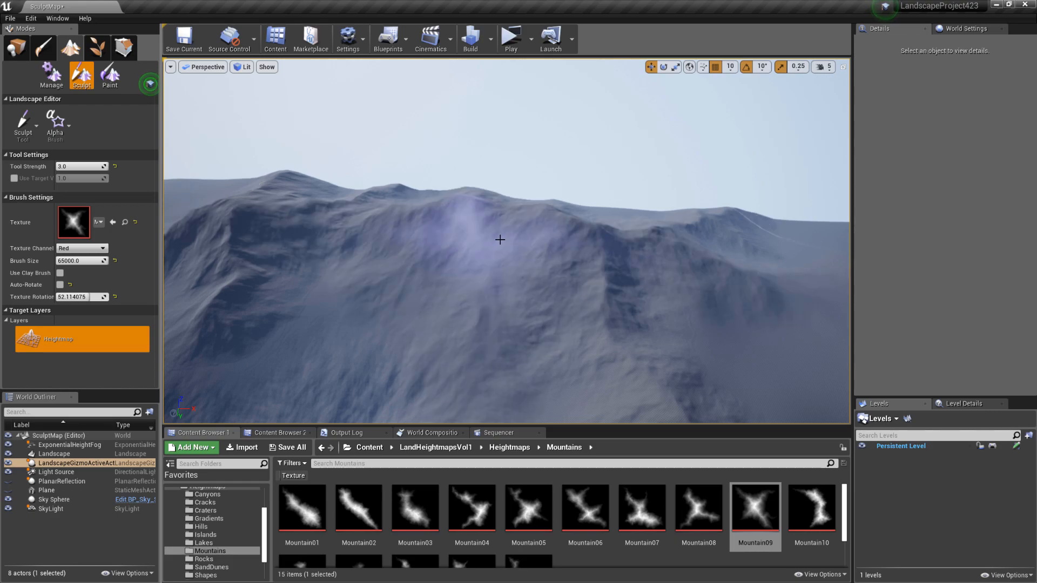
right_click_drag(554, 262, 554, 262)
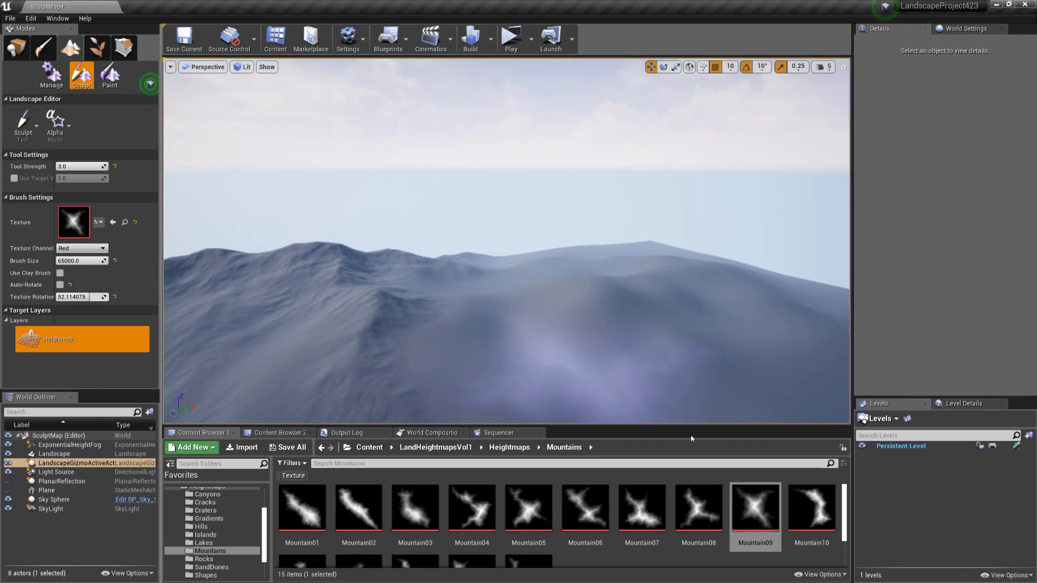
left_click(812, 508)
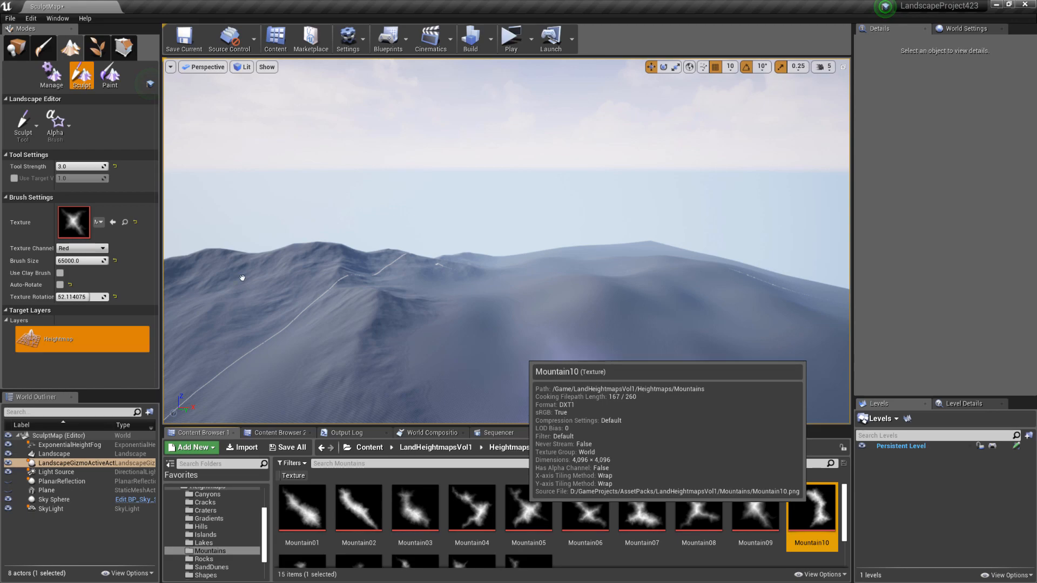
left_click_drag(79, 225, 74, 224)
right_click_drag(555, 280, 548, 258)
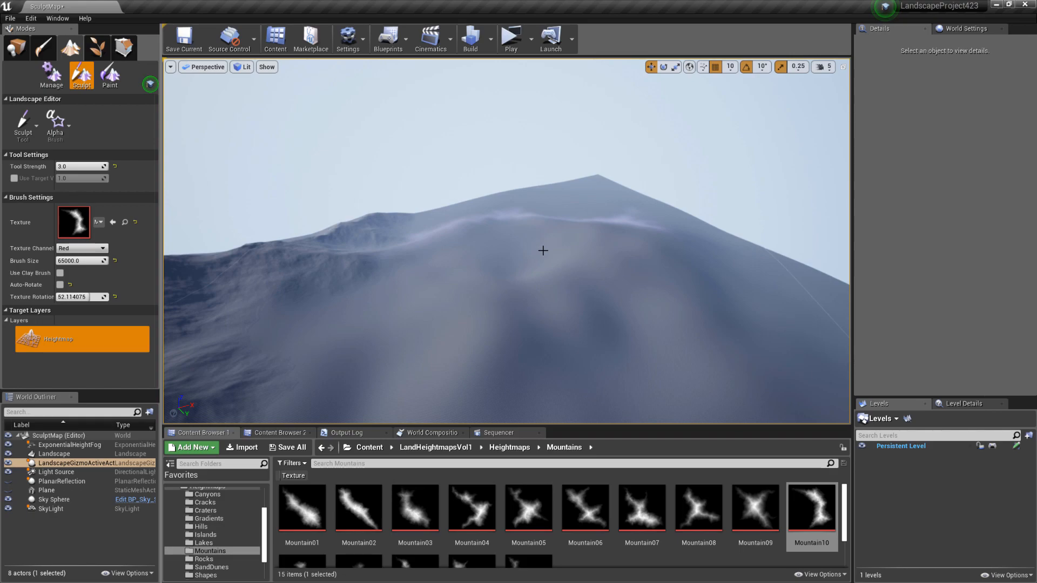
left_click(543, 251)
mouse_move(542, 250)
right_mouse_down()
mouse_move(481, 251)
mouse_move(551, 249)
right_mouse_up()
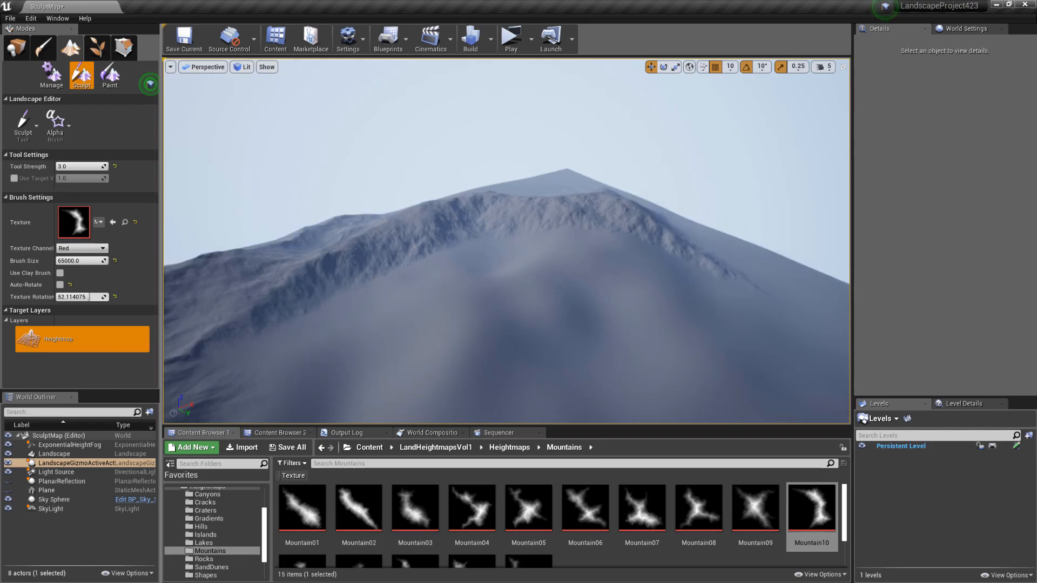
key("ctrl+z")
Assign the Mountain04 heightmap as the alpha brush texture and set the texture rotation to about 2.74
left_click(473, 510)
left_click_drag(82, 233, 74, 221)
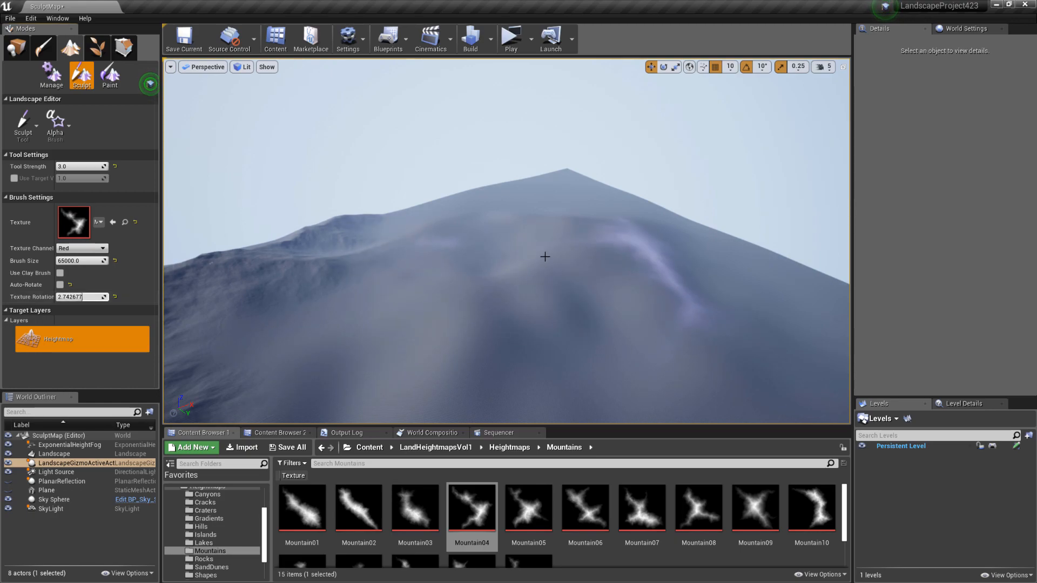
left_click(521, 231)
mouse_move(521, 231)
right_mouse_down()
mouse_move(483, 236)
mouse_move(522, 232)
mouse_move(530, 247)
right_mouse_up()
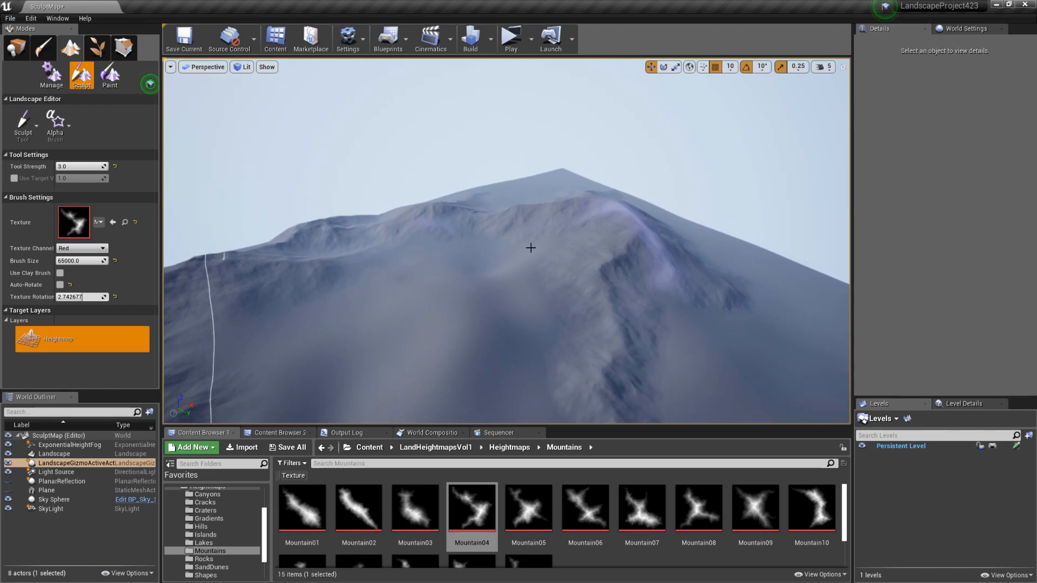
key("ctrl+z")
Raise a mountain with the Mountain04 alpha on the smooth terrain near the landscape's corner
mouse_move(553, 226)
right_mouse_down()
mouse_move(511, 233)
mouse_move(562, 225)
right_mouse_up()
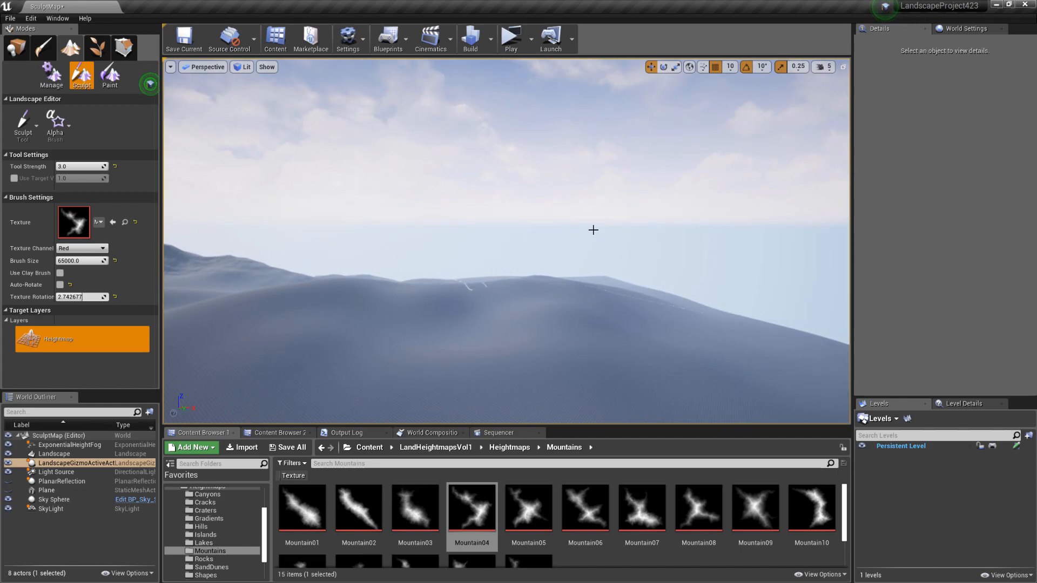
left_click_drag(584, 232, 551, 267)
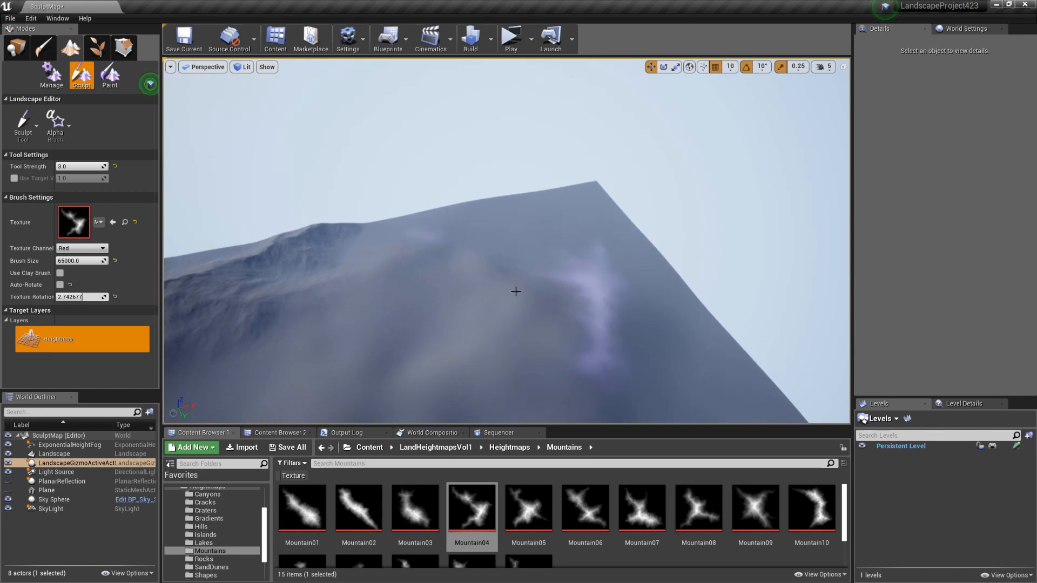
left_click(486, 245)
mouse_move(487, 245)
right_mouse_down()
mouse_move(487, 189)
mouse_move(469, 241)
right_mouse_up()
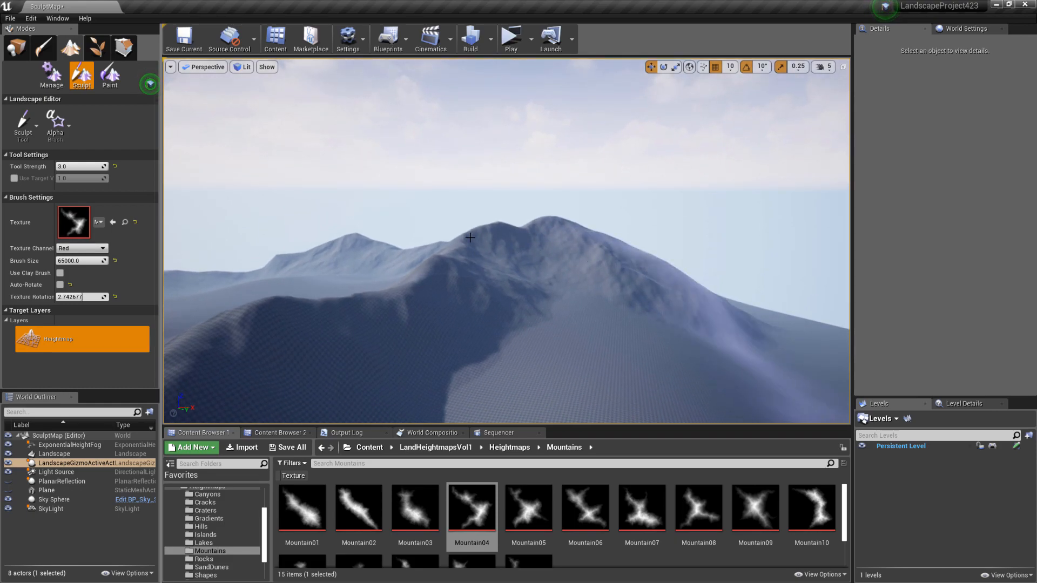
Assign the Mountain07 heightmap as the alpha brush texture and raise a mountain on the smooth area between the surrounding ridges
right_click_drag(509, 326, 532, 333)
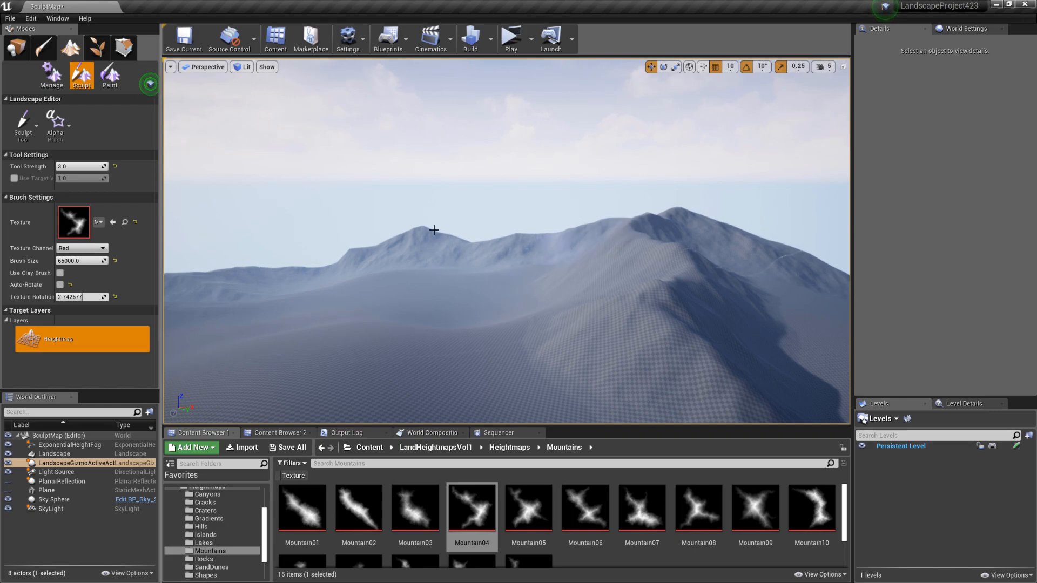
mouse_move(566, 258)
right_mouse_down()
mouse_move(593, 251)
mouse_move(446, 252)
right_mouse_up()
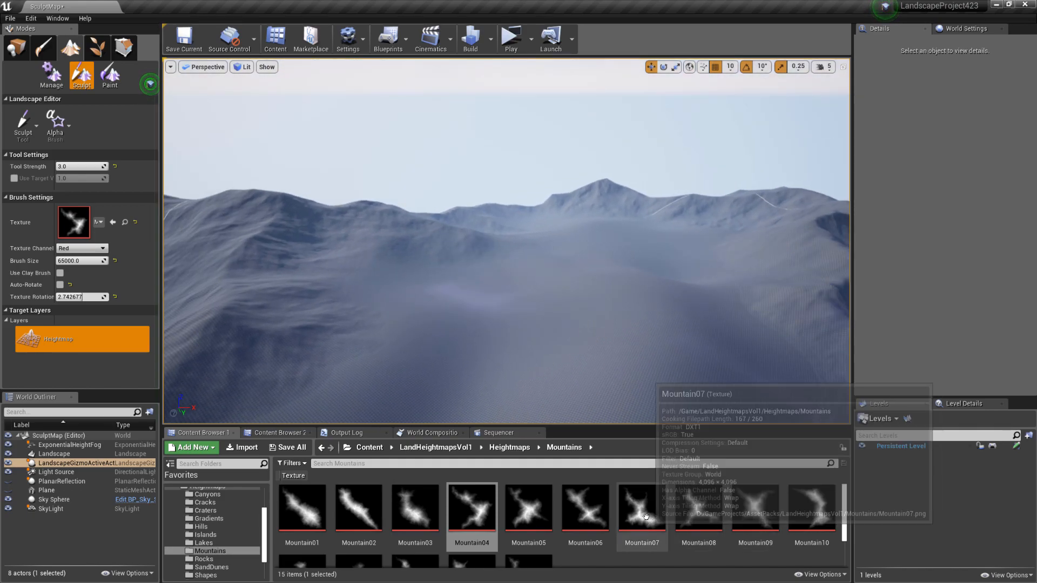
left_click(632, 499)
left_click_drag(74, 218, 74, 222)
mouse_move(522, 224)
left_mouse_down()
mouse_move(556, 225)
mouse_move(528, 229)
left_mouse_up()
mouse_move(572, 244)
right_mouse_down()
mouse_move(604, 227)
mouse_move(556, 203)
mouse_move(432, 202)
mouse_move(470, 205)
mouse_move(448, 205)
mouse_move(582, 262)
mouse_move(592, 250)
mouse_move(669, 271)
mouse_move(602, 261)
right_mouse_up()
Assign the Mountain14 heightmap as the alpha brush texture, rotated to about -124.5, and raise a mountain on the smooth slope
scroll(475, 504, "down", 1)
left_click(470, 540)
left_click_drag(92, 231, 77, 228)
mouse_move(356, 245)
right_mouse_down()
mouse_move(519, 243)
mouse_move(426, 253)
mouse_move(475, 238)
mouse_move(497, 217)
right_mouse_up()
left_click_drag(88, 297, 130, 297)
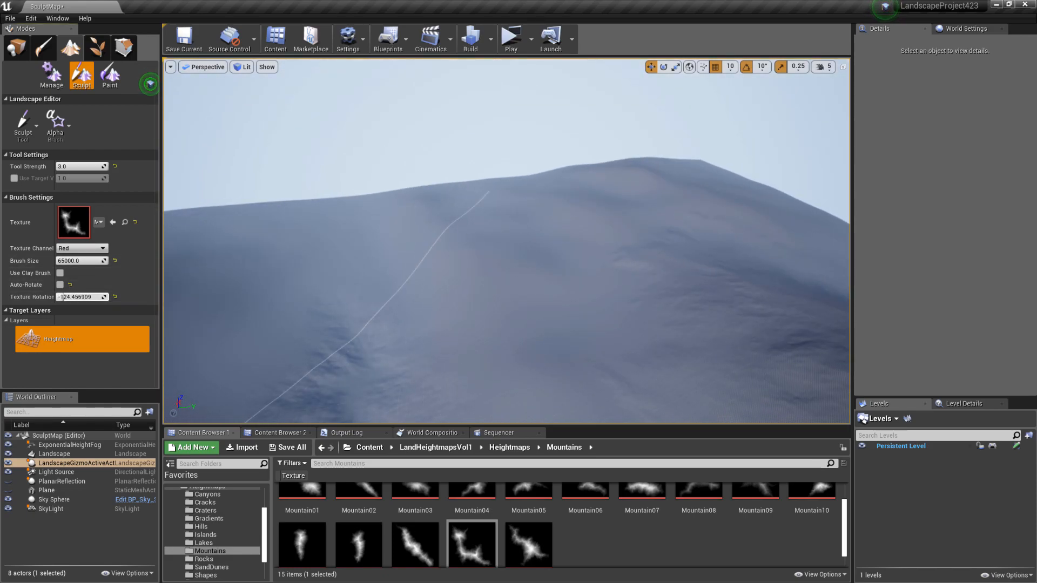
left_click(524, 204)
mouse_move(532, 210)
right_mouse_down()
mouse_move(567, 196)
mouse_move(529, 171)
mouse_move(534, 186)
right_mouse_up()
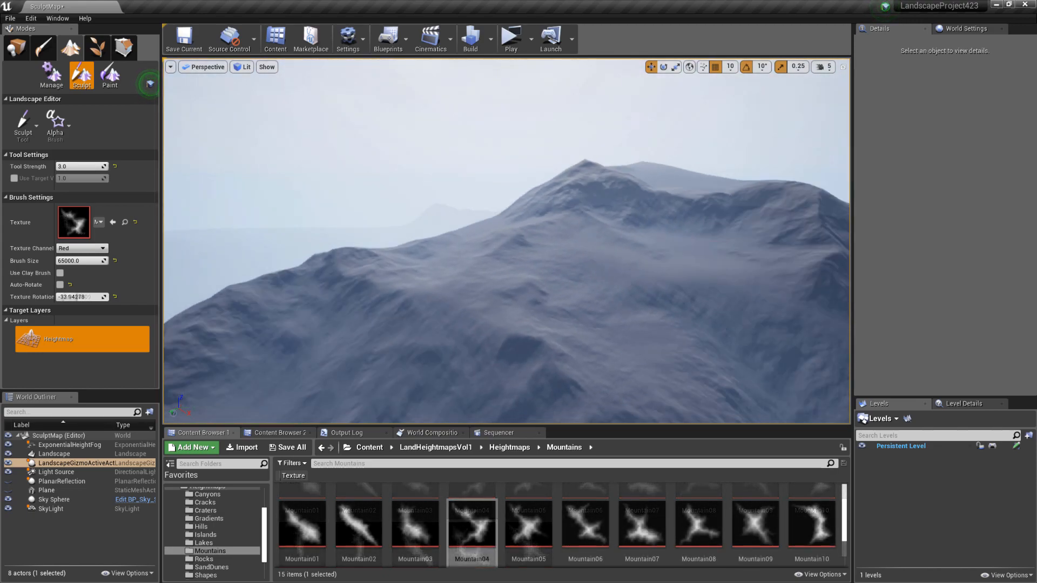
Assign the Mountain07 heightmap as the alpha brush texture again and raise a mountain on the smooth stretch beside the dark rocky peak
right_click_drag(518, 237, 656, 221)
right_click_drag(287, 345, 276, 340)
right_click_drag(507, 240, 249, 240)
right_click_drag(506, 241, 648, 251)
right_click_drag(378, 241, 777, 259)
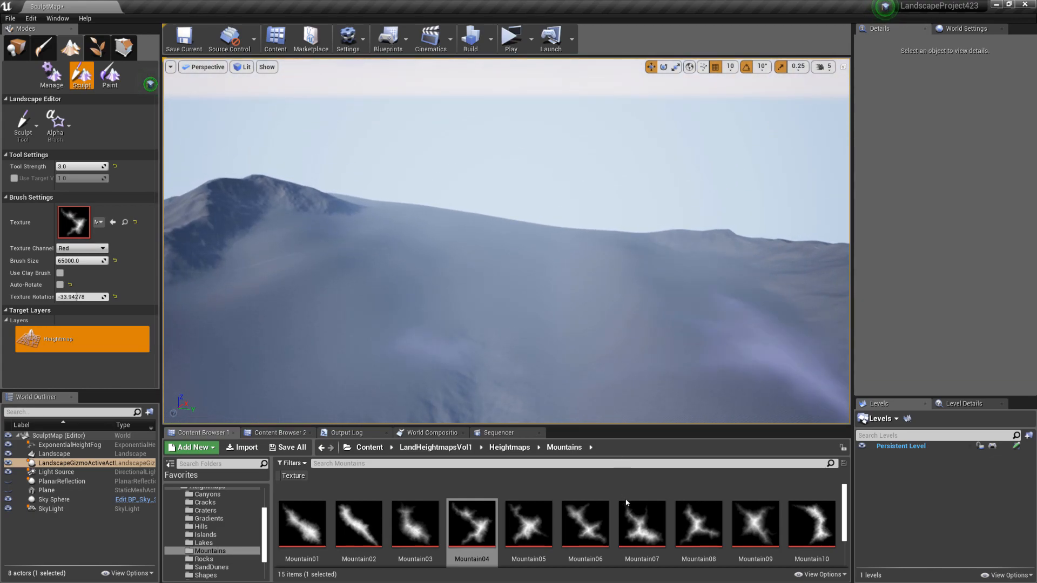
mouse_move(641, 526)
left_mouse_down()
mouse_move(664, 546)
mouse_move(153, 255)
left_mouse_up()
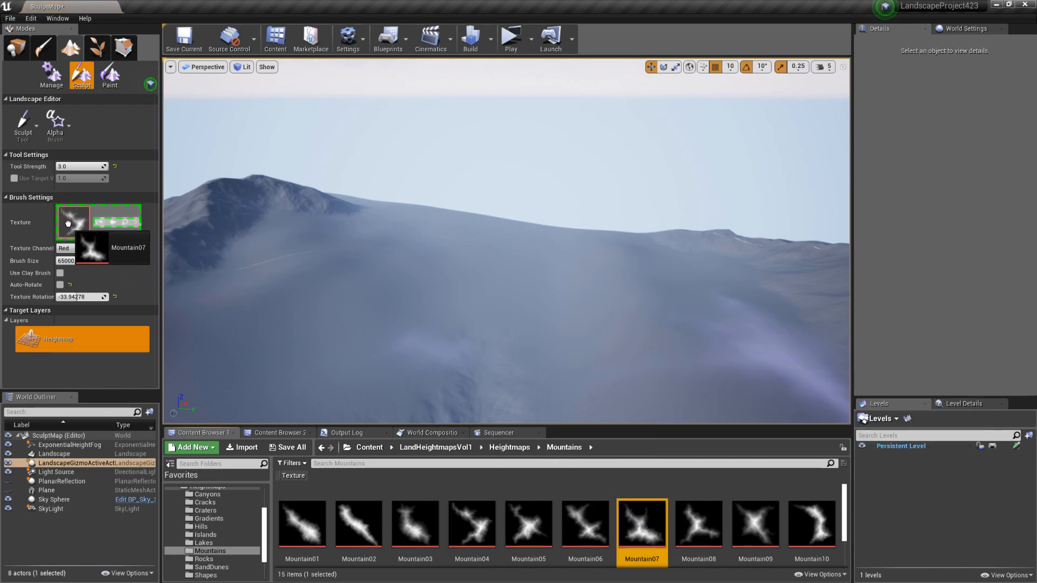
left_click_drag(68, 223, 68, 224)
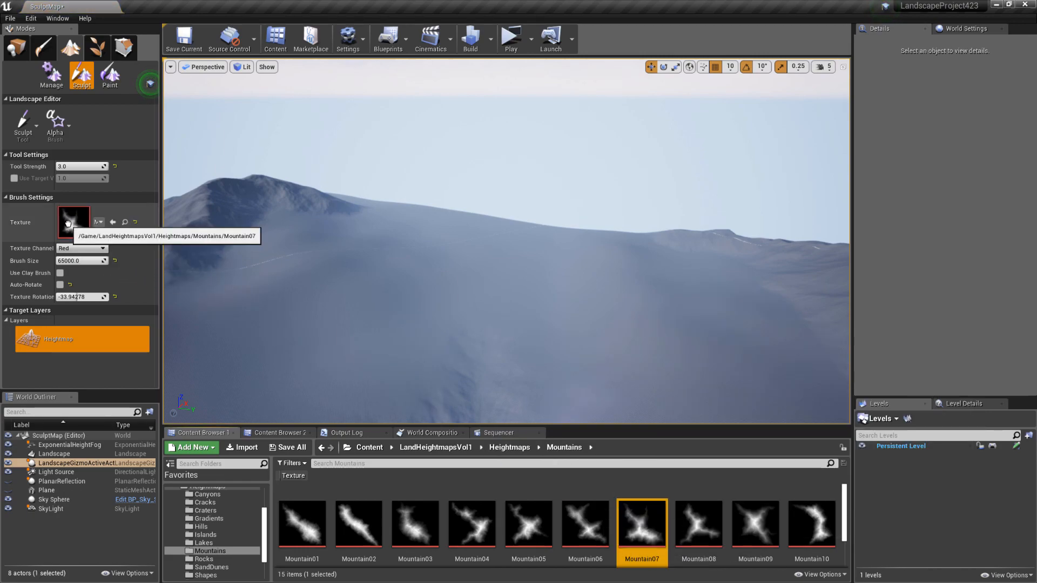
left_click(423, 221)
Assign the Hill07 heightmap as the alpha brush texture and try to raise a hill on the smooth terrain
mouse_move(502, 239)
right_mouse_down()
mouse_move(189, 219)
mouse_move(238, 226)
mouse_move(251, 270)
mouse_move(254, 254)
mouse_move(248, 259)
right_mouse_up()
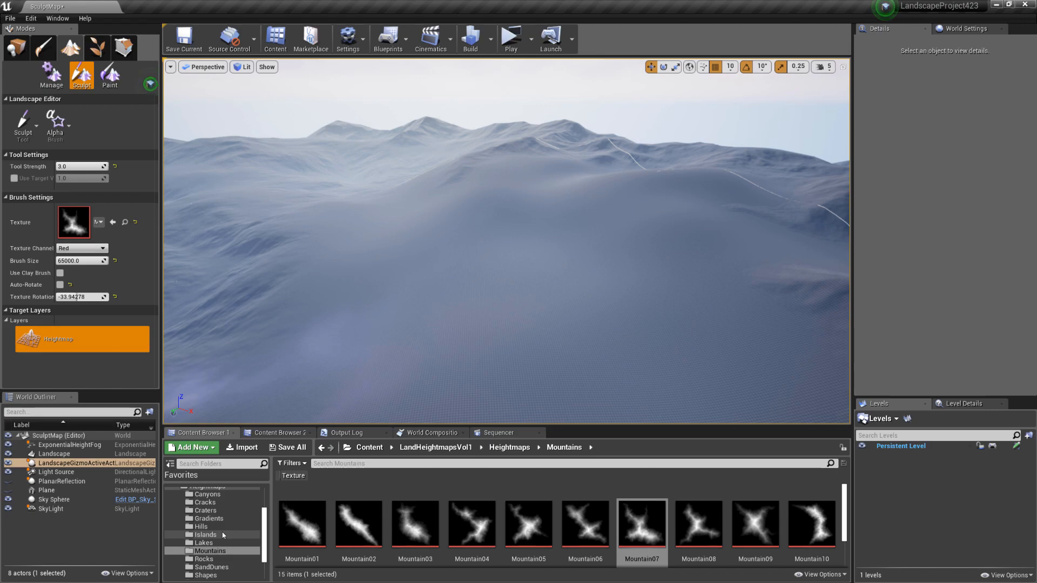
left_click(204, 527)
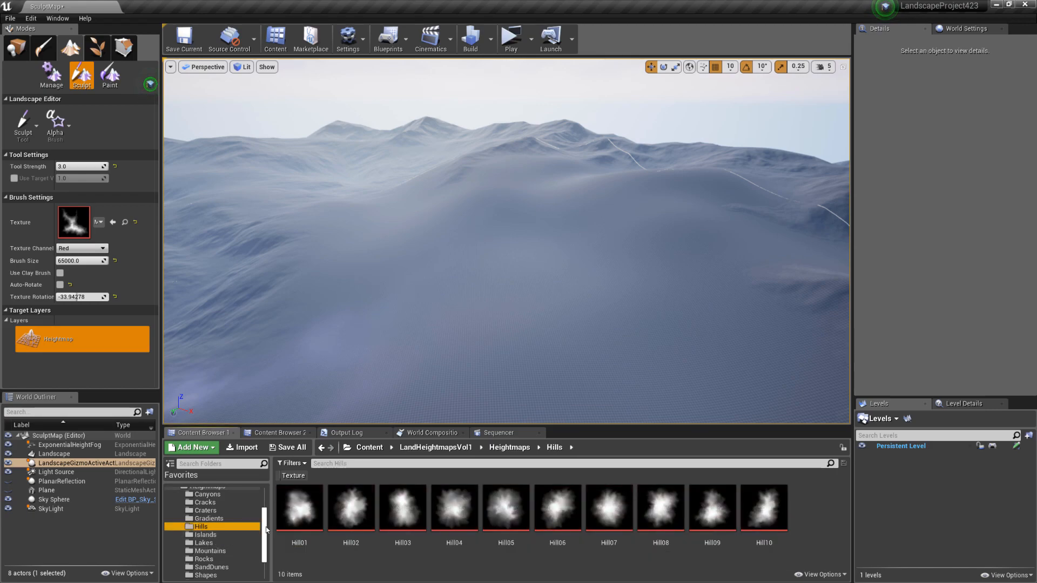
left_click(609, 507)
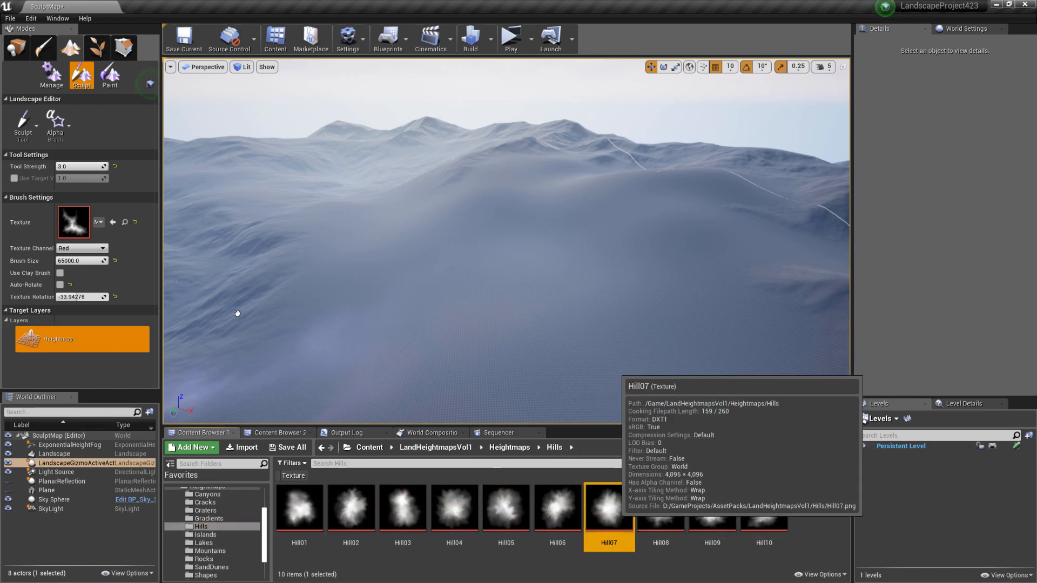
left_click_drag(74, 221, 74, 222)
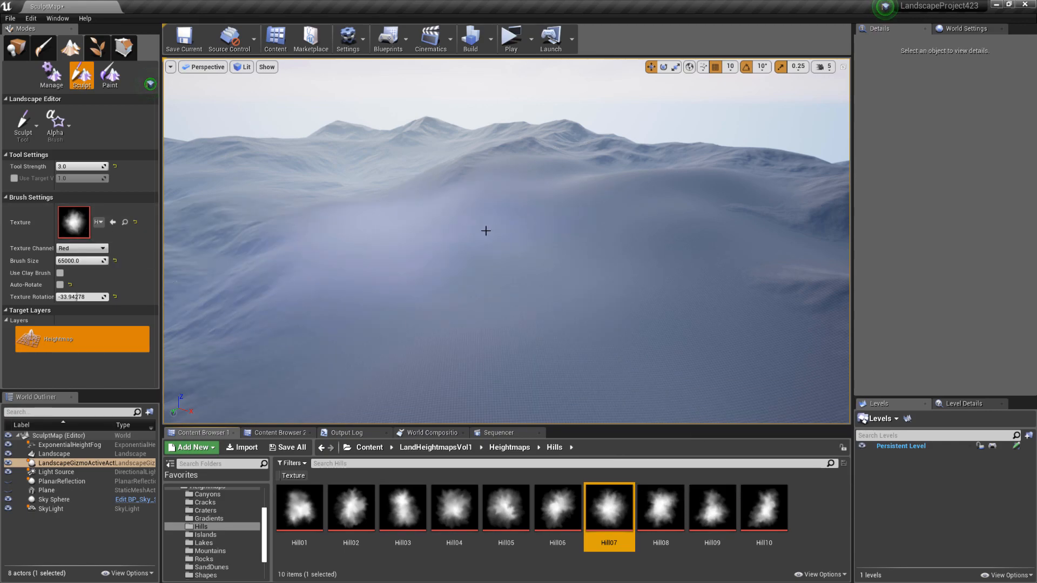
right_click_drag(556, 260, 535, 265)
mouse_move(559, 243)
left_mouse_down()
mouse_move(590, 229)
mouse_move(414, 194)
mouse_move(578, 252)
mouse_move(572, 236)
mouse_move(534, 221)
mouse_move(515, 232)
mouse_move(403, 190)
mouse_move(583, 250)
left_mouse_up()
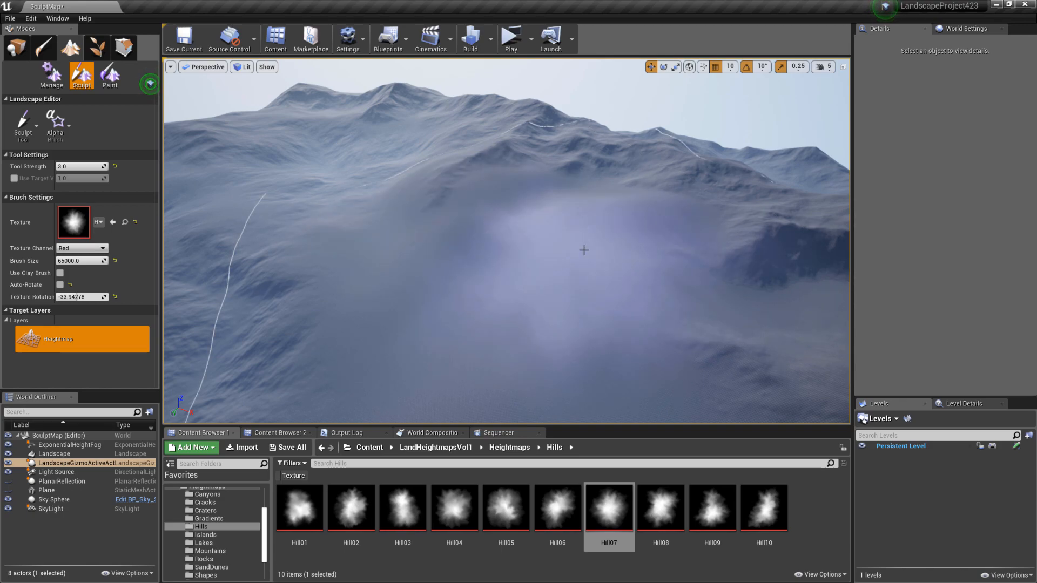
left_click_drag(584, 250, 531, 214)
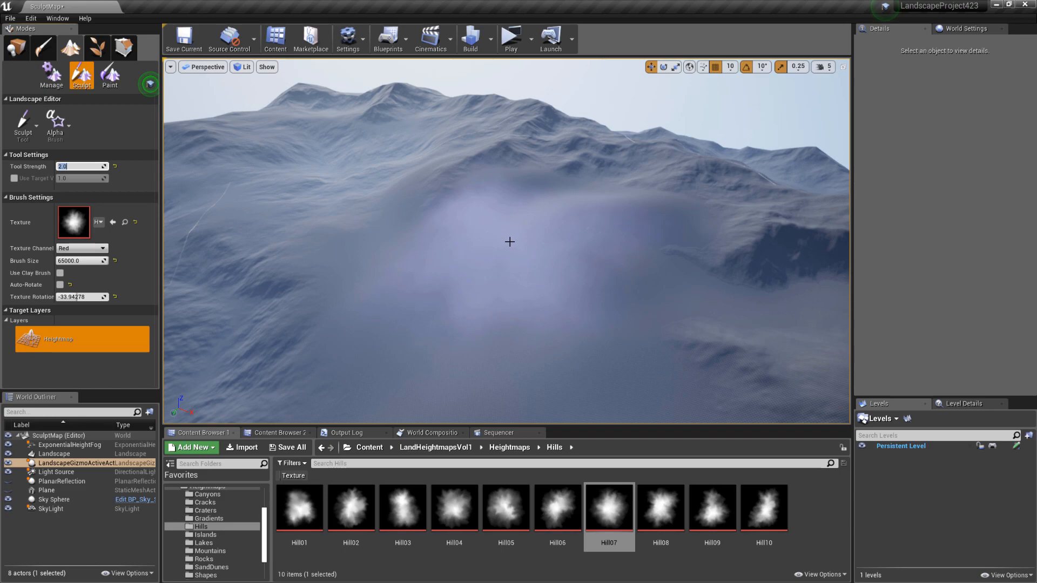
Try raising the Hill07 hill on the smooth stretch with the tool strength at 2.0, undoing each attempt
left_click_drag(509, 242, 509, 242)
mouse_move(509, 241)
right_mouse_down()
mouse_move(510, 219)
mouse_move(564, 212)
mouse_move(523, 243)
mouse_move(454, 248)
right_mouse_up()
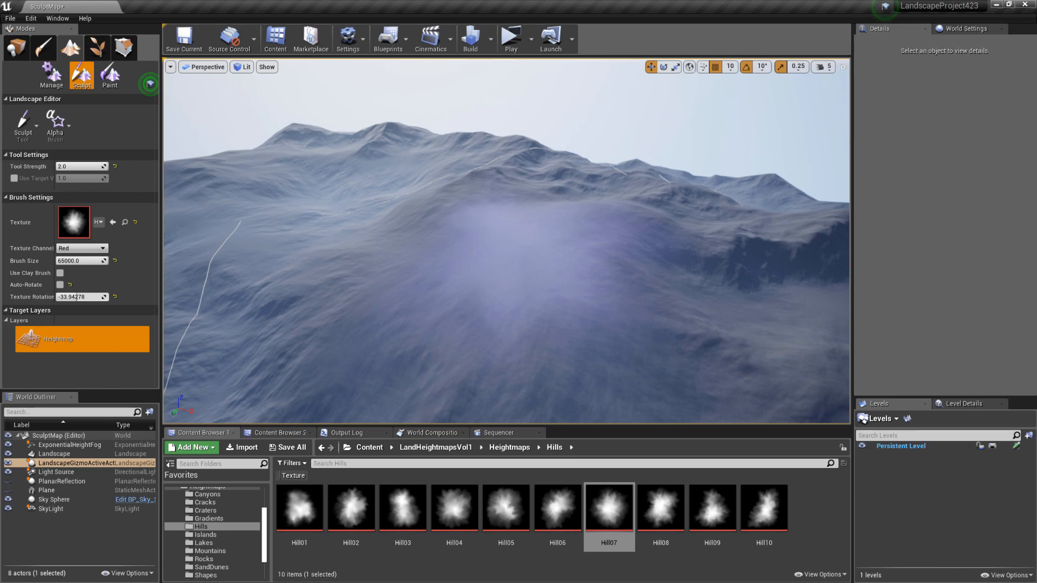
key("ctrl+z")
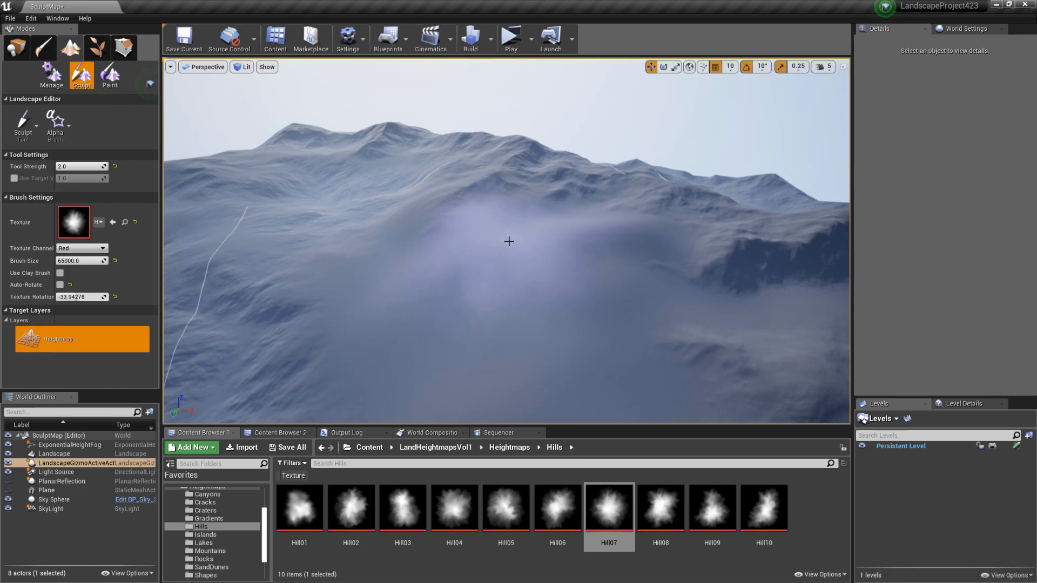
left_click(509, 241)
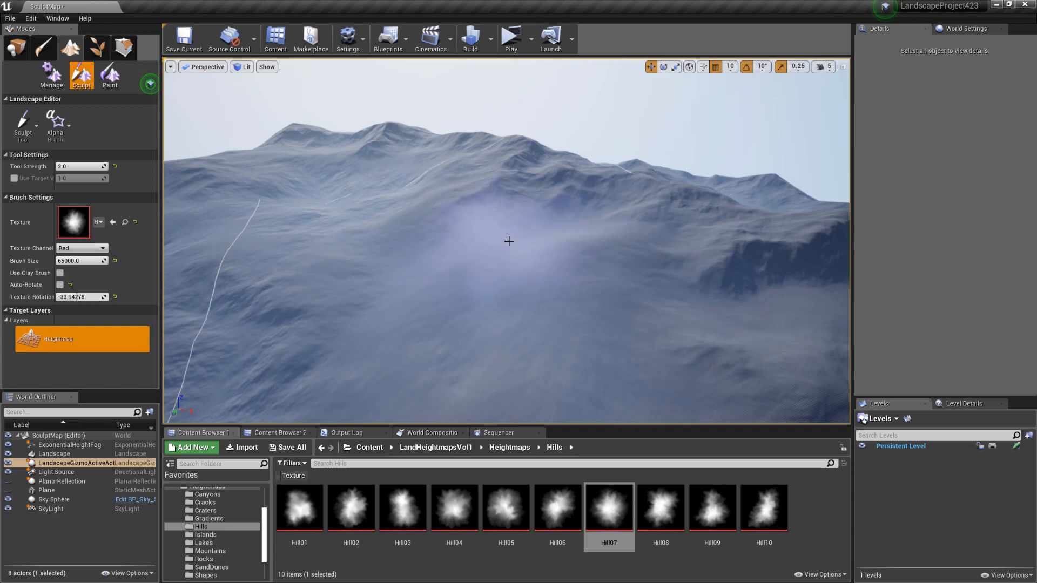
mouse_move(523, 271)
right_mouse_down()
mouse_move(525, 294)
mouse_move(494, 262)
mouse_move(467, 259)
mouse_move(496, 235)
mouse_move(493, 259)
mouse_move(527, 271)
right_mouse_up()
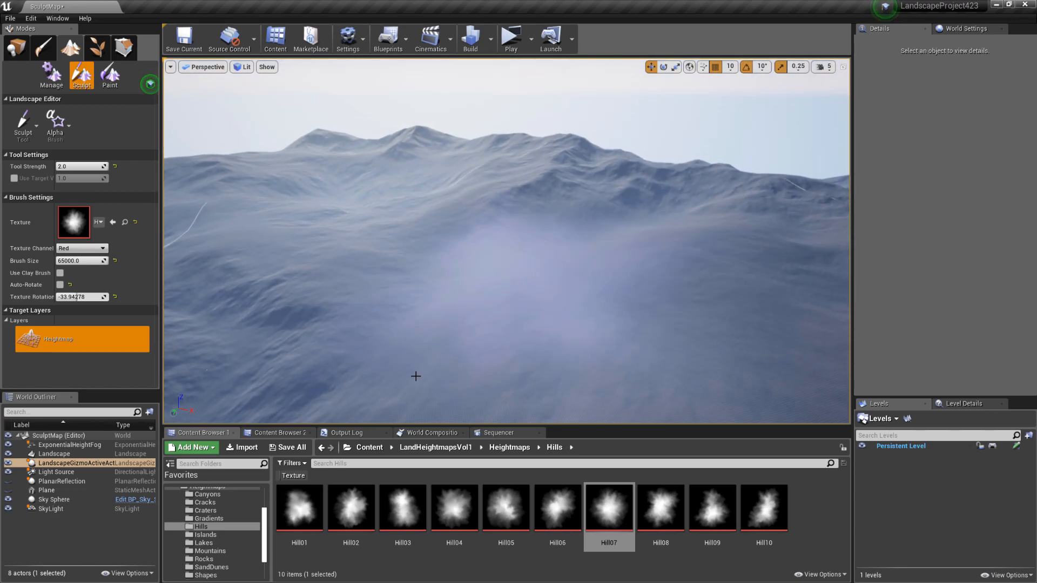
key("ctrl+z")
Try the Lake06 heightmap as the alpha brush texture over the smooth ground between the ridges
left_click(210, 542)
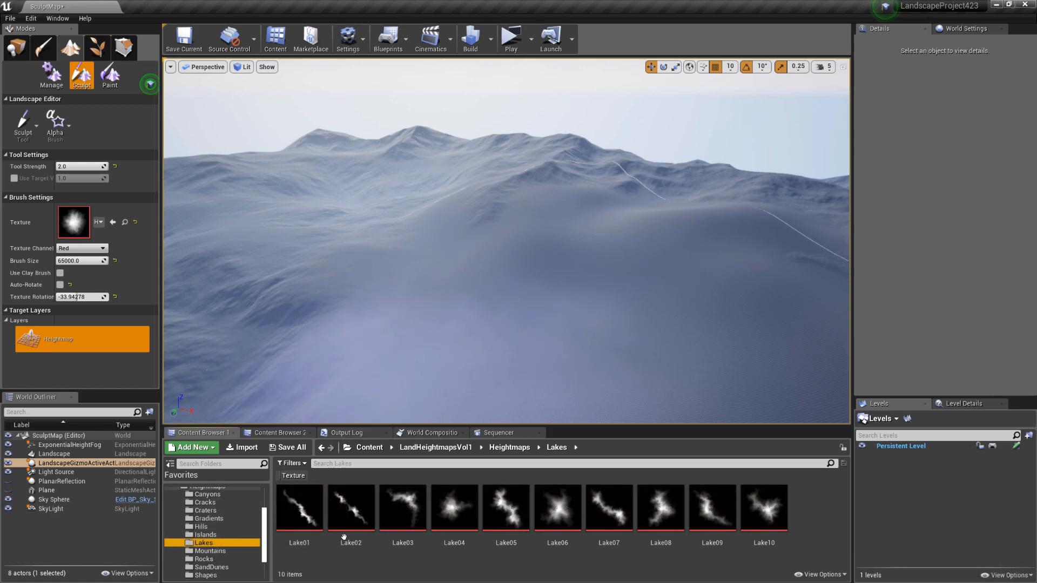
left_click_drag(553, 510, 74, 223)
left_click_drag(430, 226, 497, 218)
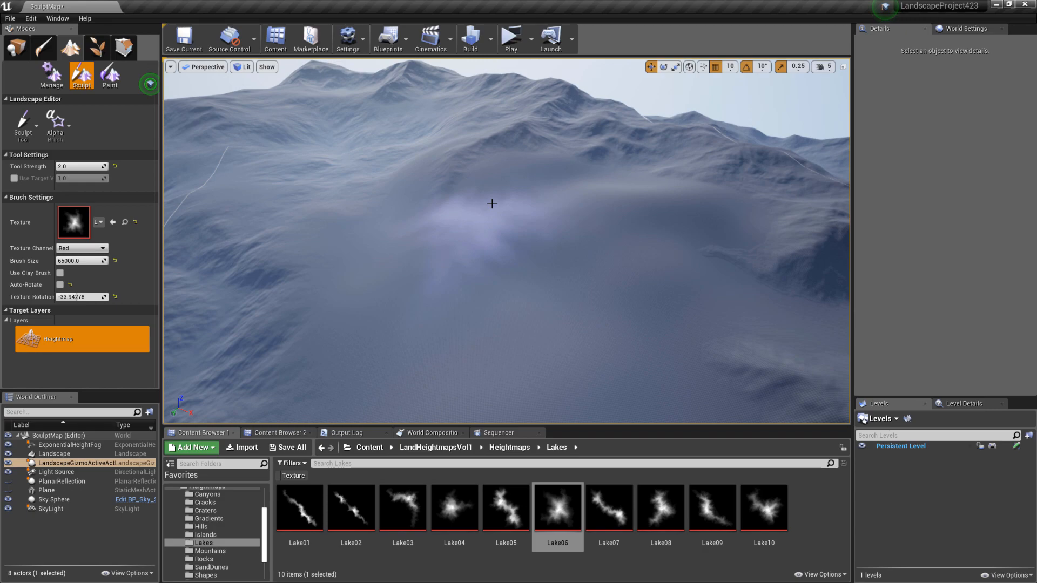
mouse_move(493, 204)
right_mouse_down()
mouse_move(444, 154)
mouse_move(514, 149)
mouse_move(488, 151)
mouse_move(578, 181)
right_mouse_up()
key("w")
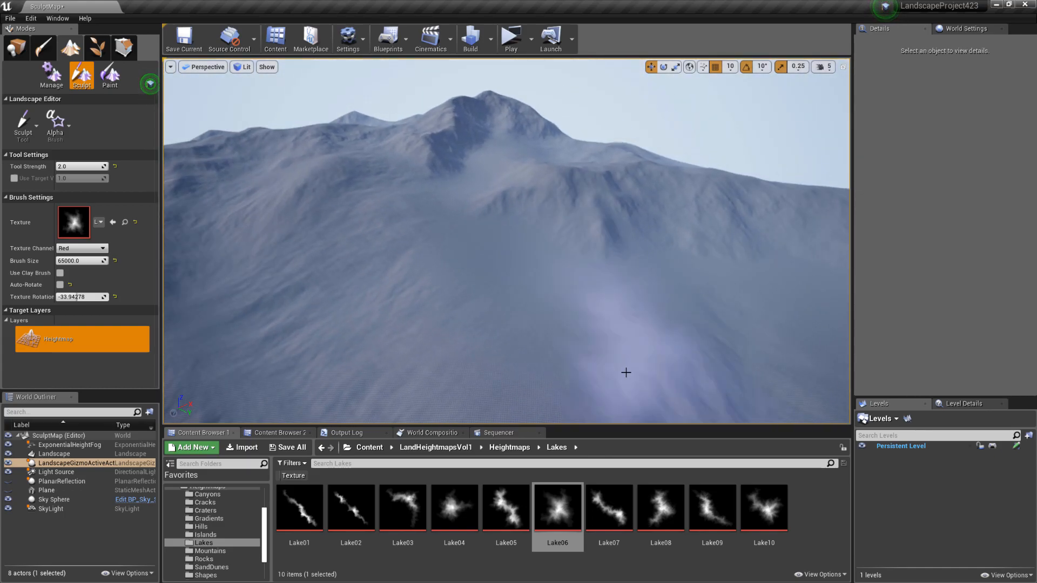
Assign the Lake08 heightmap as the alpha brush texture and rotate it to about 34.6
left_click(660, 508)
left_click_drag(81, 229, 81, 229)
mouse_move(80, 298)
left_mouse_down()
mouse_move(102, 297)
mouse_move(92, 298)
left_mouse_up()
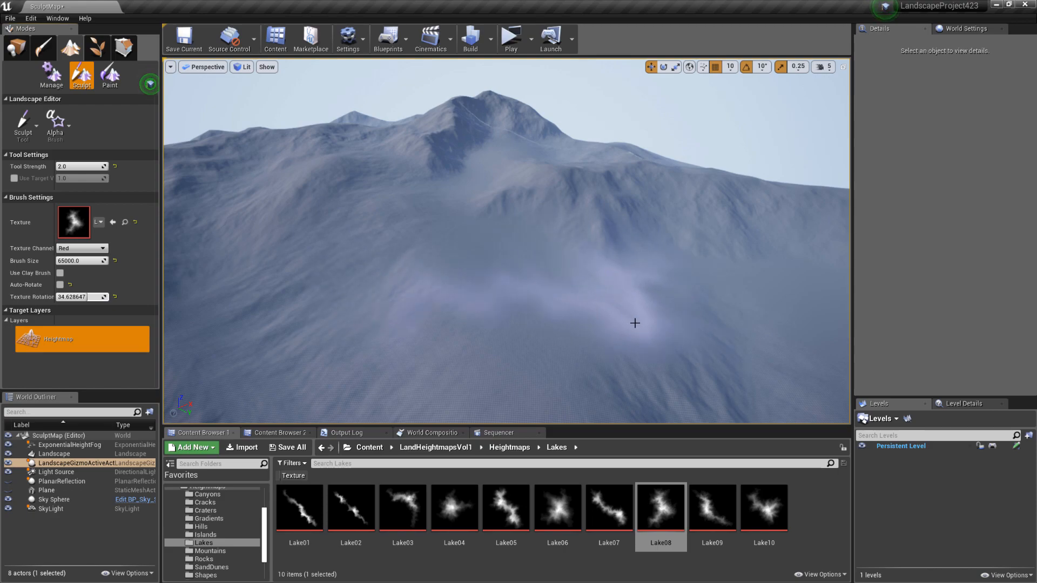
Try to raise a ridge with the Lake08 alpha at tool strength 2.0 on the smooth slope, and undo it
left_click(511, 318)
mouse_move(510, 317)
right_mouse_down()
mouse_move(351, 263)
mouse_move(413, 299)
right_mouse_up()
key("s")
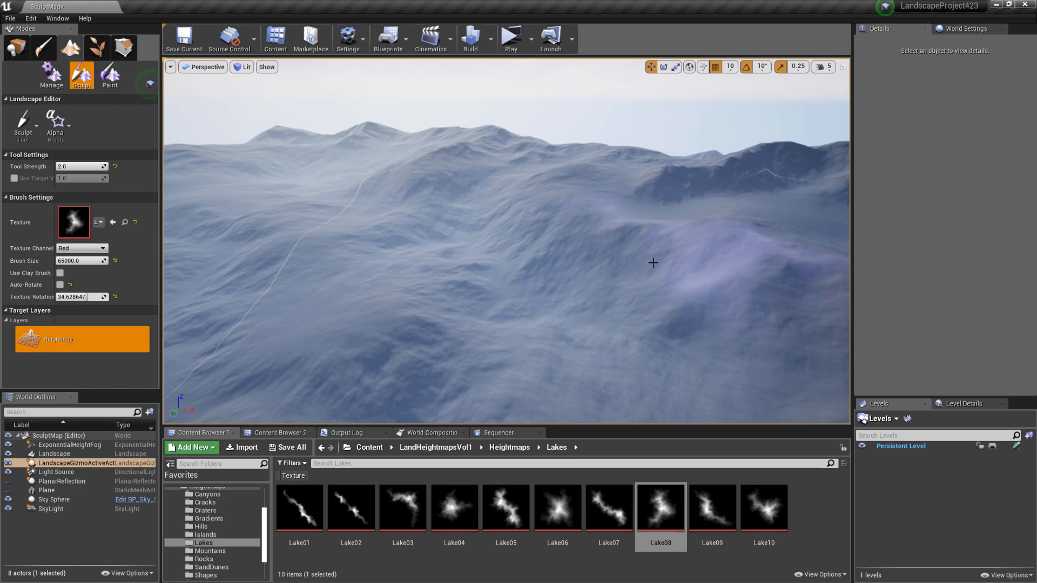
key("ctrl+z")
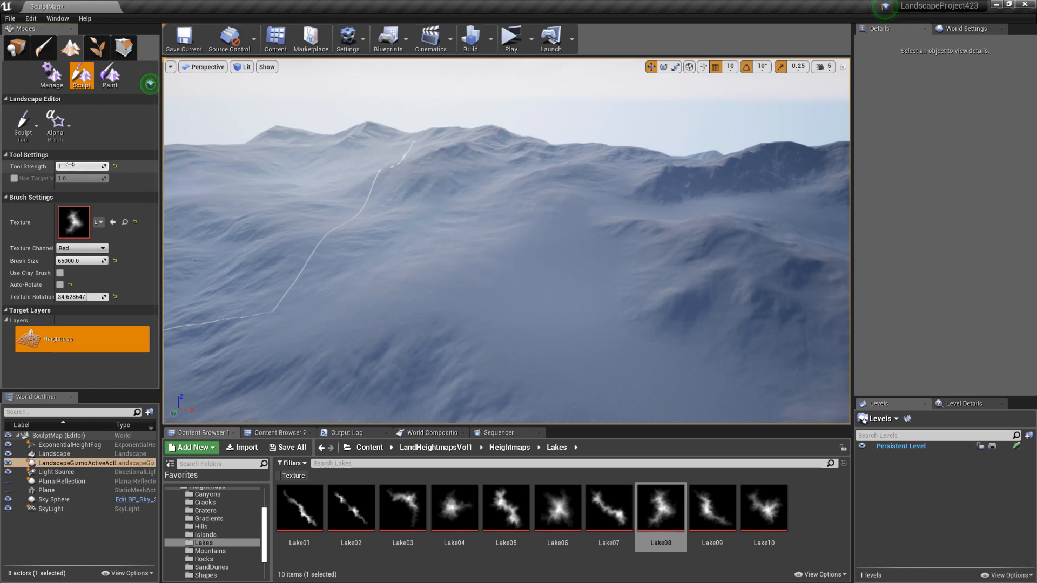
Set the tool strength to 1.0 and stamp the Lake08 alpha on the smooth stretch between the ridges
left_click(469, 268, "shift")
mouse_move(469, 268)
right_mouse_down()
mouse_move(480, 286)
mouse_move(502, 257)
mouse_move(456, 246)
mouse_move(502, 256)
mouse_move(532, 284)
mouse_move(485, 265)
mouse_move(506, 277)
mouse_move(556, 280)
mouse_move(537, 276)
right_mouse_up()
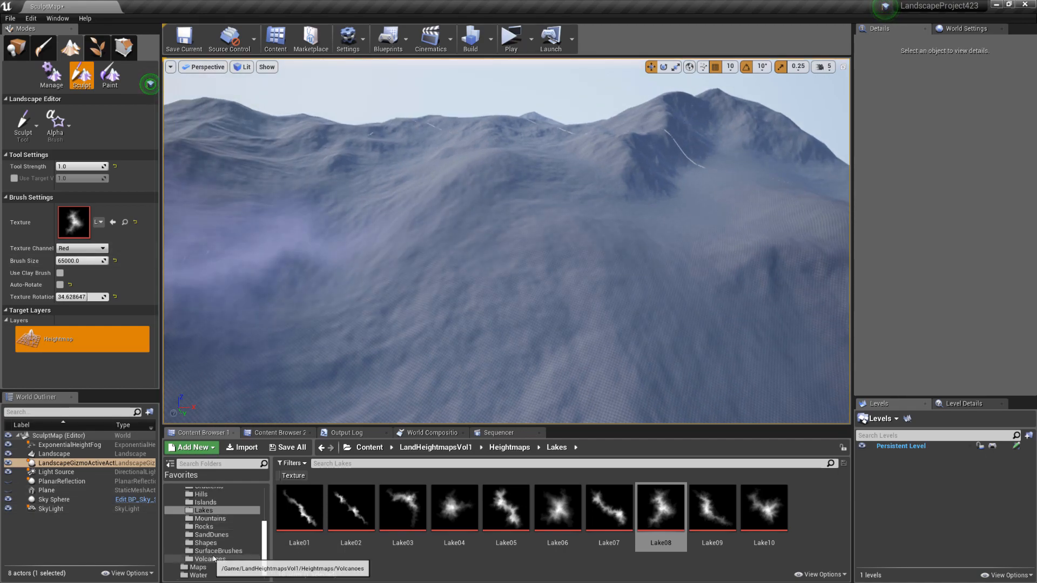
Set up a HillSide04 surface brush with brush size 20000, tool strength 0.05 and auto-rotate enabled
left_click(216, 550)
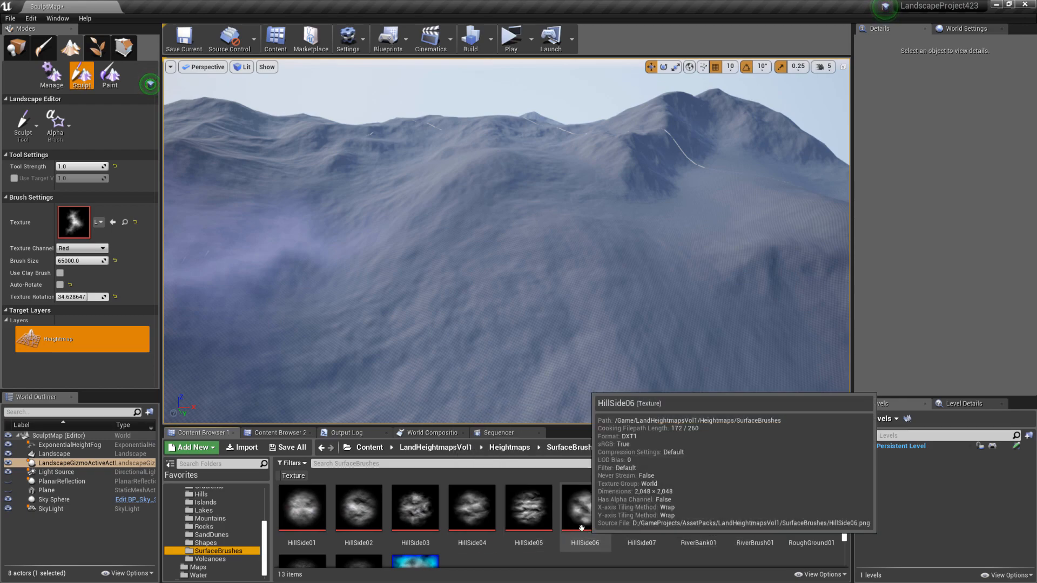
mouse_move(472, 510)
left_mouse_down()
mouse_move(393, 392)
mouse_move(79, 223)
left_mouse_up()
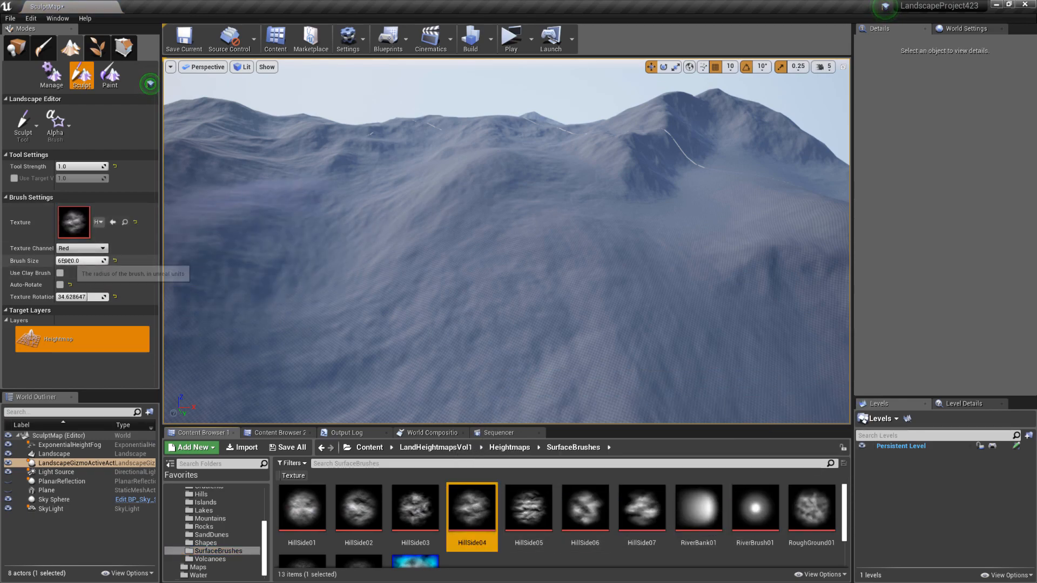
left_click(72, 261)
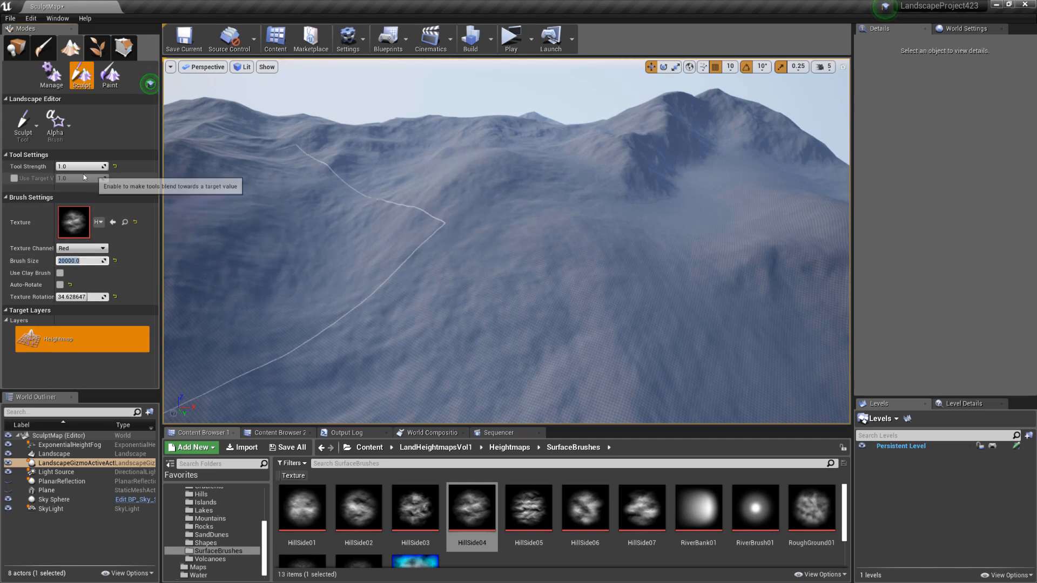
left_click(70, 166)
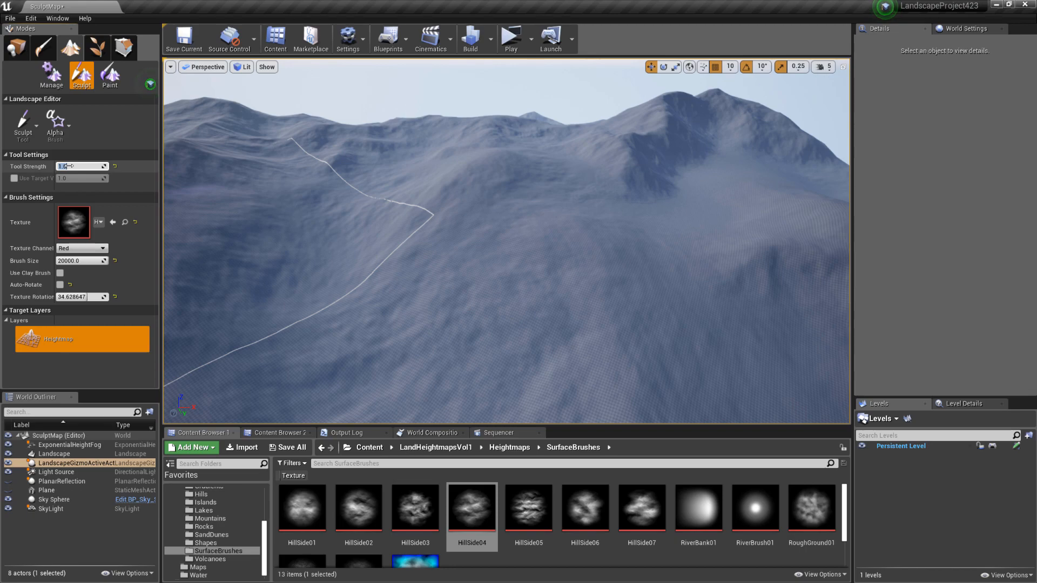
type("0.05")
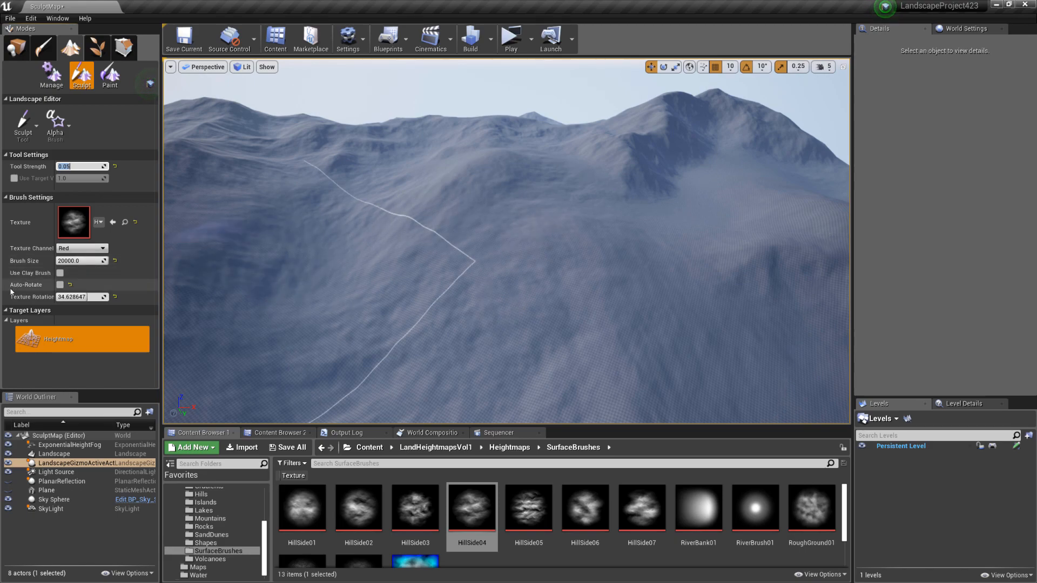
left_click(60, 285)
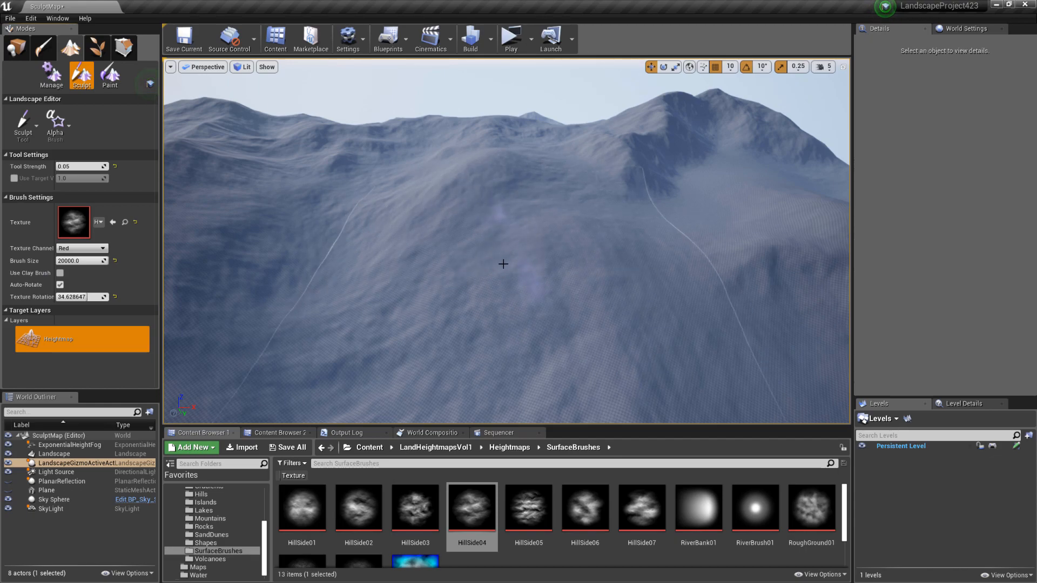
Brush HillSide04 surface detail over the slopes of the newly sculpted ridge
mouse_move(525, 271)
right_mouse_down()
mouse_move(527, 308)
mouse_move(527, 283)
right_mouse_up()
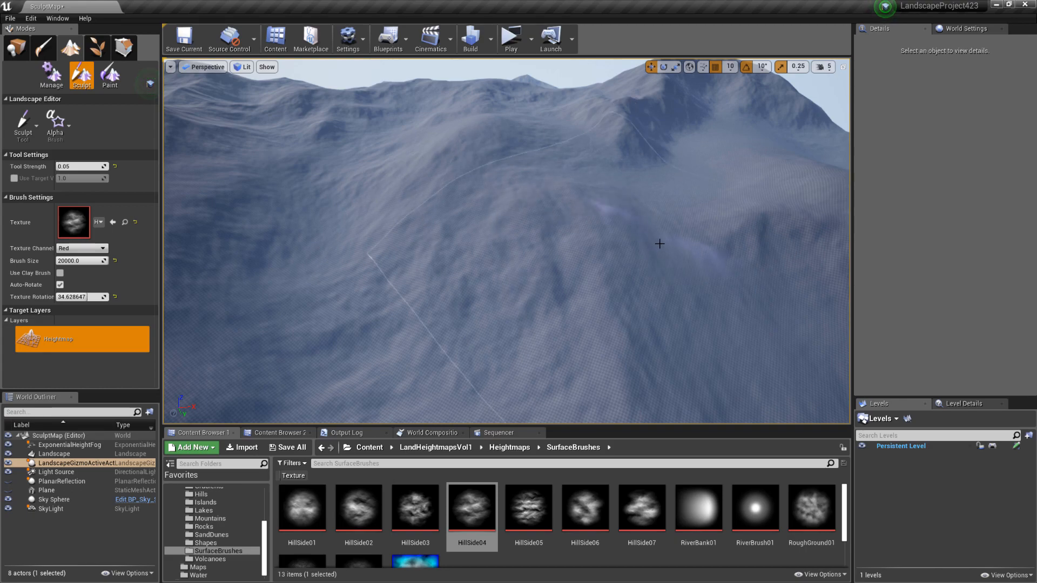
mouse_move(676, 292)
right_mouse_down()
mouse_move(708, 274)
mouse_move(747, 283)
mouse_move(696, 273)
mouse_move(714, 277)
mouse_move(567, 283)
right_mouse_up()
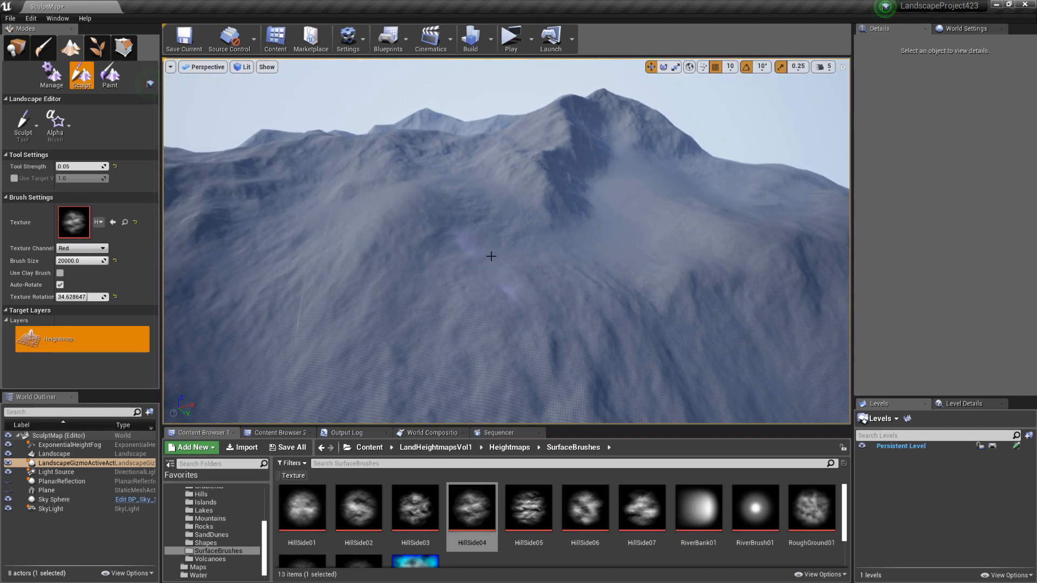
right_click_drag(488, 248, 407, 227)
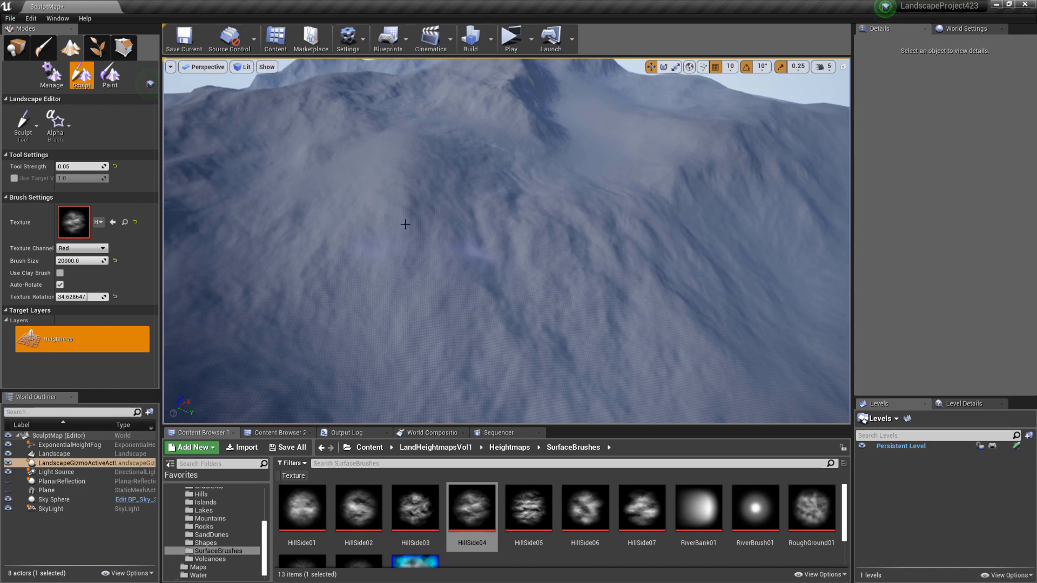
right_click_drag(389, 158, 432, 201)
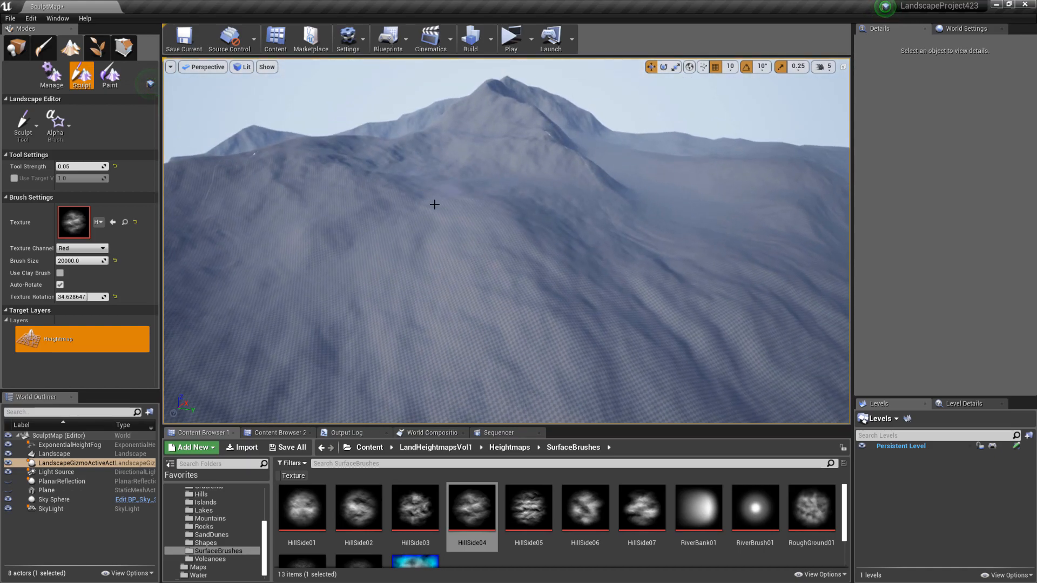
left_click_drag(498, 272, 472, 248)
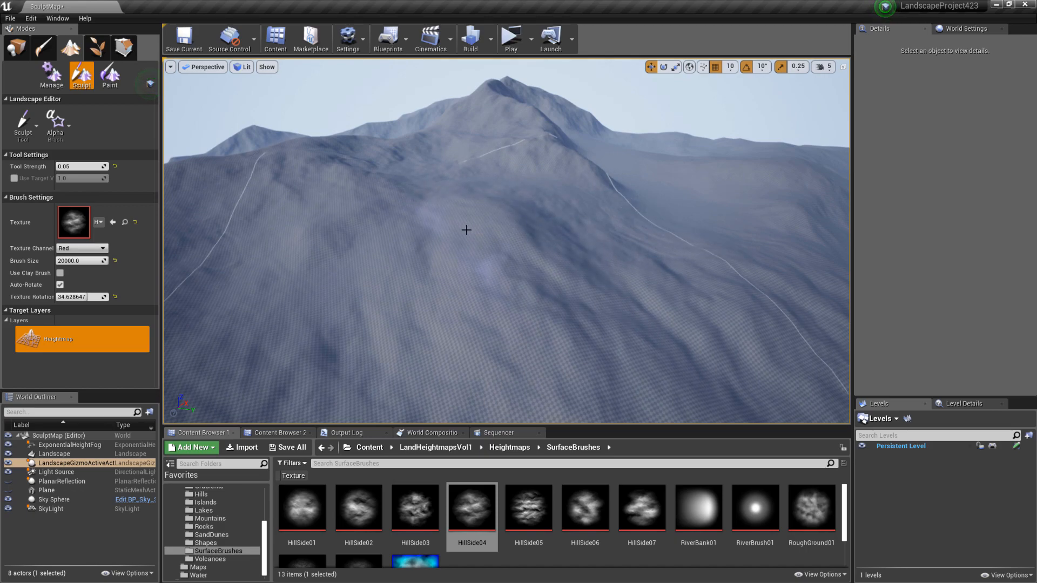
Brush HillSide04 detail over the steep slope and smooth ground at the foot of the dark twin-peaked mountain
right_click_drag(517, 302, 588, 305)
right_click_drag(508, 263, 531, 263)
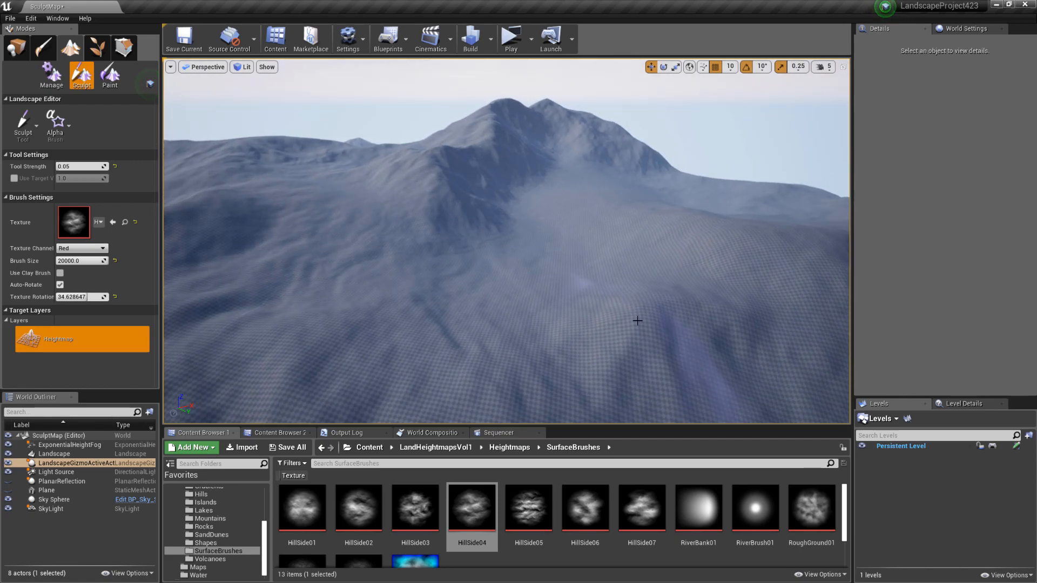
right_click_drag(644, 304, 702, 319)
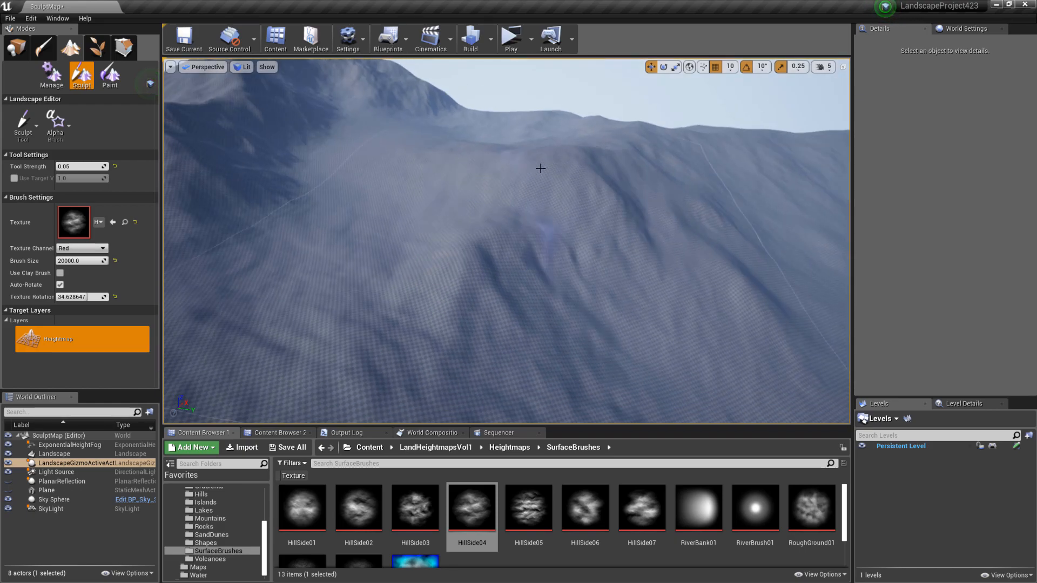
scroll(549, 201, "down", 5)
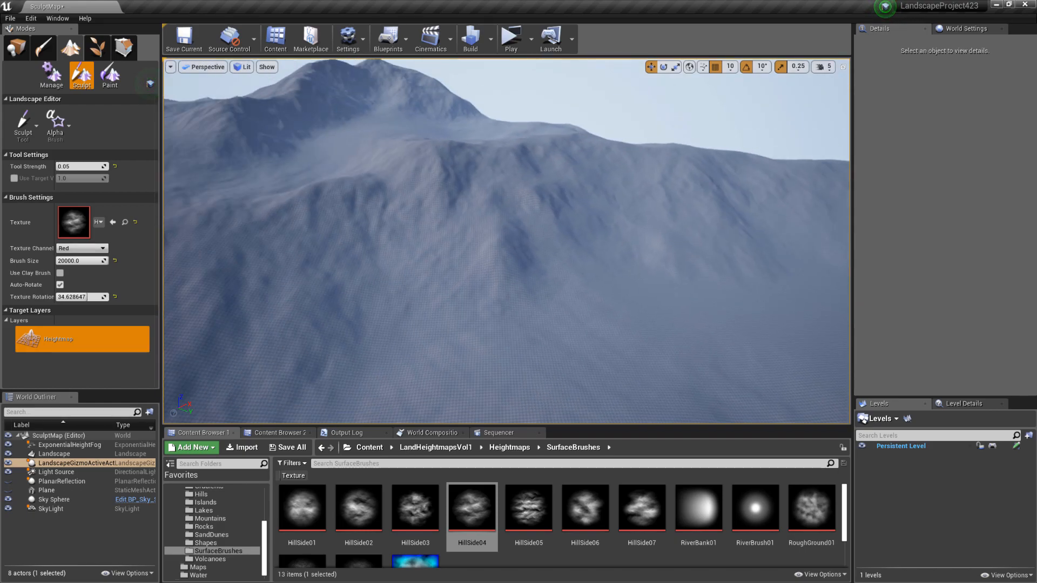
right_click_drag(525, 177, 447, 172)
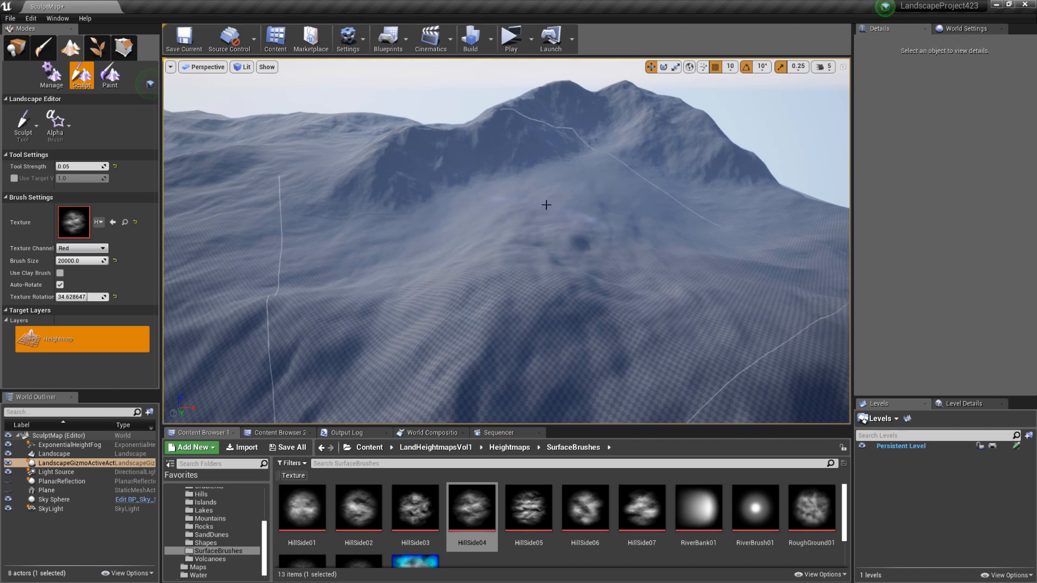
Assign the HillSide05 heightmap as the alpha brush texture and brush ridged detail onto the side of the smooth hill
mouse_move(378, 303)
right_mouse_down()
mouse_move(340, 318)
mouse_move(316, 294)
right_mouse_up()
right_click_drag(475, 267, 478, 266)
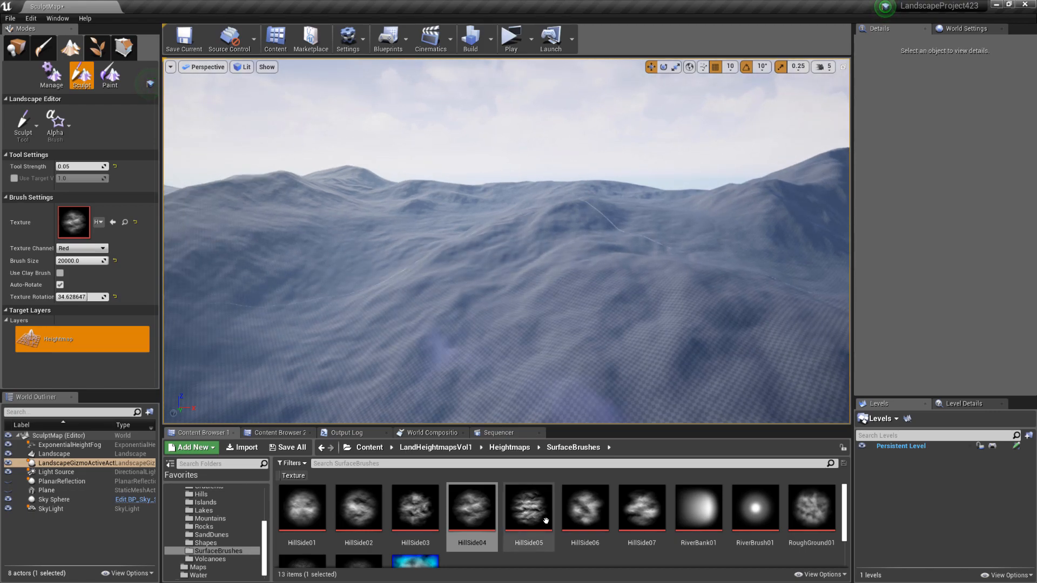
left_click_drag(529, 507, 72, 231)
right_click_drag(378, 273, 335, 295)
right_click_drag(442, 258, 440, 258)
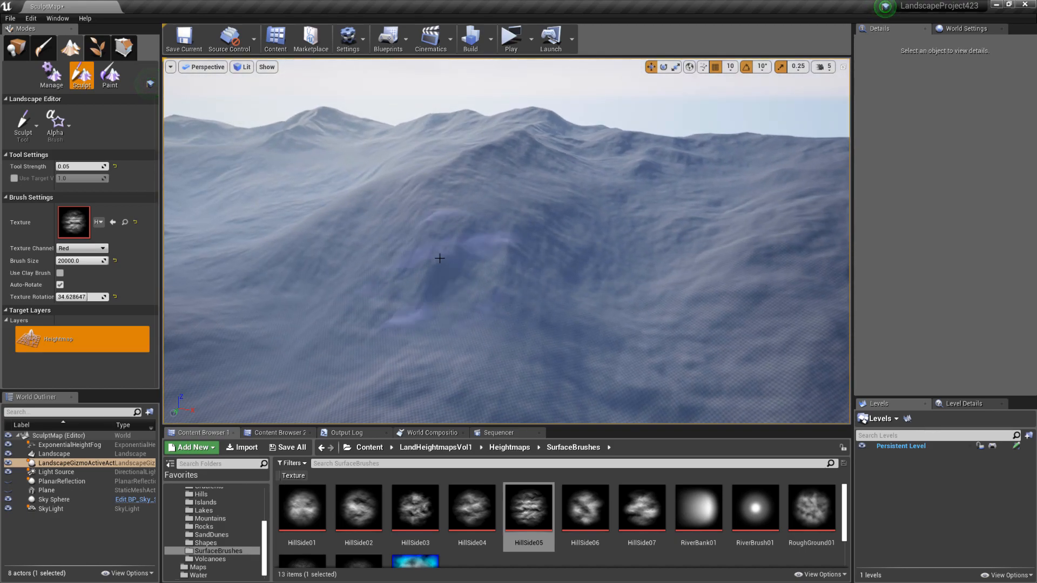
mouse_move(447, 240)
left_mouse_down()
mouse_move(451, 230)
mouse_move(396, 239)
left_mouse_up()
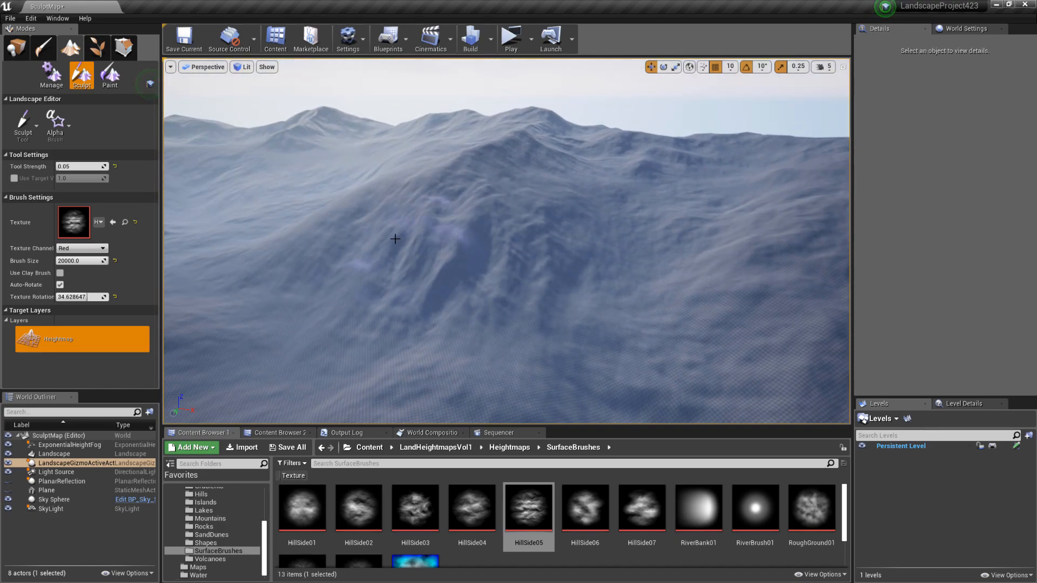
Brush HillSide05 detail along the flank and crest of the smooth ridge, and undo the last stroke
right_click_drag(383, 229, 351, 257)
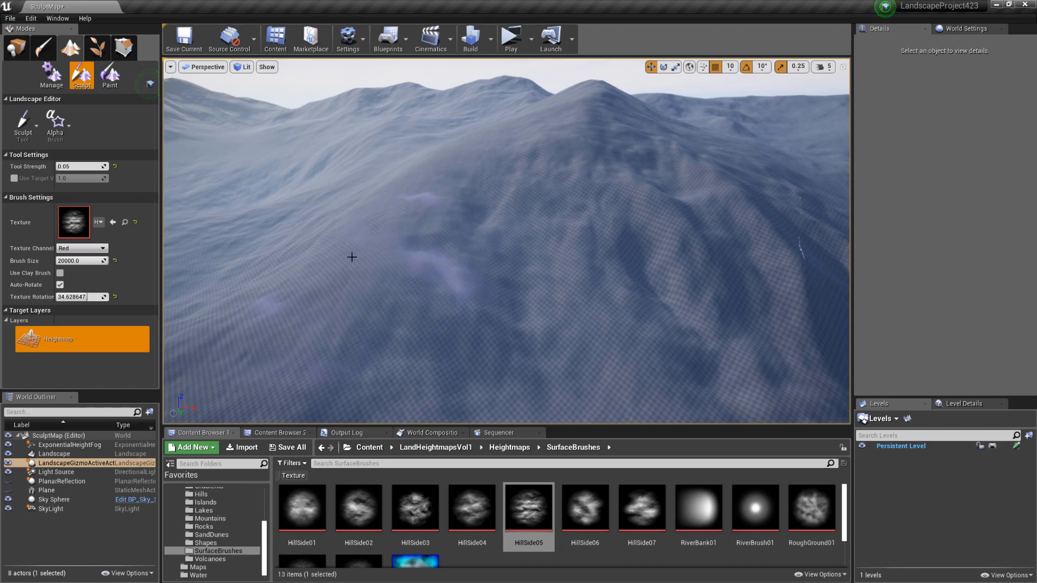
mouse_move(380, 235)
left_mouse_down()
mouse_move(414, 204)
mouse_move(454, 196)
left_mouse_up()
mouse_move(454, 196)
right_mouse_down()
mouse_move(480, 181)
mouse_move(523, 198)
right_mouse_up()
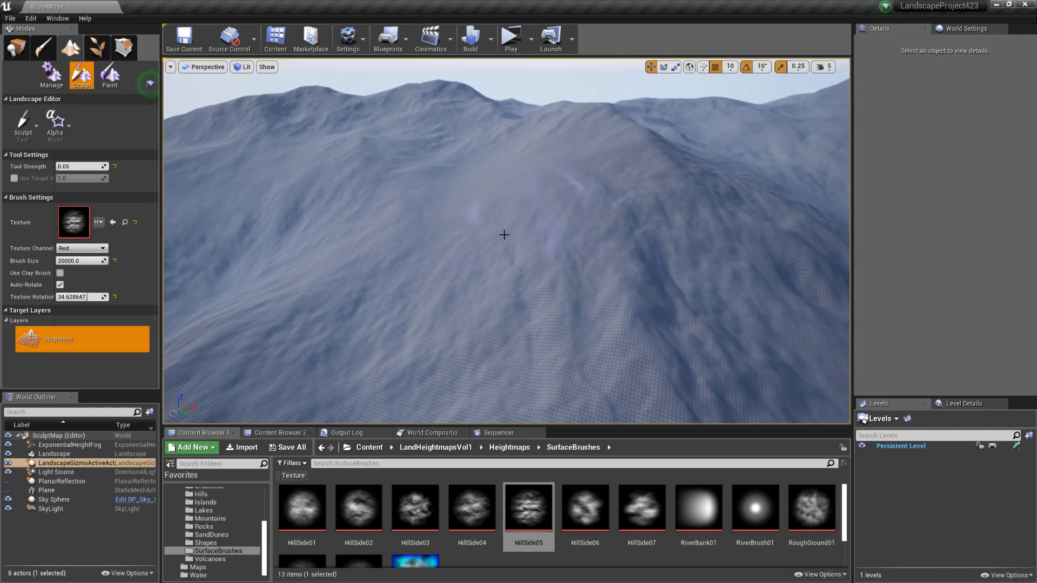
mouse_move(482, 268)
left_mouse_down()
mouse_move(479, 280)
mouse_move(544, 268)
left_mouse_up()
mouse_move(544, 268)
right_mouse_down()
mouse_move(594, 270)
mouse_move(565, 269)
right_mouse_up()
key("ctrl+z")
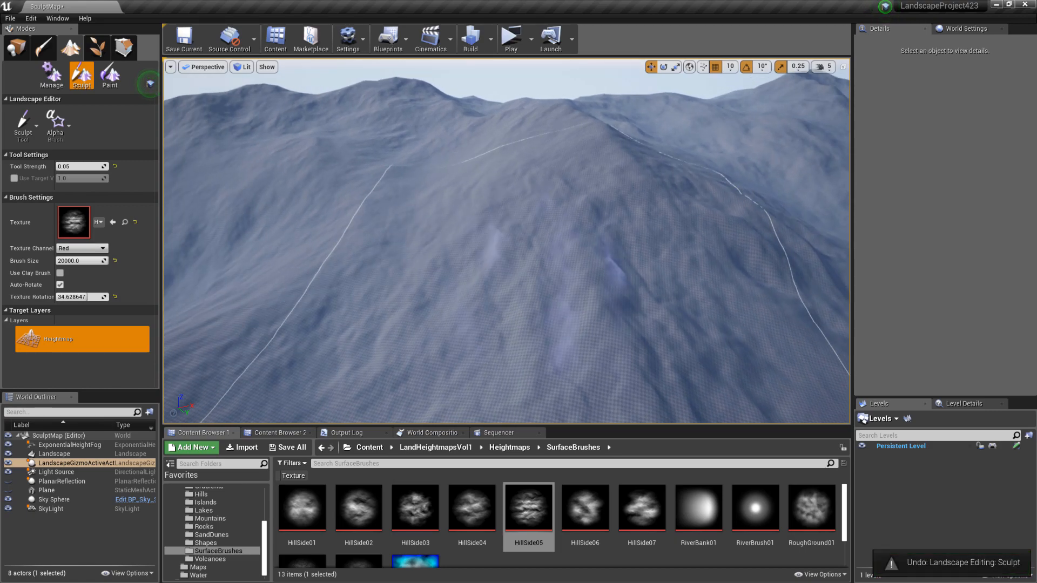
Set the alpha brush to size 30000, with auto-rotate disabled and a texture rotation of about 20.9
left_click(62, 261)
left_click(58, 260)
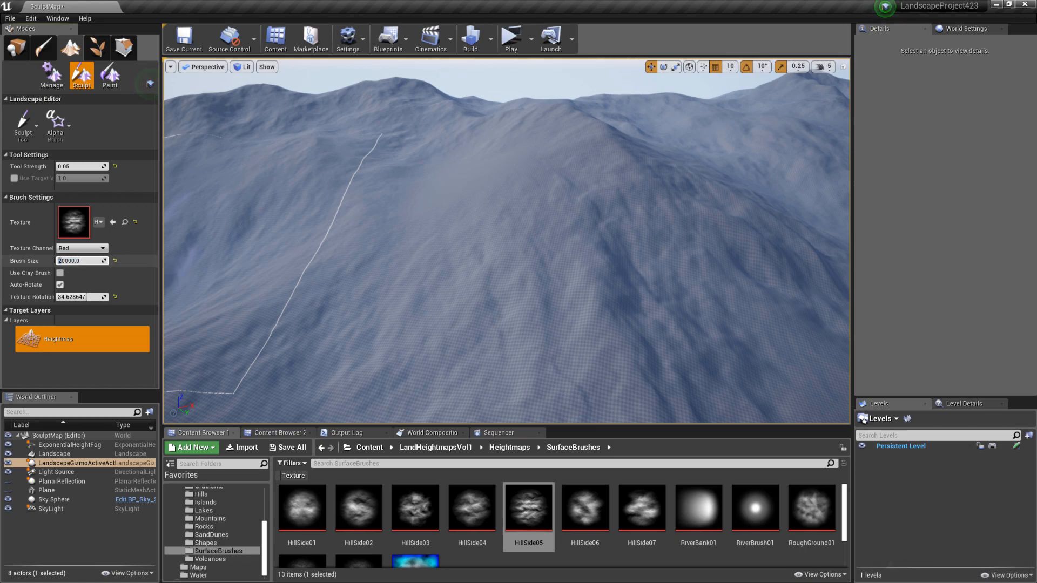
type("3")
key("Return")
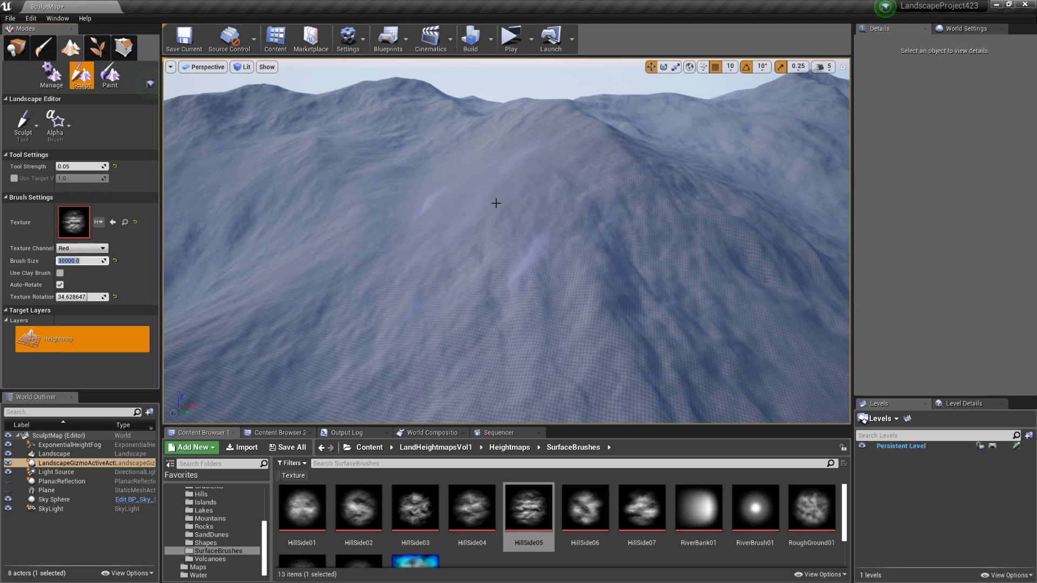
right_click_drag(487, 251, 594, 256)
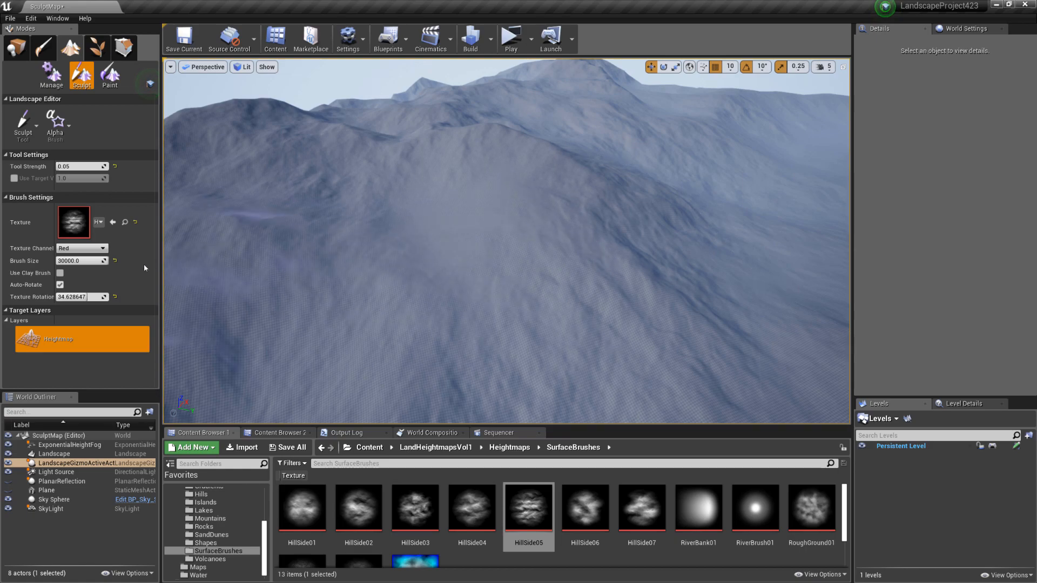
left_click(60, 284)
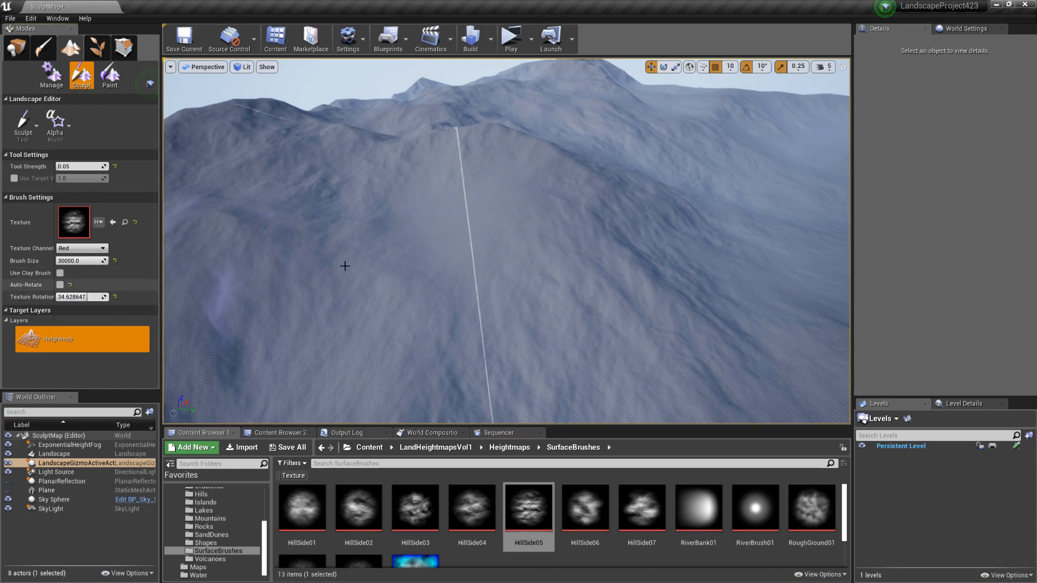
left_click_drag(81, 297, 85, 297)
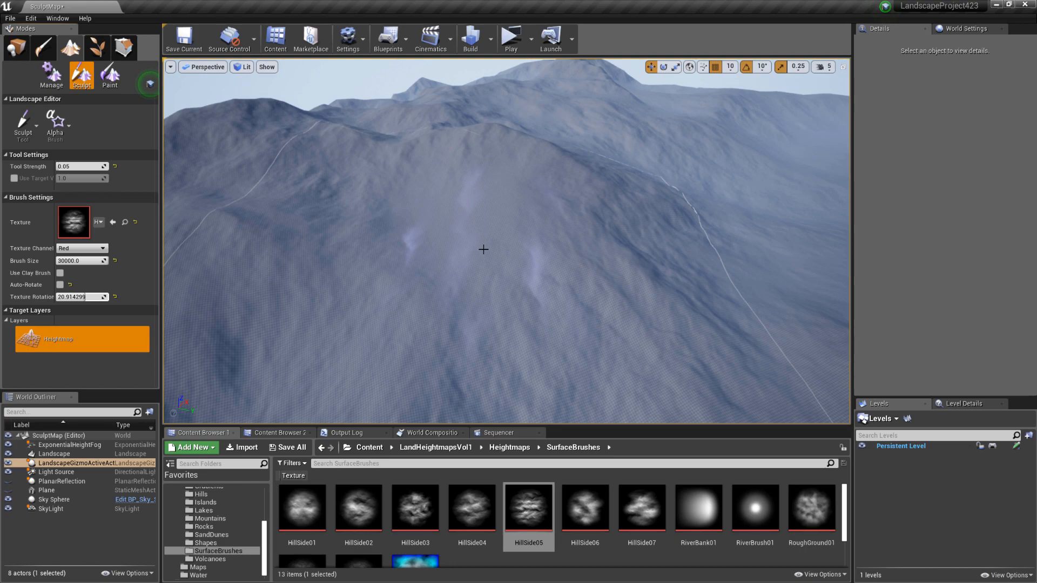
Brush HillSide05 detail down the smooth face and neighbouring slopes of the ridge, and undo the last stroke
left_click_drag(476, 256, 480, 216)
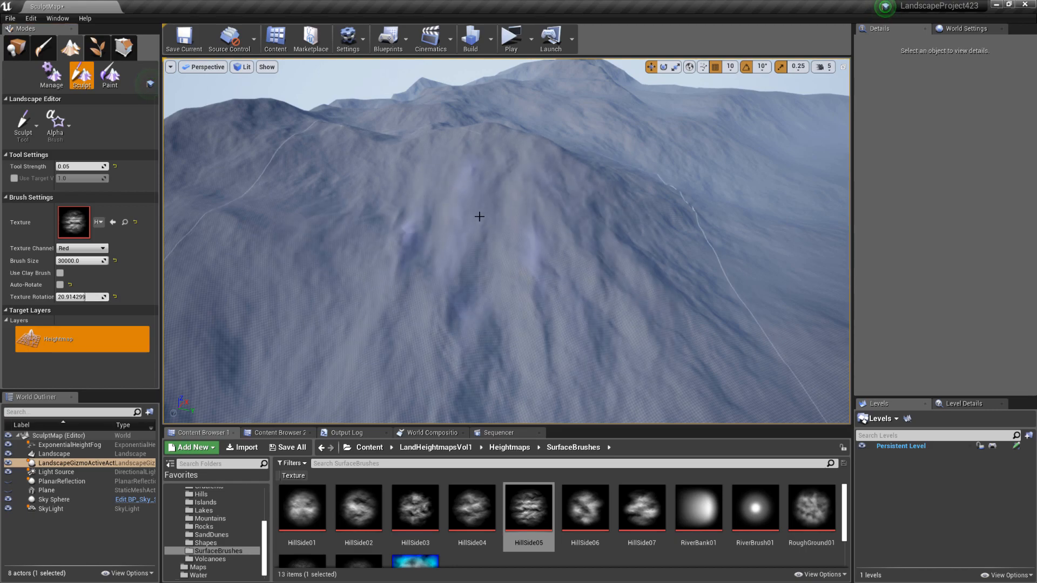
mouse_move(585, 236)
right_mouse_down()
mouse_move(571, 256)
mouse_move(559, 229)
mouse_move(589, 244)
mouse_move(559, 229)
mouse_move(570, 239)
mouse_move(561, 231)
mouse_move(611, 233)
right_mouse_up()
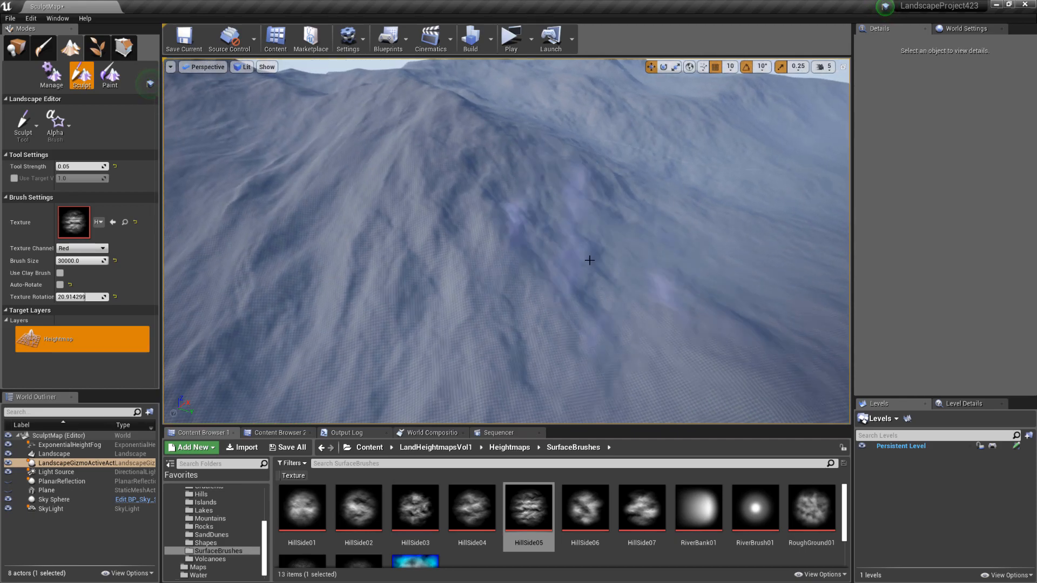
right_click_drag(627, 194, 574, 198)
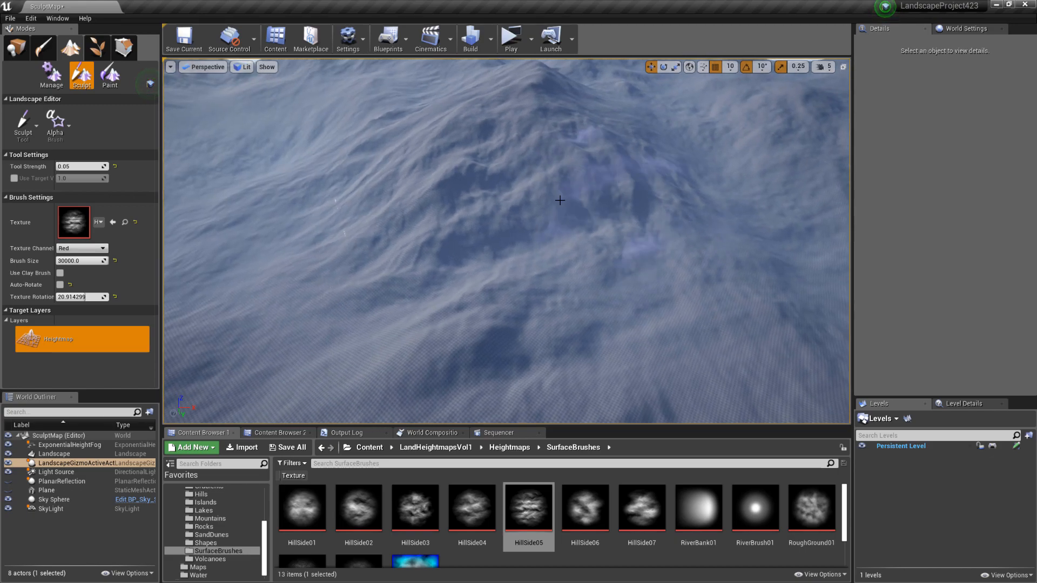
right_click_drag(568, 160, 556, 144)
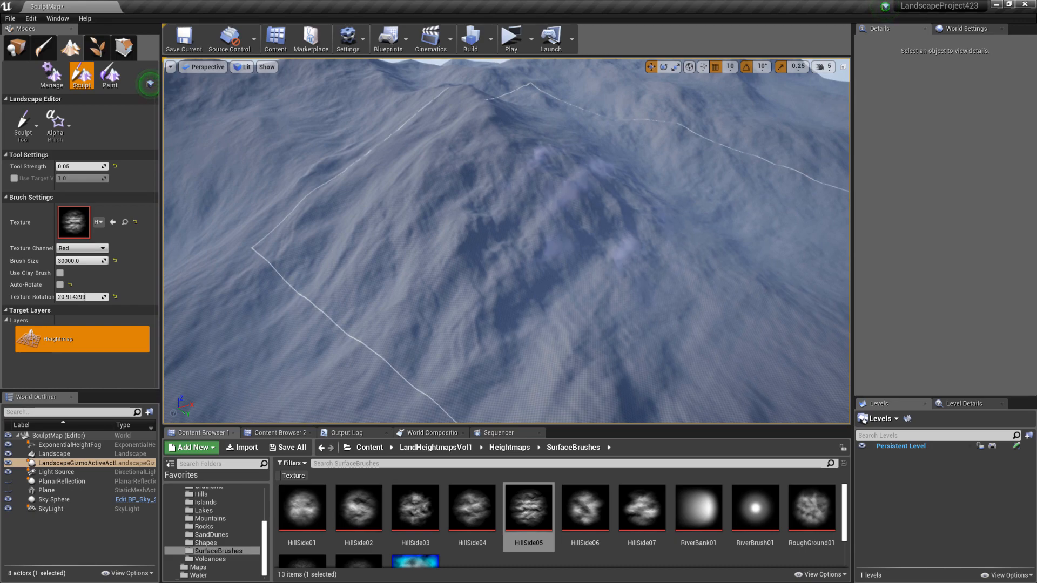
key("ctrl+z")
Set the texture rotation to about 103.2 and brush HillSide03 detail onto the smooth slope below the tall peak
mouse_move(517, 240)
right_mouse_down()
mouse_move(491, 252)
mouse_move(483, 224)
mouse_move(485, 242)
mouse_move(484, 220)
mouse_move(502, 215)
mouse_move(502, 226)
mouse_move(475, 224)
mouse_move(478, 237)
right_mouse_up()
key("w")
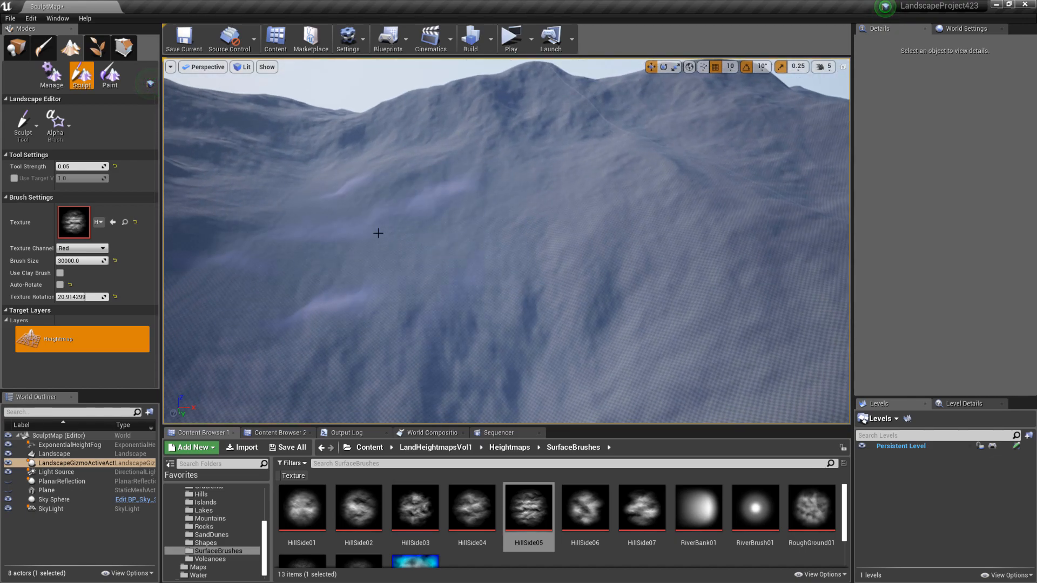
left_click_drag(80, 297, 140, 296)
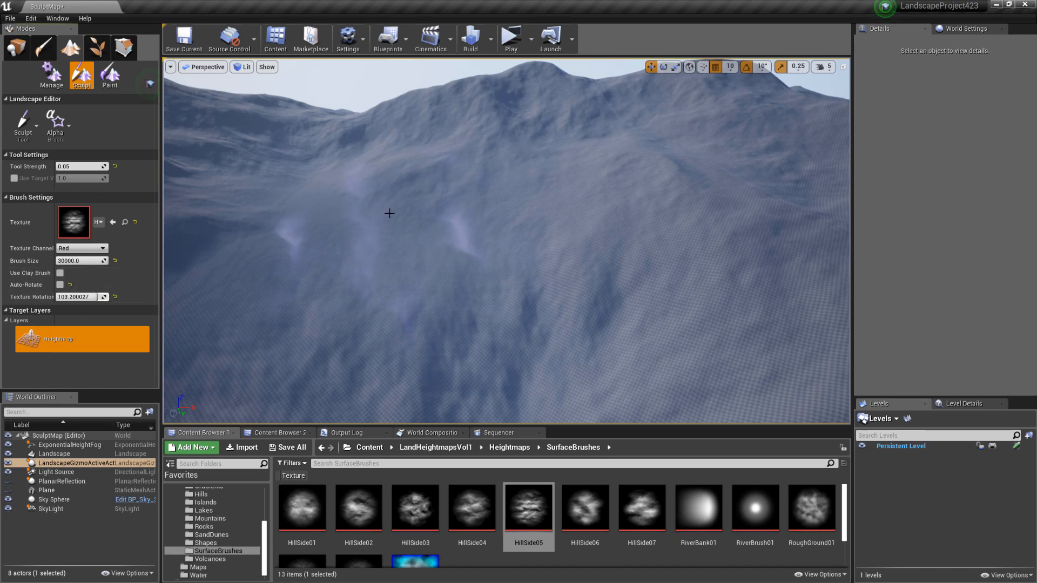
mouse_move(351, 240)
right_mouse_down()
mouse_move(350, 250)
mouse_move(518, 378)
mouse_move(554, 424)
right_mouse_up()
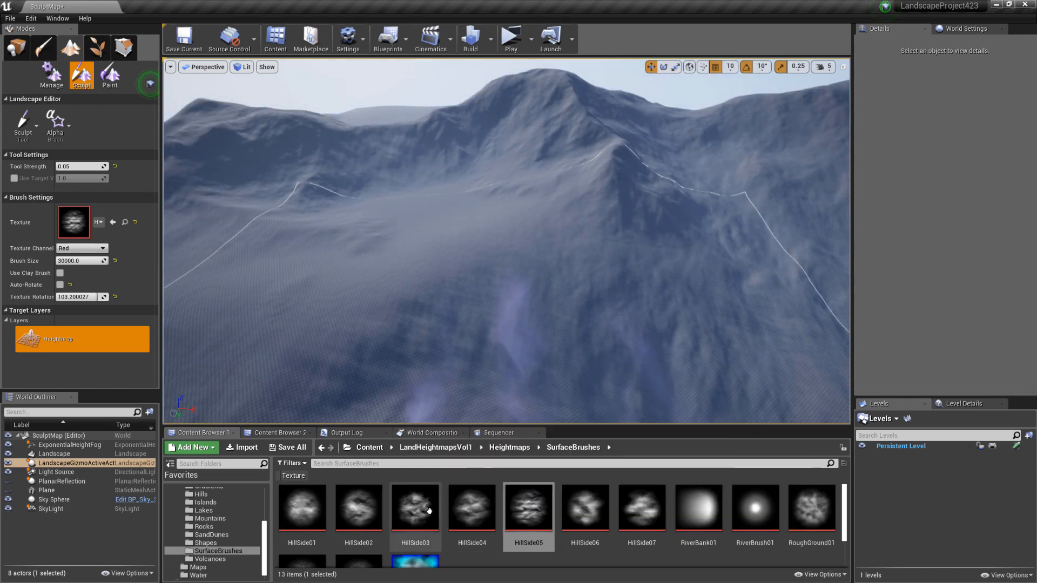
mouse_move(414, 508)
left_mouse_down()
mouse_move(163, 273)
mouse_move(73, 223)
left_mouse_up()
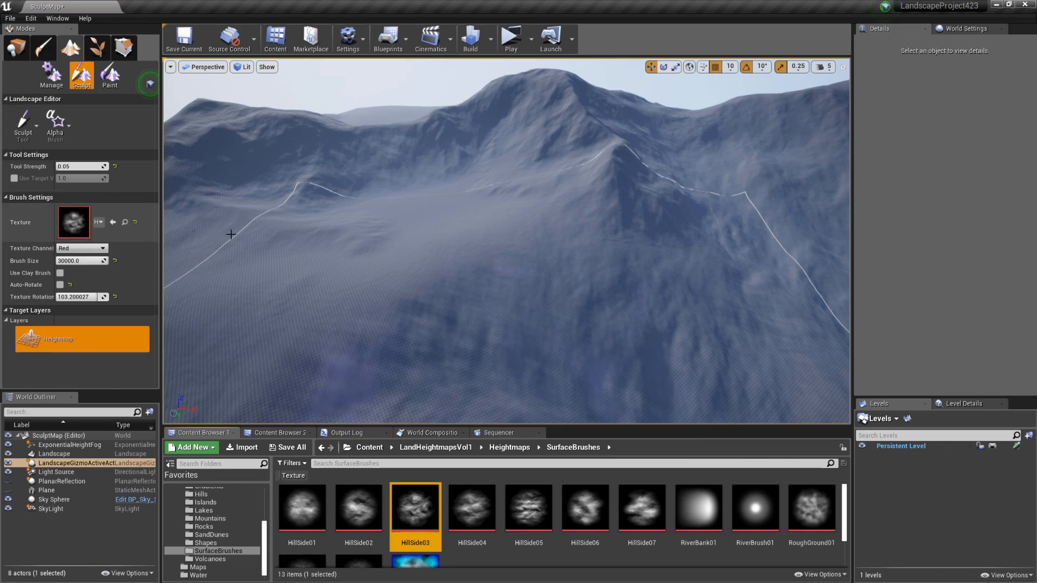
mouse_move(489, 255)
left_mouse_down()
mouse_move(486, 268)
mouse_move(483, 236)
left_mouse_up()
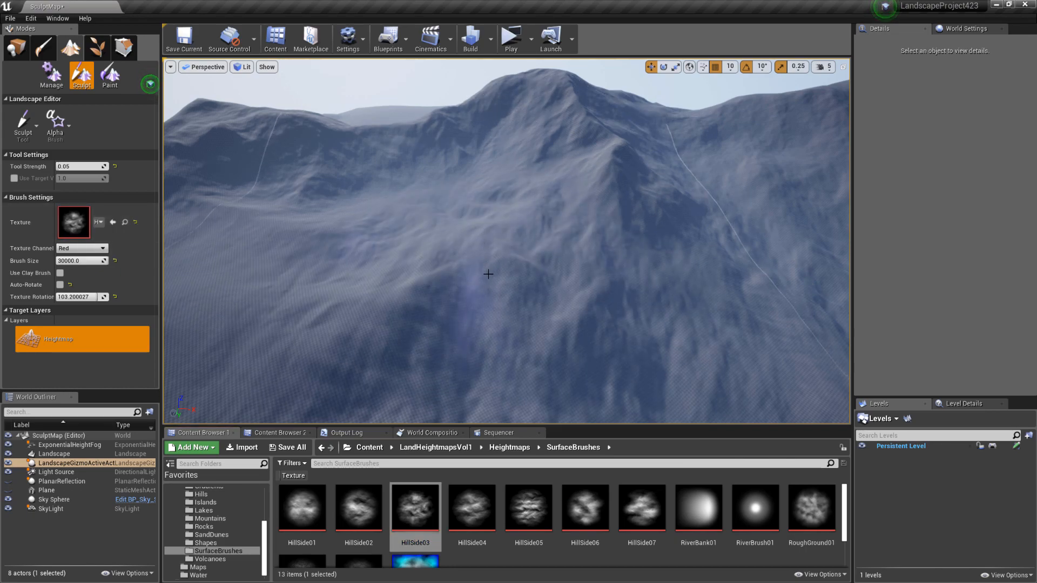
Smooth away the ridges on the steep hillside using the Smooth tool with a brush size of about 5436
right_click_drag(552, 276, 601, 277)
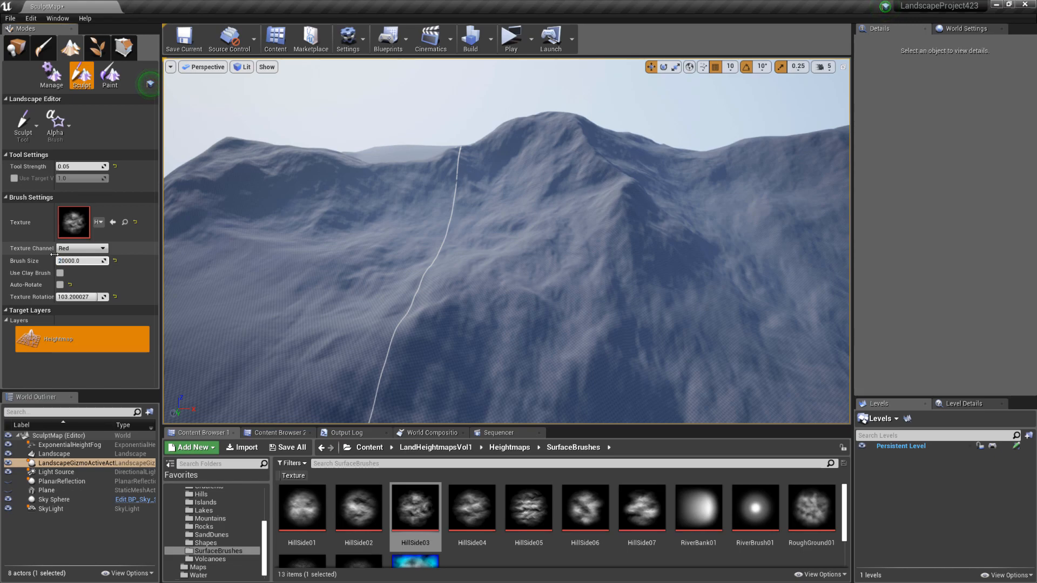
right_click_drag(199, 223, 199, 223)
right_click_drag(506, 241, 443, 282)
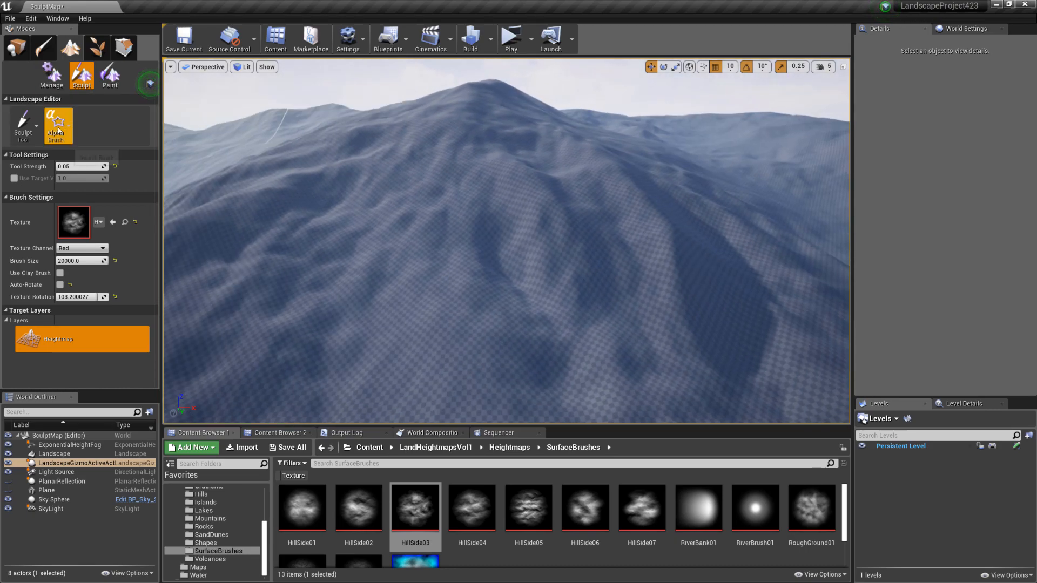
left_click(36, 137)
left_click(34, 203)
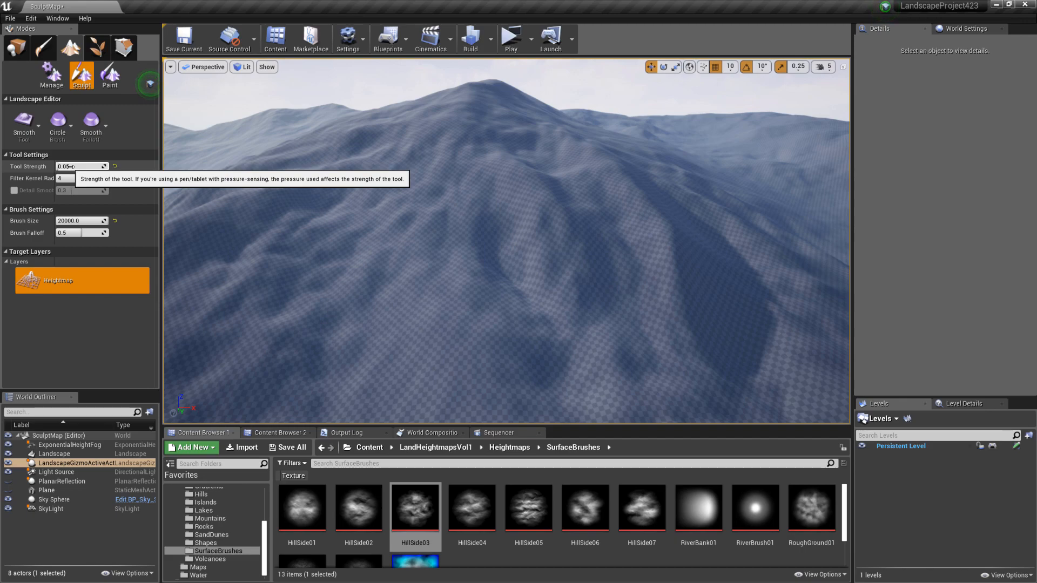
mouse_move(179, 211)
left_mouse_down()
mouse_move(283, 257)
mouse_move(440, 241)
mouse_move(412, 227)
left_mouse_up()
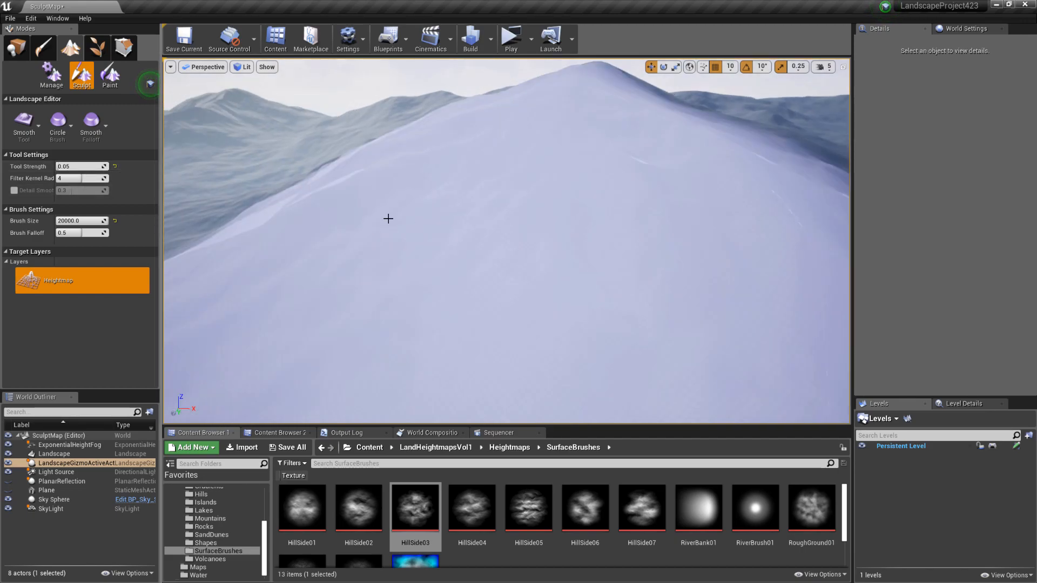
left_click_drag(81, 221, 92, 221)
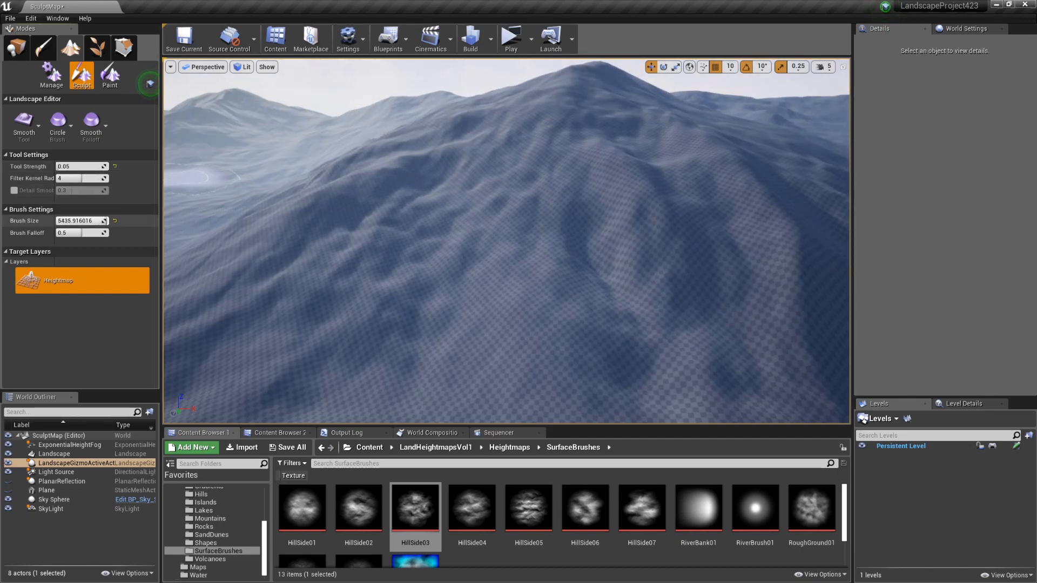
key("s")
right_click_drag(549, 250, 569, 248)
key("w")
mouse_move(530, 226)
left_mouse_down()
mouse_move(518, 238)
mouse_move(549, 227)
mouse_move(551, 199)
mouse_move(613, 238)
mouse_move(539, 176)
mouse_move(629, 241)
mouse_move(586, 225)
mouse_move(639, 215)
mouse_move(602, 212)
mouse_move(673, 257)
mouse_move(527, 192)
mouse_move(704, 282)
mouse_move(541, 204)
mouse_move(351, 236)
mouse_move(402, 225)
mouse_move(502, 282)
mouse_move(472, 294)
mouse_move(433, 245)
mouse_move(493, 217)
mouse_move(560, 211)
mouse_move(435, 219)
mouse_move(590, 277)
mouse_move(223, 168)
left_mouse_up()
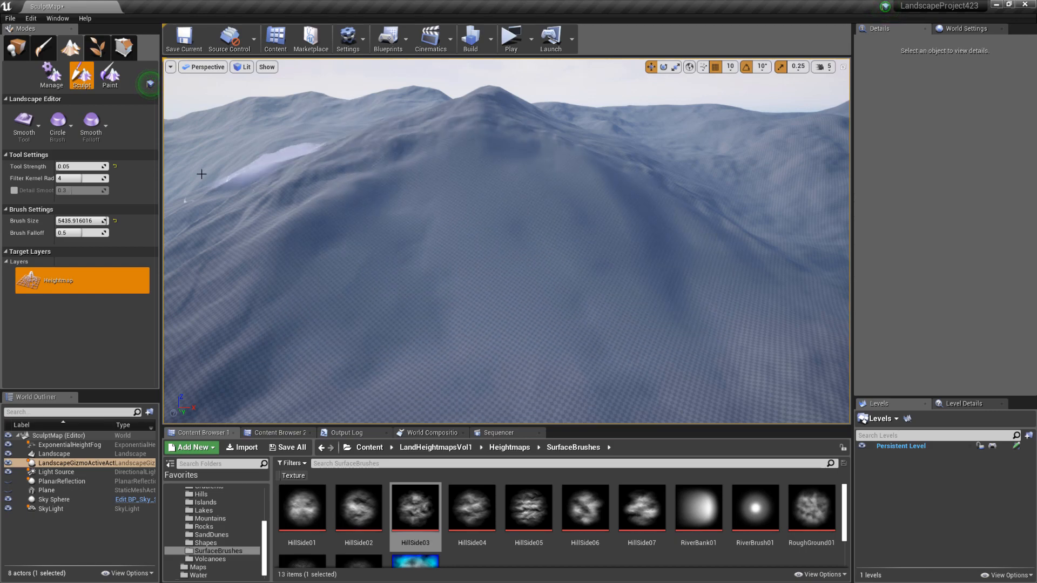
Return to the Sculpt tool and set up a HillSide07 alpha brush with size 15000 and texture rotation about 95
left_click(29, 139)
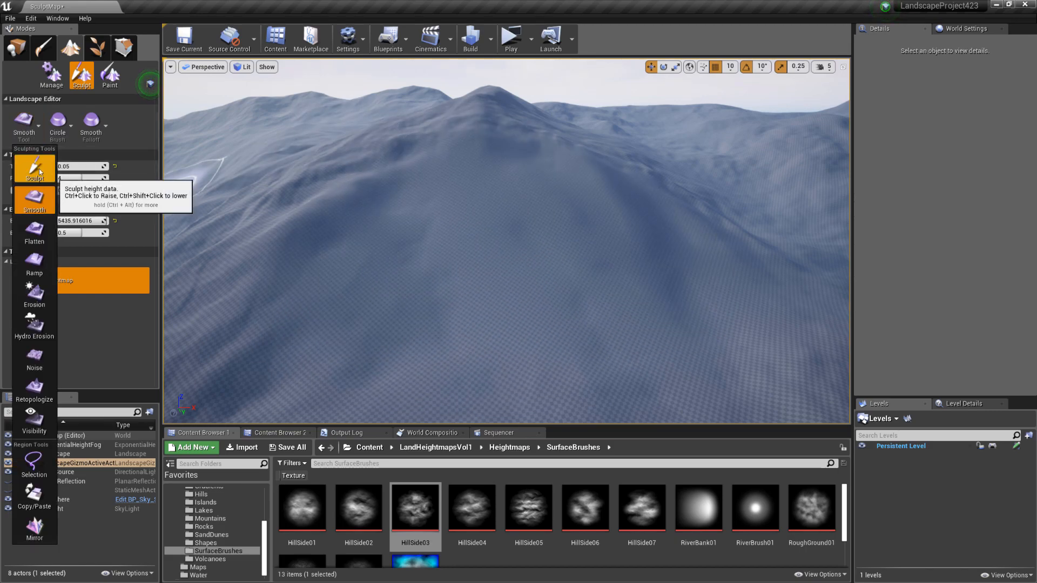
left_click(39, 169)
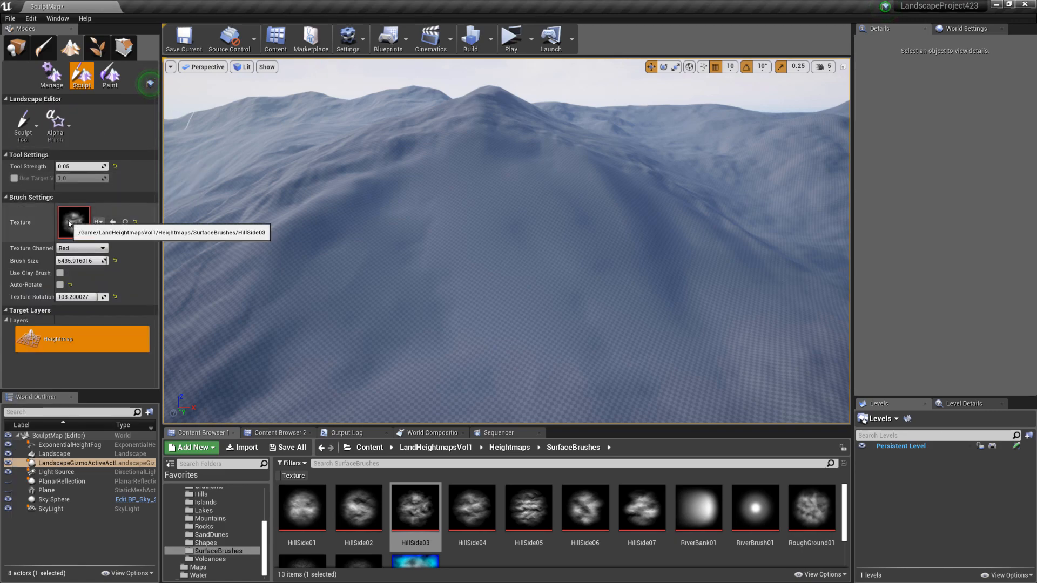
left_click(641, 507)
left_click_drag(404, 377, 80, 226)
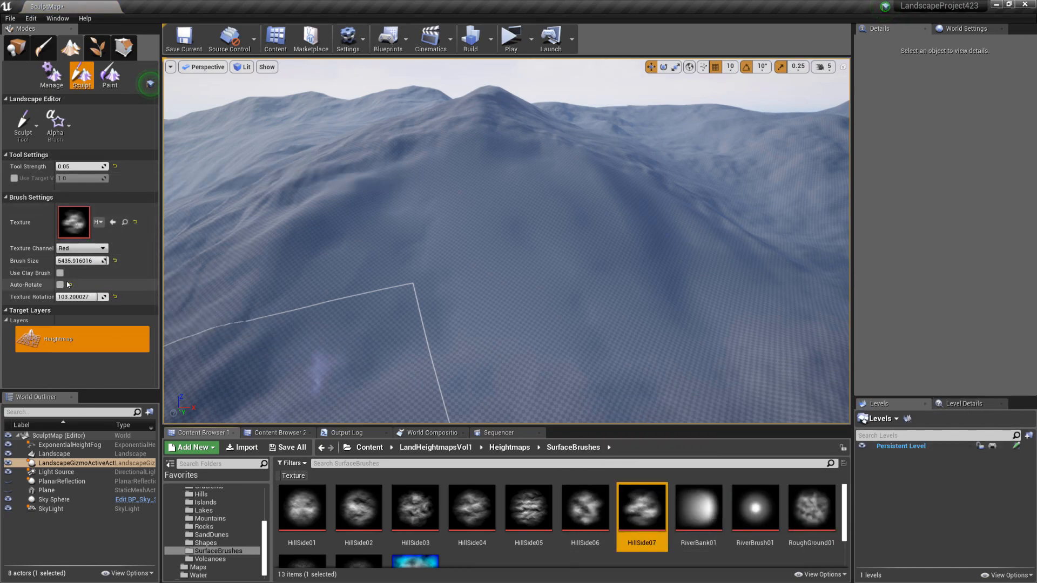
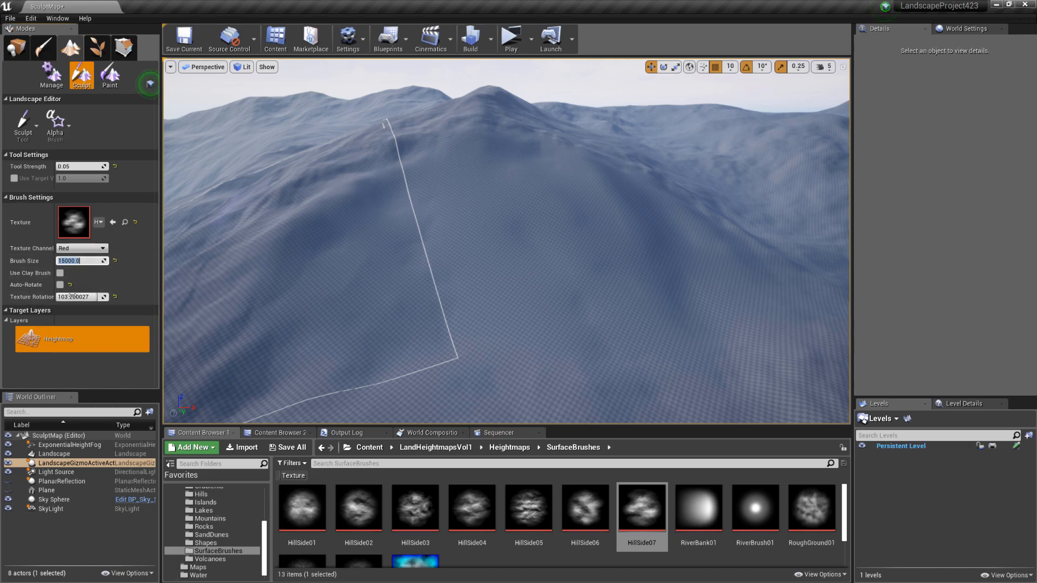
left_click_drag(87, 298, 86, 298)
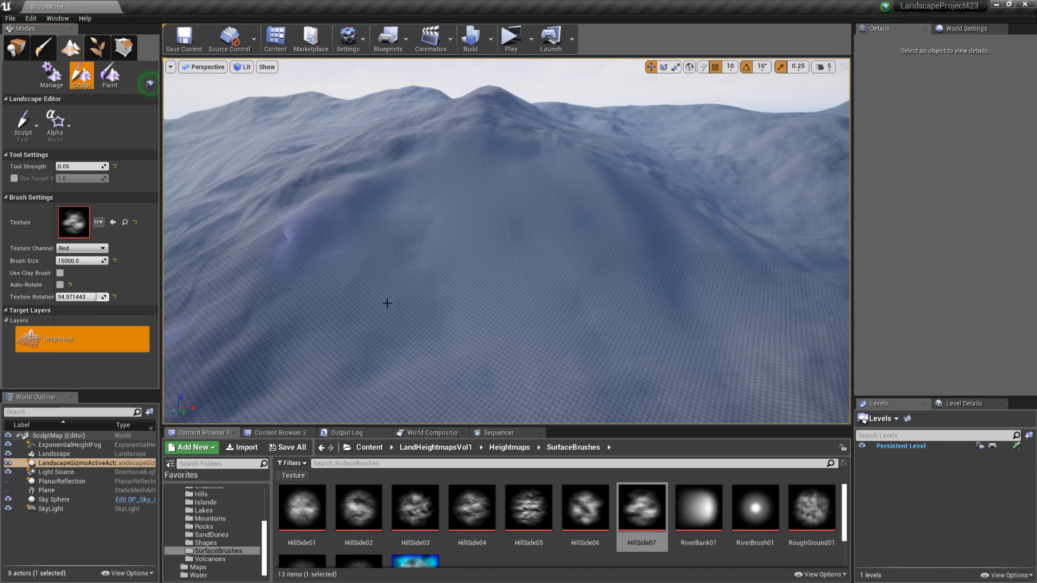
Brush HillSide07 detail across the smoothed hillside, turning the texture rotation to about 81.3, and add HillSide02 detail near its peak
mouse_move(547, 260)
left_mouse_down()
mouse_move(553, 273)
mouse_move(622, 241)
left_mouse_up()
right_click_drag(588, 225, 601, 237)
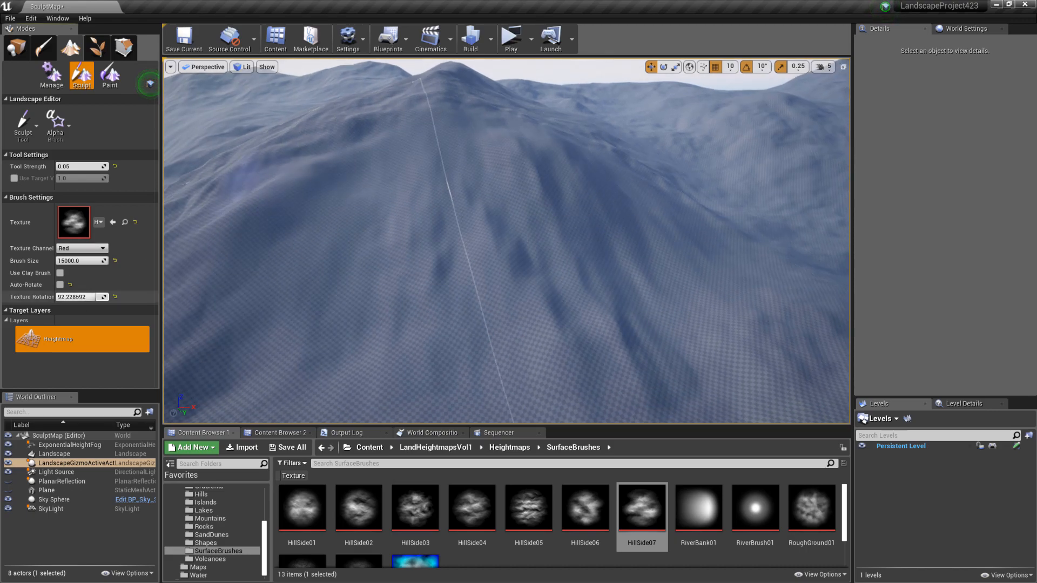
mouse_move(350, 218)
left_mouse_down()
mouse_move(361, 231)
mouse_move(533, 228)
mouse_move(528, 345)
left_mouse_up()
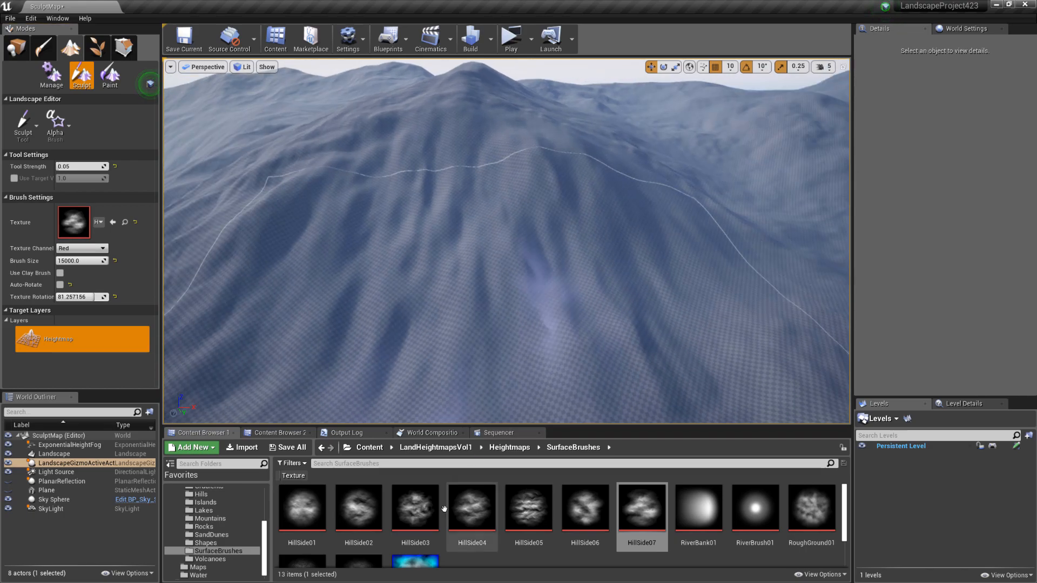
left_click_drag(368, 510, 74, 222)
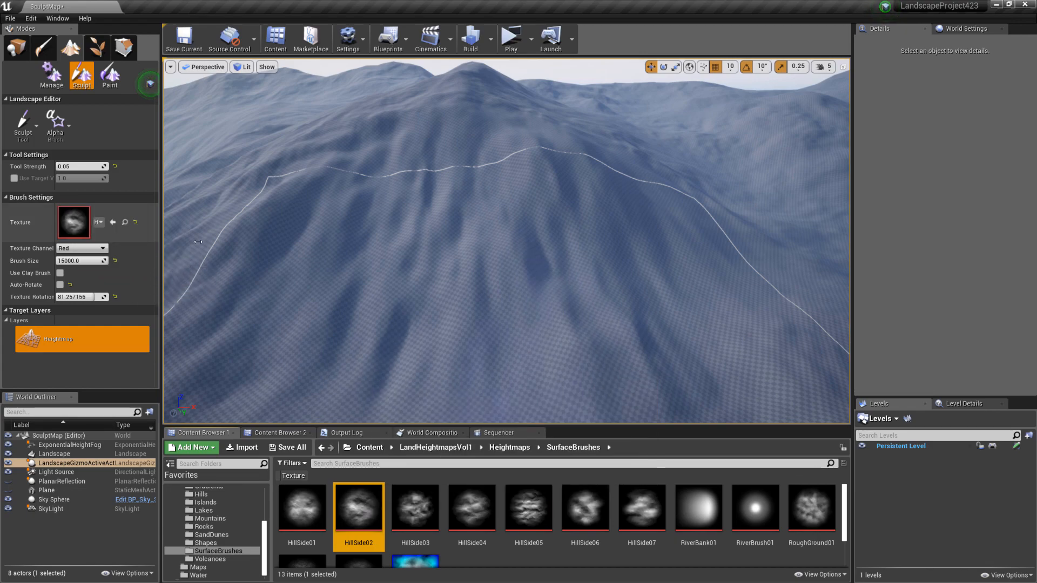
left_click_drag(449, 243, 440, 129)
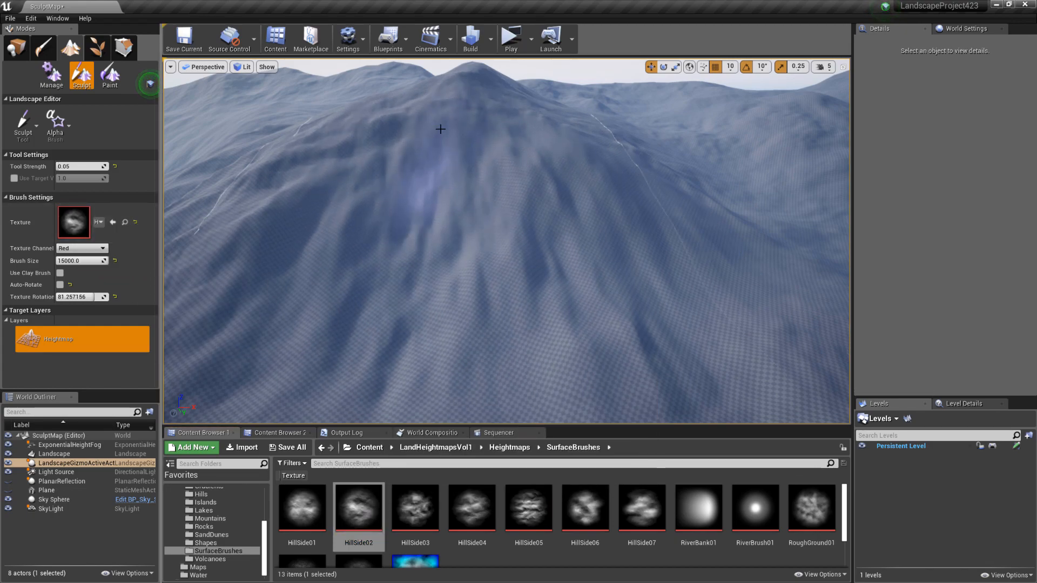
Assign HillSide04 as the brush texture, set the brush size to 20000 and brush more detail over the hillside
mouse_move(472, 508)
left_mouse_down()
mouse_move(317, 424)
mouse_move(76, 221)
left_mouse_up()
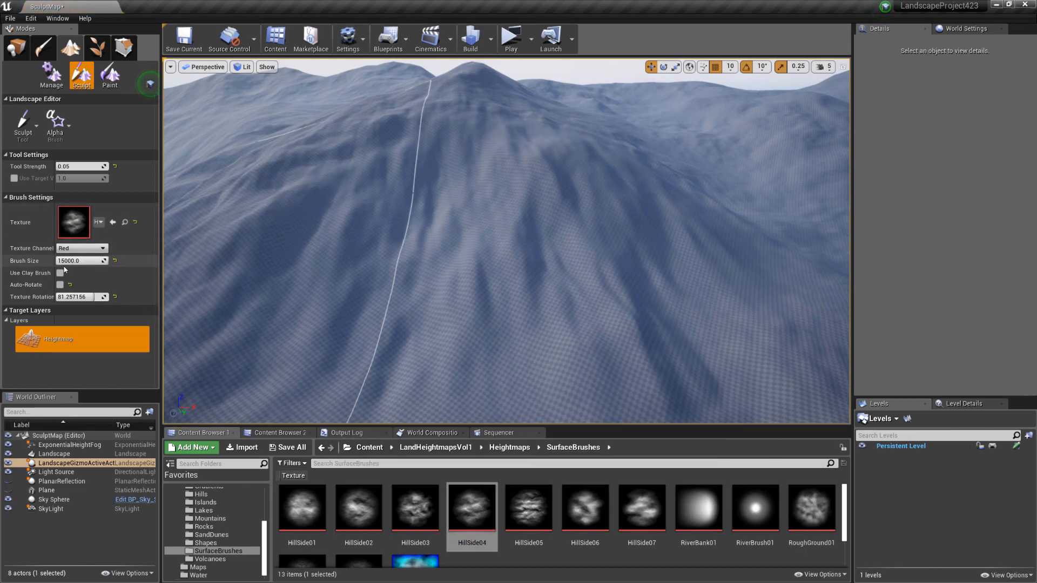
type("0")
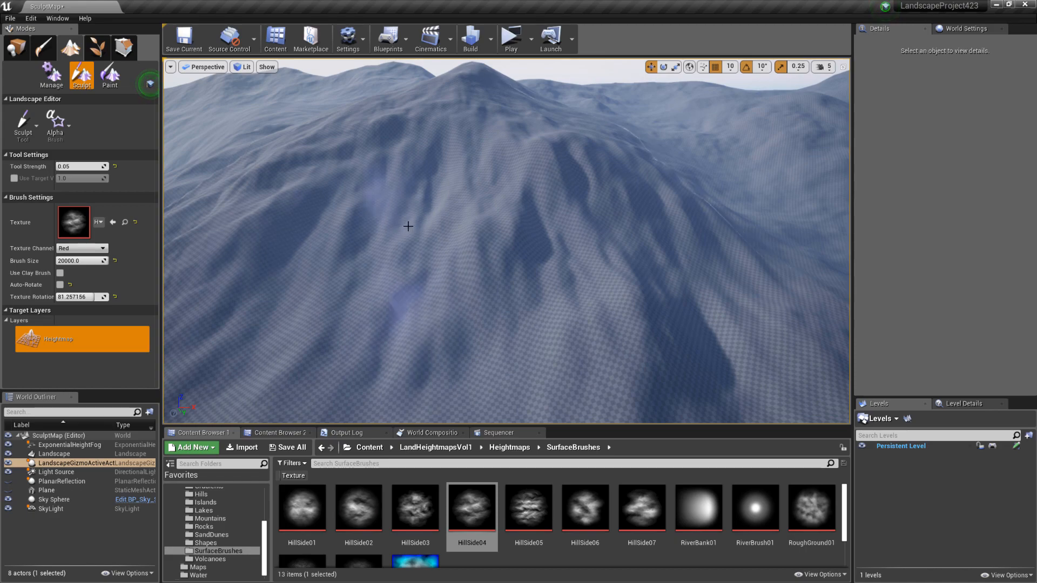
mouse_move(493, 270)
right_mouse_down()
mouse_move(507, 243)
mouse_move(532, 241)
mouse_move(499, 276)
right_mouse_up()
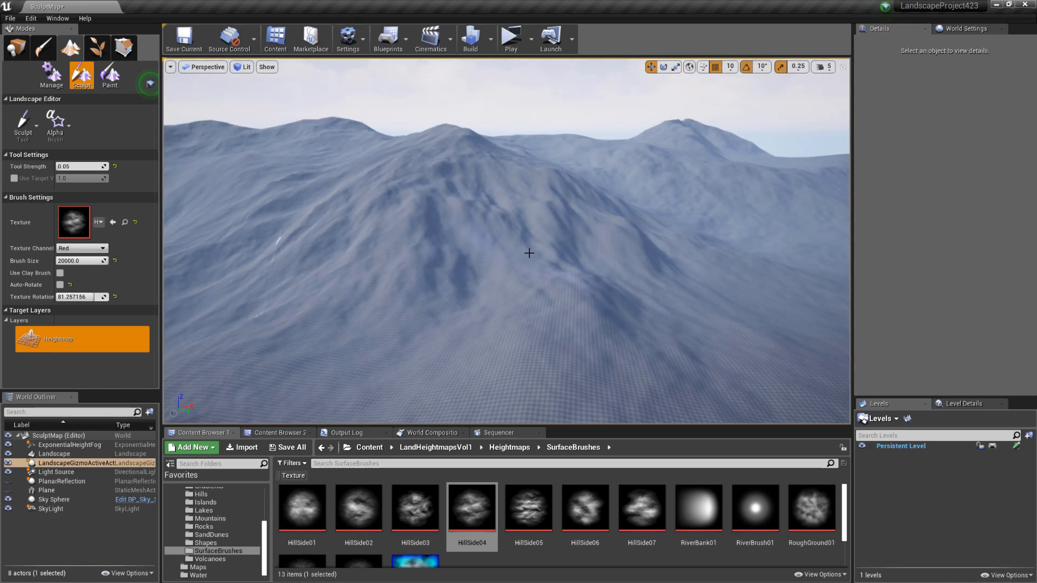
Assign Crater06 from the Craters heightmaps as the alpha brush texture and set the tool strength to 5
right_click_drag(585, 283, 346, 264)
mouse_move(587, 258)
right_mouse_down()
mouse_move(566, 264)
mouse_move(590, 260)
right_mouse_up()
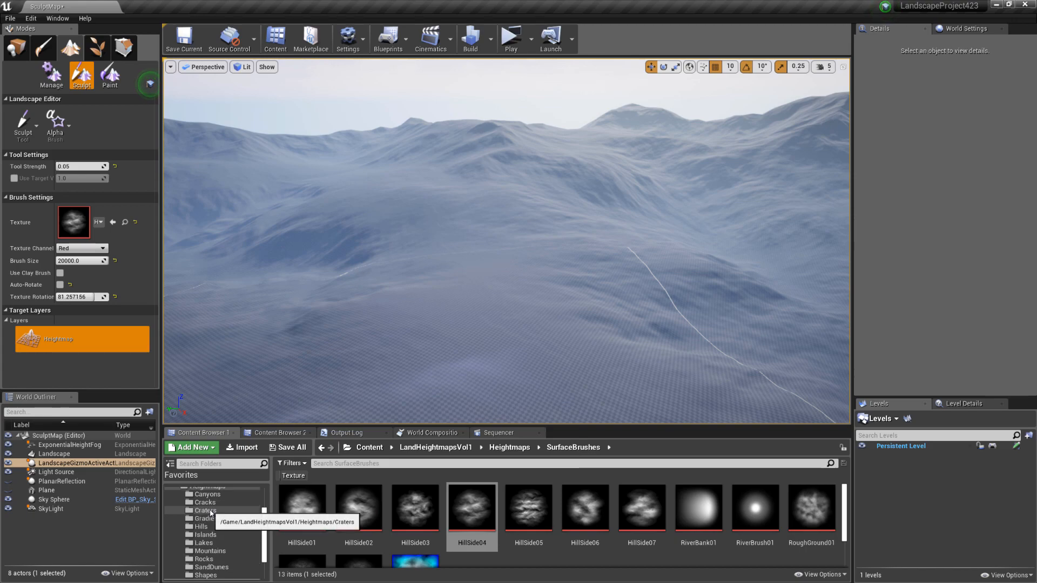
left_click(206, 511)
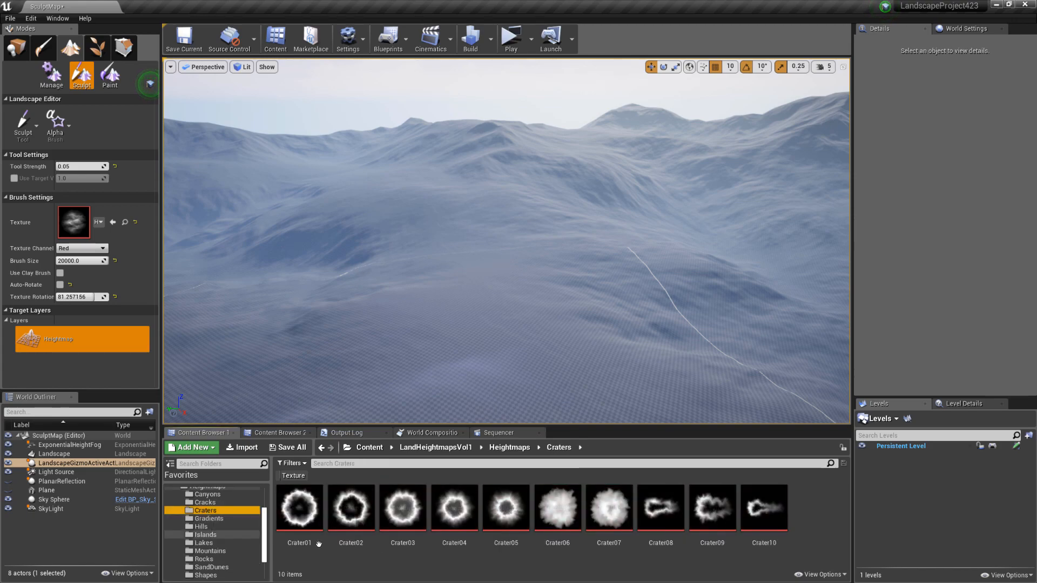
left_click(566, 510)
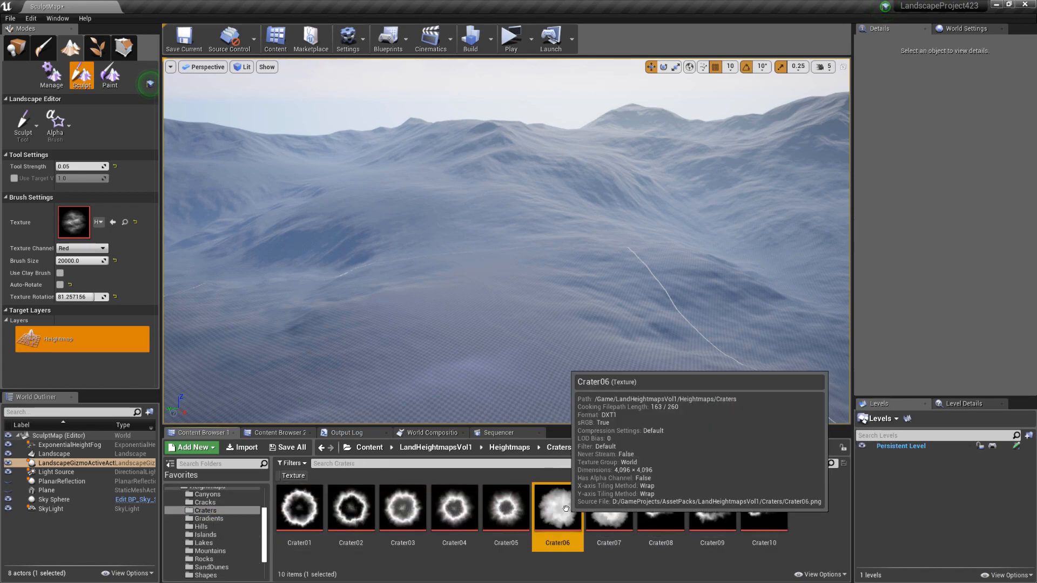
left_click_drag(70, 220, 72, 221)
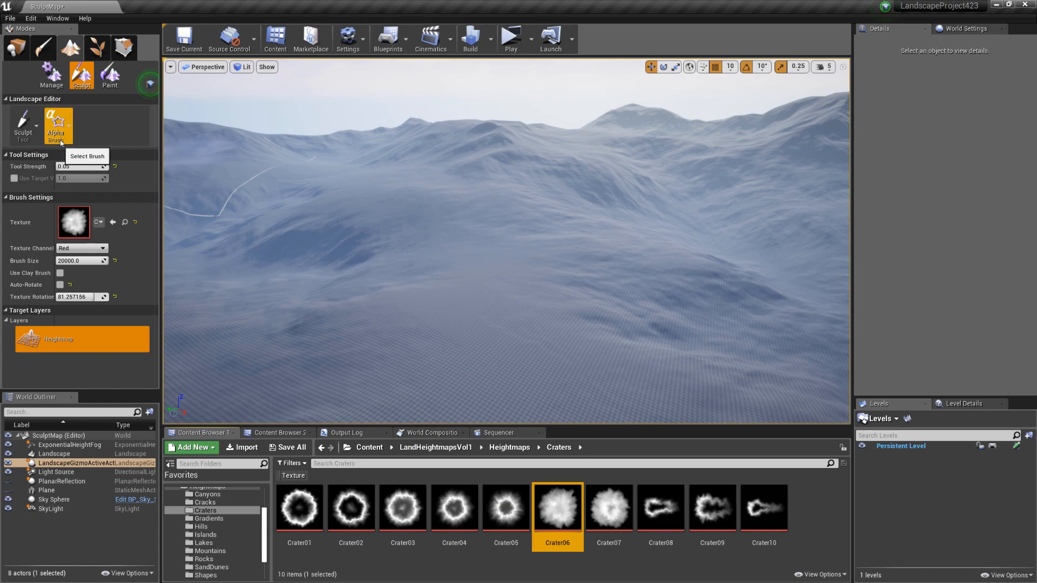
left_click(73, 166)
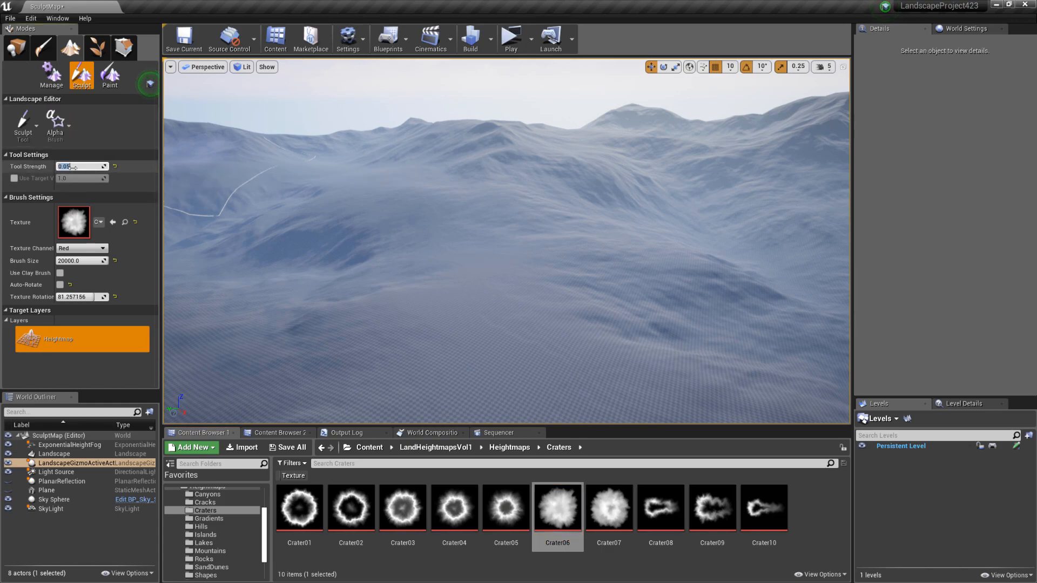
Try to sculpt a Crater06 stamp onto the smooth hill and undo it
mouse_move(470, 270)
left_mouse_down()
mouse_move(480, 274)
mouse_move(434, 255)
mouse_move(523, 262)
mouse_move(506, 276)
mouse_move(497, 267)
left_mouse_up()
right_click_drag(496, 266, 497, 266)
key("ctrl+z")
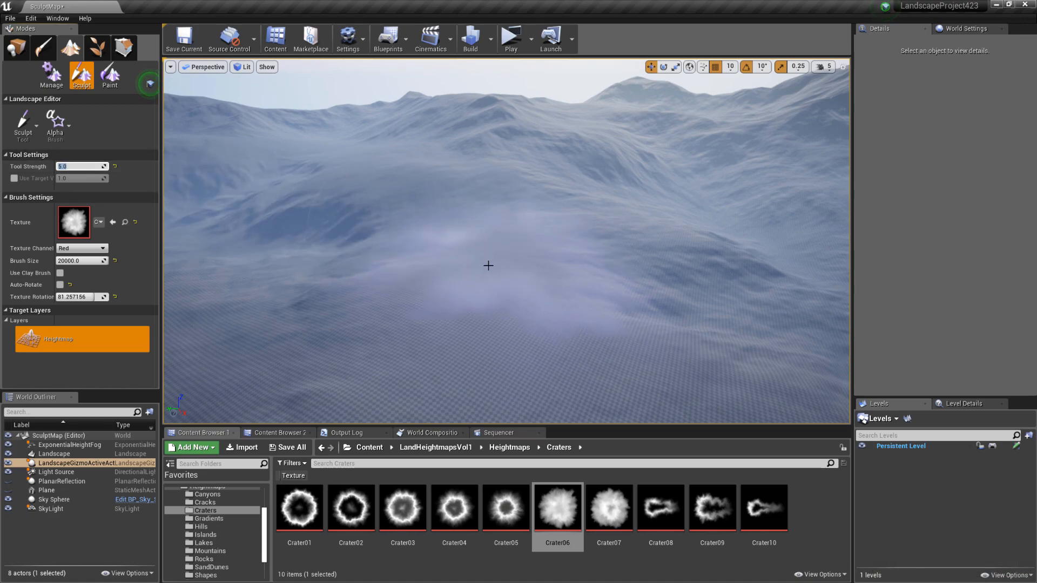
right_click_drag(486, 250, 520, 270)
key("ctrl+z")
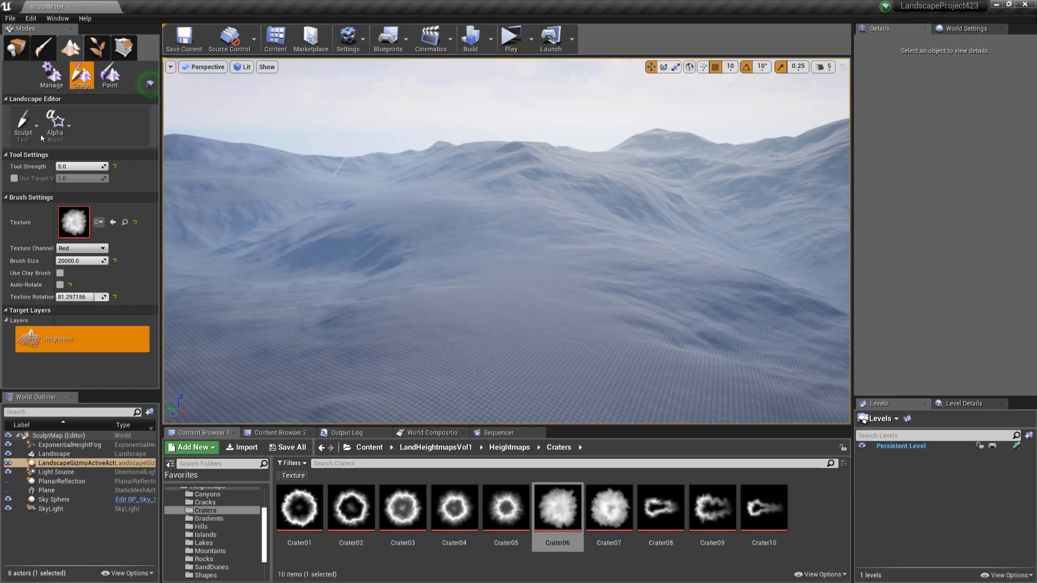
Switch to the Flatten tool with an Alpha brush, set the tool strength to 1 and enable the flatten target
left_click(24, 141)
left_click(35, 232)
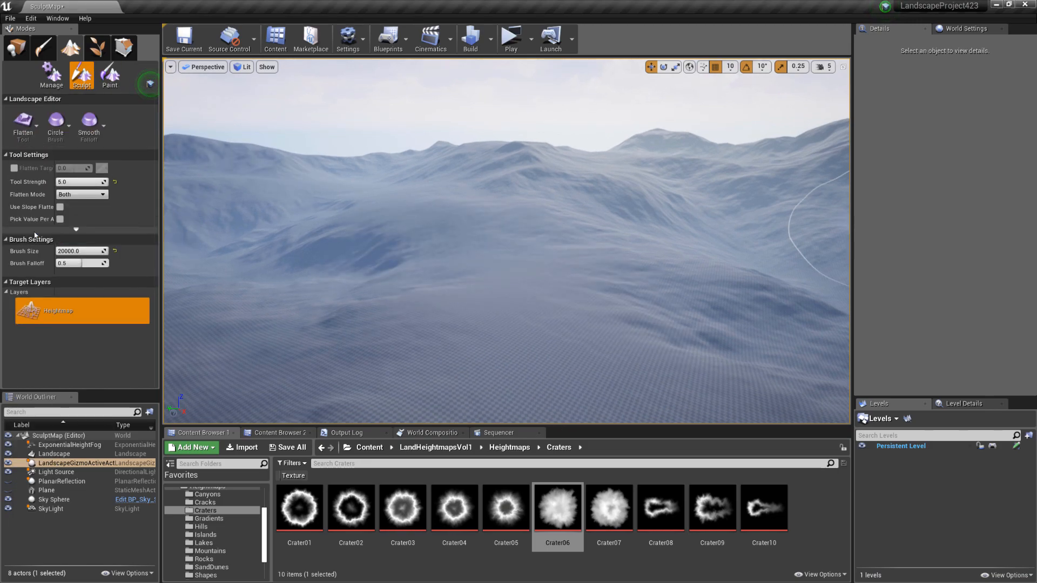
left_click(56, 125)
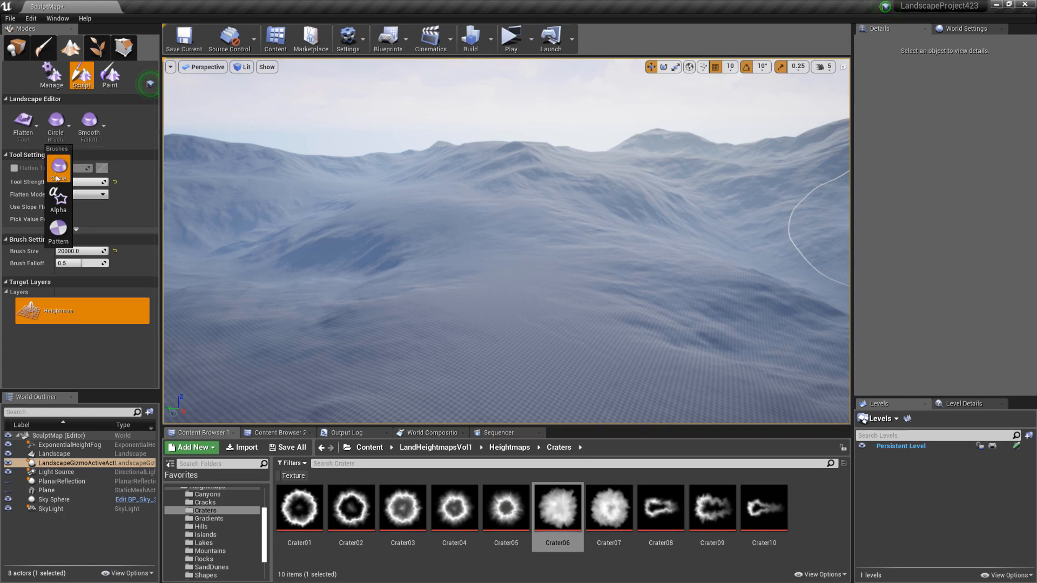
left_click(57, 199)
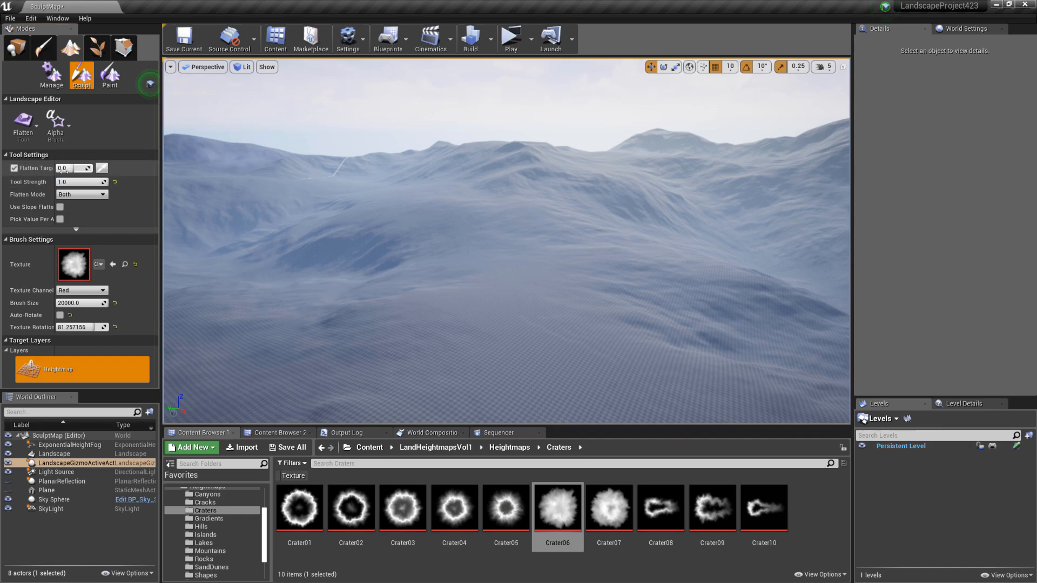
Set the flatten target to about -1857.031 and change the flatten mode to Lower
mouse_move(518, 252)
right_mouse_down()
mouse_move(516, 297)
mouse_move(575, 244)
mouse_move(483, 248)
right_mouse_up()
mouse_move(590, 243)
right_mouse_down()
mouse_move(583, 222)
mouse_move(581, 239)
right_mouse_up()
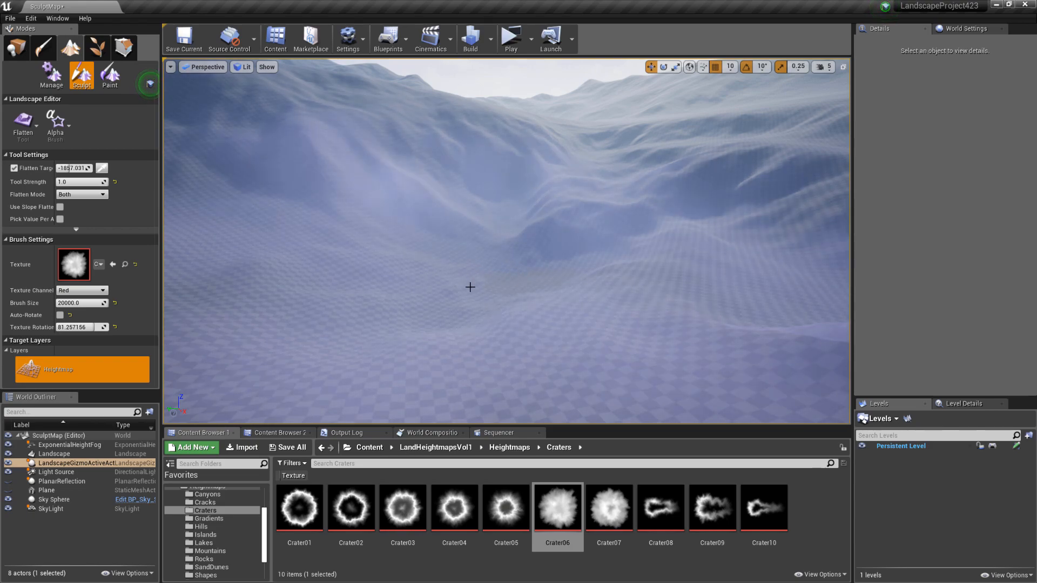
mouse_move(541, 278)
right_mouse_down()
mouse_move(637, 273)
mouse_move(542, 284)
mouse_move(489, 269)
mouse_move(492, 280)
right_mouse_up()
key("w")
key("s")
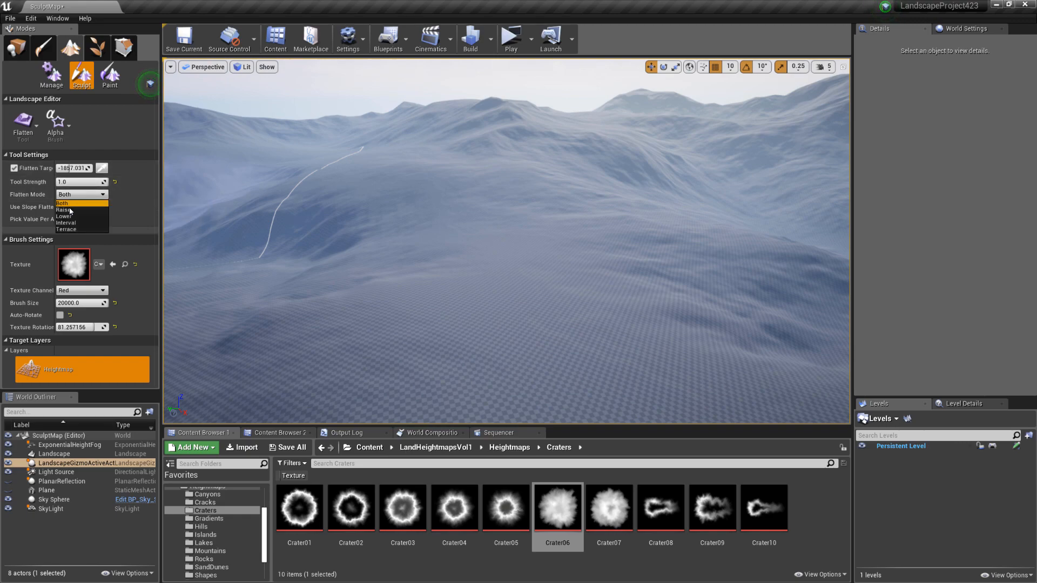
left_click(64, 217)
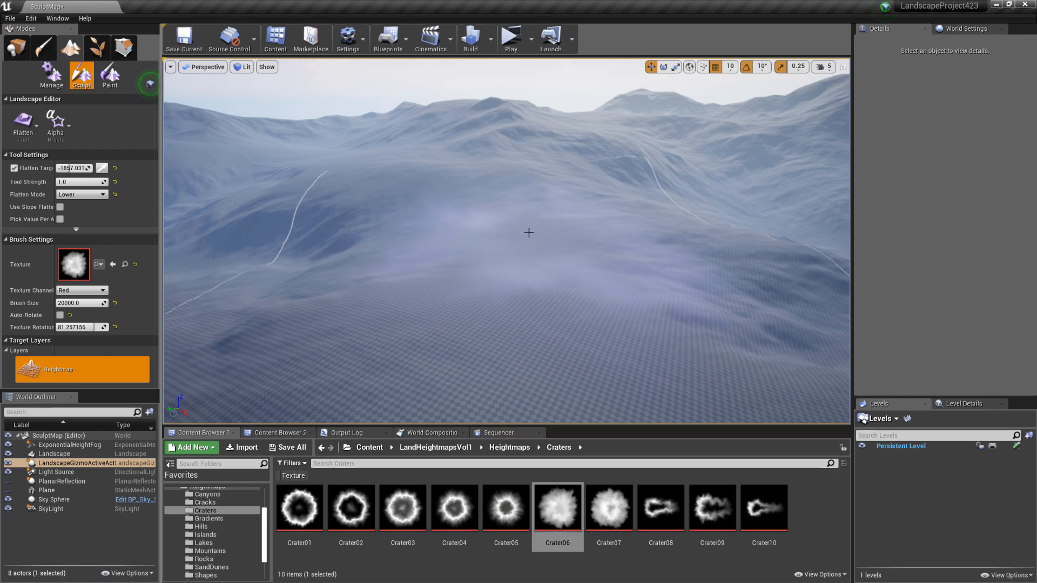
Try to flatten a Crater06 hollow into the smooth hill in Lower mode and undo it
left_click_drag(529, 234, 524, 241)
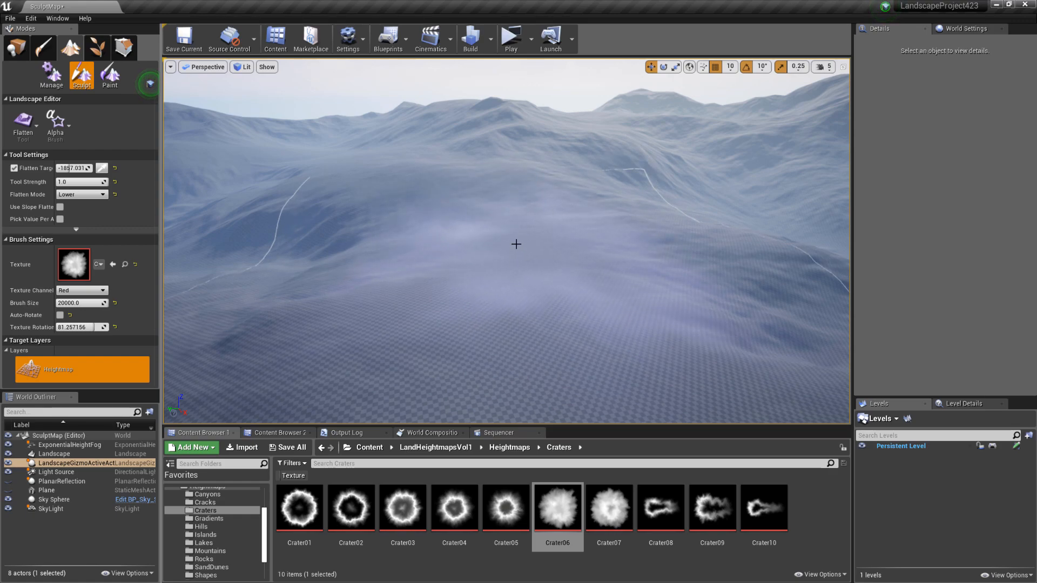
left_click(520, 245)
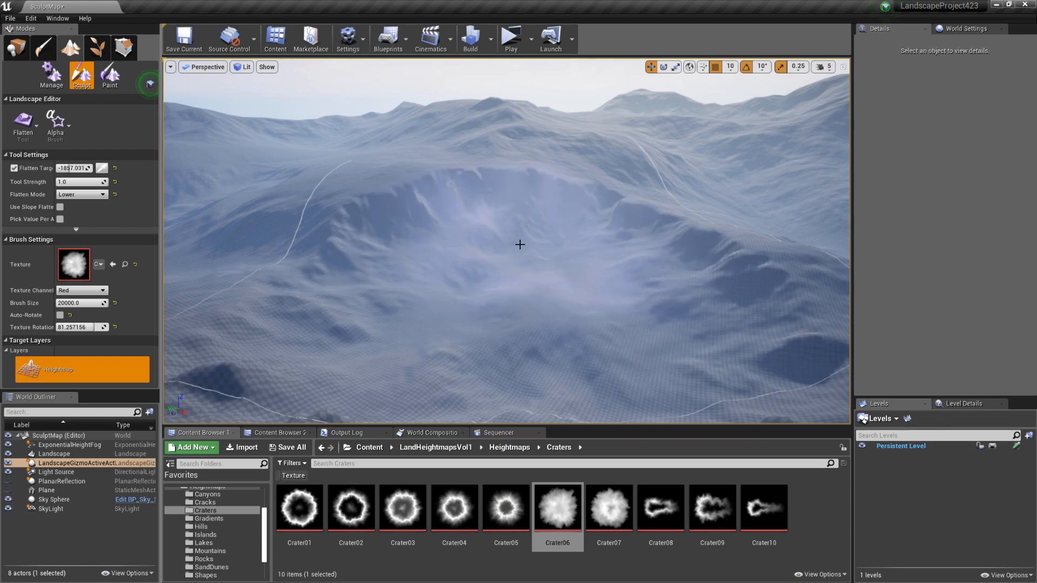
mouse_move(531, 249)
right_mouse_down()
mouse_move(436, 245)
mouse_move(466, 226)
mouse_move(549, 246)
mouse_move(580, 224)
right_mouse_up()
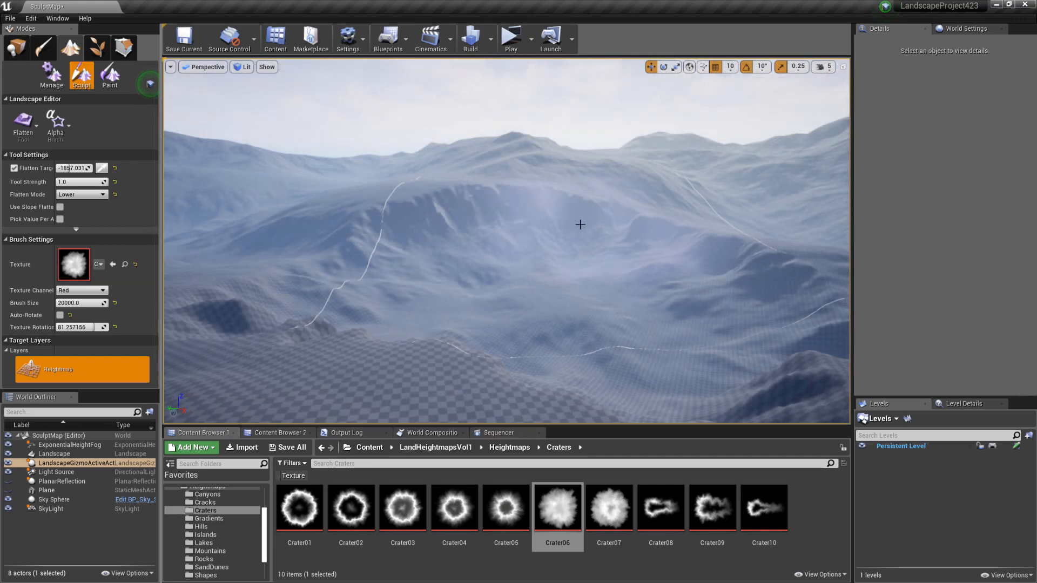
key("ctrl+z")
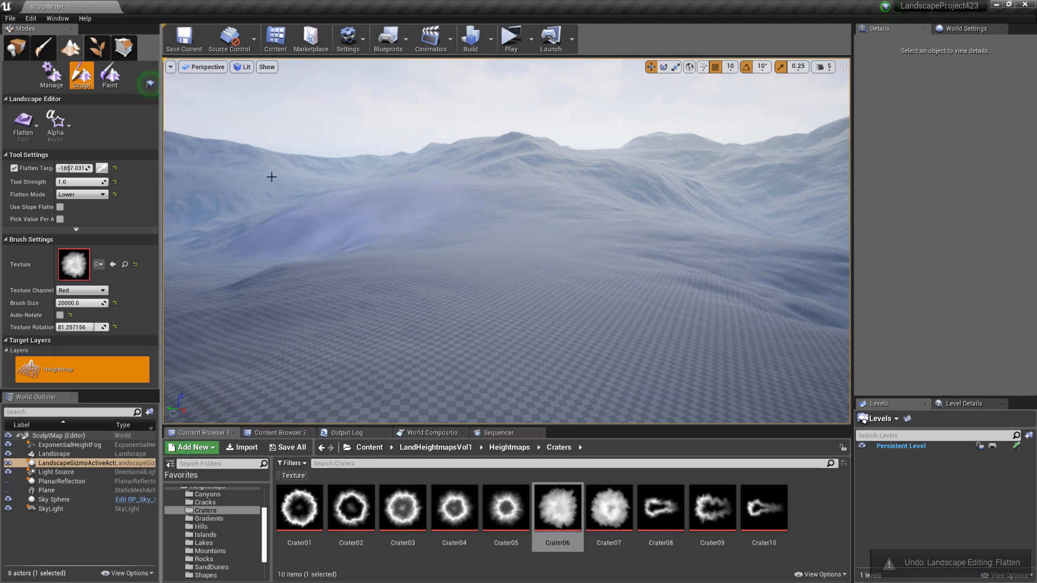
Set the flatten target to -1200, try a shallower Crater06 hollow on the hill and undo it
left_click(69, 168)
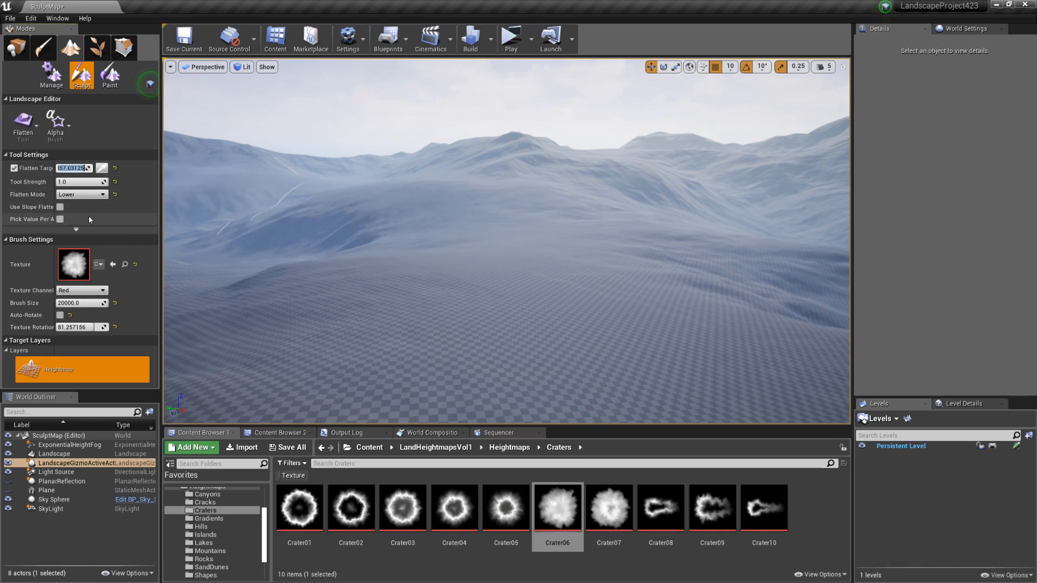
type("-1200")
key("Return")
mouse_move(546, 237)
left_mouse_down()
mouse_move(553, 233)
mouse_move(527, 243)
left_mouse_up()
left_click(527, 243)
mouse_move(525, 241)
right_mouse_down()
mouse_move(594, 258)
mouse_move(563, 261)
mouse_move(600, 276)
mouse_move(548, 248)
right_mouse_up()
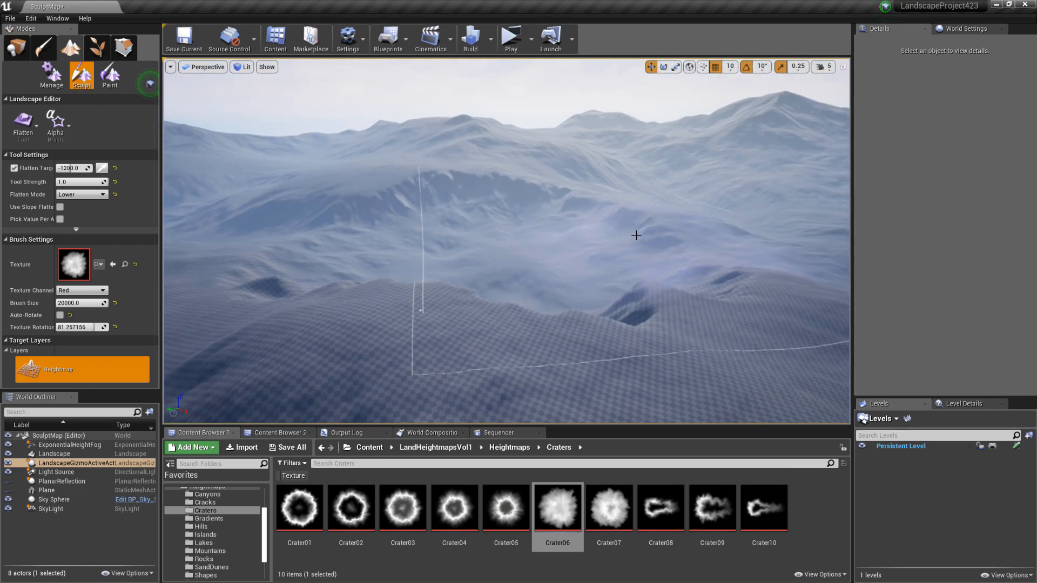
key("ctrl+z")
key("ctrl+z")
key("ctrl+z")
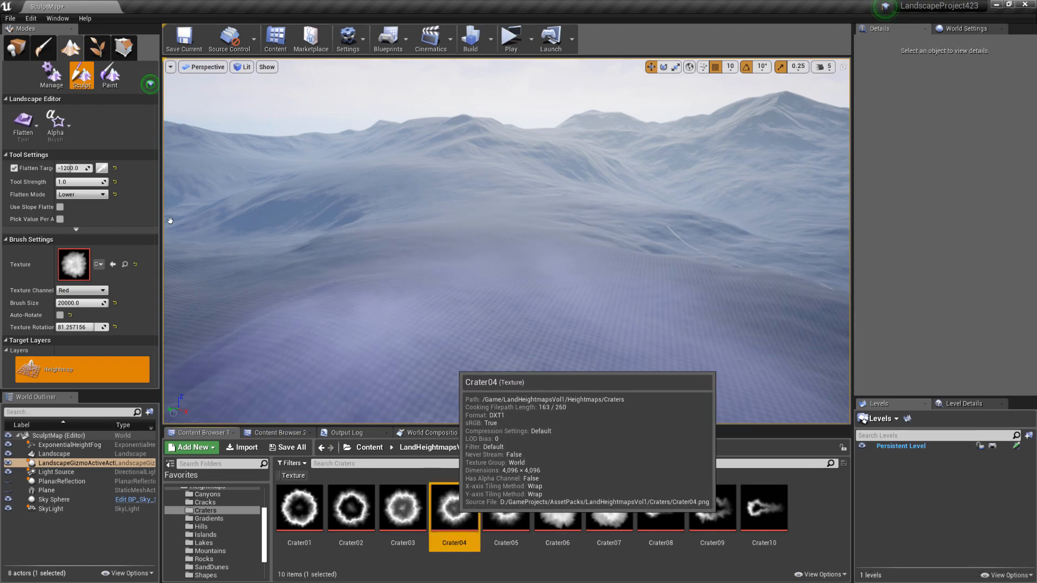
Assign Crater04 as the brush texture and switch back to the Sculpt tool
left_click_drag(87, 256, 75, 265)
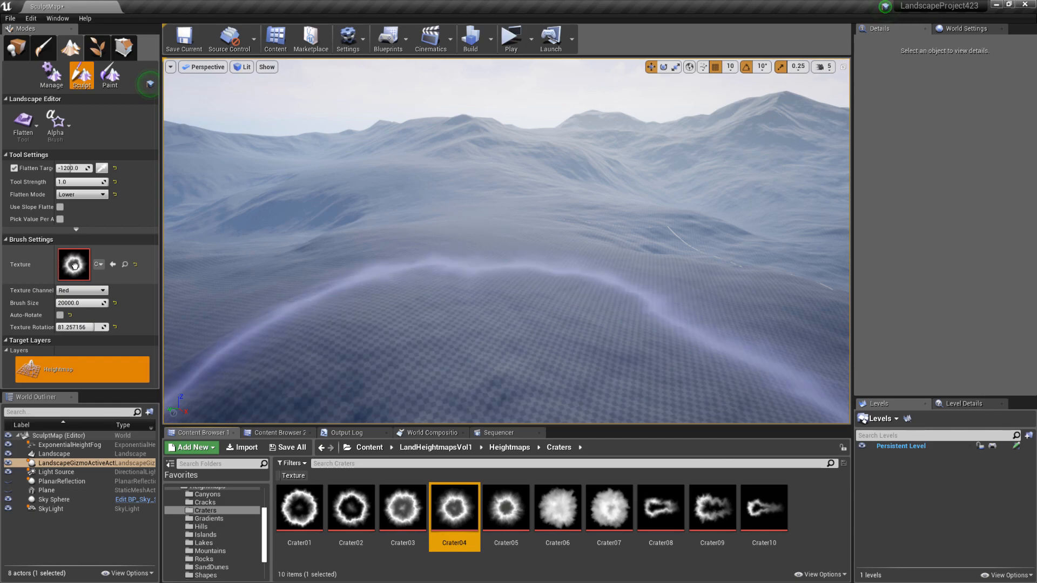
left_click(23, 130)
left_click(32, 165)
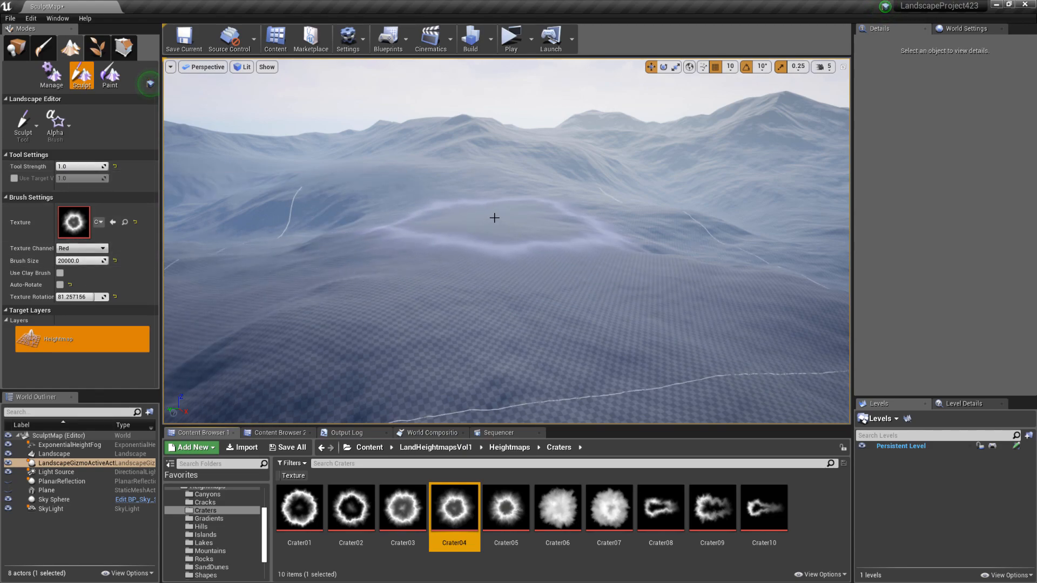
mouse_move(487, 219)
right_mouse_down()
mouse_move(439, 216)
mouse_move(605, 244)
mouse_move(632, 230)
mouse_move(591, 215)
mouse_move(513, 212)
mouse_move(535, 249)
right_mouse_up()
key("w")
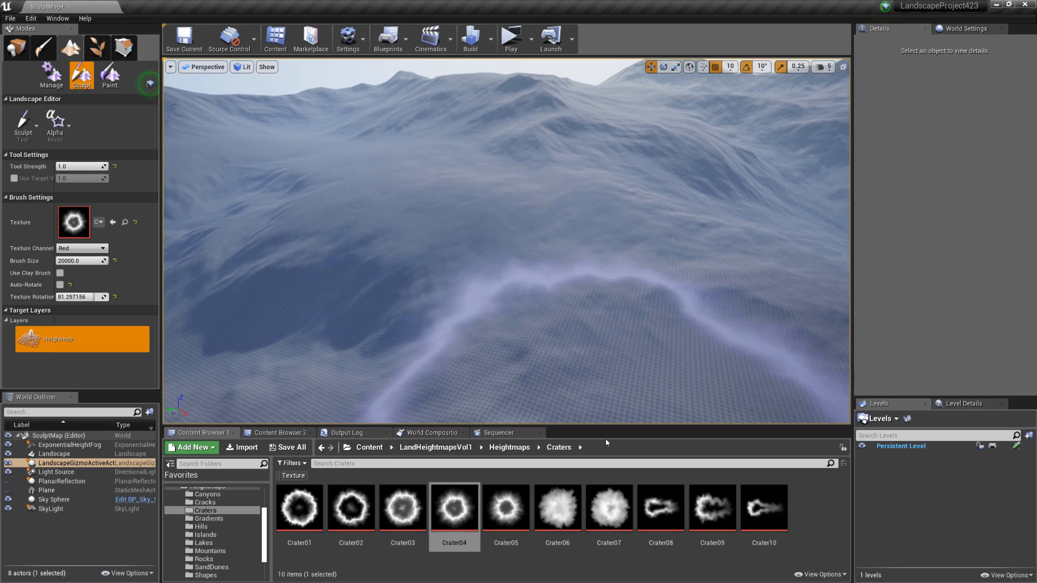
Assign Crater05 as the brush texture, try to sculpt a crater rim on the hill and undo it
left_click_drag(523, 517, 327, 374)
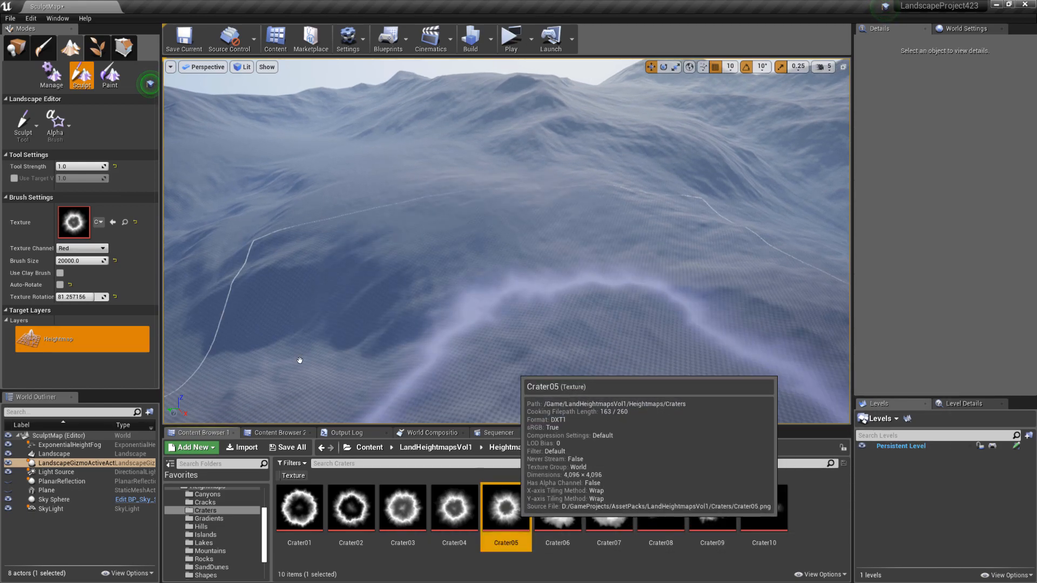
left_click_drag(75, 221, 75, 222)
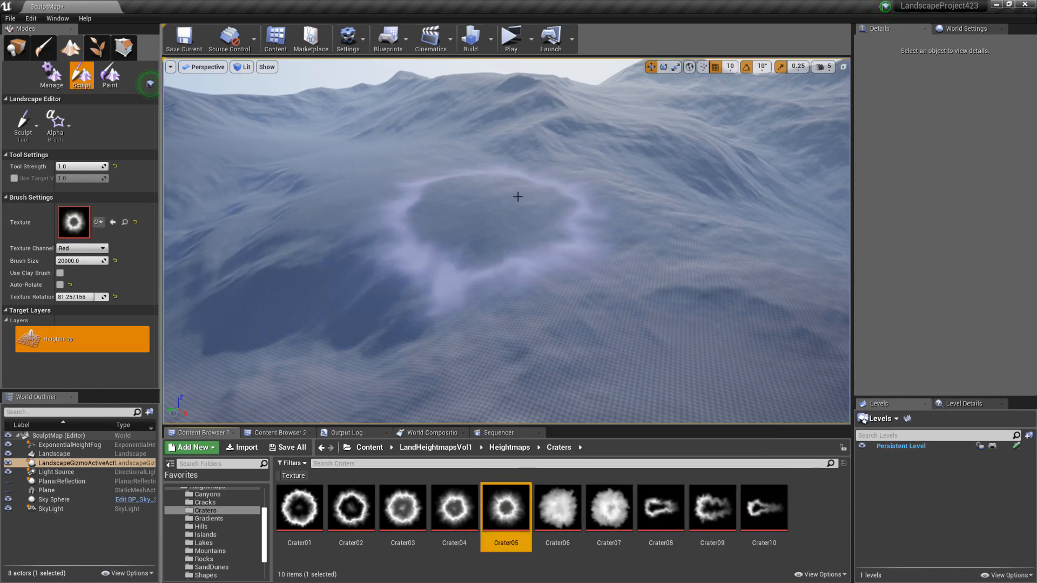
right_click_drag(589, 221, 532, 184)
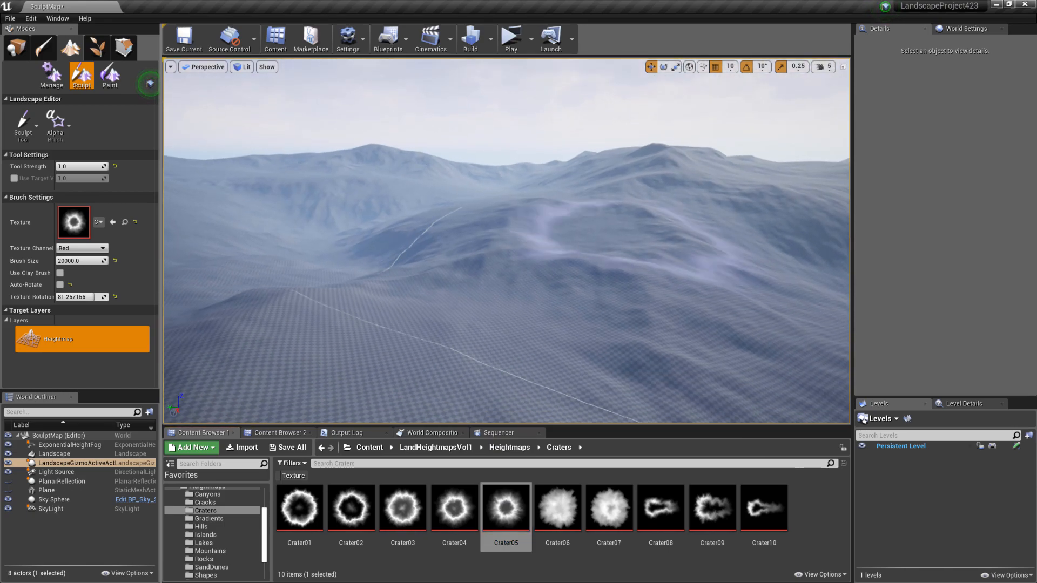
key("ctrl+z")
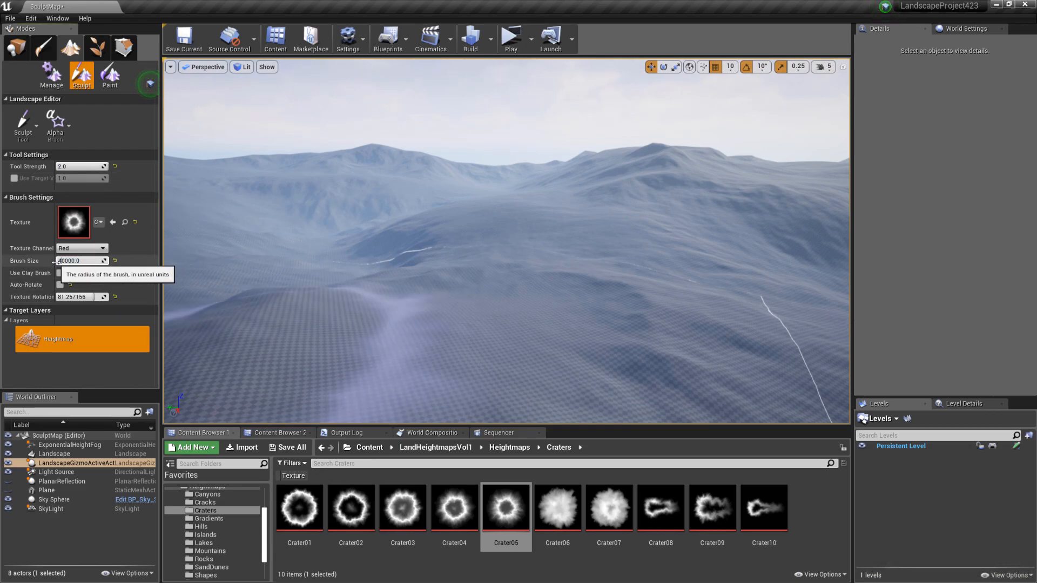
Try to sculpt a large crater rim with Crater02 at tool strength 2 and brush size 40000, and undo it
left_click(350, 508)
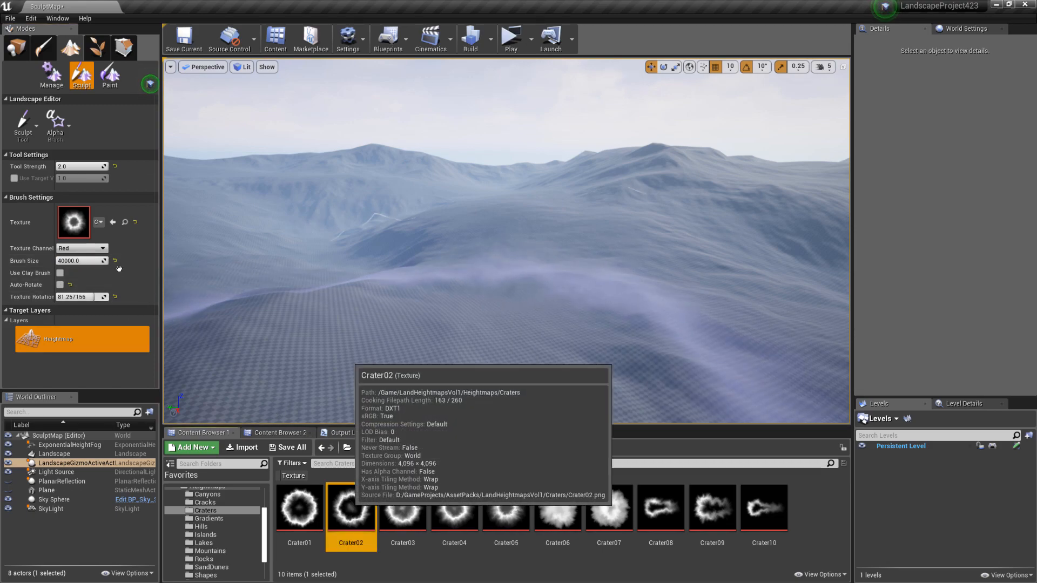
left_click_drag(78, 223, 75, 222)
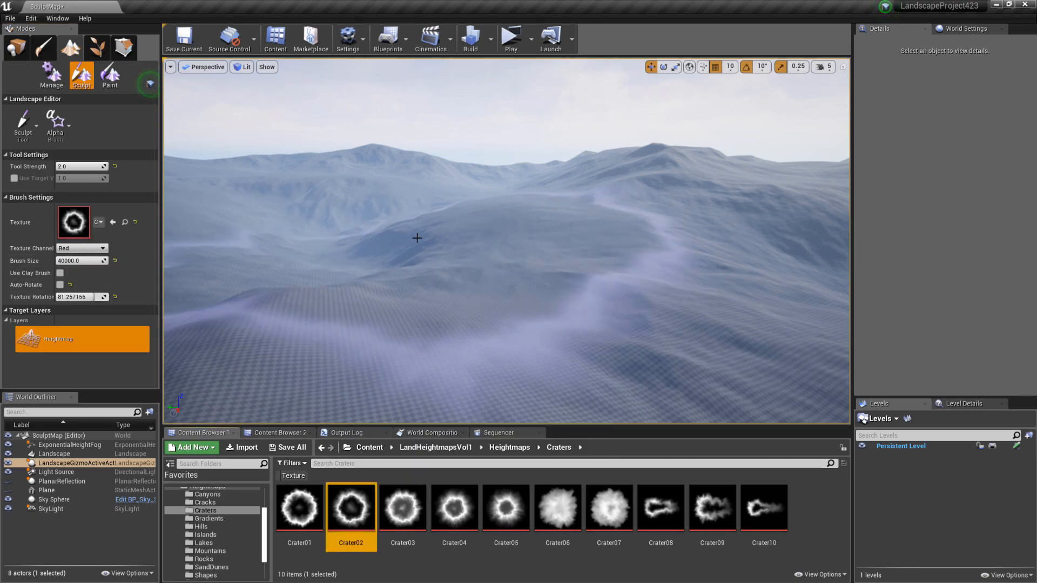
left_click_drag(380, 234, 381, 232)
right_click_drag(381, 231, 607, 245)
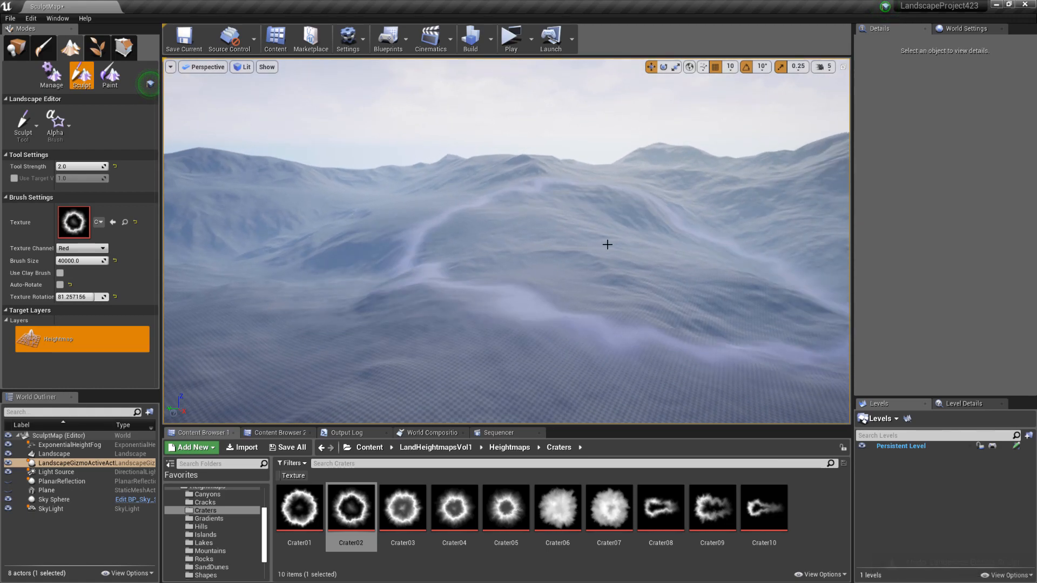
key("ctrl+z")
key("ctrl+z")
key("ctrl+z")
key("ctrl+z")
Assign Volcano01 from the Volcanoes heightmaps as the brush texture and sculpt a volcano onto the landscape
mouse_move(505, 231)
right_mouse_down()
mouse_move(521, 232)
mouse_move(505, 231)
right_mouse_up()
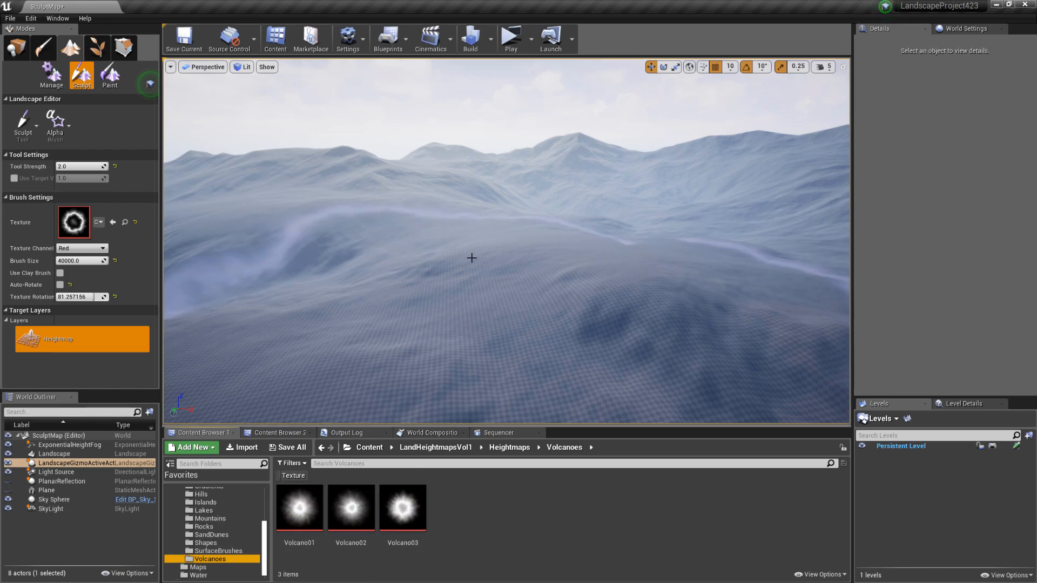
left_click(299, 507)
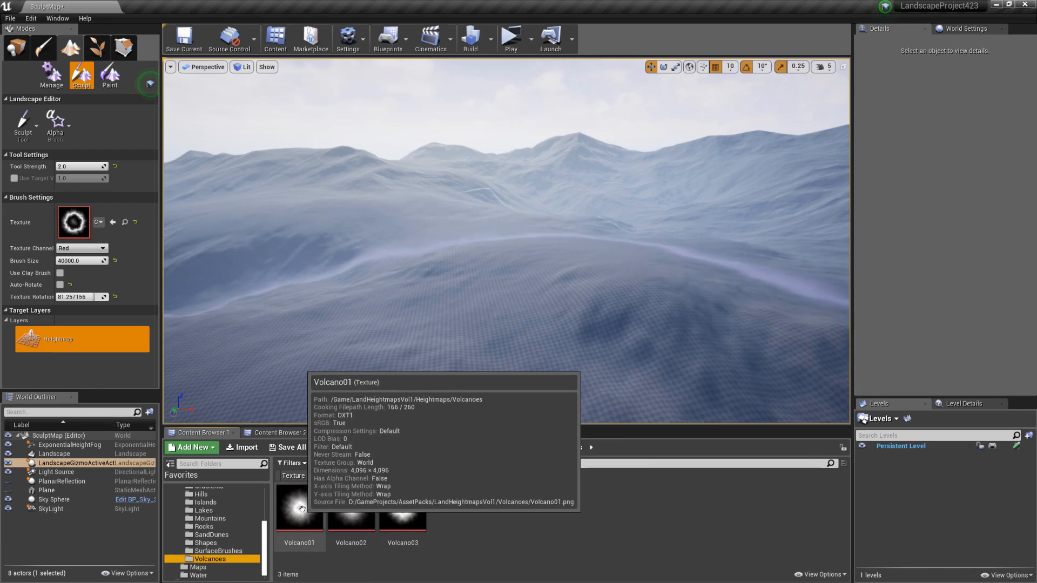
left_click_drag(74, 226, 76, 223)
left_click_drag(509, 225, 509, 224)
right_click_drag(510, 225, 616, 230)
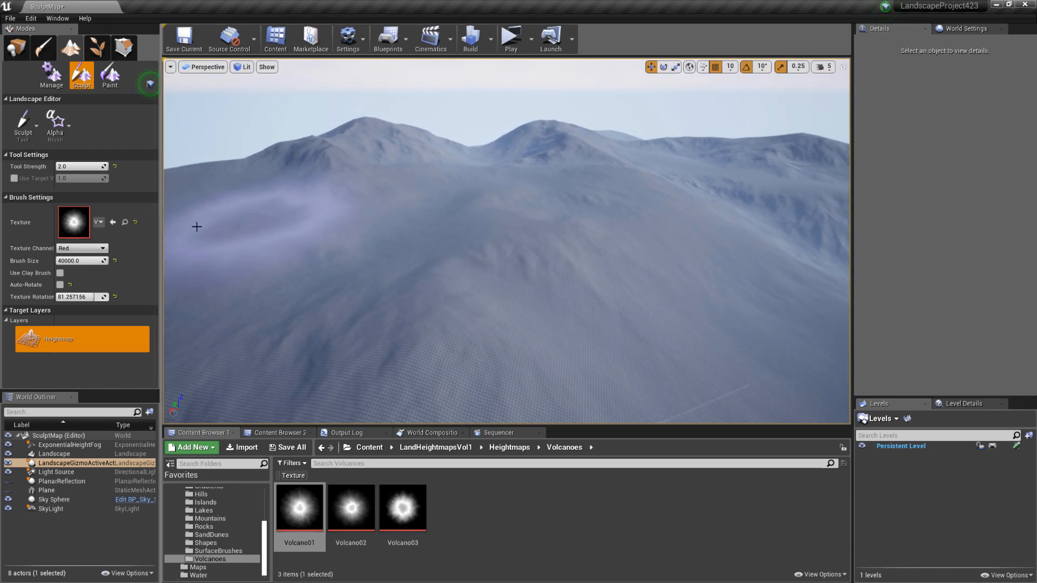
Set the tool strength to 4 and the brush size to 50000 for sculpting with the Volcano01 brush
left_click(74, 166)
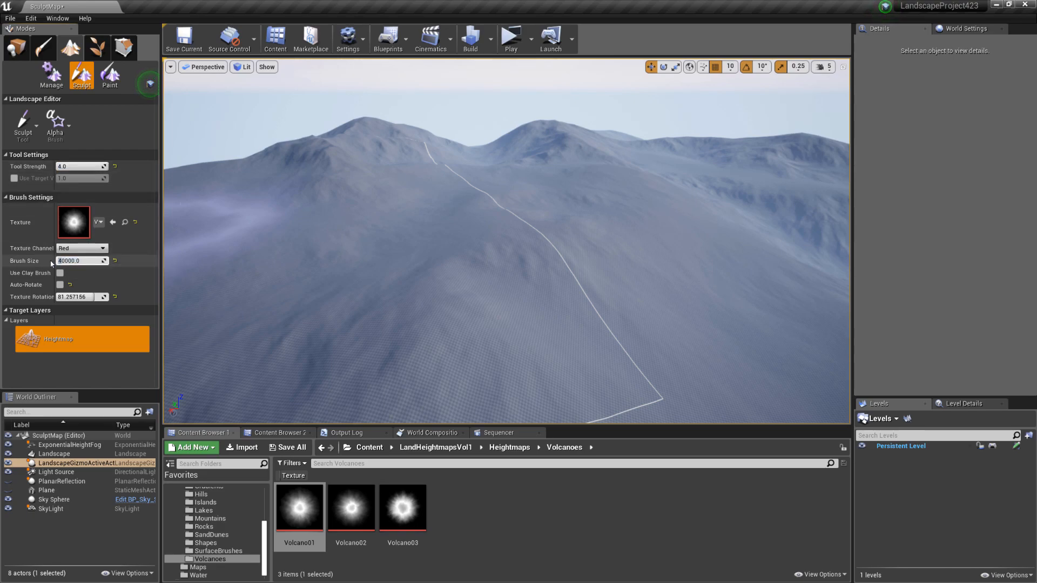
right_click_drag(502, 215, 540, 209)
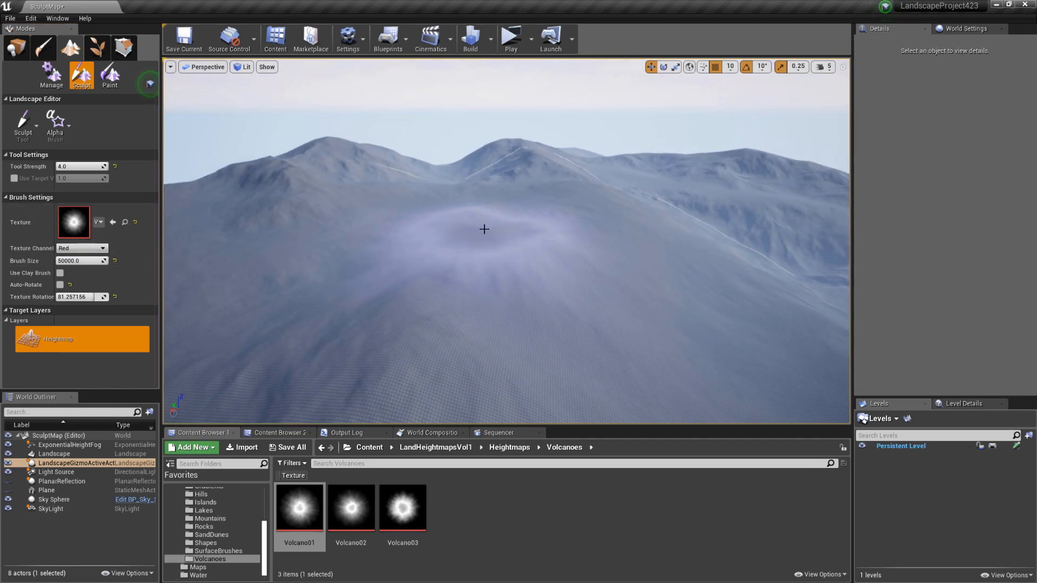
mouse_move(484, 230)
right_mouse_down()
mouse_move(520, 233)
mouse_move(532, 251)
mouse_move(538, 214)
mouse_move(528, 208)
mouse_move(572, 215)
mouse_move(542, 240)
mouse_move(656, 248)
mouse_move(610, 210)
right_mouse_up()
key("w")
key("s")
key("w")
key("a")
key("q")
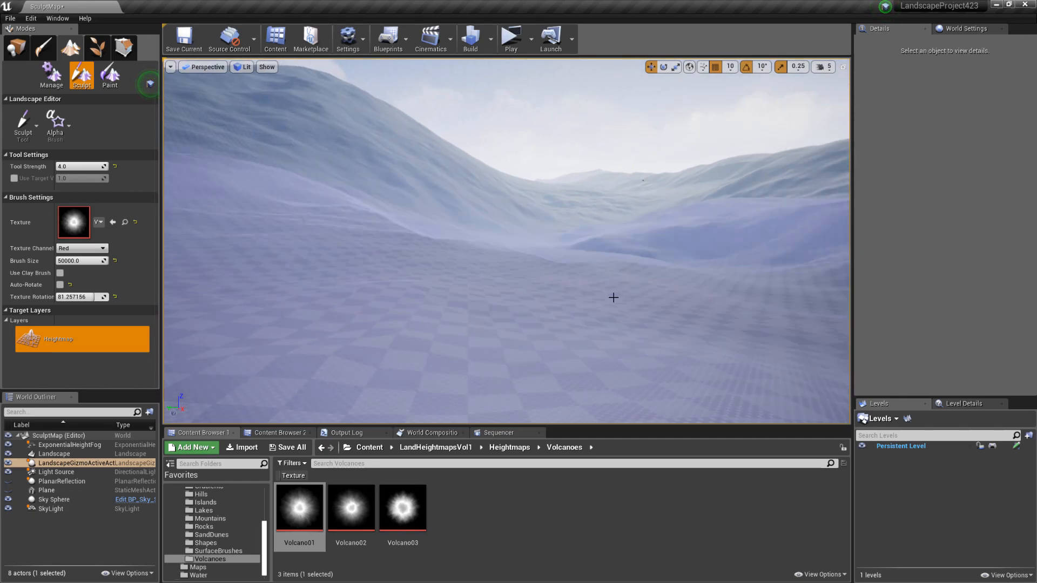
Assign Lake10 from the Lakes heightmaps as the brush texture and set the tool strength to 2
mouse_move(540, 237)
right_mouse_down()
mouse_move(492, 224)
mouse_move(522, 207)
mouse_move(313, 226)
mouse_move(285, 226)
mouse_move(421, 212)
mouse_move(286, 218)
mouse_move(232, 236)
mouse_move(578, 240)
mouse_move(470, 241)
mouse_move(446, 185)
mouse_move(530, 267)
mouse_move(527, 294)
right_mouse_up()
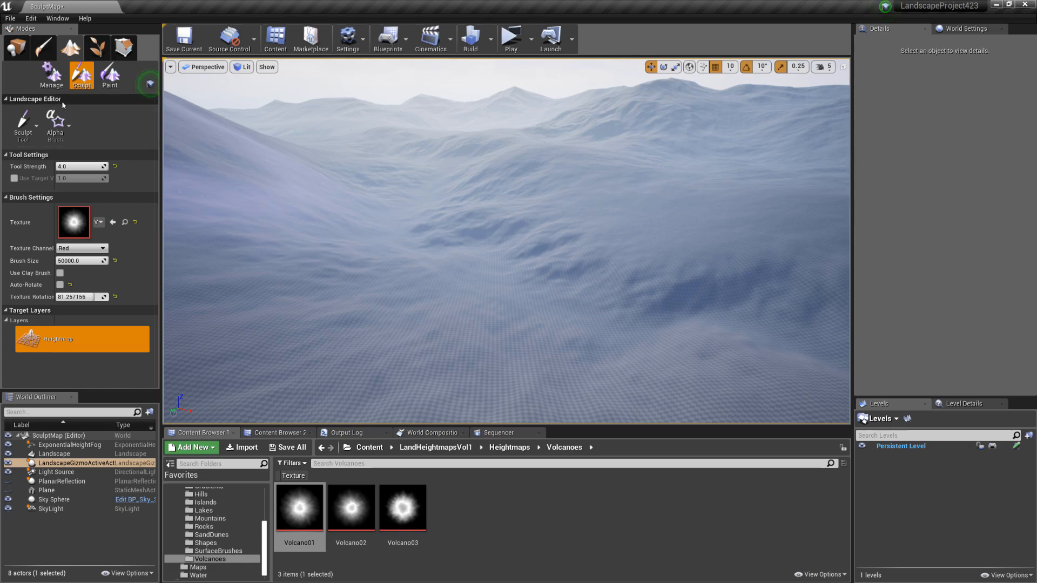
left_click(208, 512)
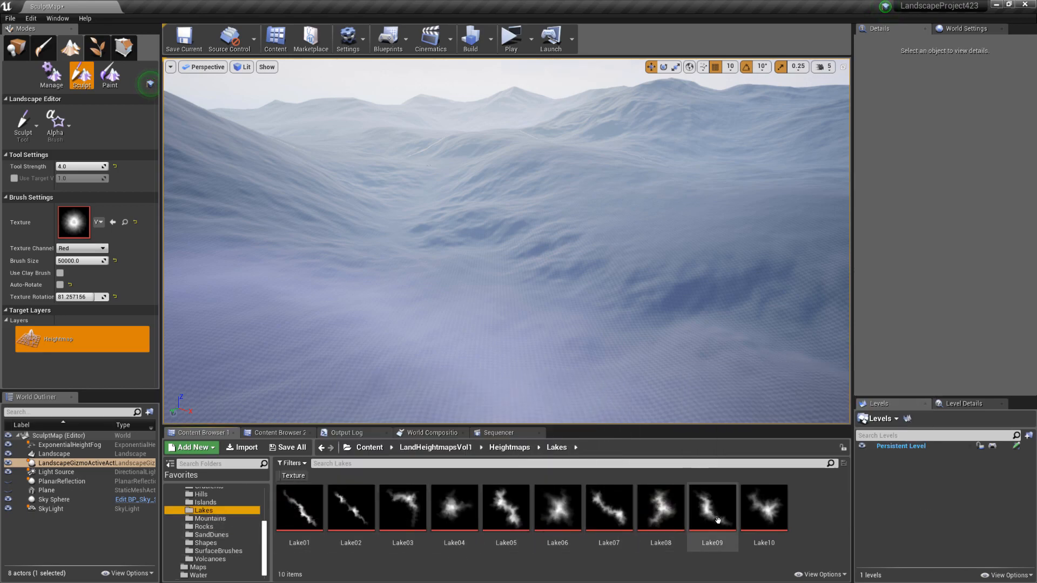
left_click(780, 503)
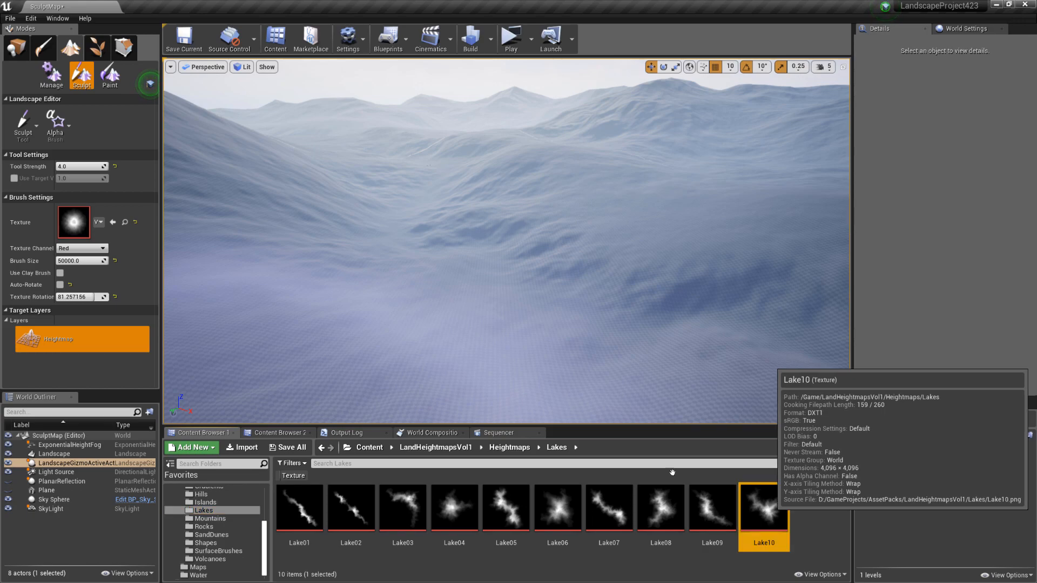
left_click_drag(71, 228, 73, 229)
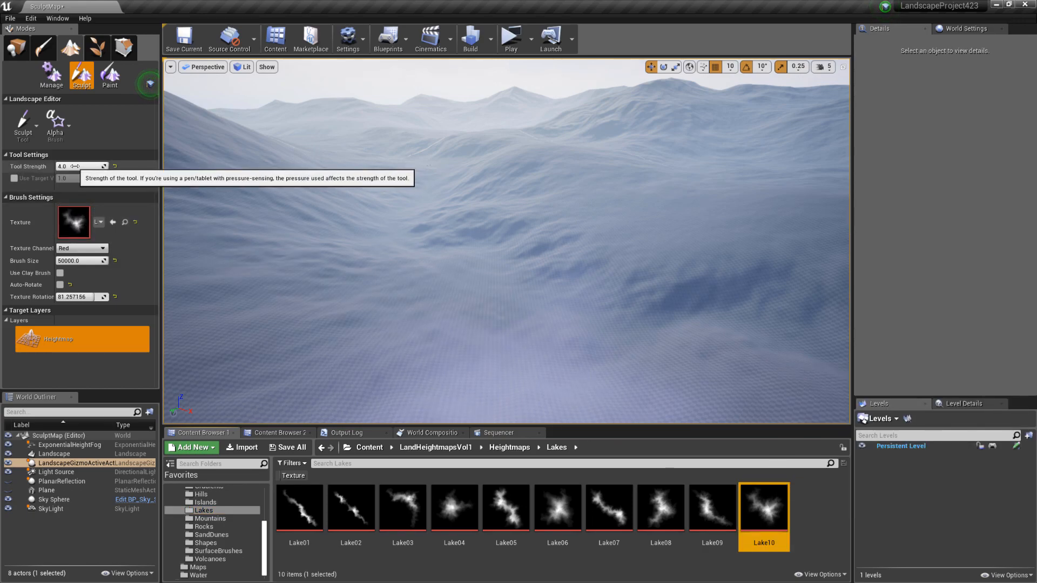
left_click(66, 167)
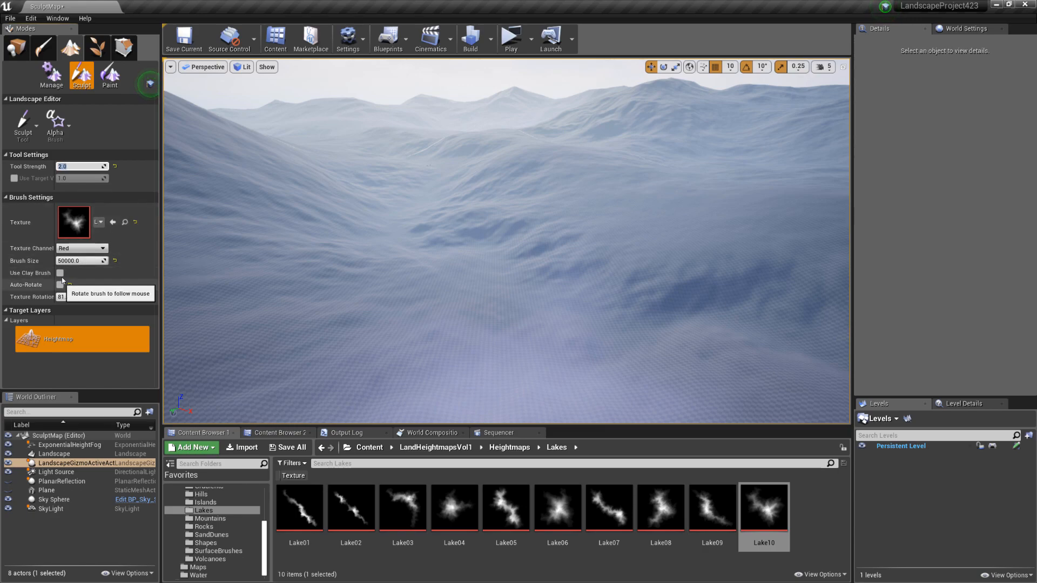
Try to carve a lake basin into the valley with Lake10 at brush size 50000, and undo it
right_click_drag(405, 271, 386, 244)
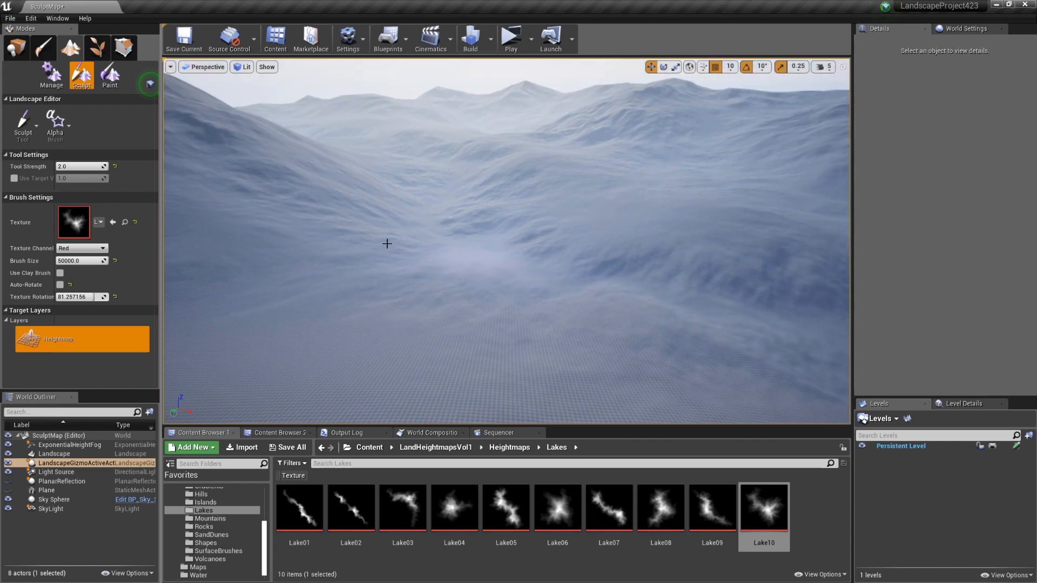
left_click(414, 244)
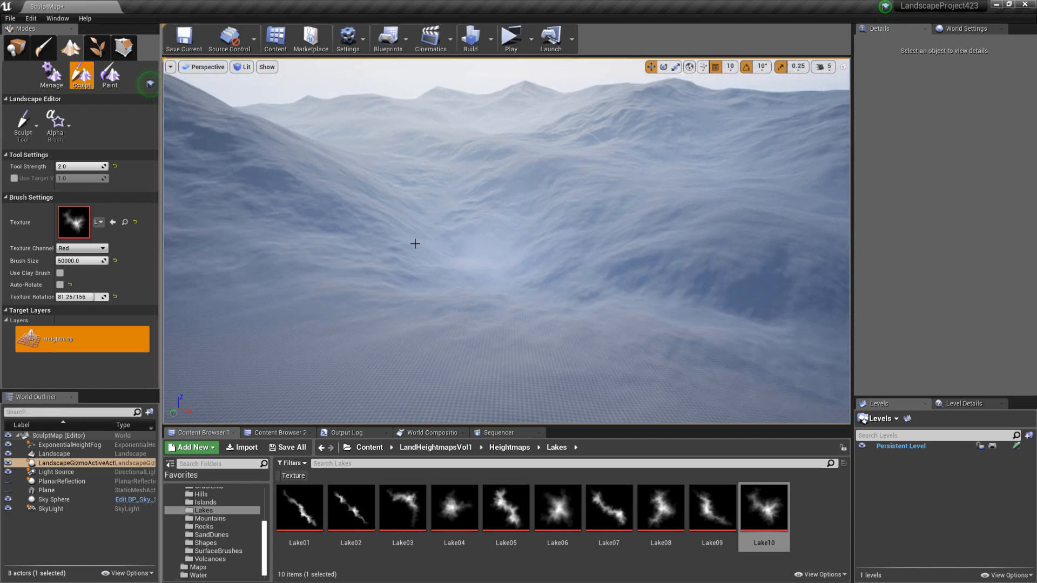
right_click_drag(415, 244, 411, 263)
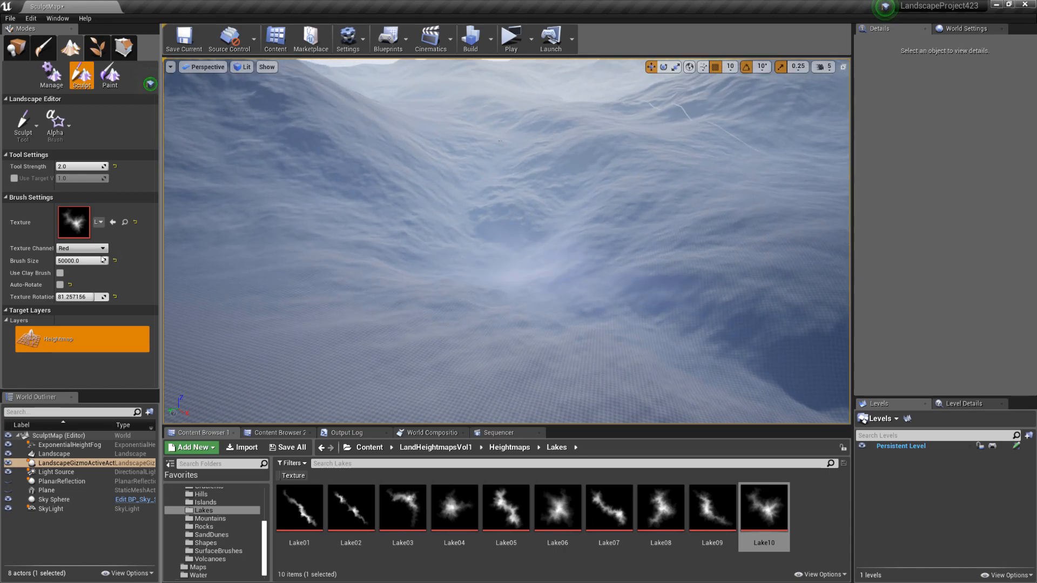
key("ctrl+z")
Set the brush size to 30000 and rotate the brush texture to about 42.86
left_click(66, 262)
left_click_drag(62, 261, 49, 266)
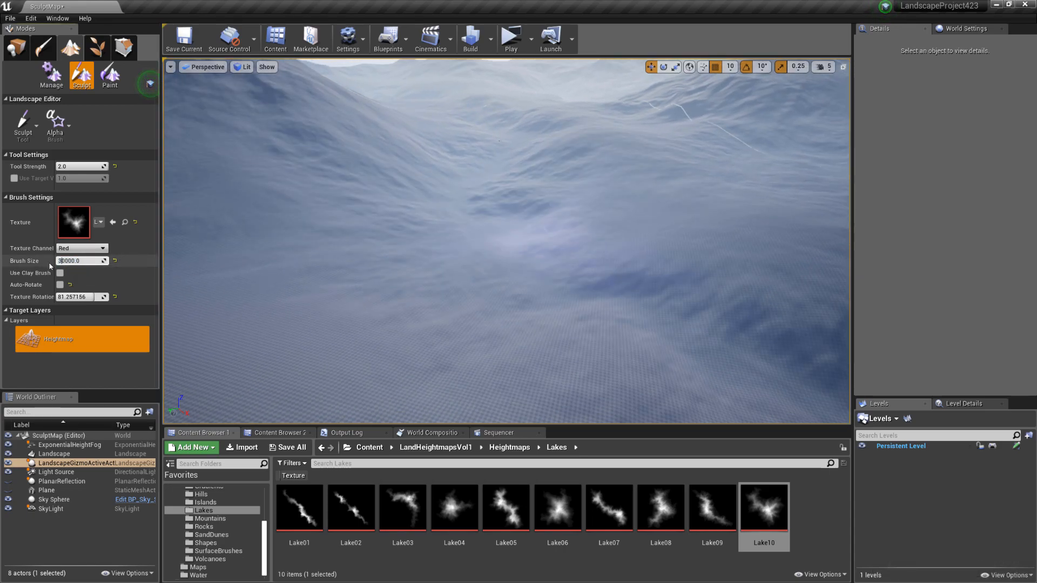
type("3")
key("Return")
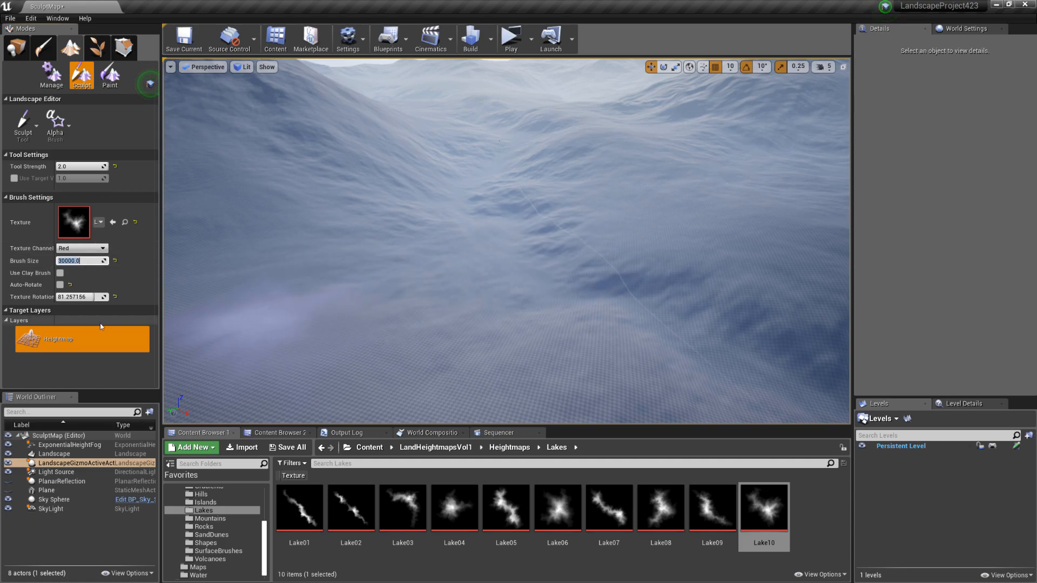
left_click_drag(90, 297, 85, 298)
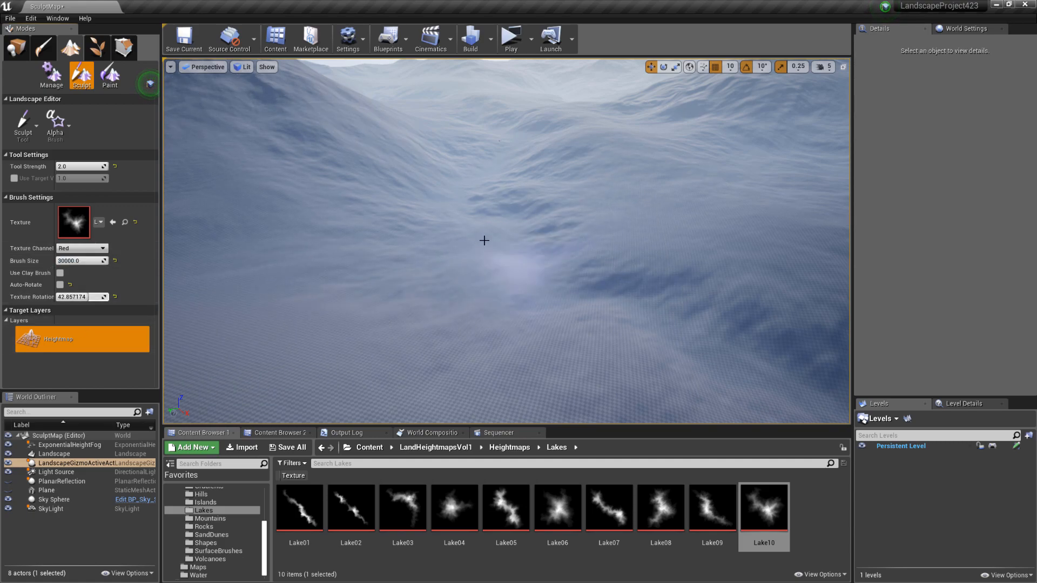
Undo the trial stroke and carve the lake basin into the valley with Lake10 at tool strength 3
right_click_drag(492, 227, 521, 218)
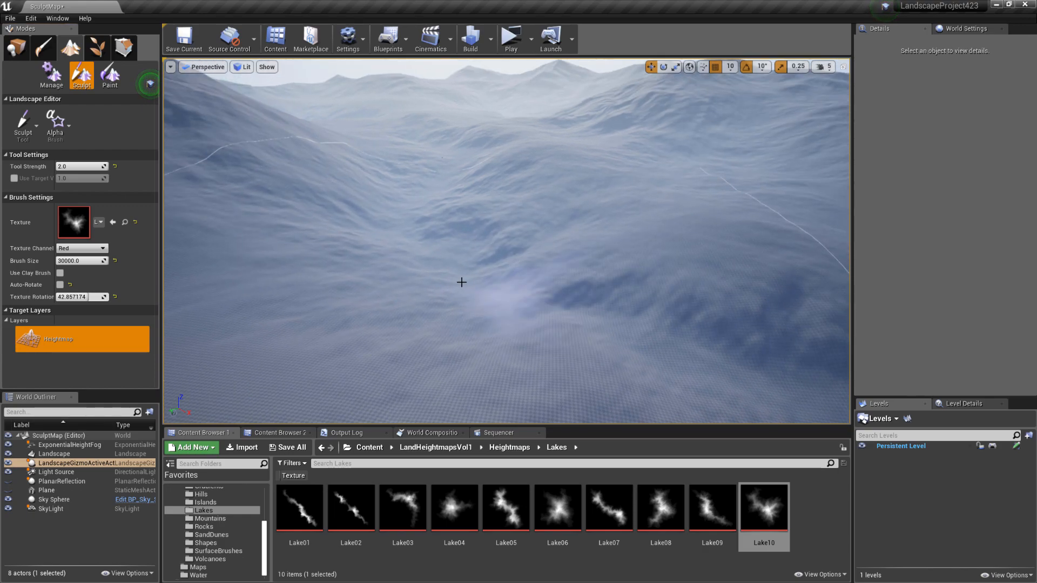
key("ctrl+z")
left_click(71, 166)
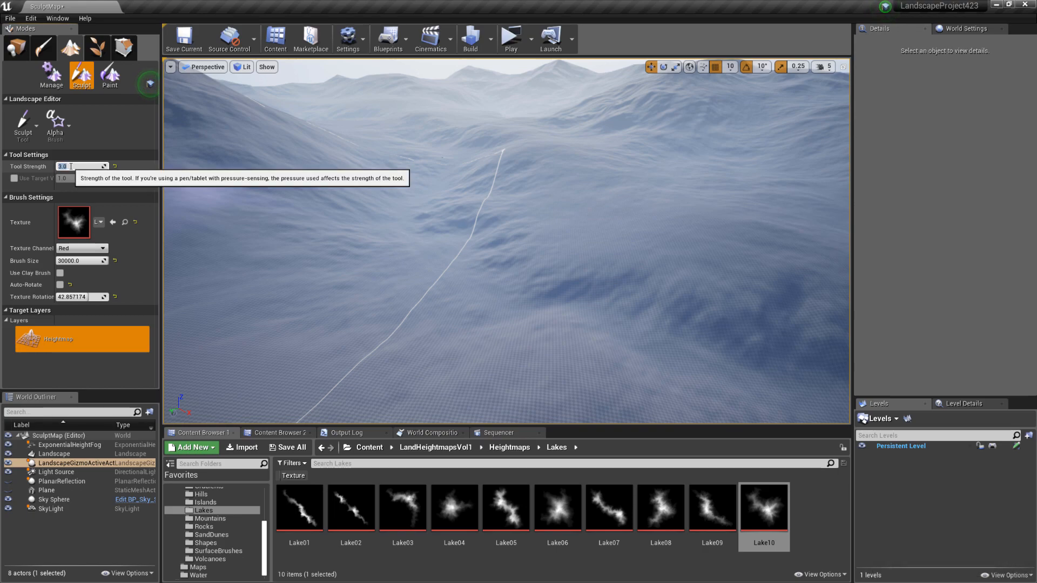
mouse_move(477, 222)
right_mouse_down()
mouse_move(473, 232)
mouse_move(469, 215)
right_mouse_up()
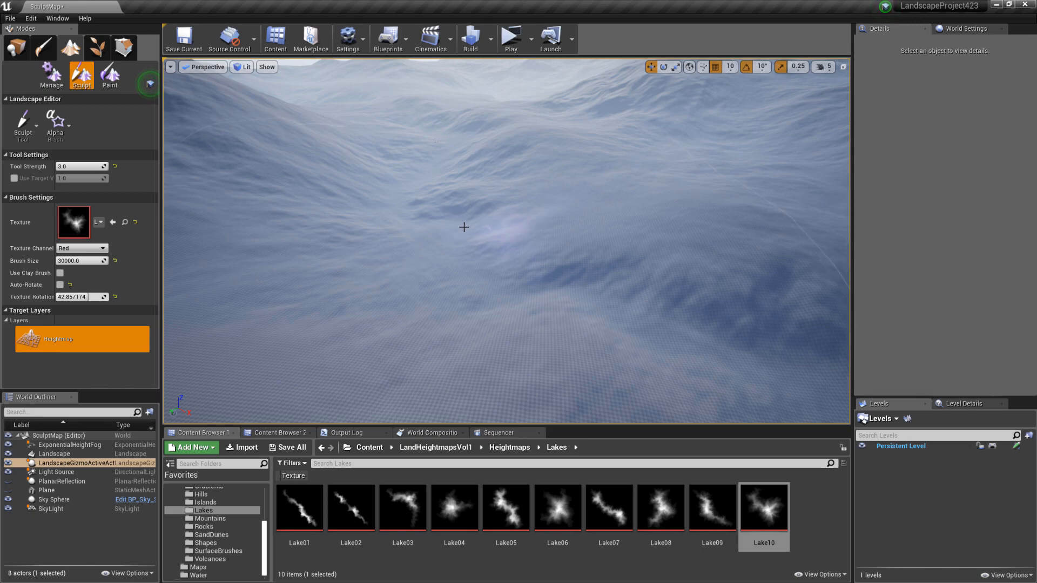
left_click(464, 227, "shift")
right_click_drag(463, 227, 465, 181)
key("w")
key("s")
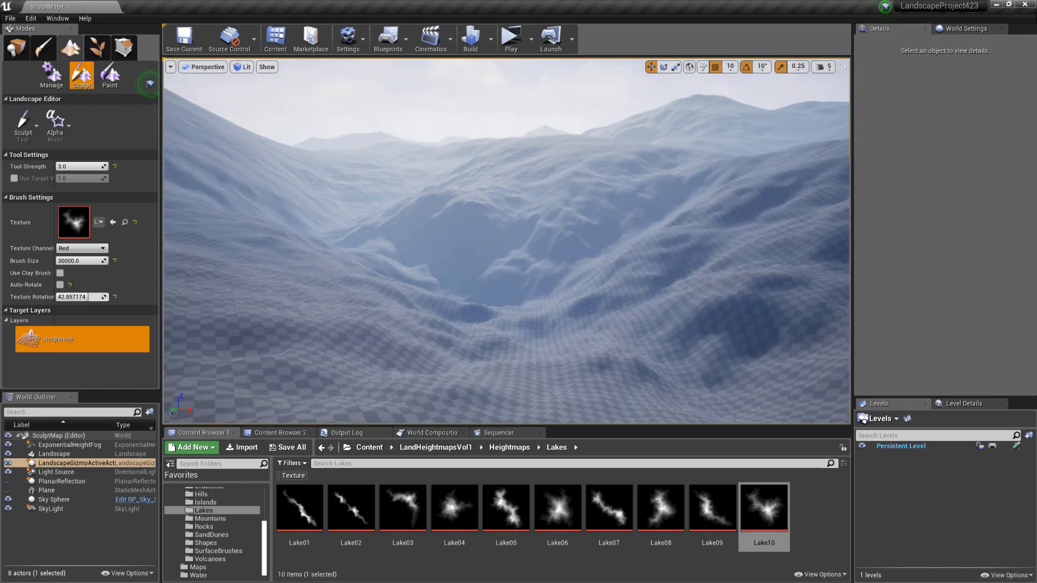
key("e")
right_click_drag(464, 227, 465, 247)
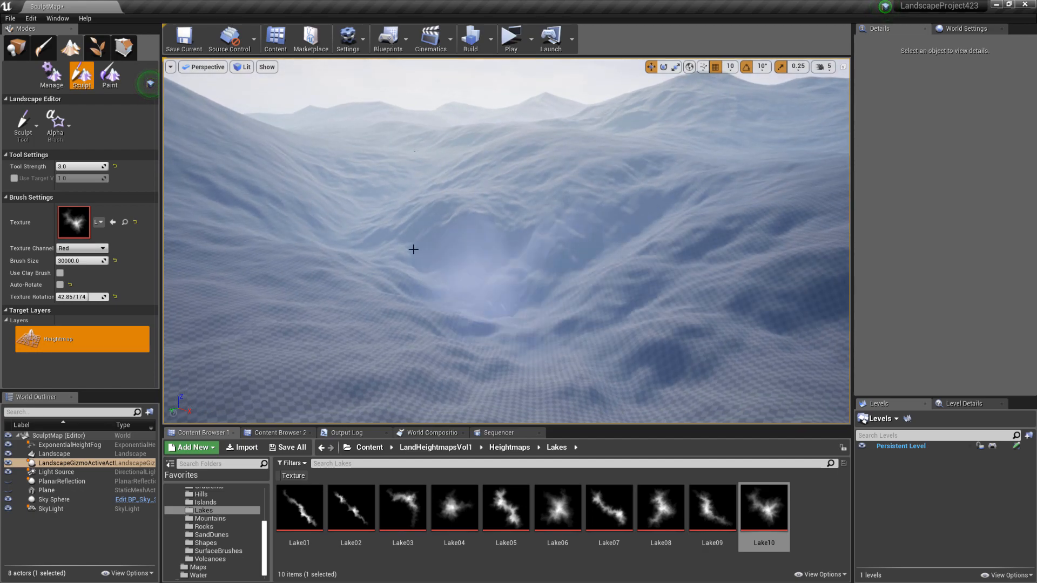
Leave landscape editing for Place mode and unhide the PlanarReflection and Plane water actors
left_click(16, 47)
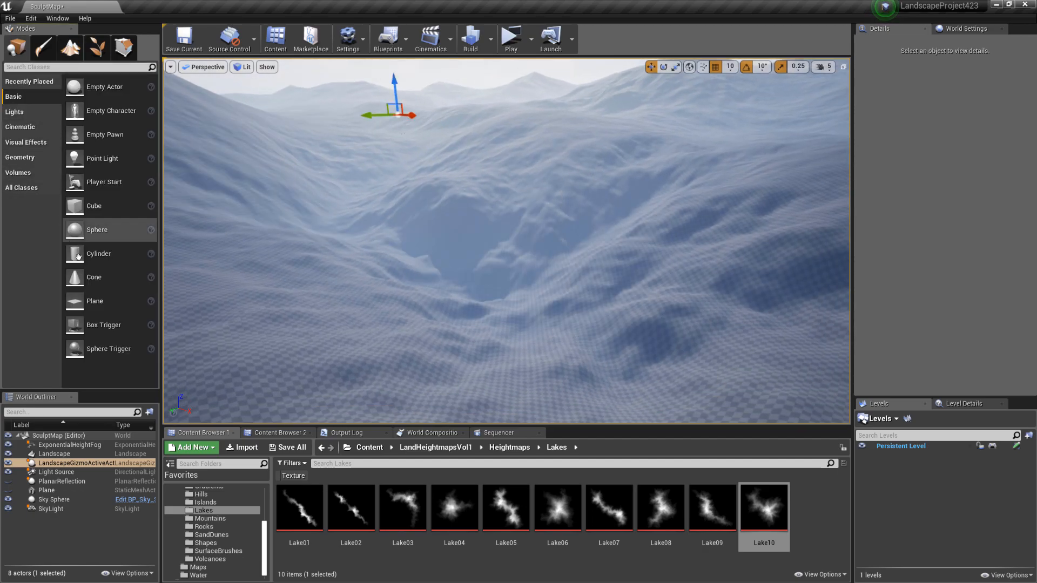
left_click(8, 482)
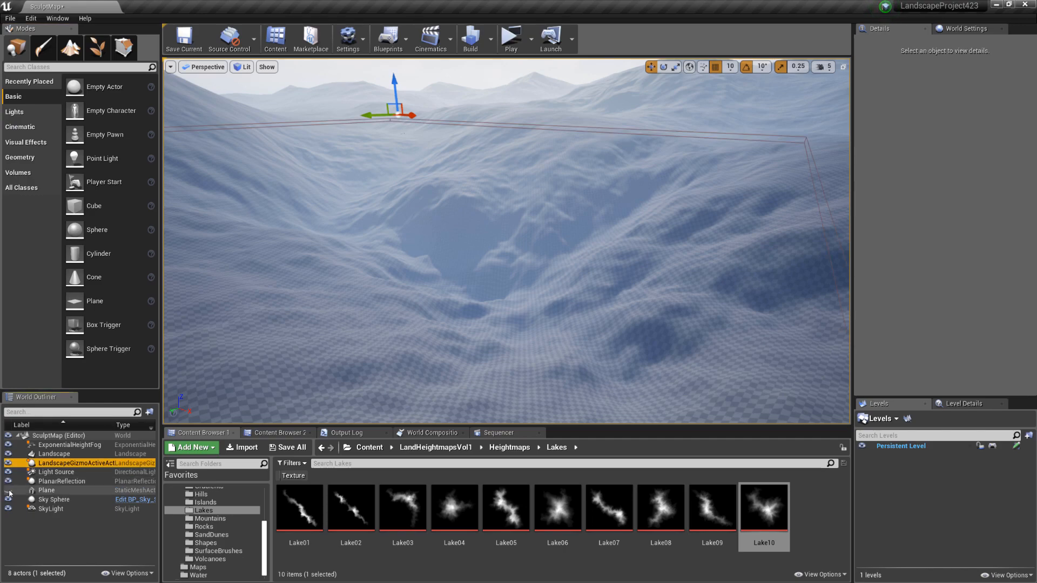
left_click(8, 490)
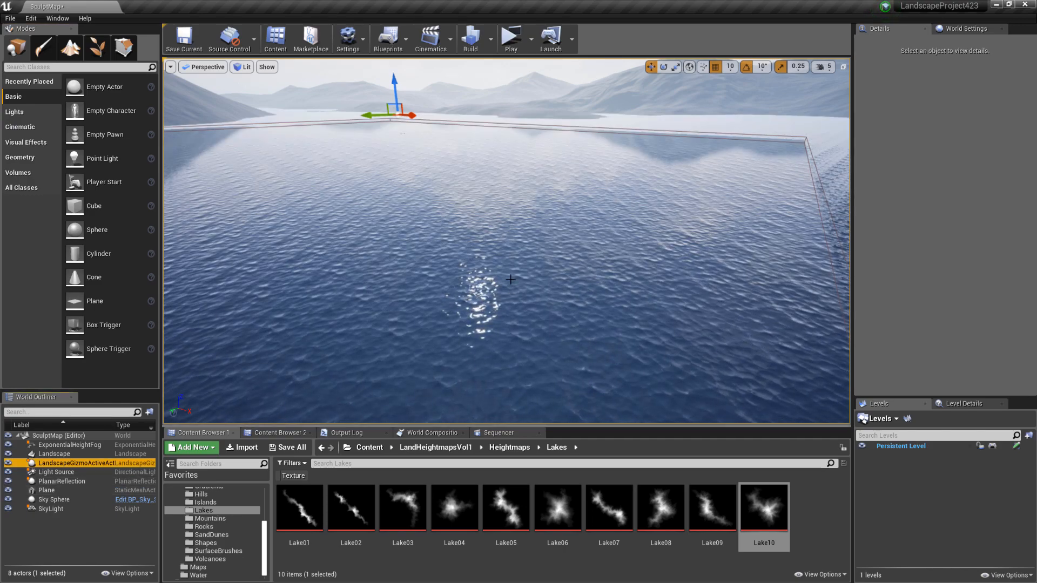
Lower the water Plane to a Z location of about -1700 so it fills the carved lake basin
left_click(48, 491)
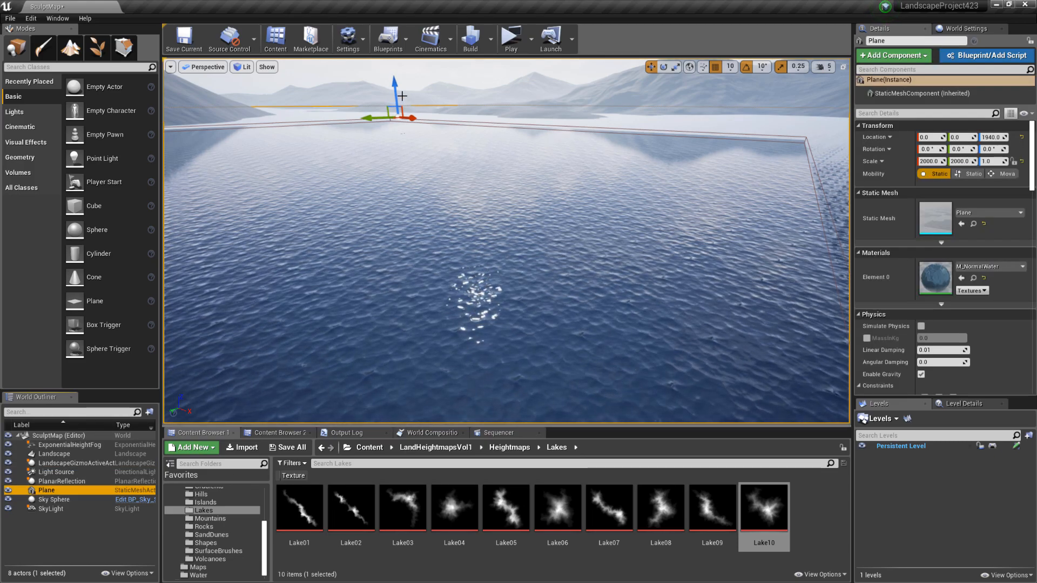
left_click_drag(396, 92, 389, 150)
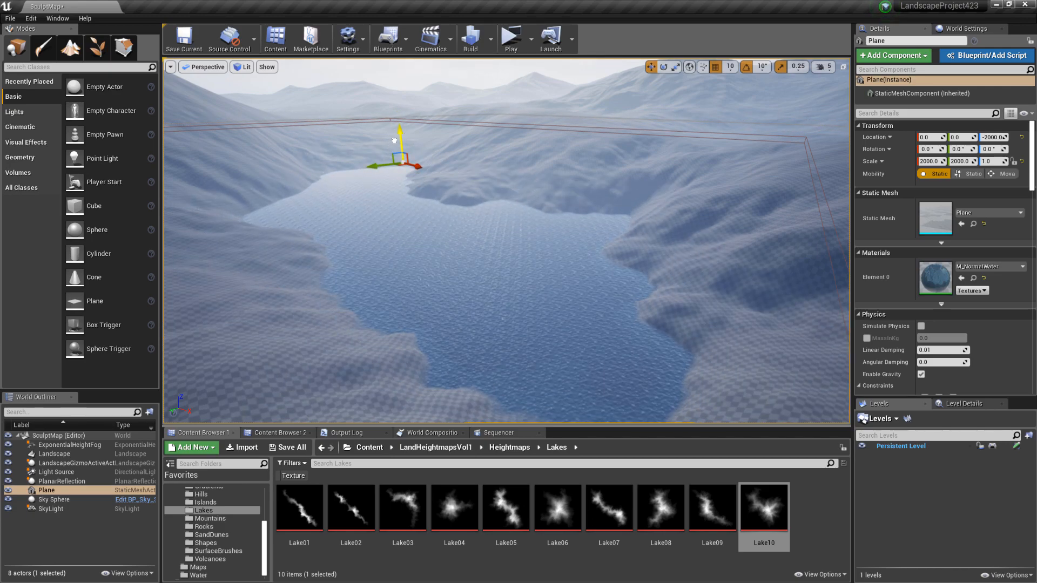
right_click_drag(394, 141, 368, 140)
key("w")
key("s")
key("w")
key("s")
left_click_drag(448, 125, 451, 121)
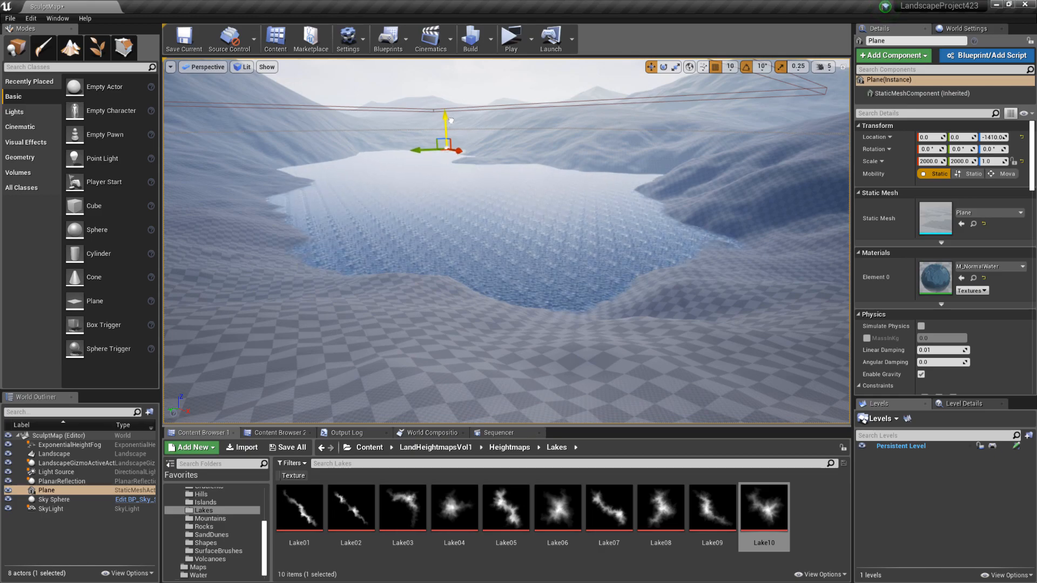
right_click_drag(451, 126, 437, 124)
key("w")
key("s")
right_click_drag(734, 231, 752, 231)
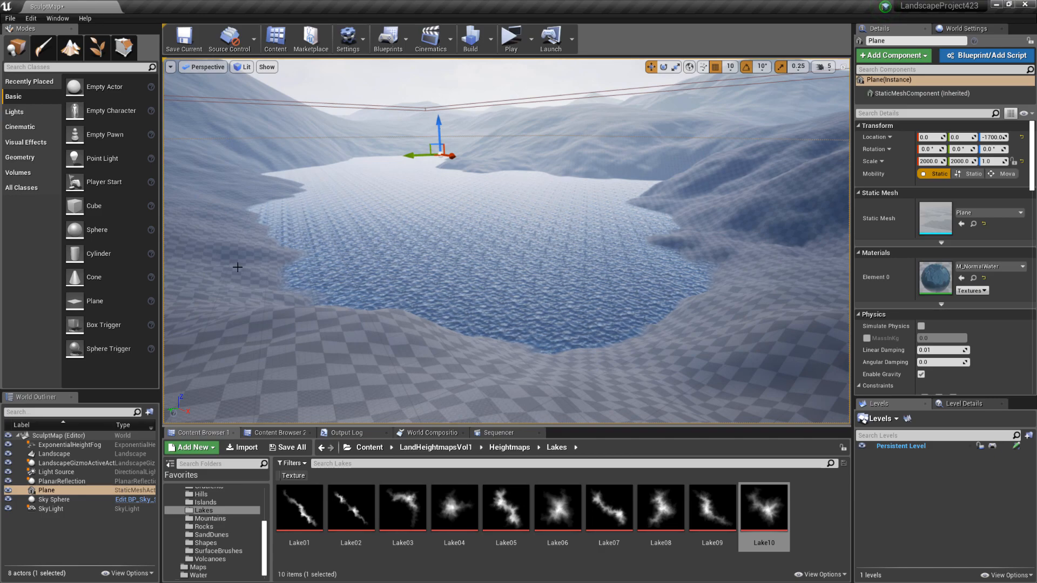
Fine-tune the water plane's height against the lake shoreline and select the Landscape
right_click_drag(737, 319, 726, 397)
key("s")
right_click_drag(614, 253, 637, 254)
key("w")
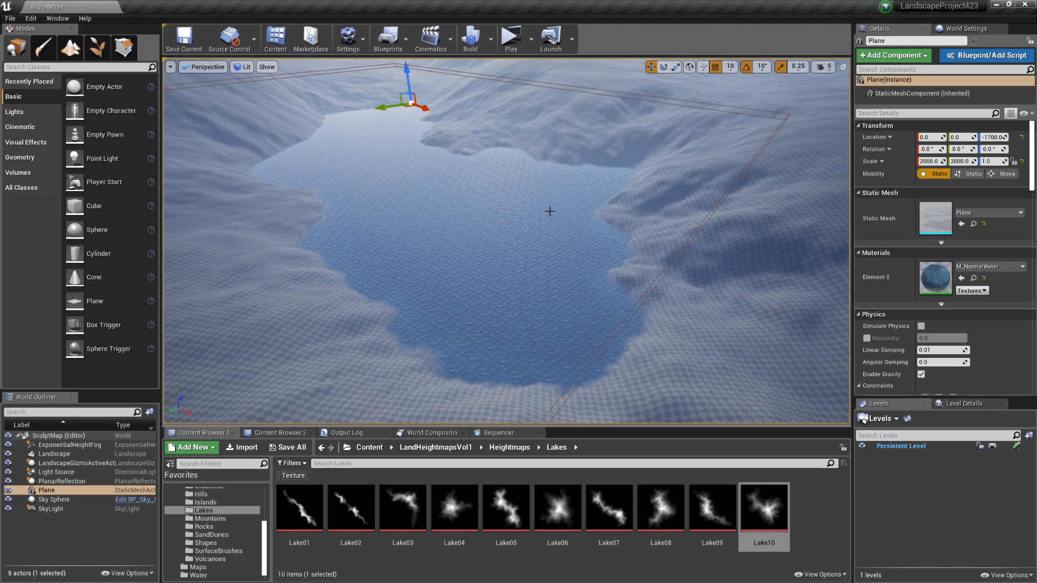
left_click_drag(408, 79, 409, 73)
right_click_drag(426, 141, 534, 142)
mouse_move(589, 162)
right_mouse_down()
mouse_move(696, 162)
mouse_move(589, 163)
right_mouse_up()
left_click_drag(482, 124, 482, 132)
left_click(510, 135)
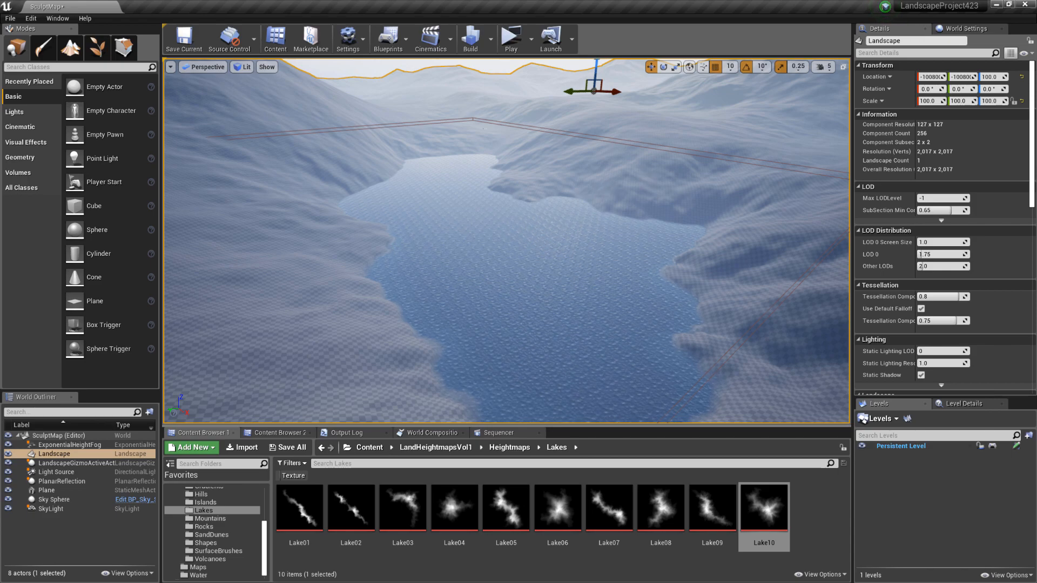
right_click_drag(550, 220, 610, 240)
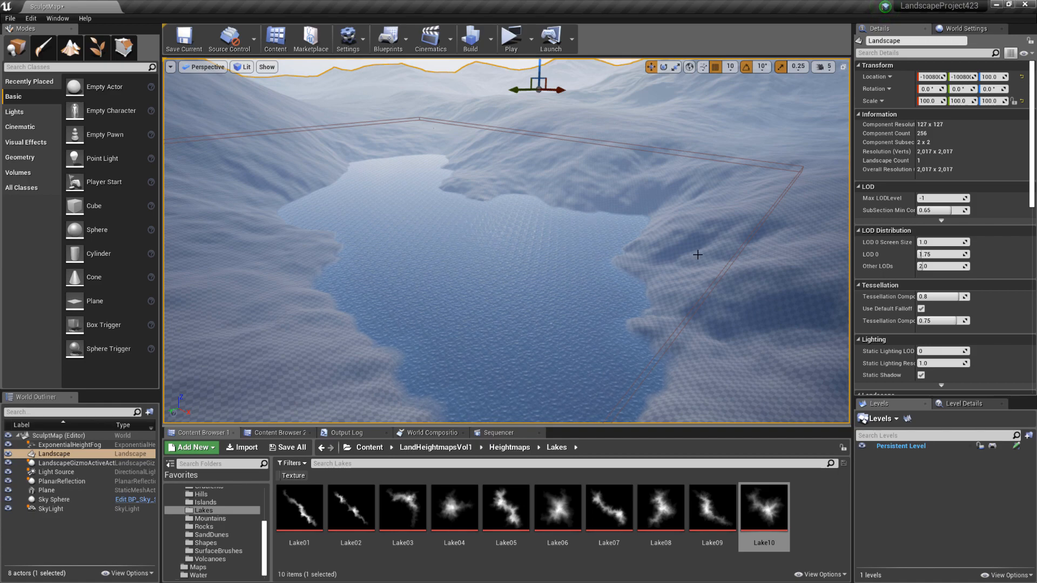
Return to landscape sculpting and choose the Flatten tool with a Circle brush
left_click(70, 47)
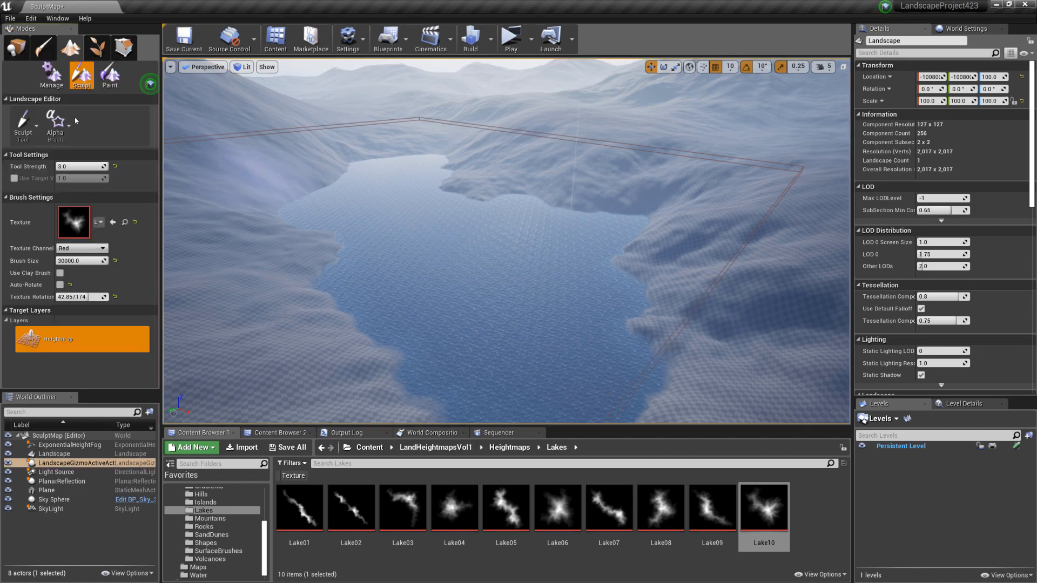
left_click(23, 125)
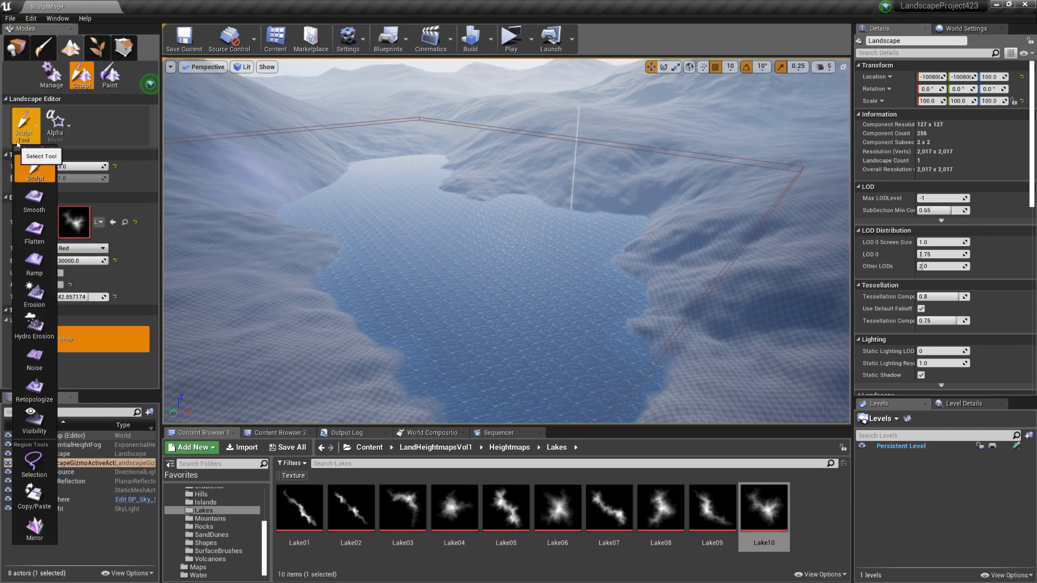
left_click(38, 236)
left_click(55, 122)
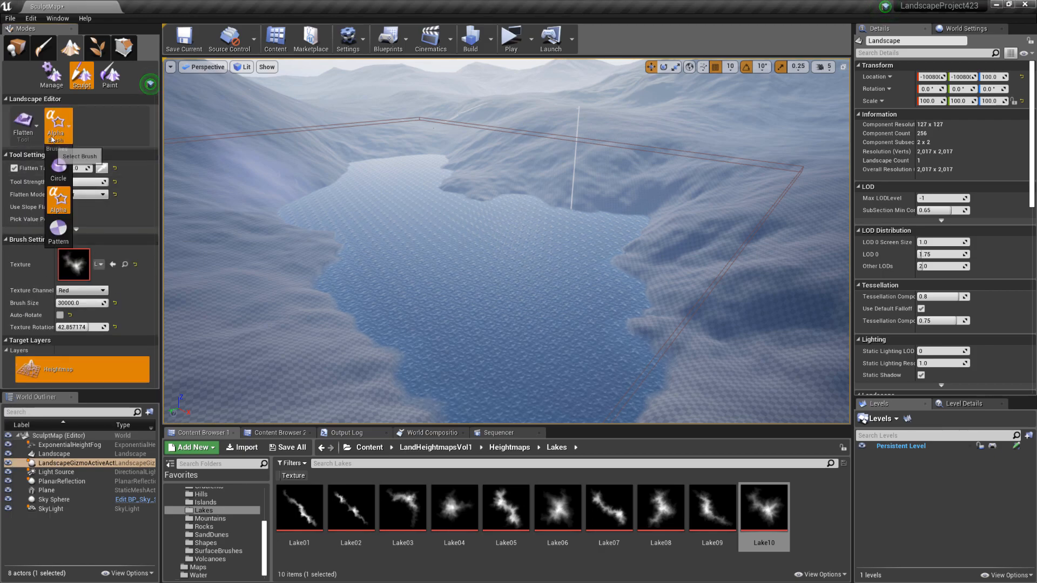
left_click(59, 168)
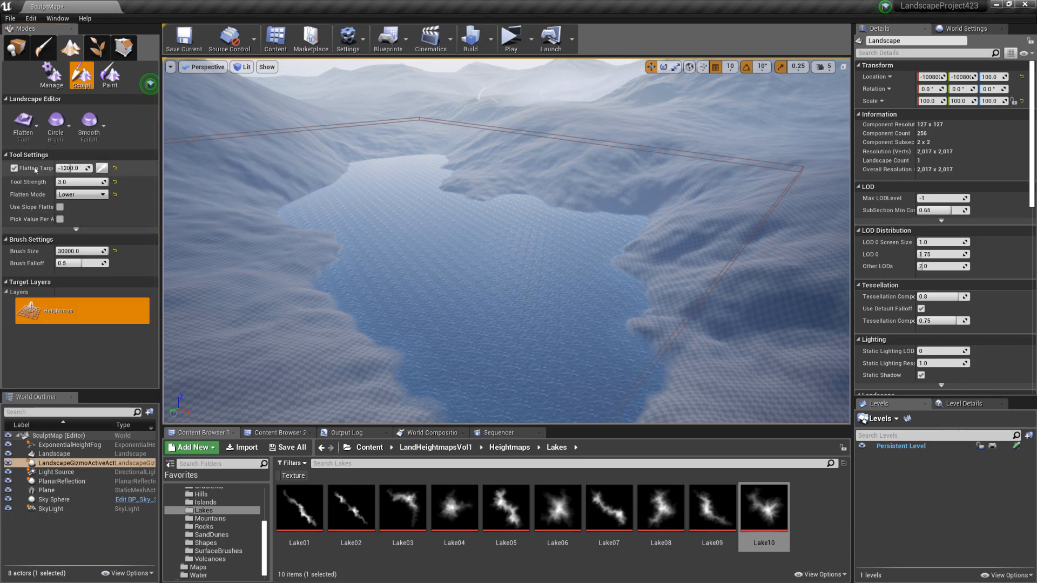
Sample a flatten target of about -1442.97 at the shore, and set Flatten to Raise mode, strength 1.0 and brush size 10000
left_click(105, 169)
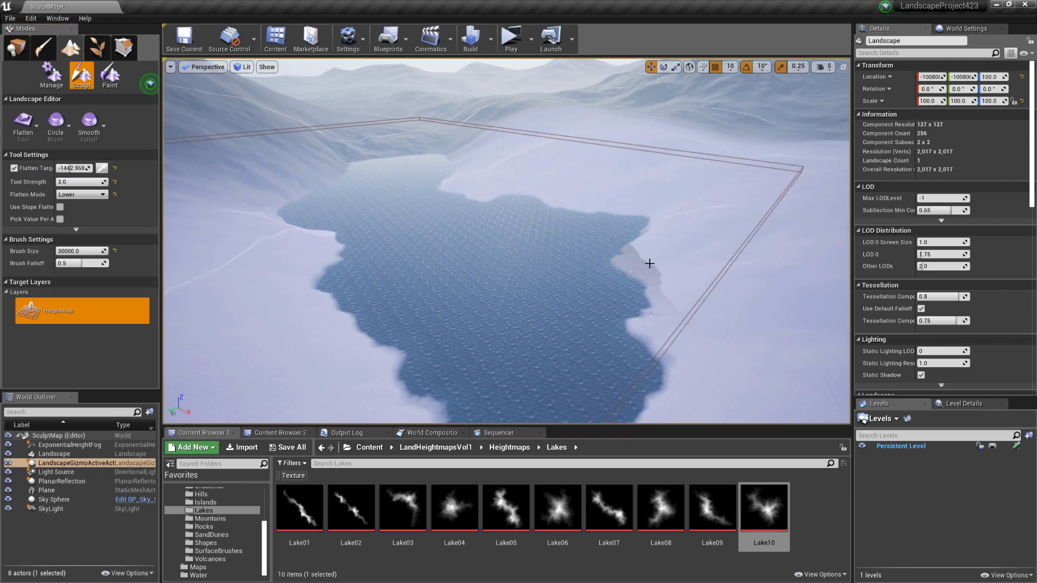
left_click(92, 195)
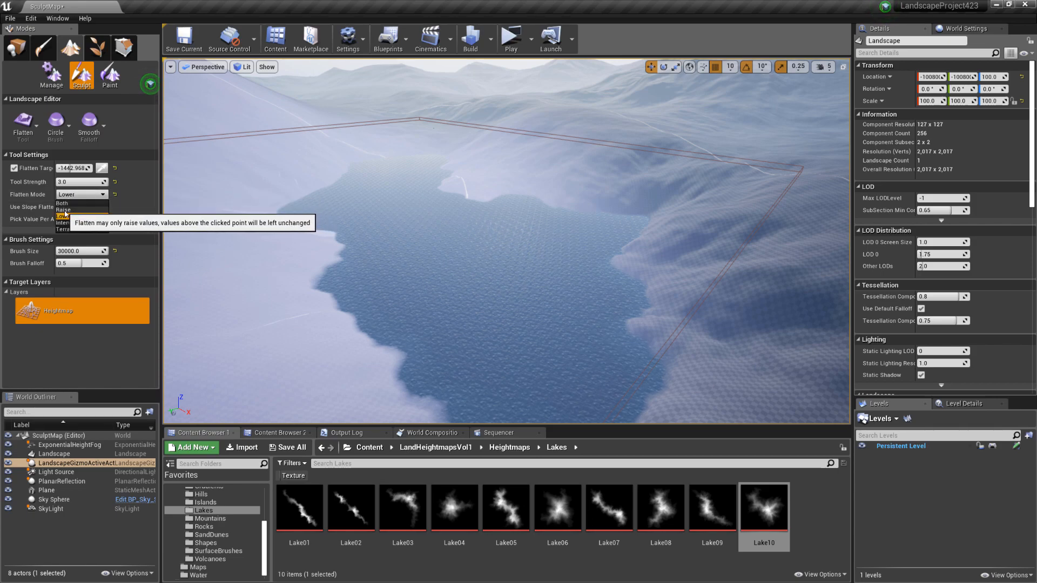
left_click(64, 210)
left_click(61, 182)
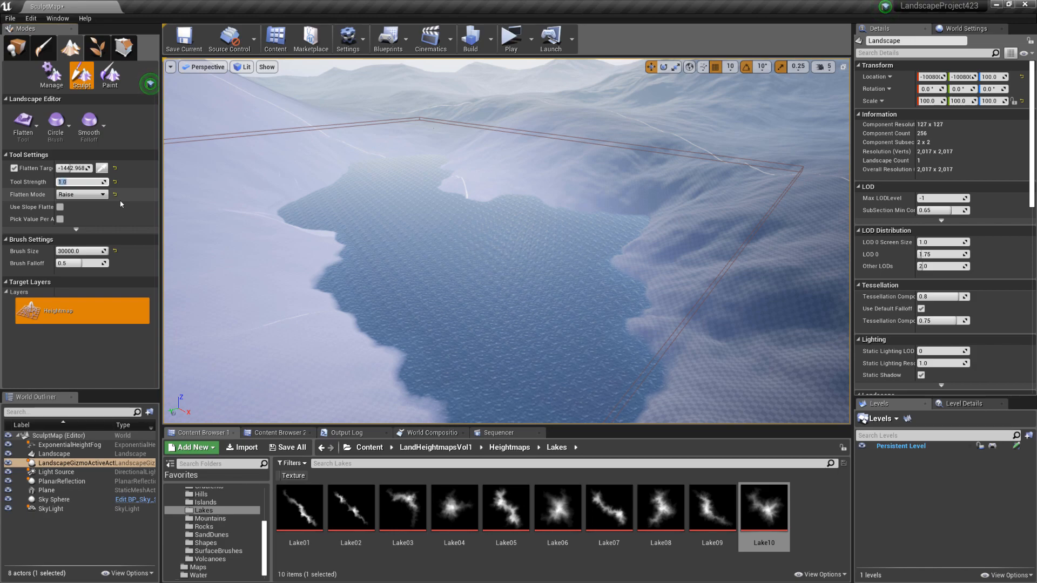
left_click(82, 251)
left_click_drag(62, 251, 57, 251)
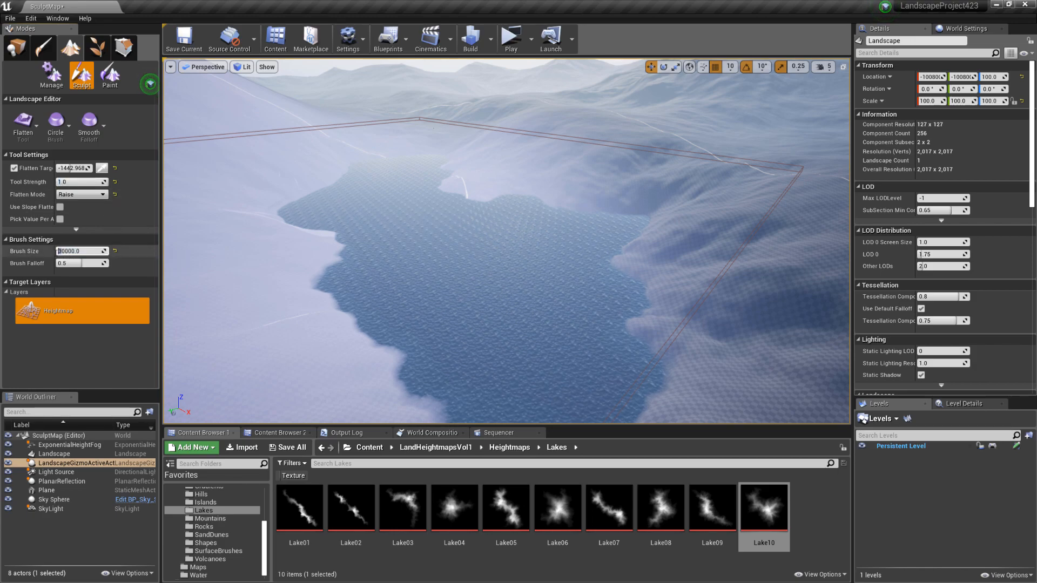
type("1")
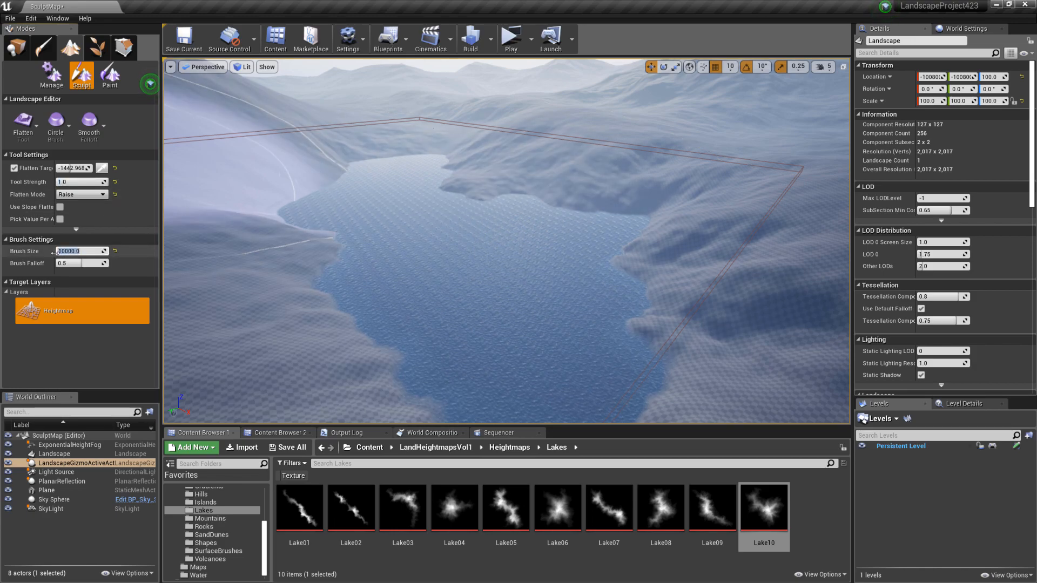
key("Return")
Raise the carved lake basin up to the flatten target height, filling it into a flat bed across the whole lake
mouse_move(357, 318)
left_mouse_down()
mouse_move(509, 250)
mouse_move(509, 216)
mouse_move(423, 218)
mouse_move(412, 162)
left_mouse_up()
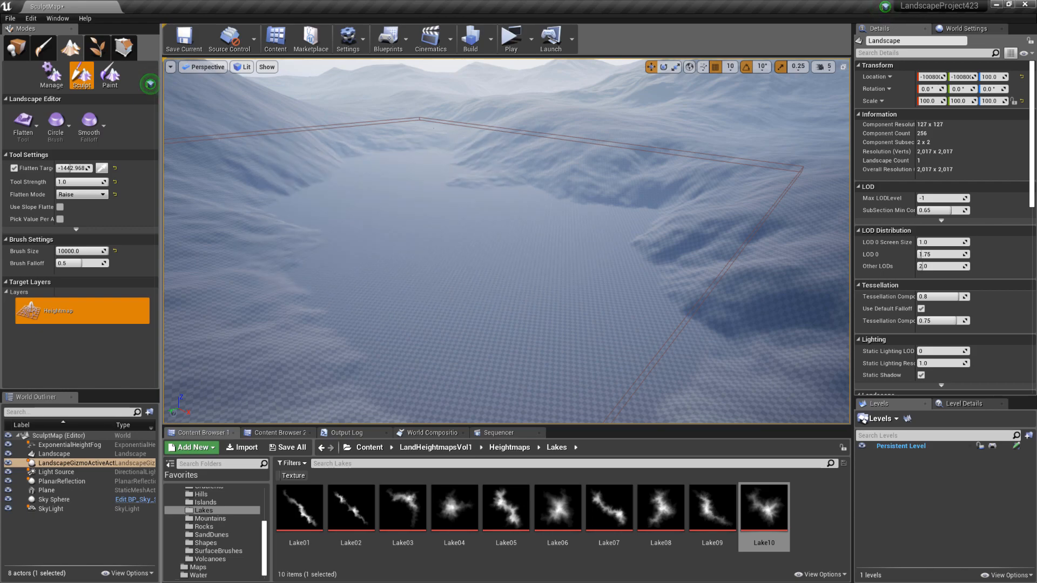
right_click_drag(413, 162, 444, 220)
mouse_move(444, 220)
left_mouse_down()
mouse_move(585, 224)
mouse_move(434, 130)
left_mouse_up()
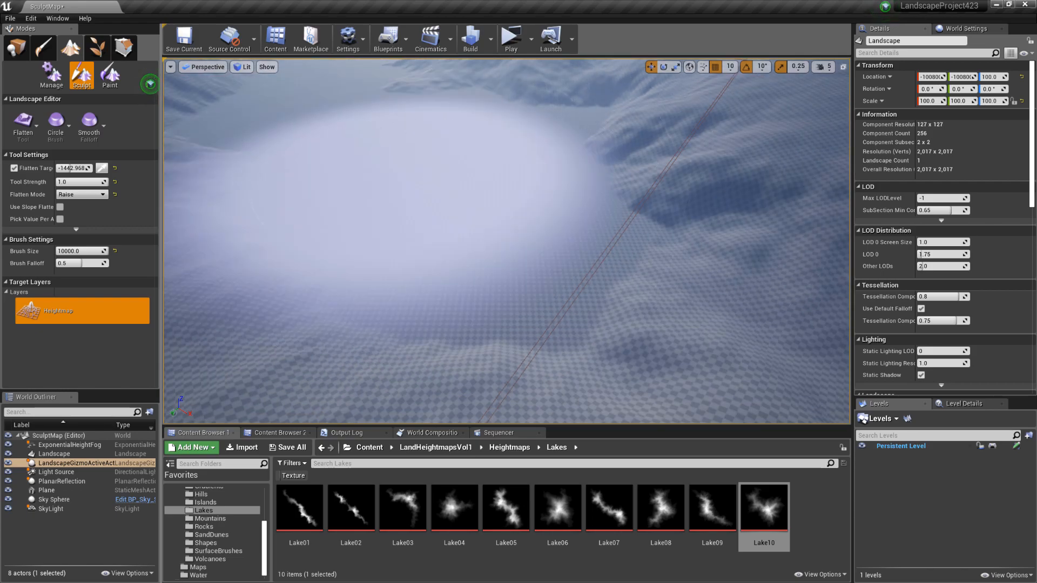
scroll(432, 181, "down", 5)
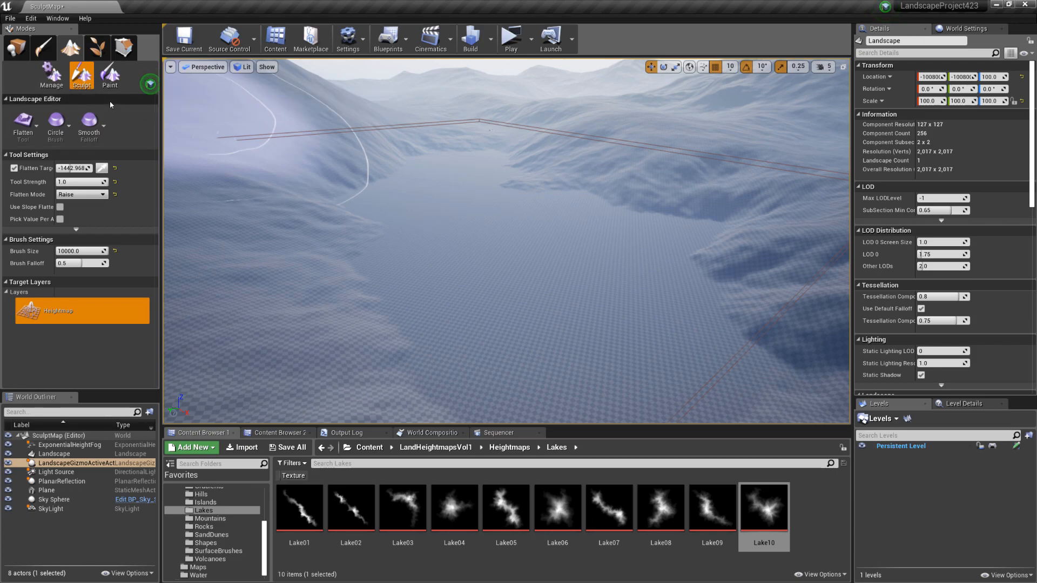
left_click(31, 139)
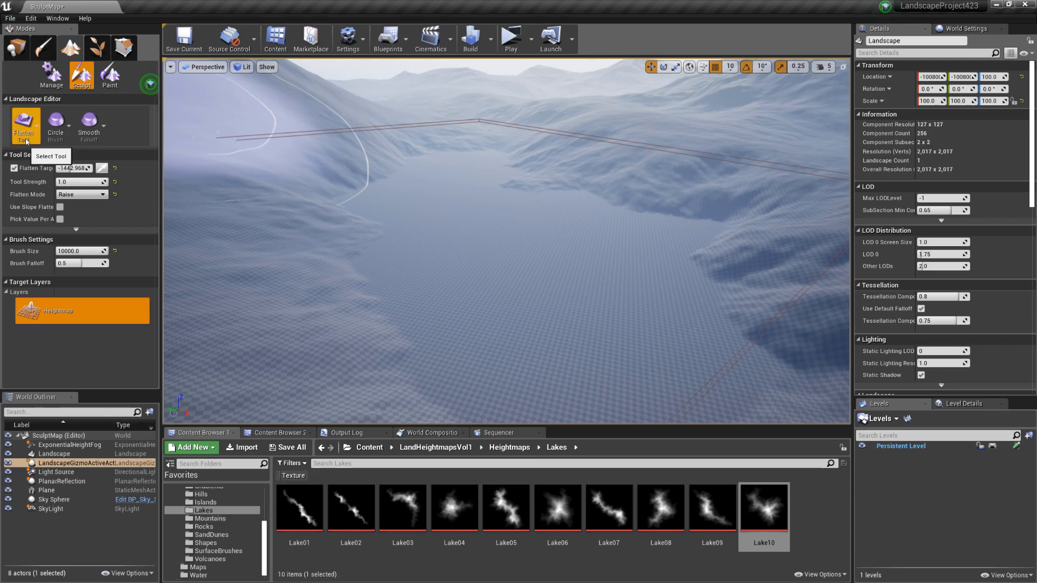
mouse_move(551, 169)
right_mouse_down()
mouse_move(637, 163)
mouse_move(634, 176)
mouse_move(557, 171)
right_mouse_up()
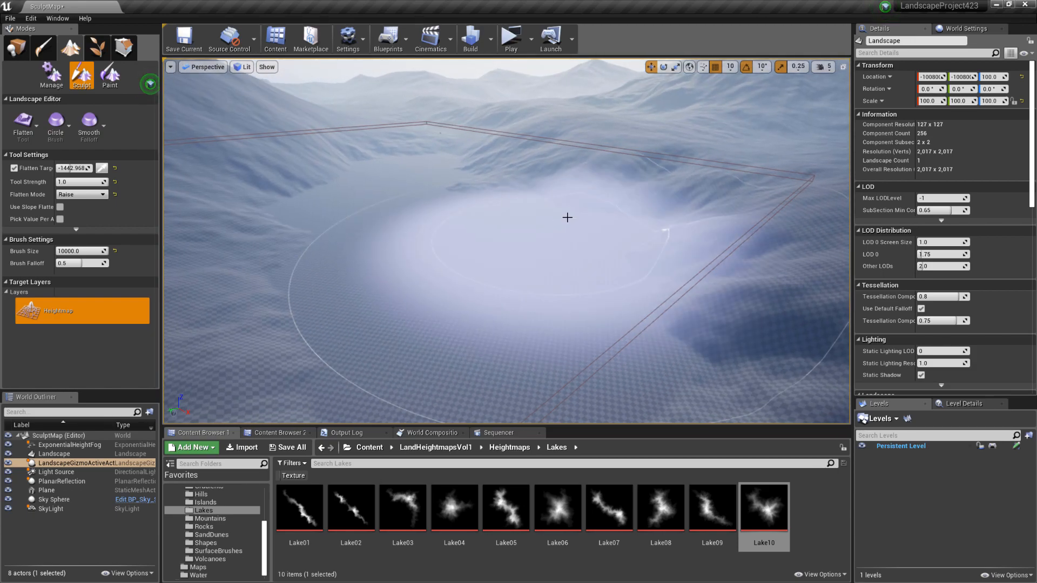
Switch to the Smooth tool with strength 0.2 and reduce the brush size to about 3253
left_click(23, 123)
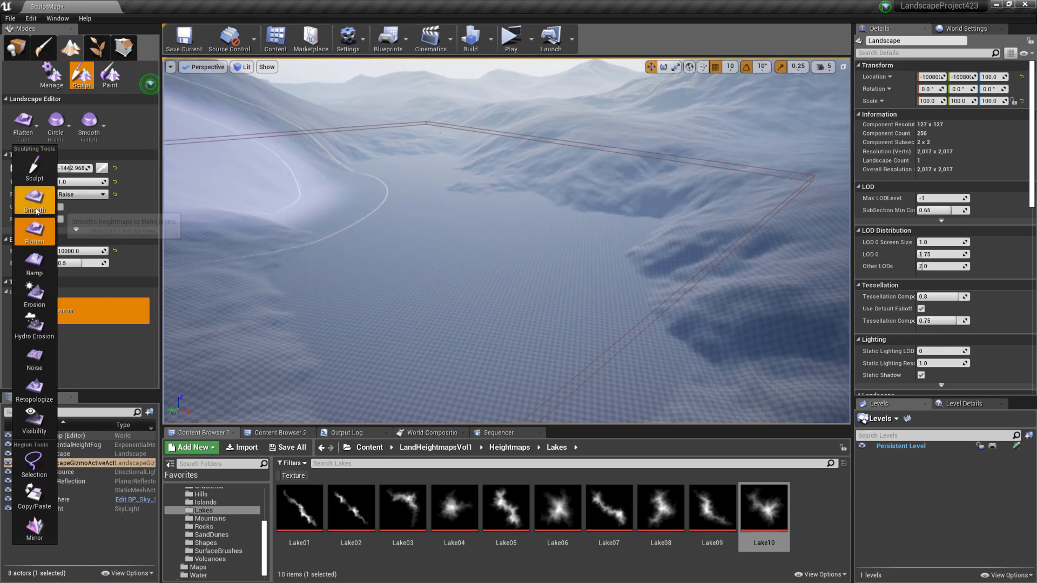
left_click(56, 205)
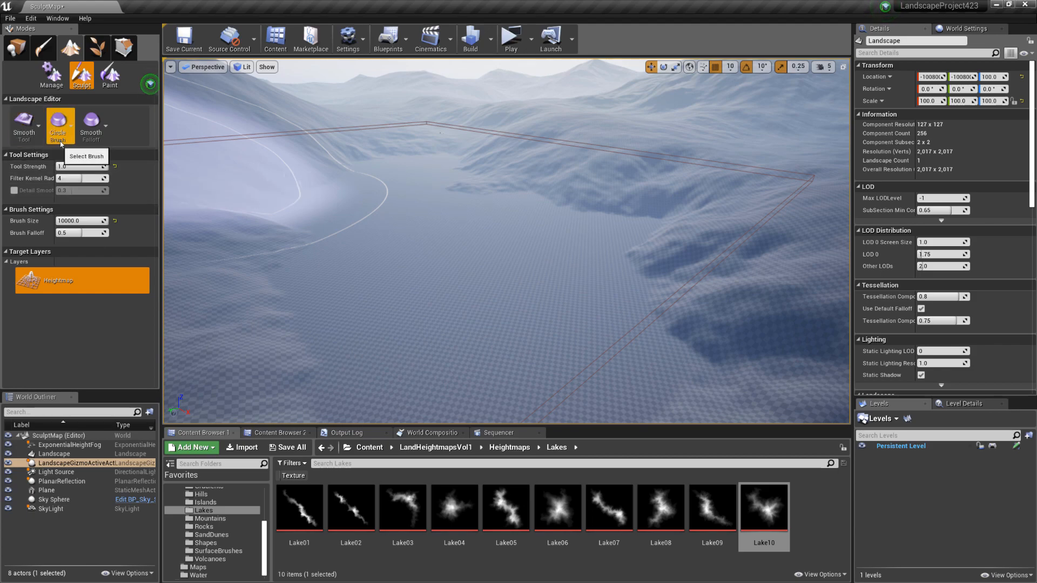
left_click(72, 165)
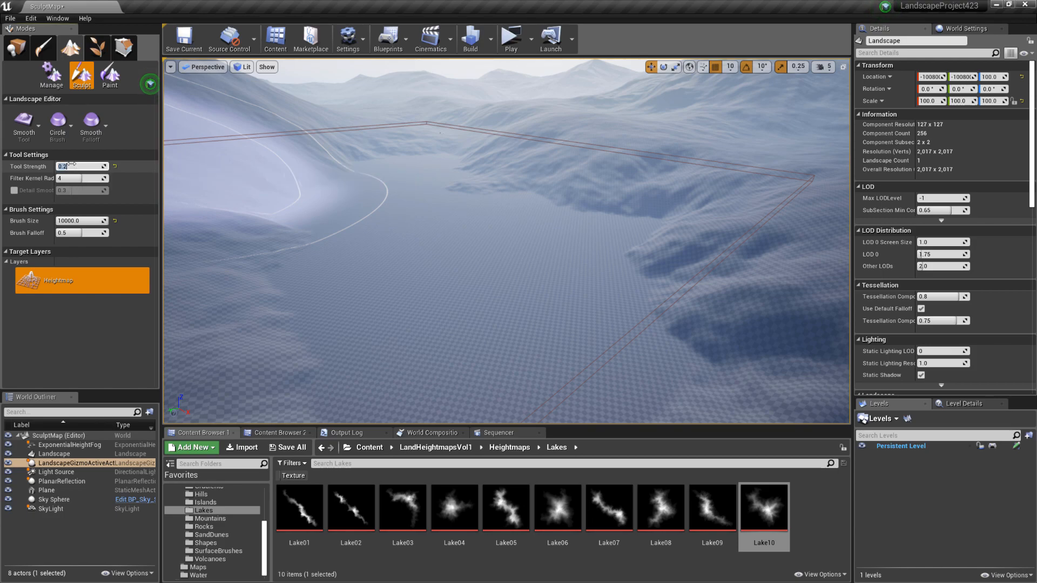
left_click(71, 220)
type("5000")
key("Return")
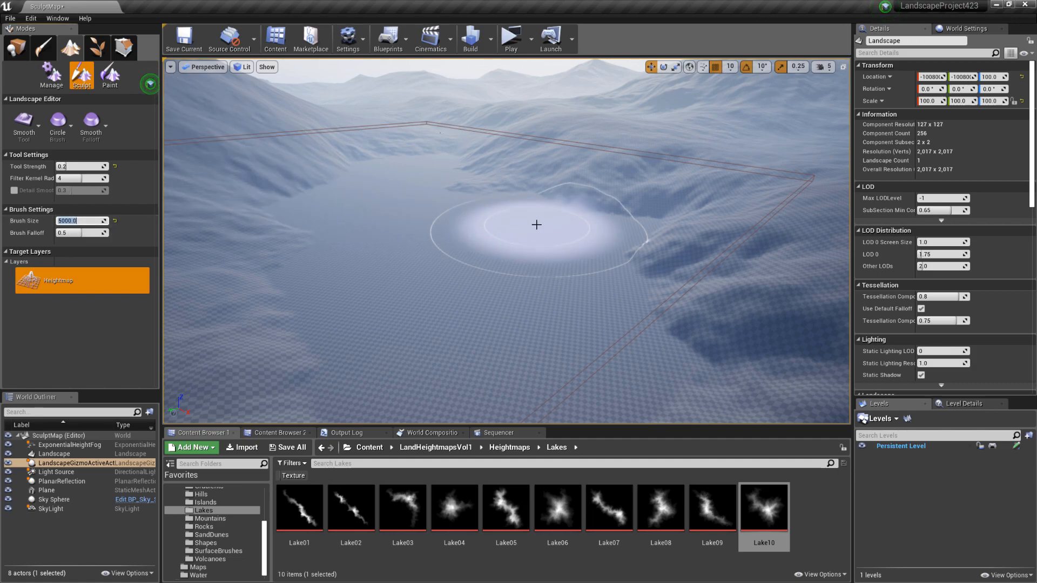
left_click_drag(103, 221, 97, 221)
Try smoothing the edges of the flattened lake bed and the surrounding shores, and undo the strokes
mouse_move(670, 344)
left_mouse_down()
mouse_move(621, 266)
mouse_move(641, 230)
mouse_move(617, 216)
mouse_move(632, 222)
mouse_move(442, 195)
mouse_move(457, 178)
mouse_move(453, 158)
left_mouse_up()
mouse_move(377, 160)
left_mouse_down()
mouse_move(316, 196)
mouse_move(319, 248)
mouse_move(303, 285)
mouse_move(382, 361)
left_mouse_up()
mouse_move(442, 317)
right_mouse_down()
mouse_move(499, 349)
mouse_move(440, 280)
right_mouse_up()
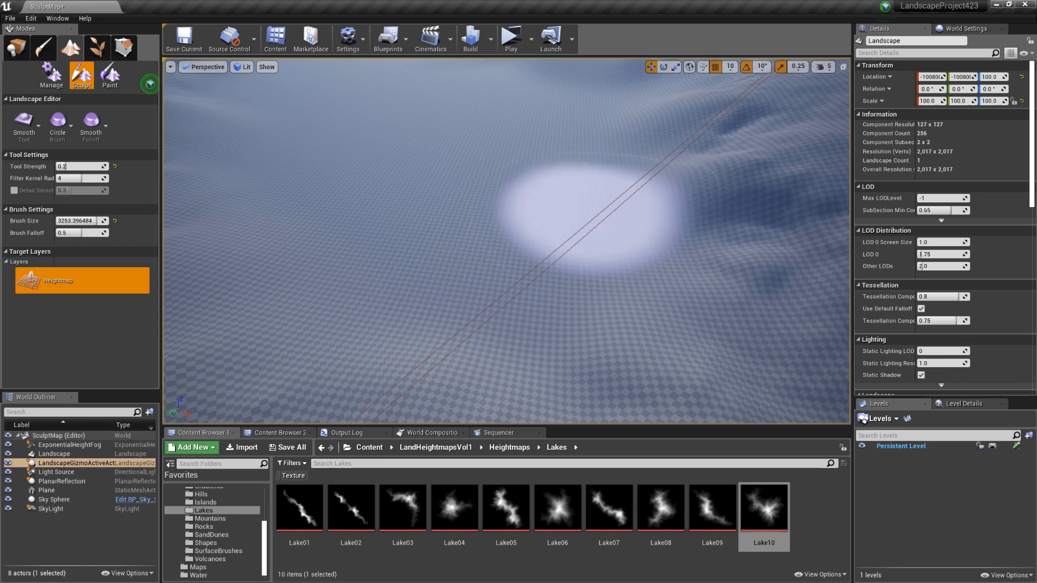
right_click_drag(591, 214, 545, 162)
mouse_move(516, 219)
right_mouse_down()
mouse_move(512, 200)
mouse_move(599, 236)
right_mouse_up()
key("ctrl+z")
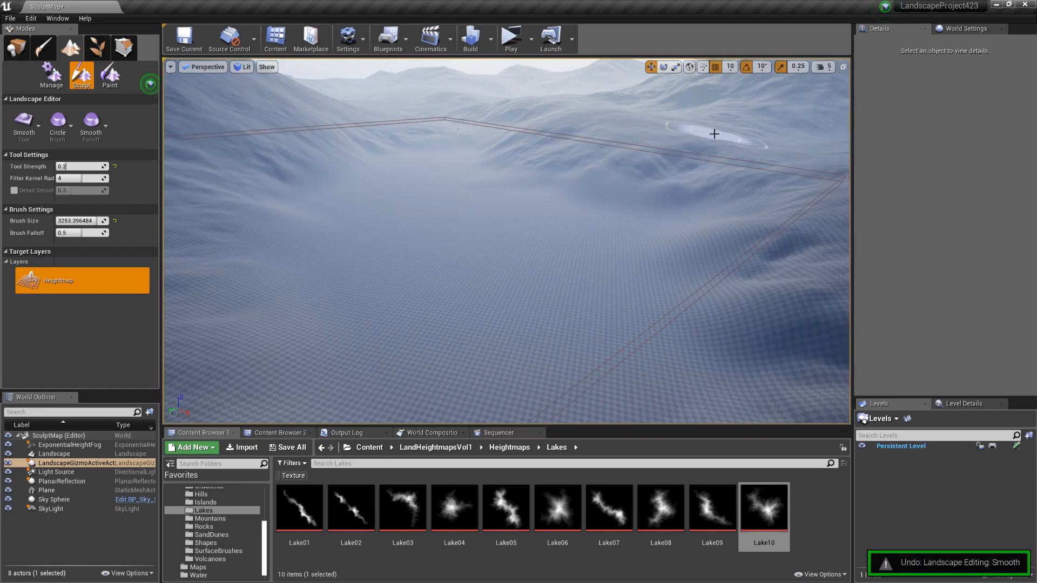
key("ctrl+z")
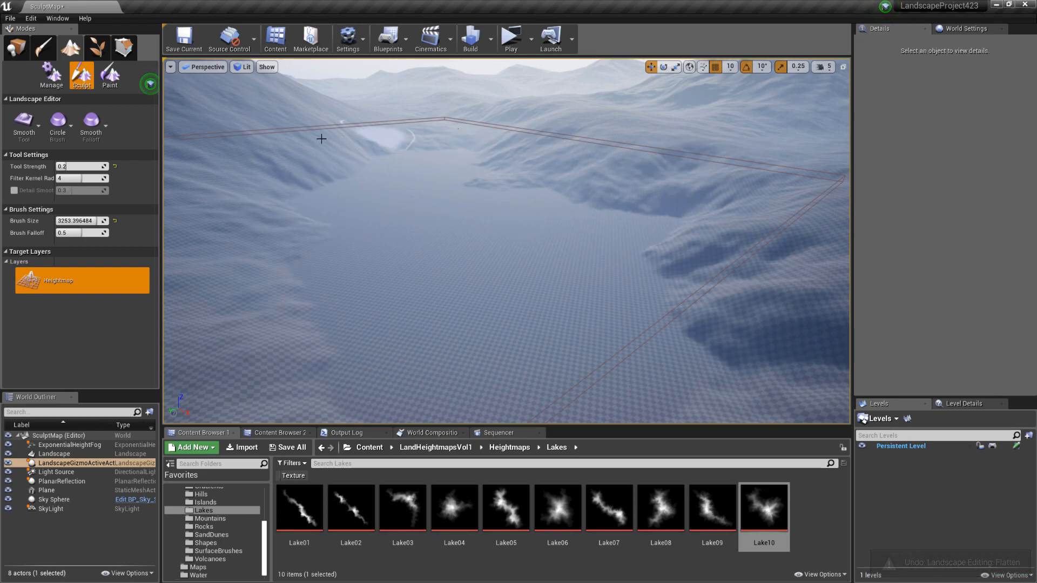
Return to the Flatten tool and sample the flat lake bed's height as the flatten target
left_click(24, 124)
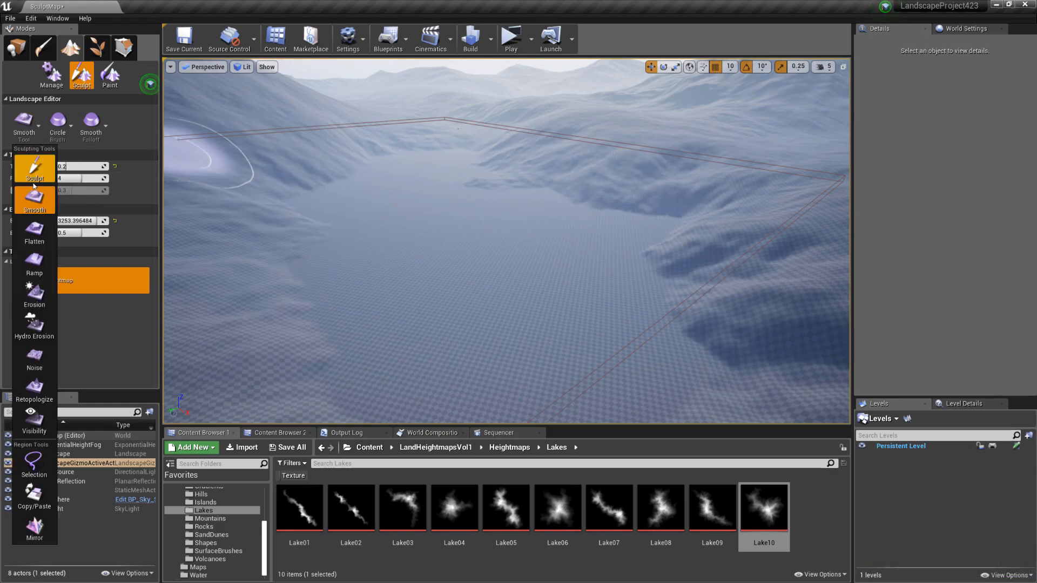
left_click(35, 172)
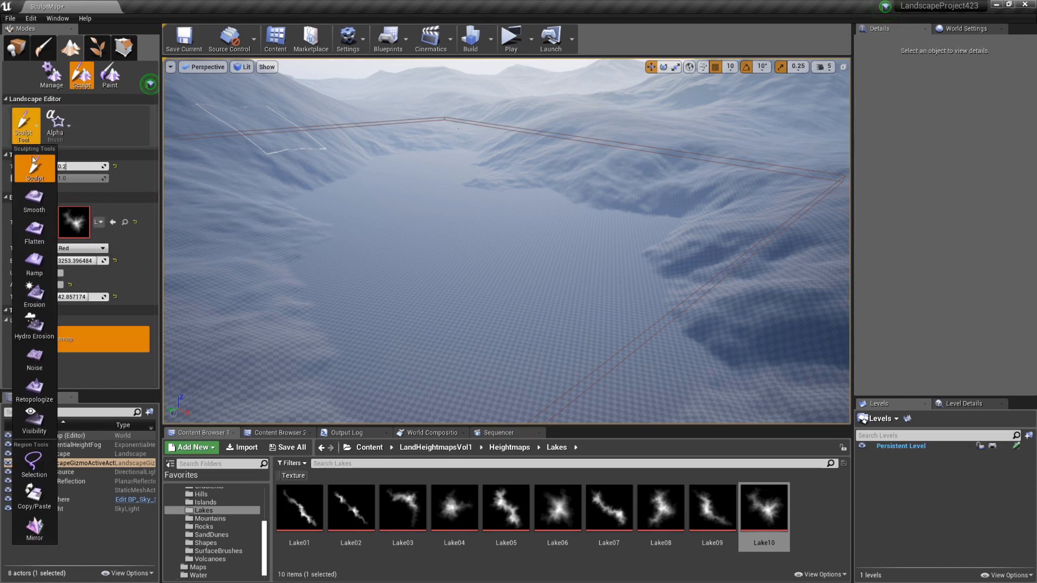
left_click(36, 236)
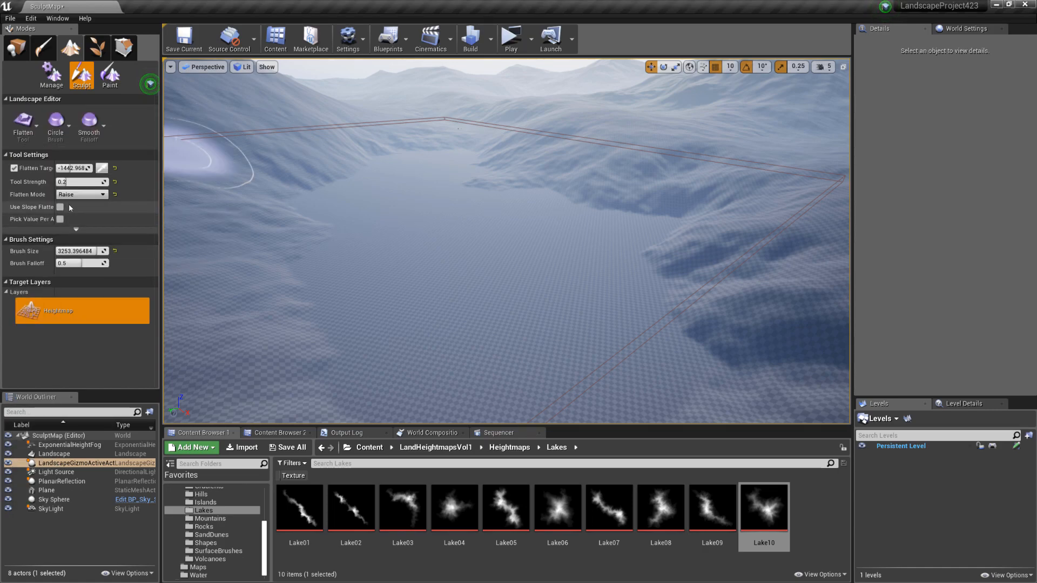
left_click(101, 170)
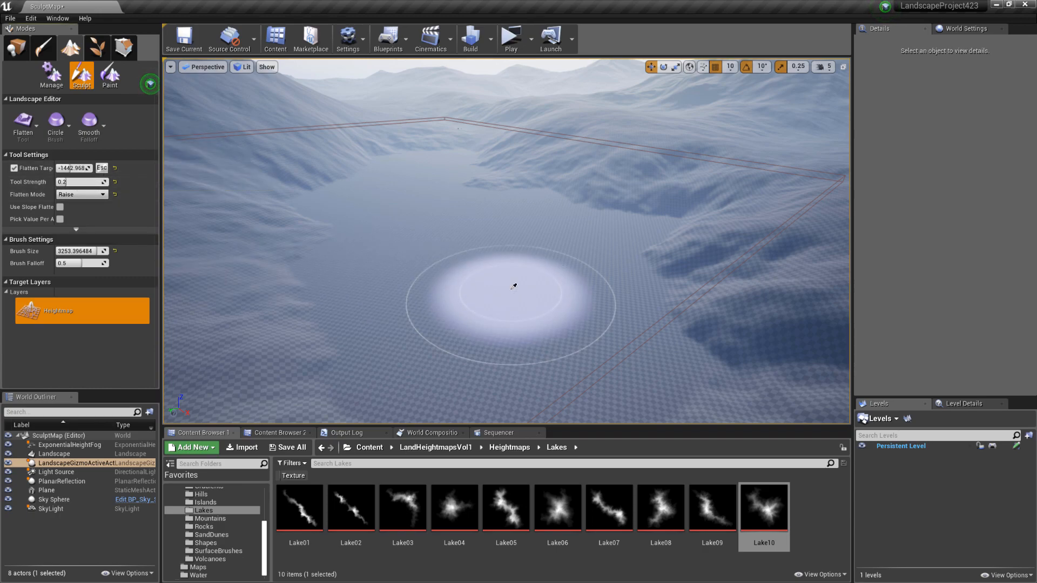
left_click(513, 286)
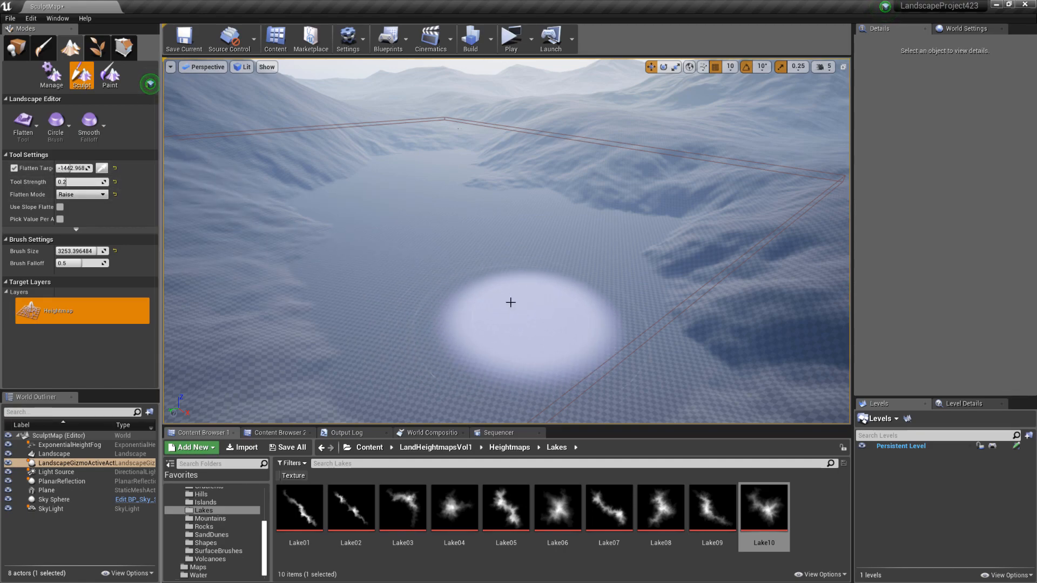
Set the flatten target to about -1742.97, the flatten mode to Lower and the tool strength to 1.0
left_click(70, 168)
left_click_drag(64, 168, 56, 168)
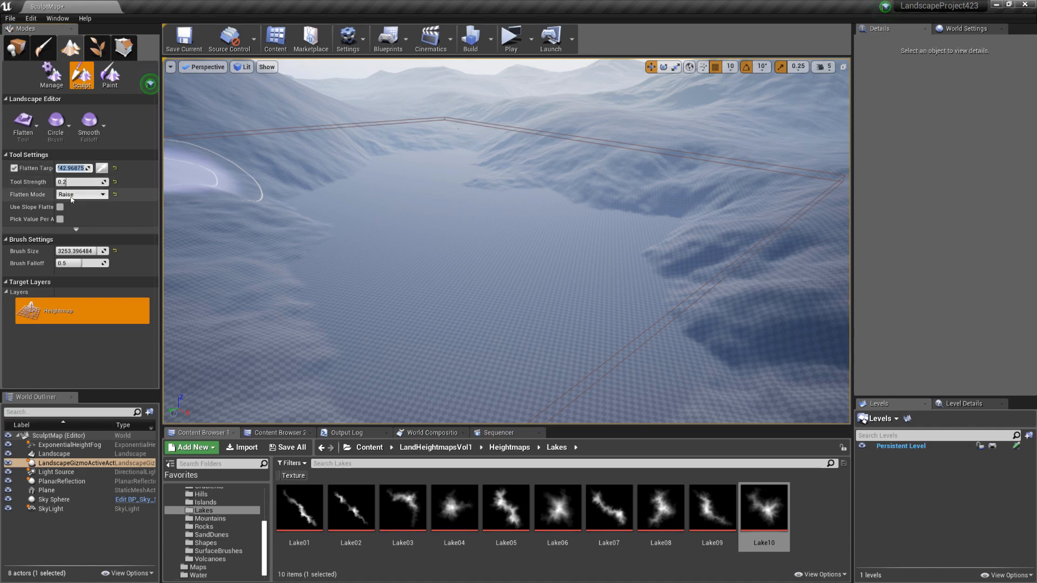
left_click(73, 195)
left_click(67, 216)
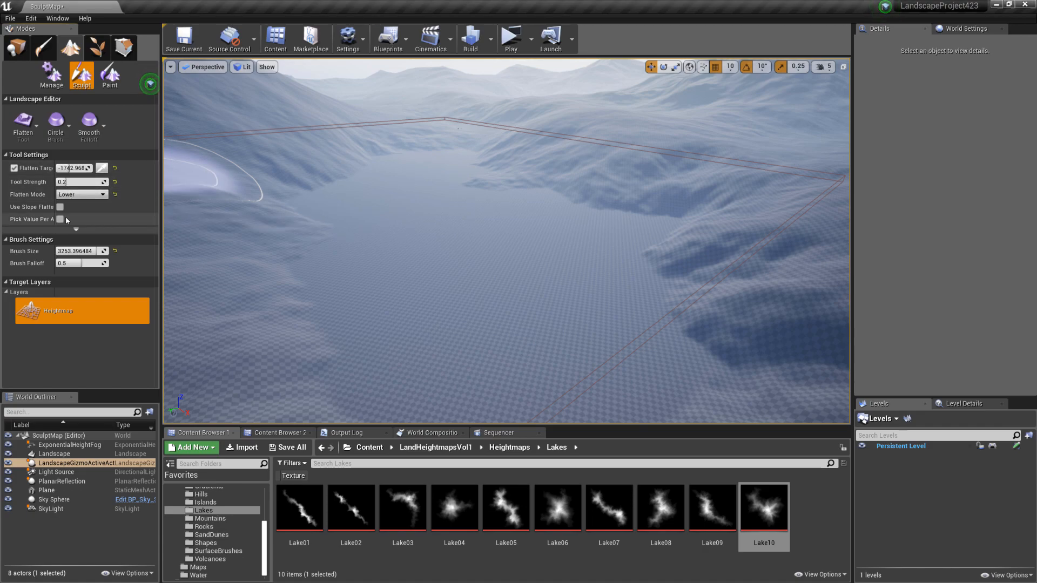
left_click(68, 181)
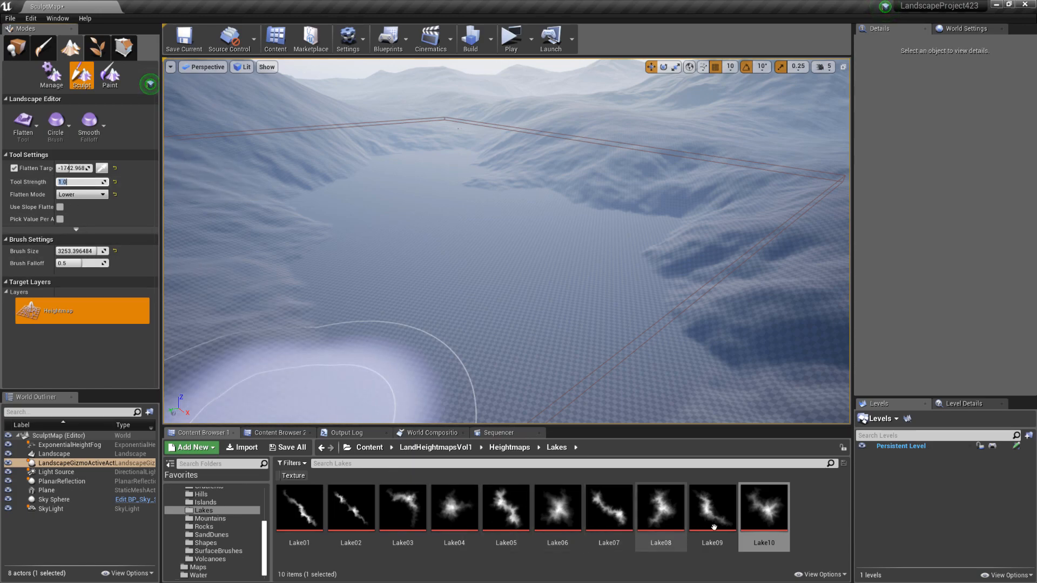
Change the Flatten brush to Alpha and assign the Lake08 heightmap as its texture
left_click(55, 123)
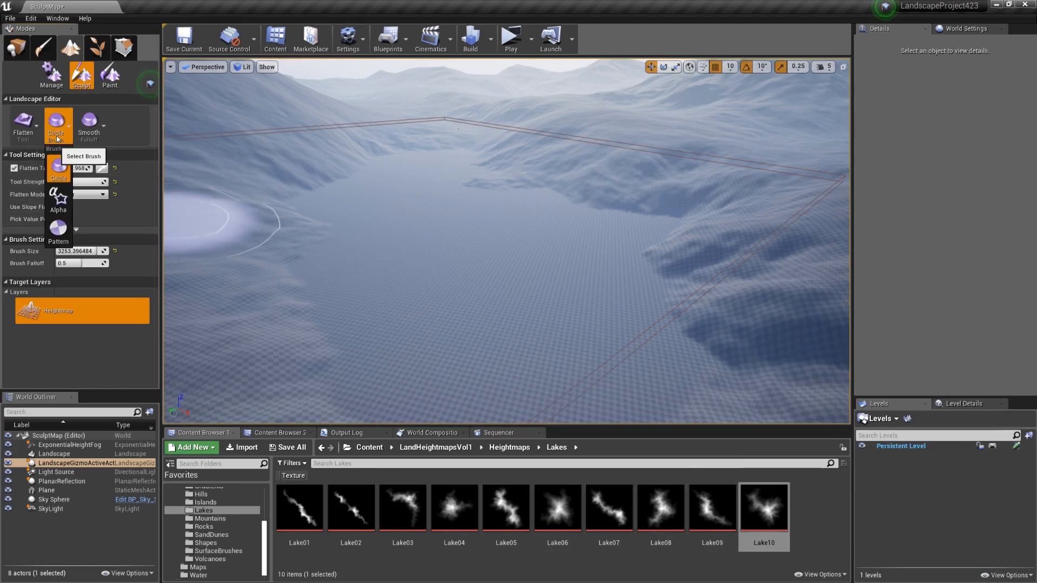
left_click(61, 207)
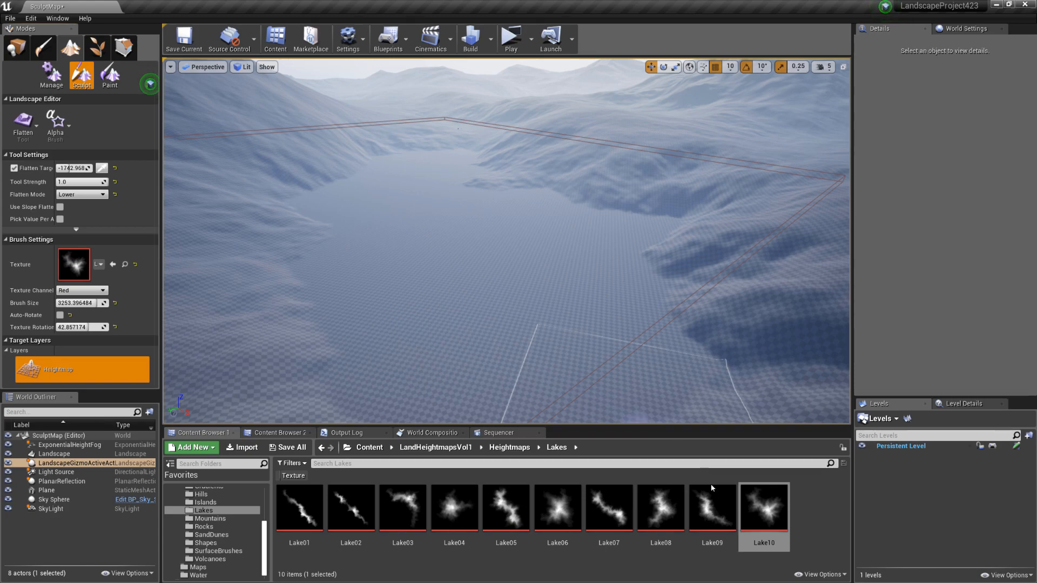
mouse_move(653, 504)
left_mouse_down()
mouse_move(179, 271)
mouse_move(78, 265)
left_mouse_up()
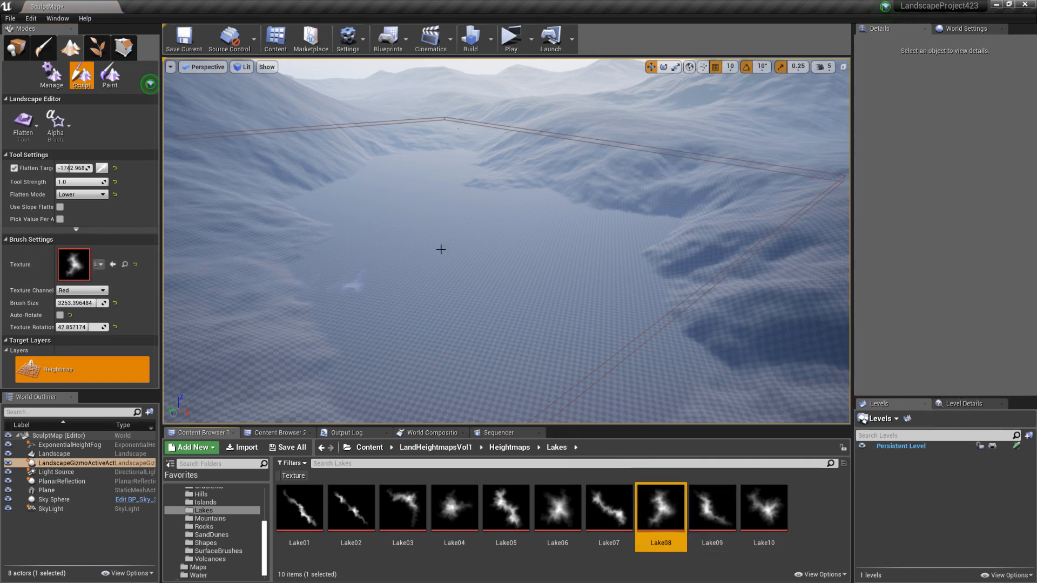
Set the brush size to 12000, try carving the Lake08 shape into the flat lake bed, and undo it
left_click_drag(92, 304, 157, 303)
left_click(93, 304)
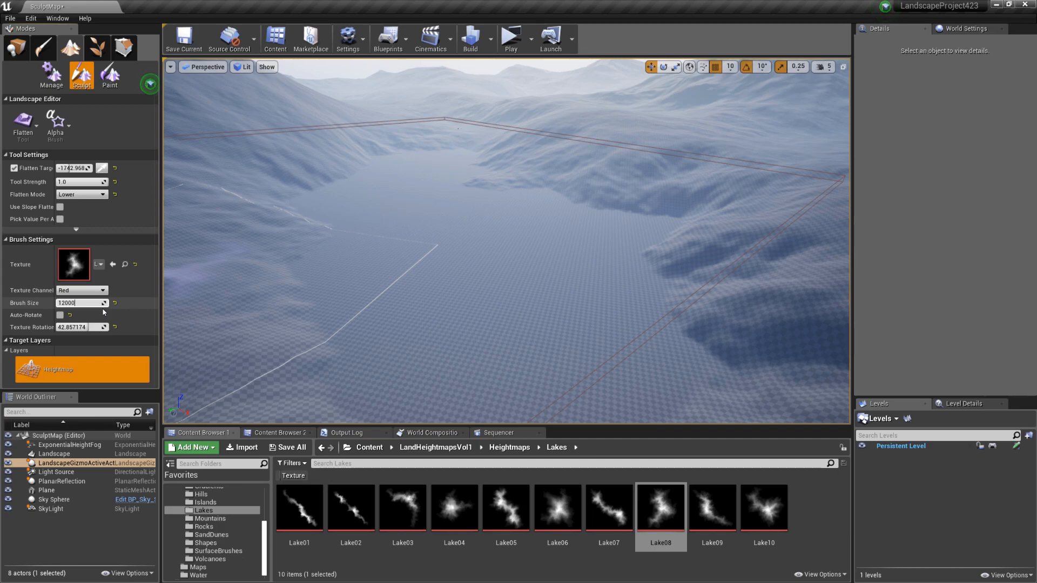
key("Return")
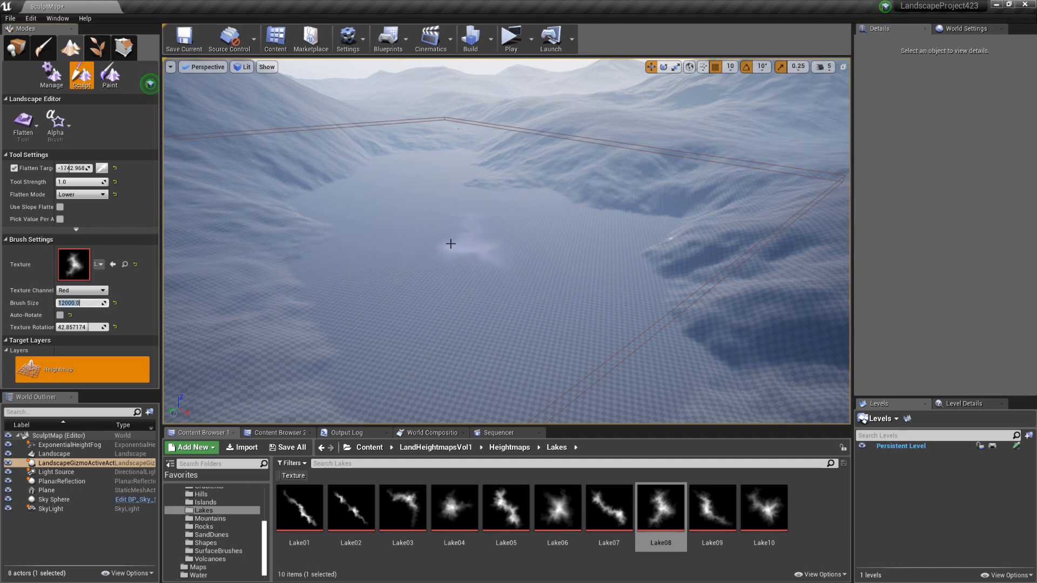
left_click(456, 254)
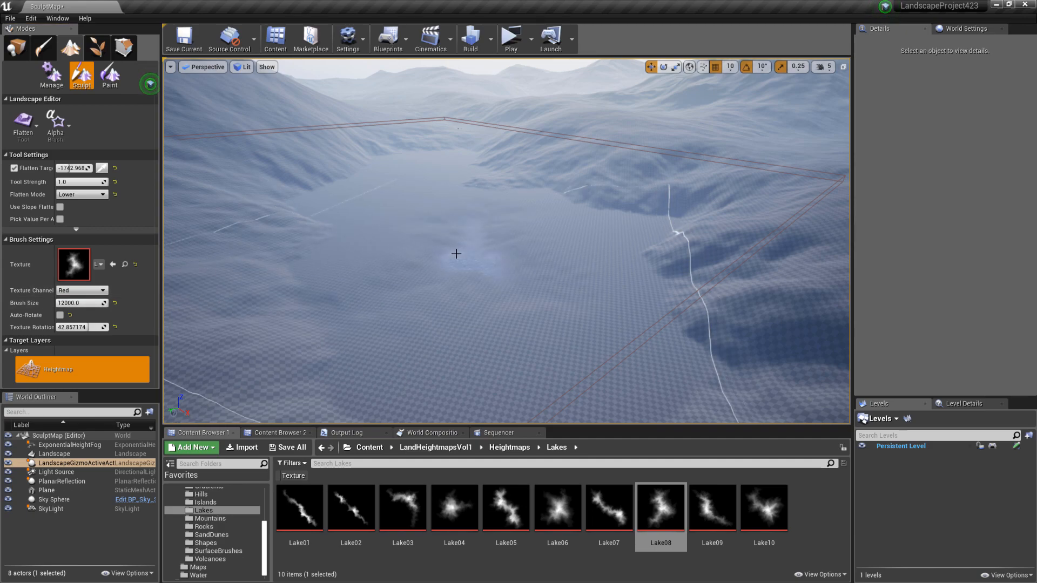
key("ctrl+z")
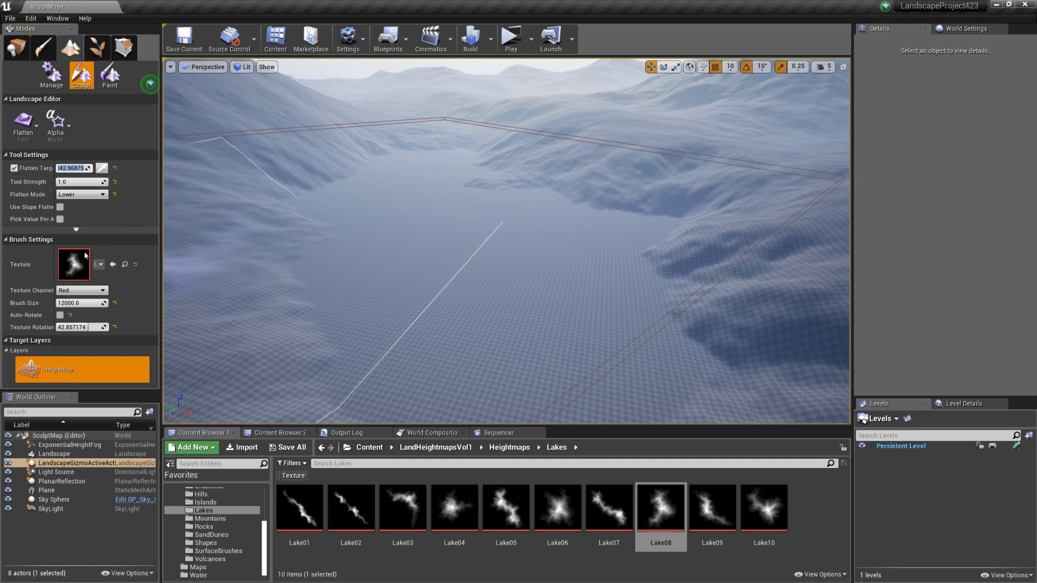
With a flatten target of about -2042.97 and brush size 18000, try carving Lake08 into the lake bed and undo the stamp
left_click(69, 301)
left_click_drag(62, 304, 57, 304)
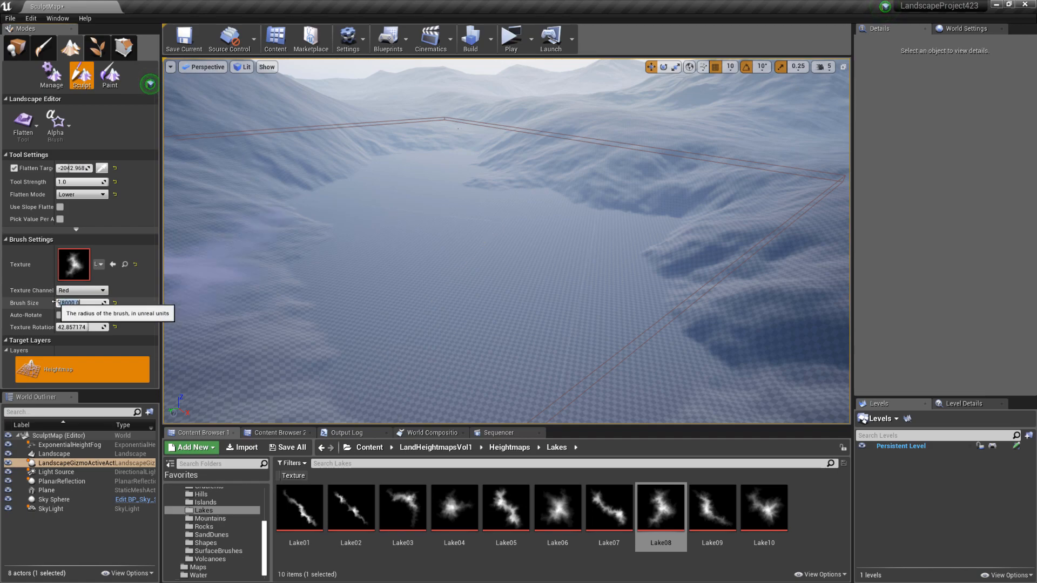
key("Return")
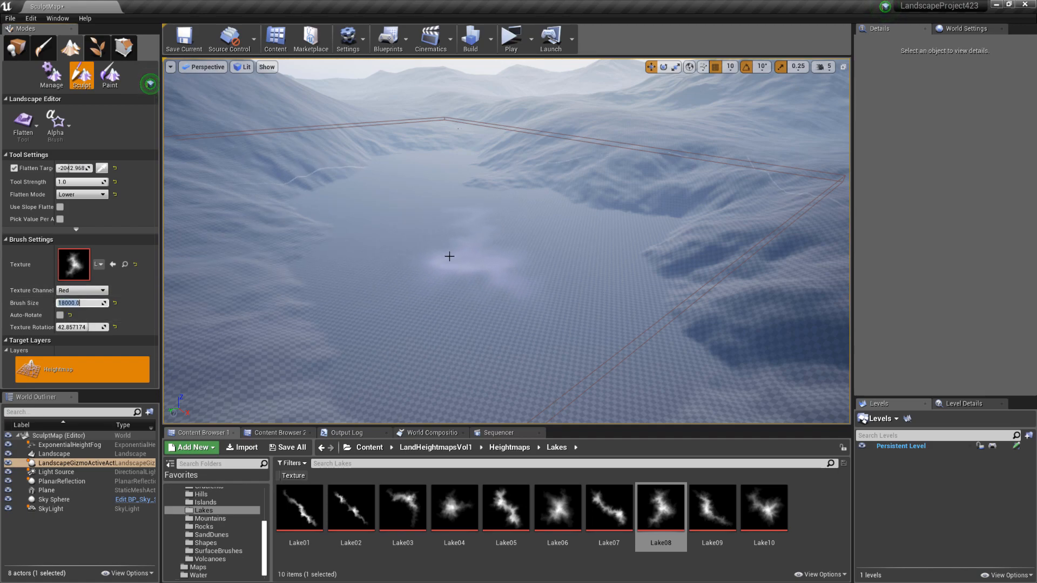
left_click(449, 256)
key("ctrl+z")
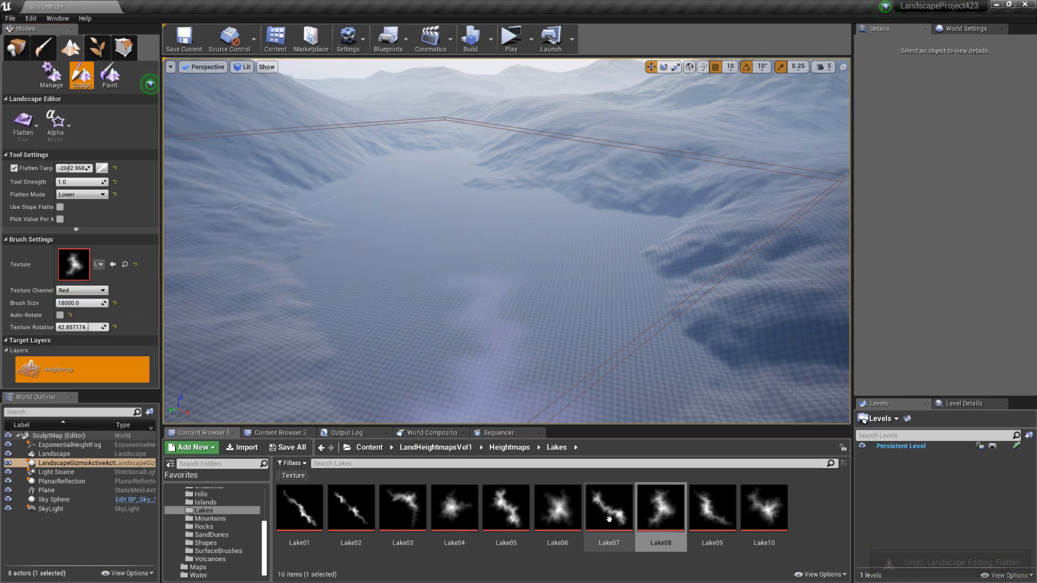
Assign the Lake05 heightmap as the brush texture and set its texture rotation to about -132.69
left_click(510, 509)
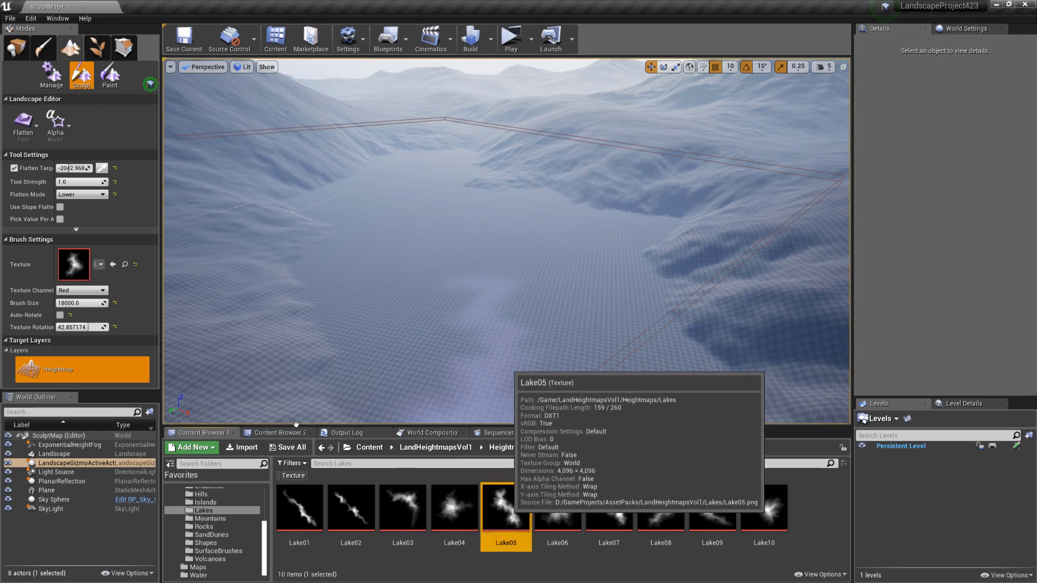
left_click_drag(74, 264, 74, 264)
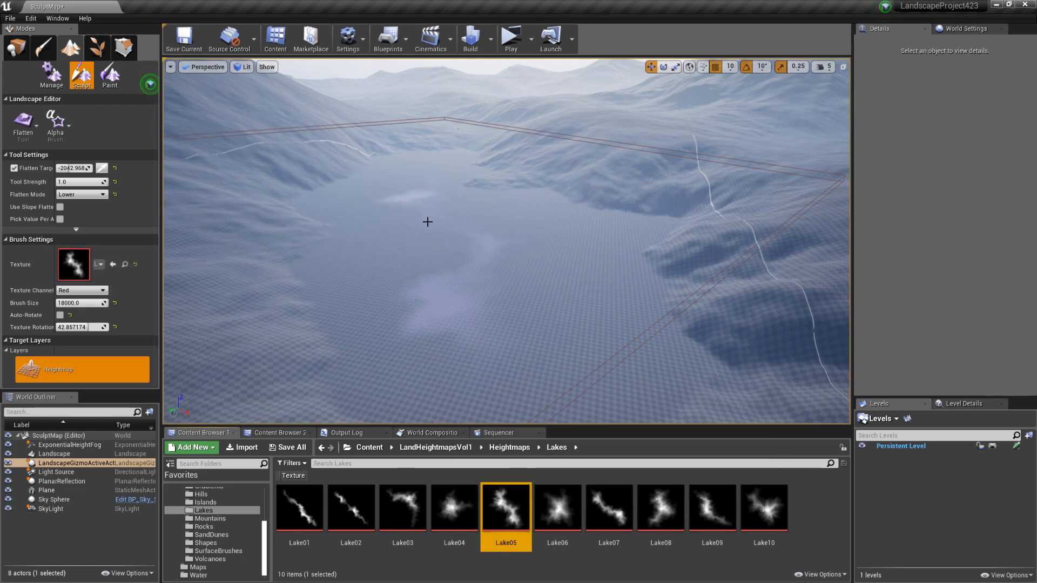
left_click_drag(85, 327, 61, 327)
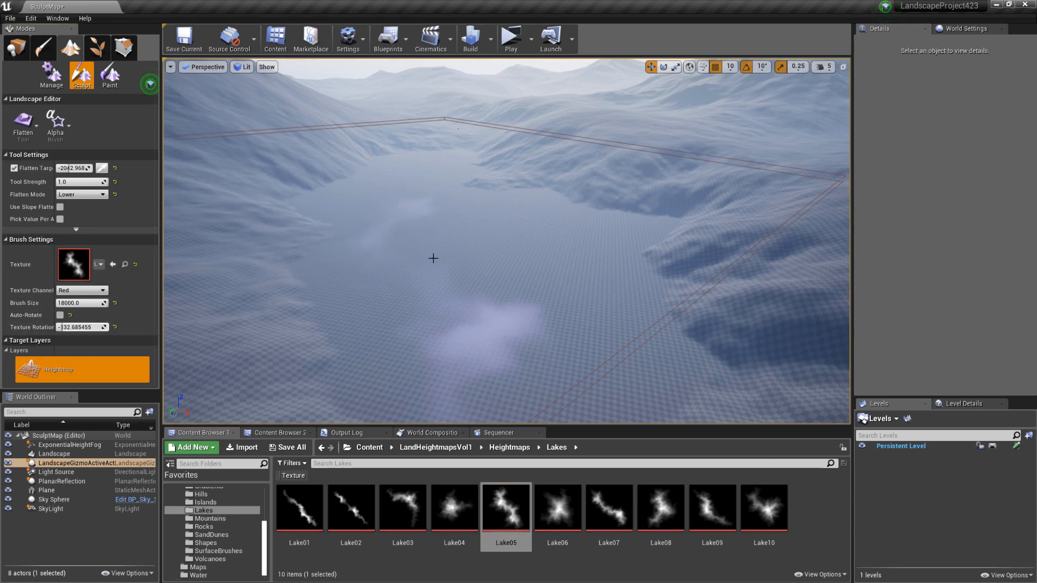
Try carving Lake05 into the flat lake bed at brush size 18000 and undo the stamp
left_click(450, 225)
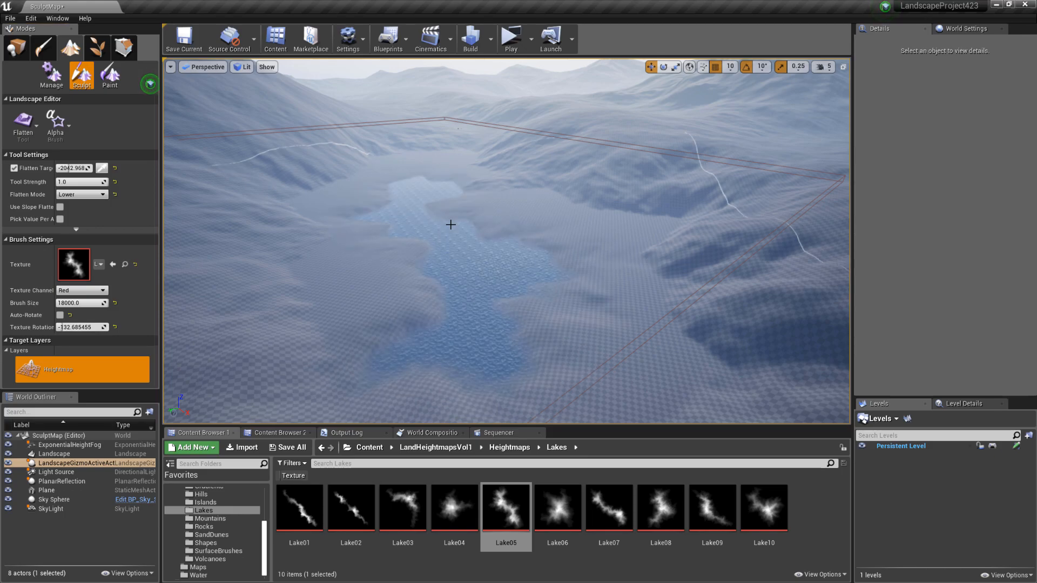
right_click_drag(495, 255, 471, 240)
key("w")
key("w")
key("s")
key("w")
left_click(489, 255)
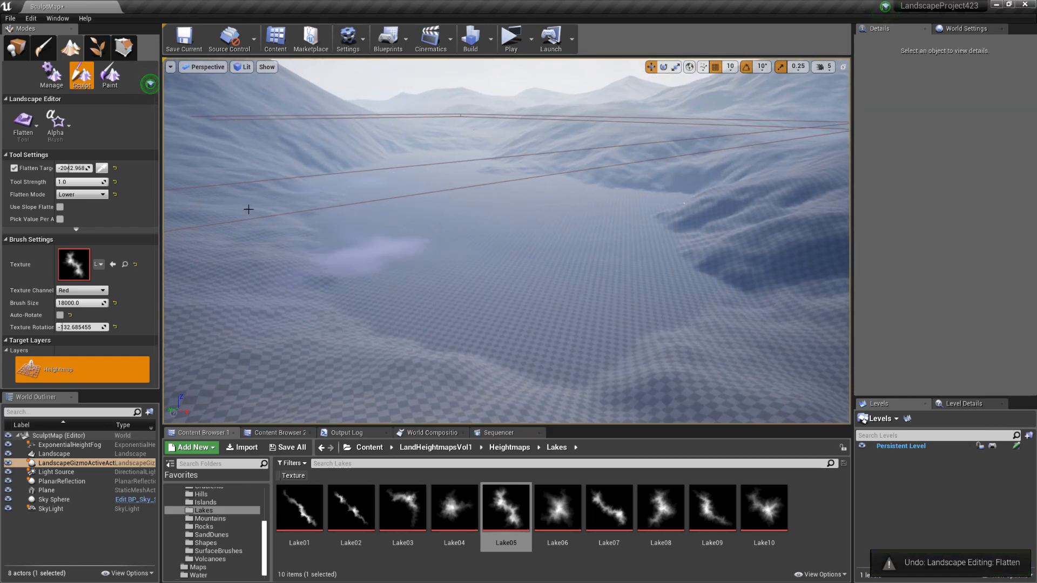
Set the brush size to 21000, try carving Lake05 into the lake bed, and undo the stamp
left_click(65, 303)
left_click_drag(65, 303, 52, 304)
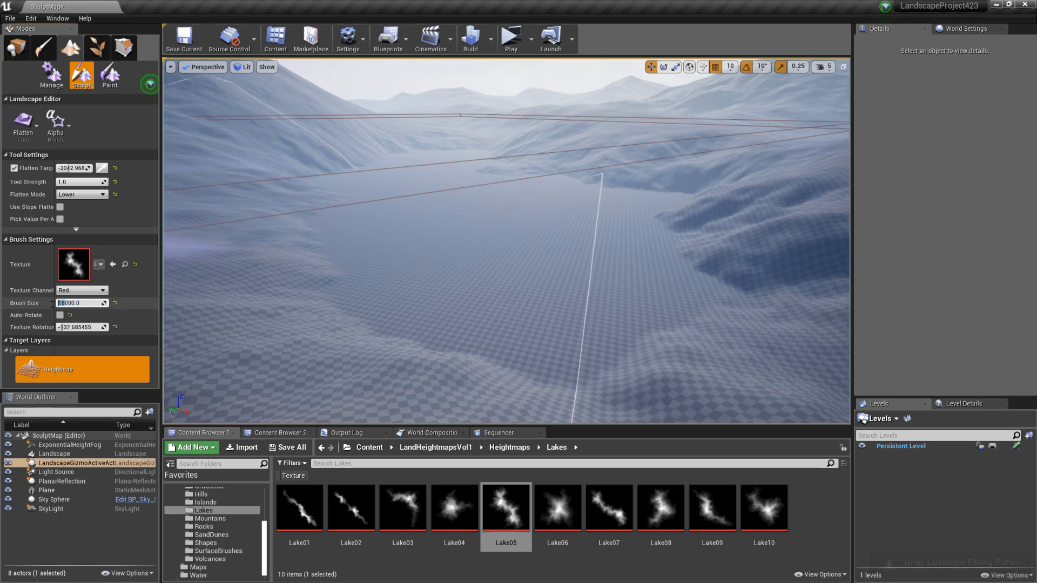
key("Return")
key("e")
right_click_drag(436, 231, 435, 231)
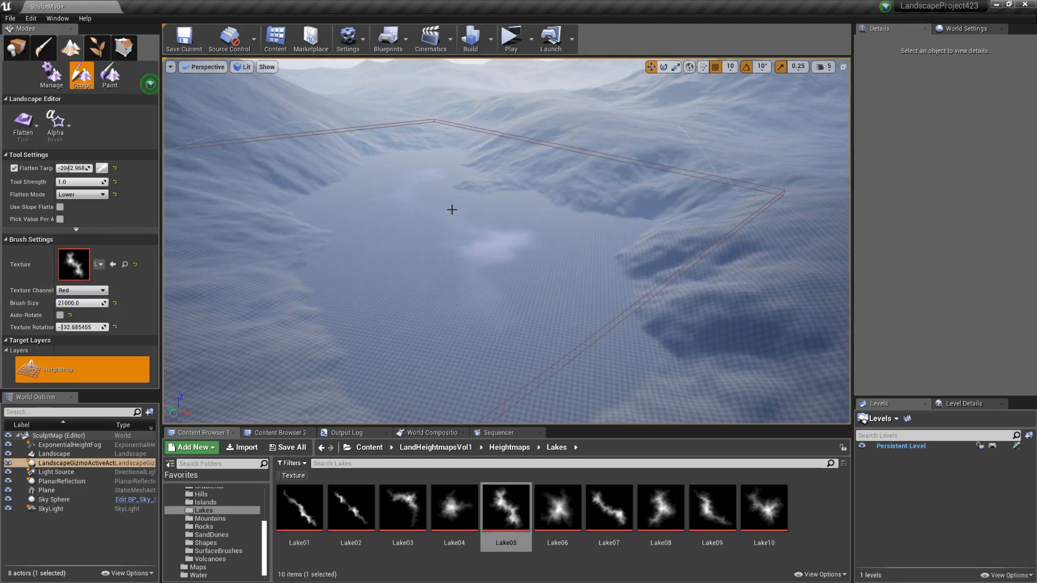
left_click(446, 214)
right_click_drag(446, 215, 446, 214)
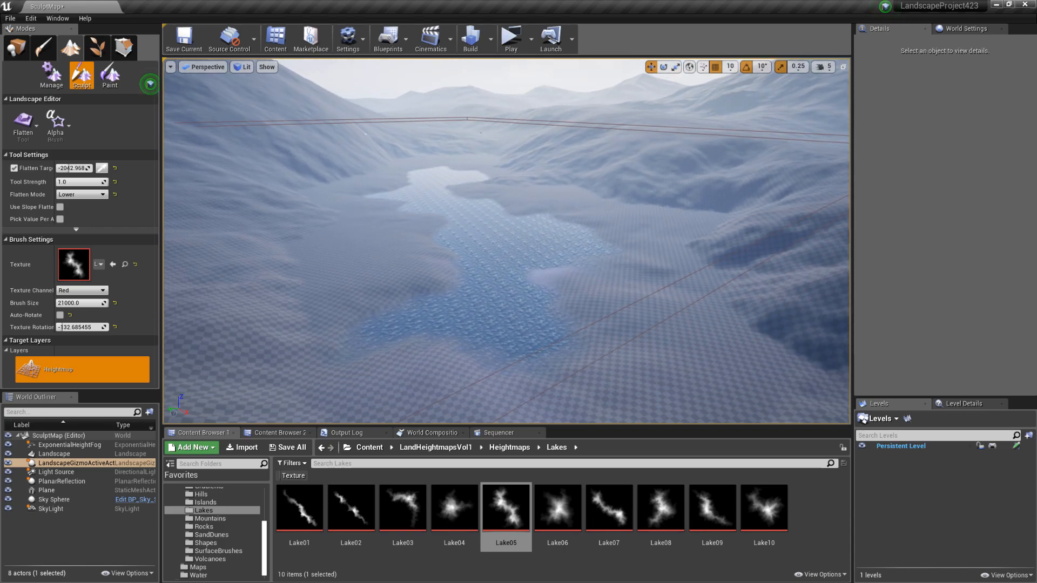
key("ctrl+z")
With a flatten target of about -2342.97 and brush size 25000, carve the Lake05 shape into the lake bed
left_click(68, 168)
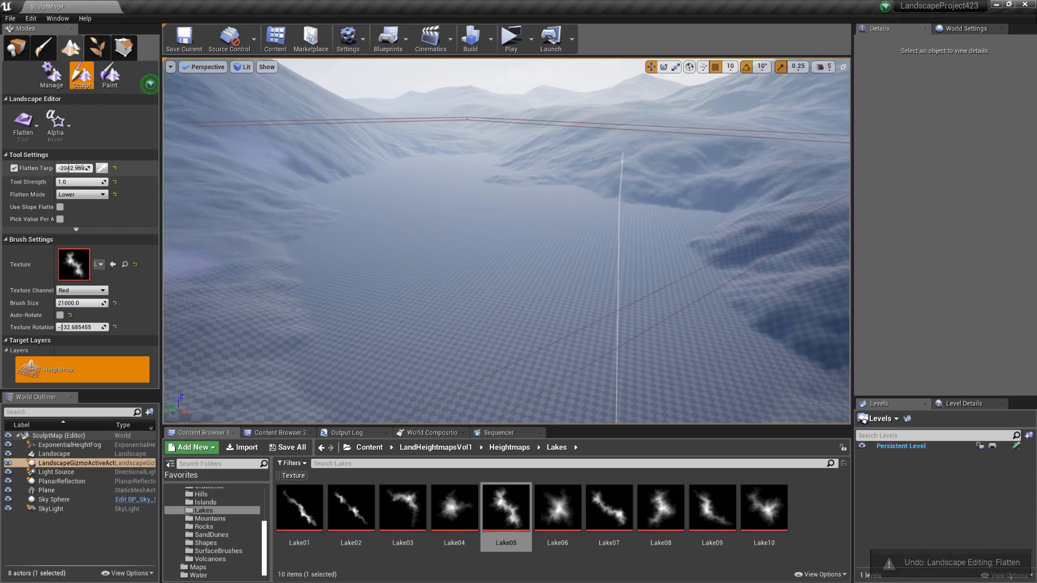
left_click_drag(67, 168, 60, 168)
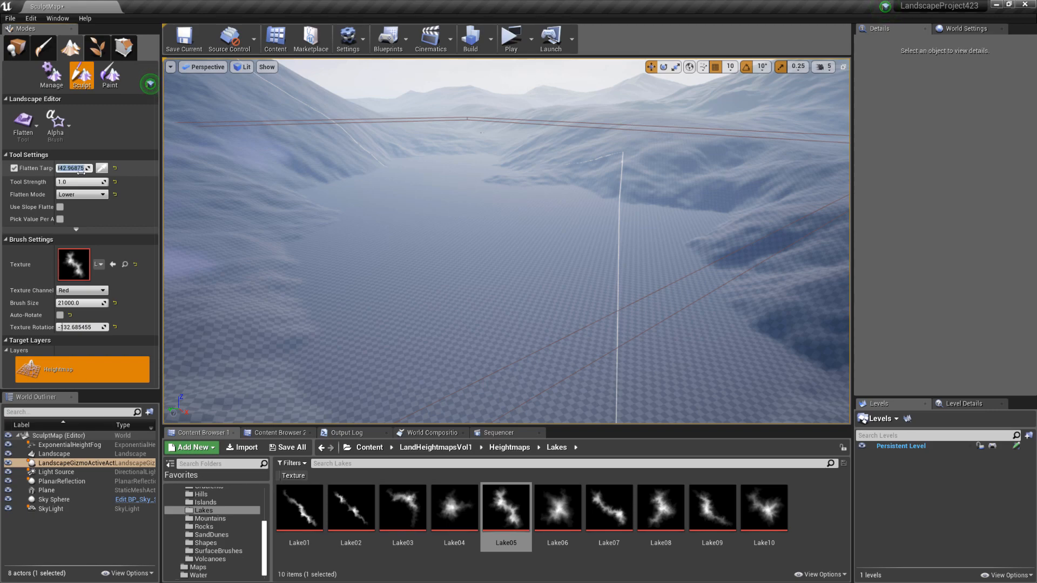
left_click(64, 304)
left_click(65, 304)
left_click_drag(61, 303, 52, 303)
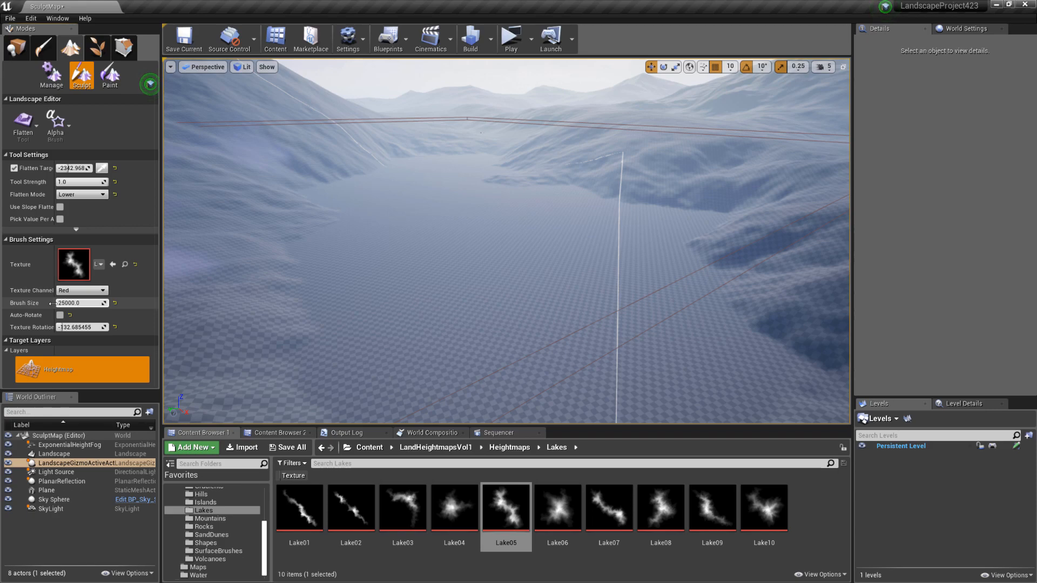
key("Return")
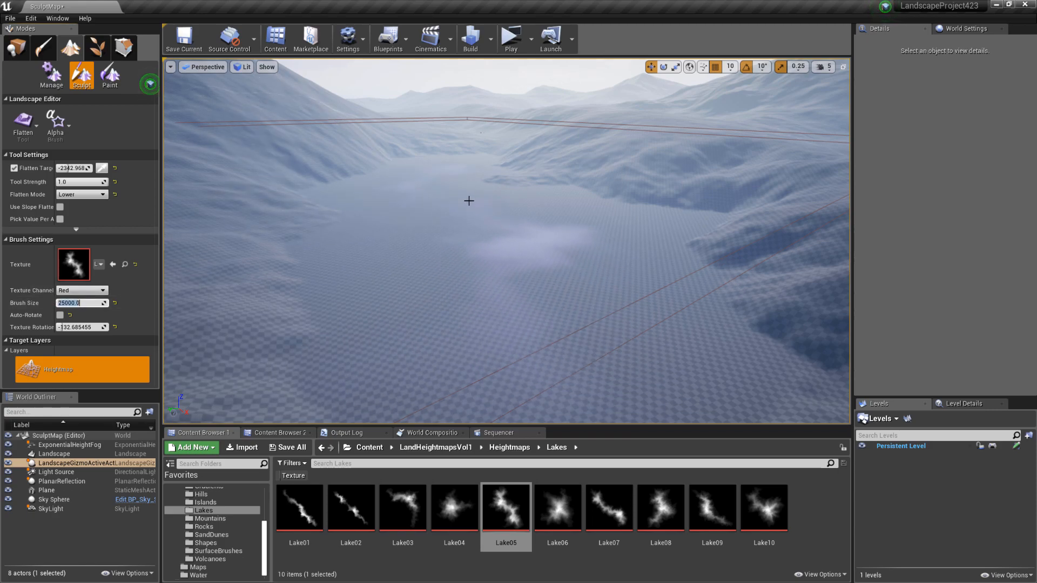
left_click(475, 198)
mouse_move(476, 198)
right_mouse_down()
mouse_move(467, 195)
mouse_move(473, 214)
mouse_move(468, 185)
mouse_move(479, 184)
mouse_move(468, 177)
mouse_move(474, 185)
right_mouse_up()
Switch to placement mode and move the PlanarReflection actor over the new lake, to about Y 7490 and Z -1400
left_click(22, 47)
right_click_drag(565, 279, 565, 273)
right_click_drag(475, 266, 475, 266)
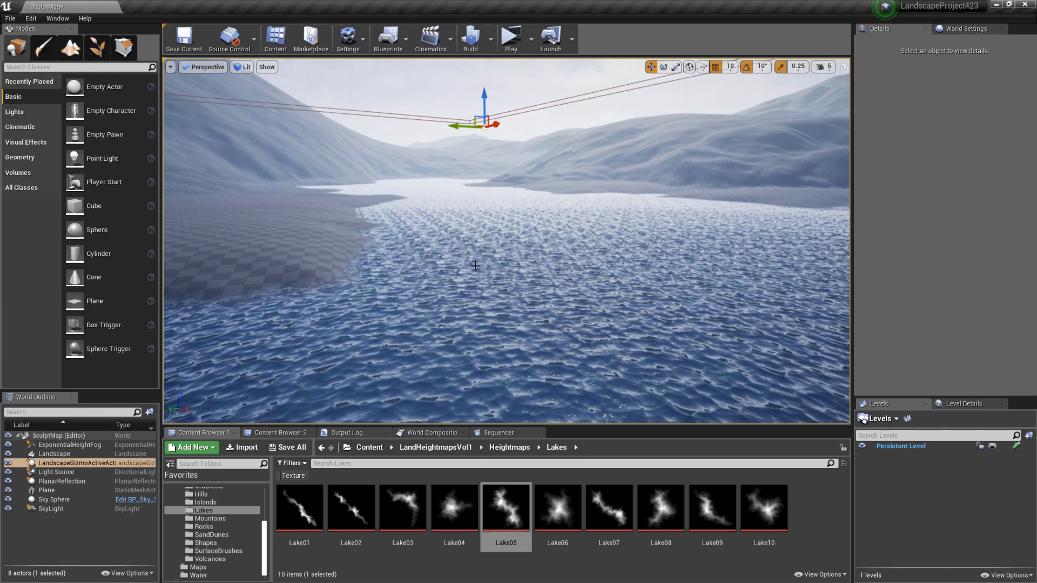
left_click(61, 482)
key("s")
right_click_drag(483, 177, 454, 184)
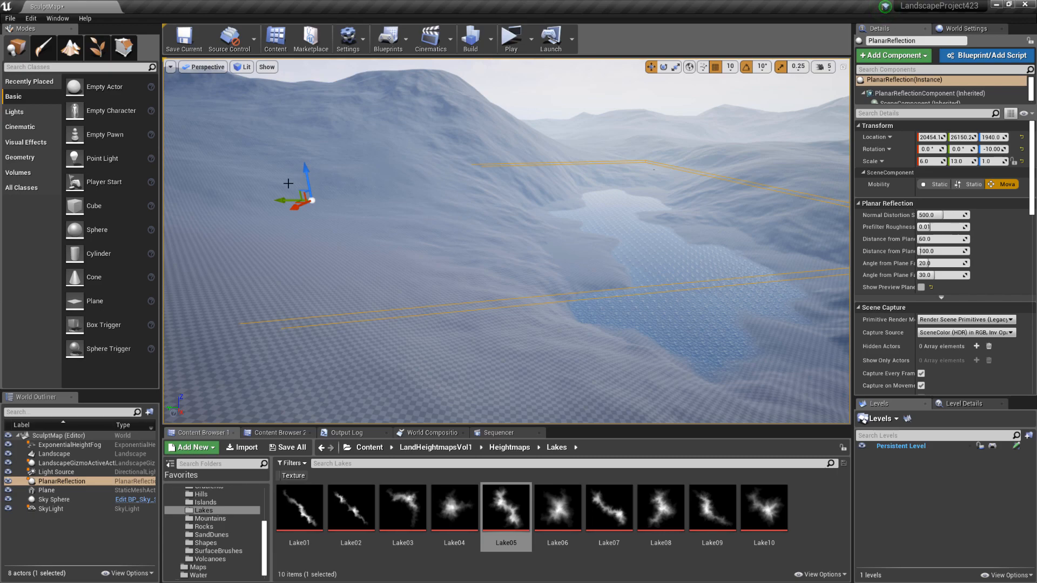
mouse_move(525, 141)
right_mouse_down()
mouse_move(535, 142)
mouse_move(524, 141)
right_mouse_up()
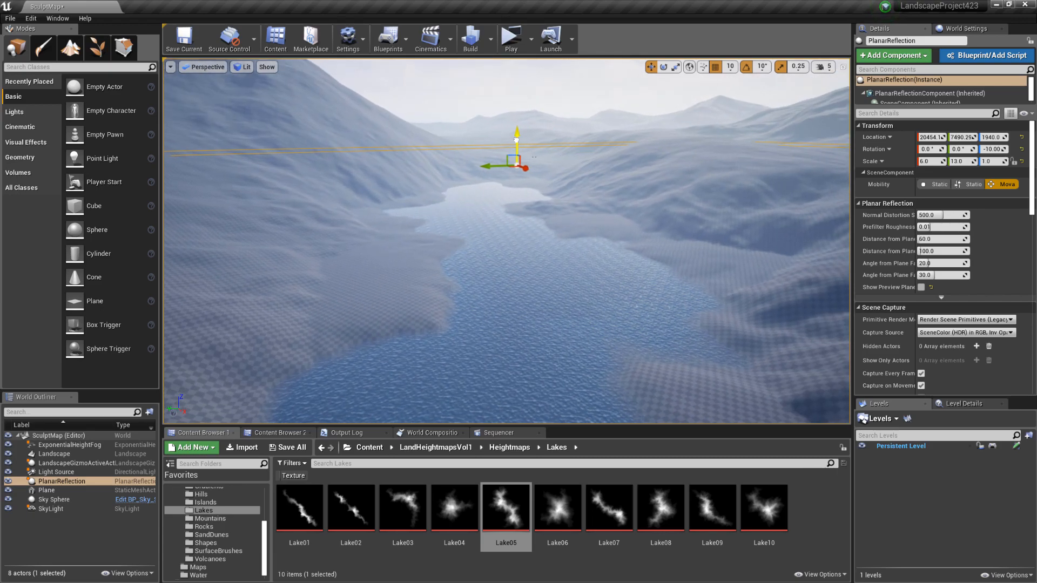
key("w")
right_click_drag(518, 247, 513, 235)
key("q")
key("e")
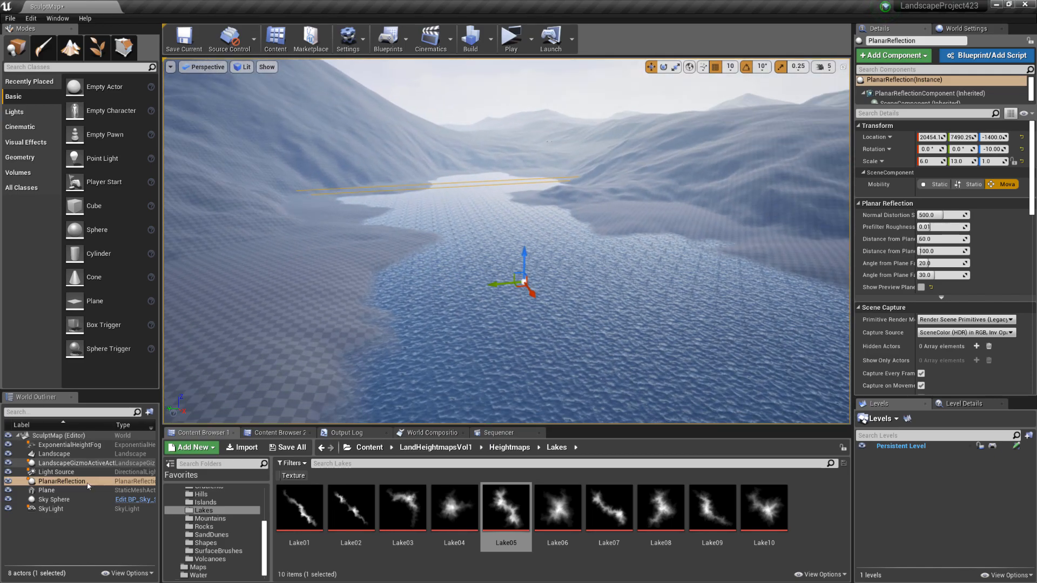
Check the water Plane's height and set the PlanarReflection's Z location to -1670
left_click(46, 490)
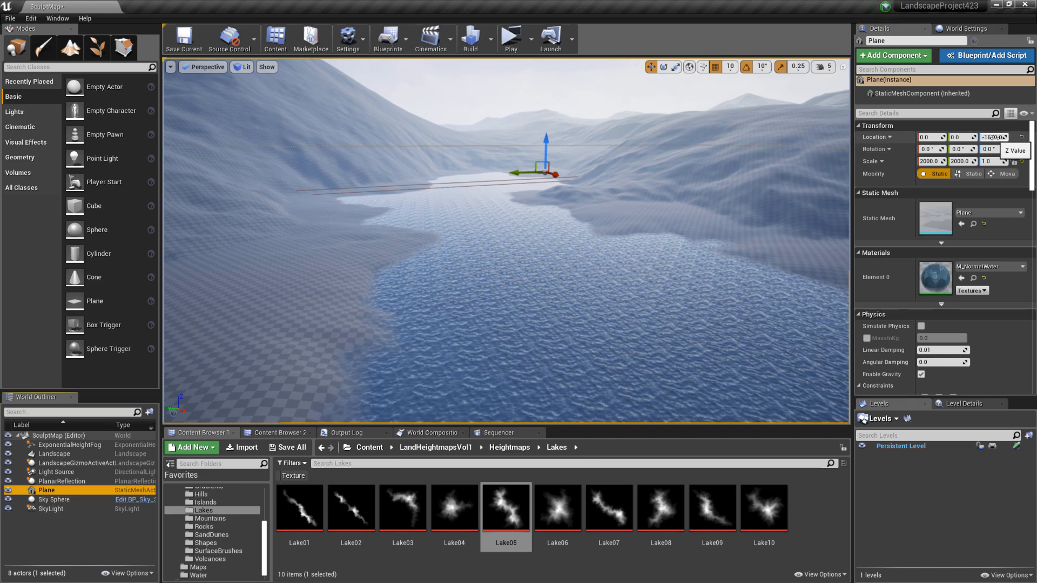
left_click(61, 481)
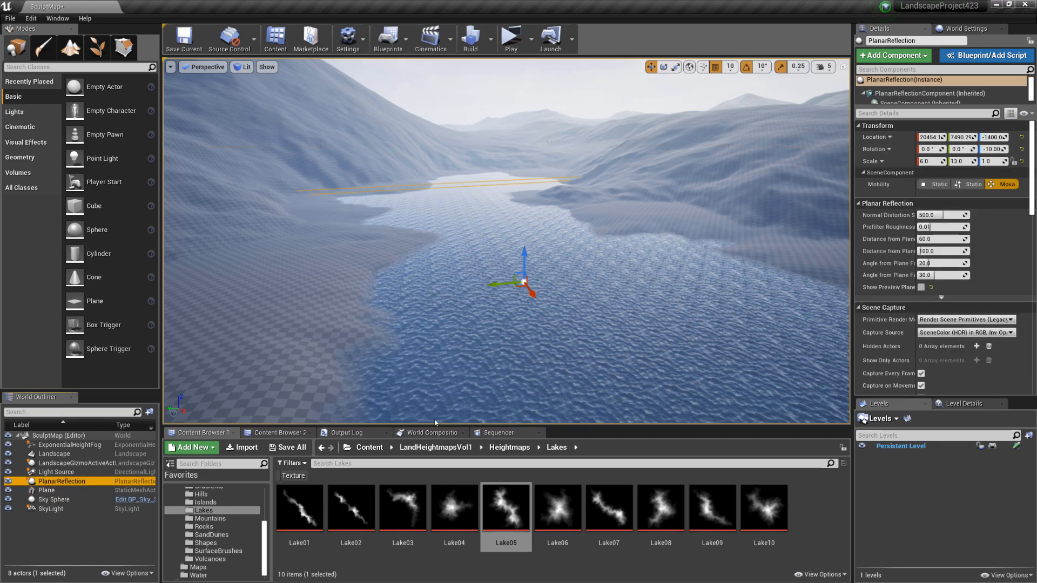
left_click(992, 137)
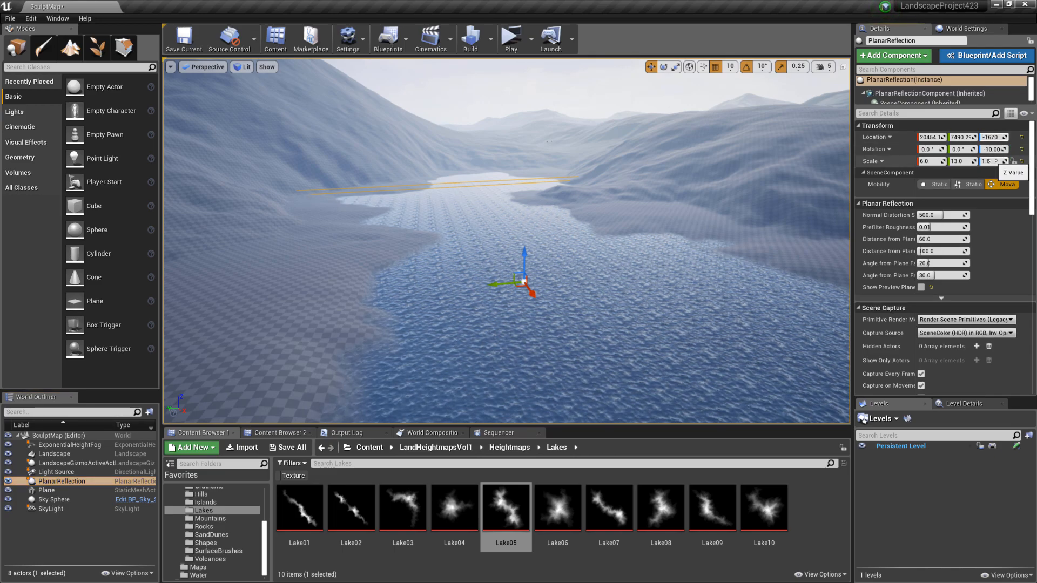
key("Return")
Move the PlanarReflection to about X 15454 over the lake and check its bounds in wireframe view
right_click_drag(536, 254, 605, 329)
key("s")
right_click_drag(472, 313, 428, 302)
key("d")
mouse_move(546, 246)
right_mouse_down()
mouse_move(528, 253)
mouse_move(550, 255)
right_mouse_up()
left_click(208, 67)
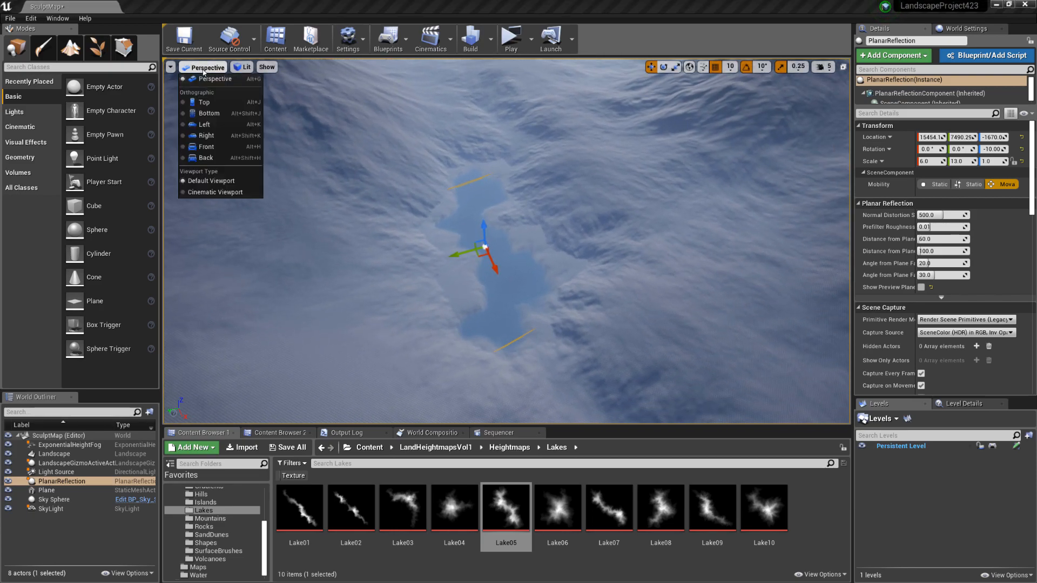
left_click(243, 67)
left_click(259, 99)
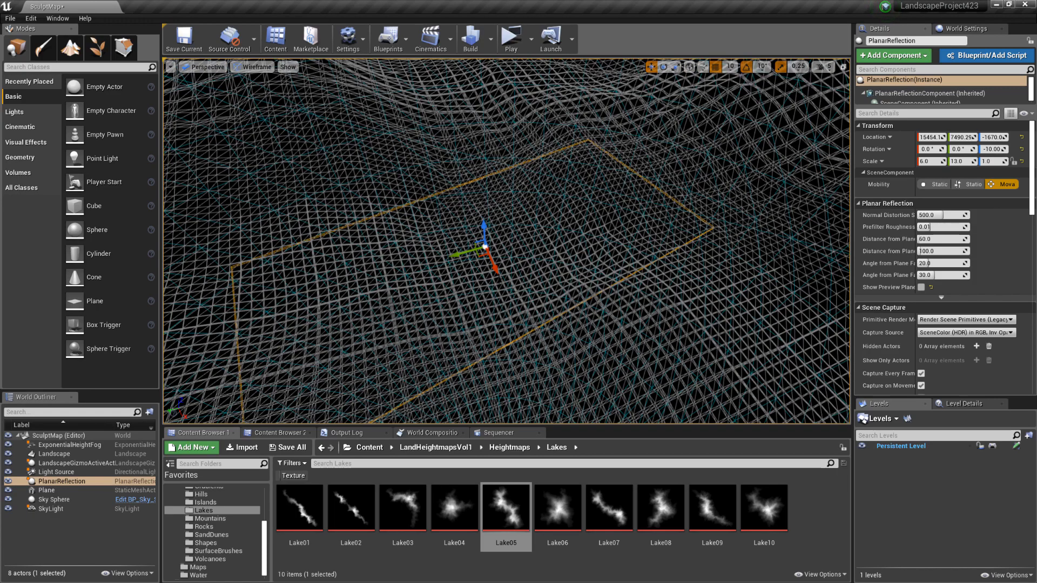
left_click(253, 67)
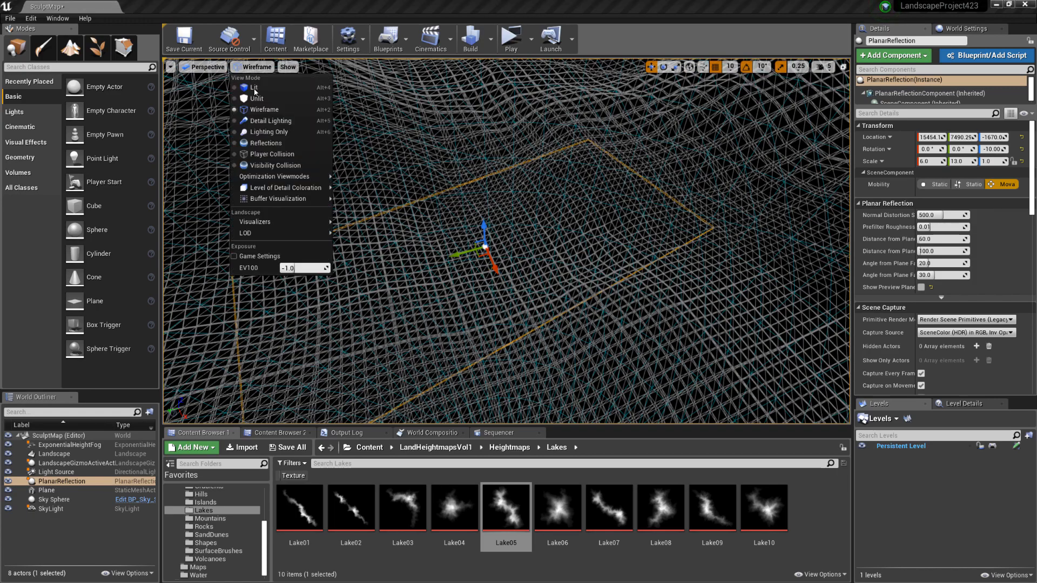
left_click(255, 88)
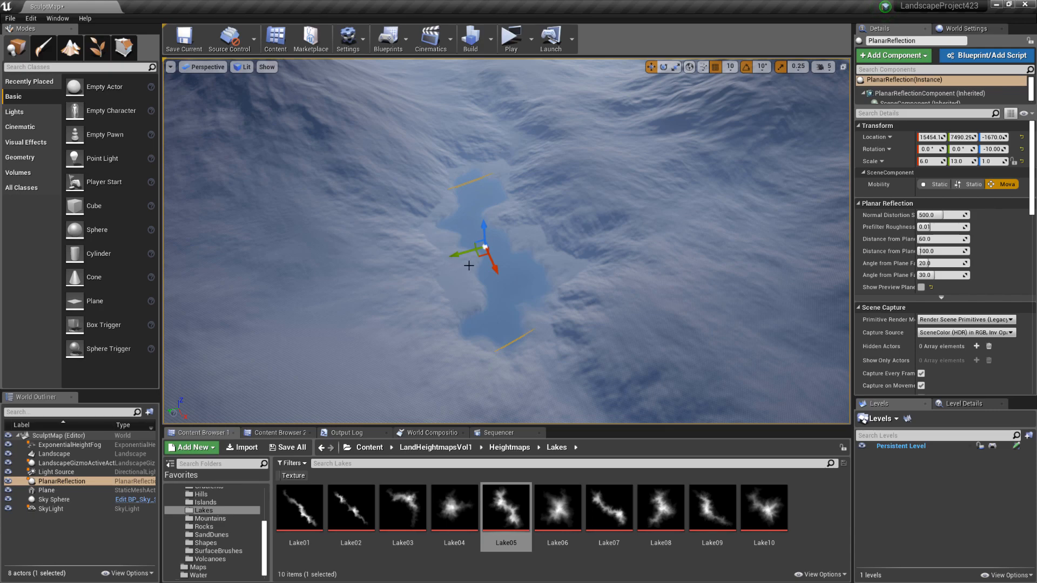
Rotate the PlanarReflection to a Z rotation of -80 degrees and check its bounds against the lake in wireframe view
key("e")
left_click_drag(464, 277, 519, 278)
key("w")
left_click(242, 67)
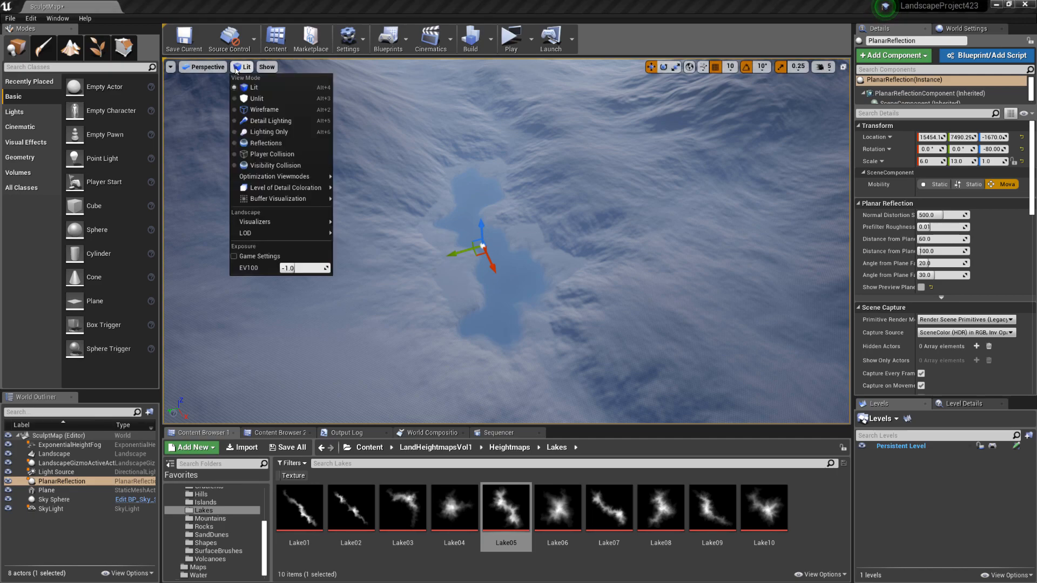
left_click(254, 97)
left_click(255, 67)
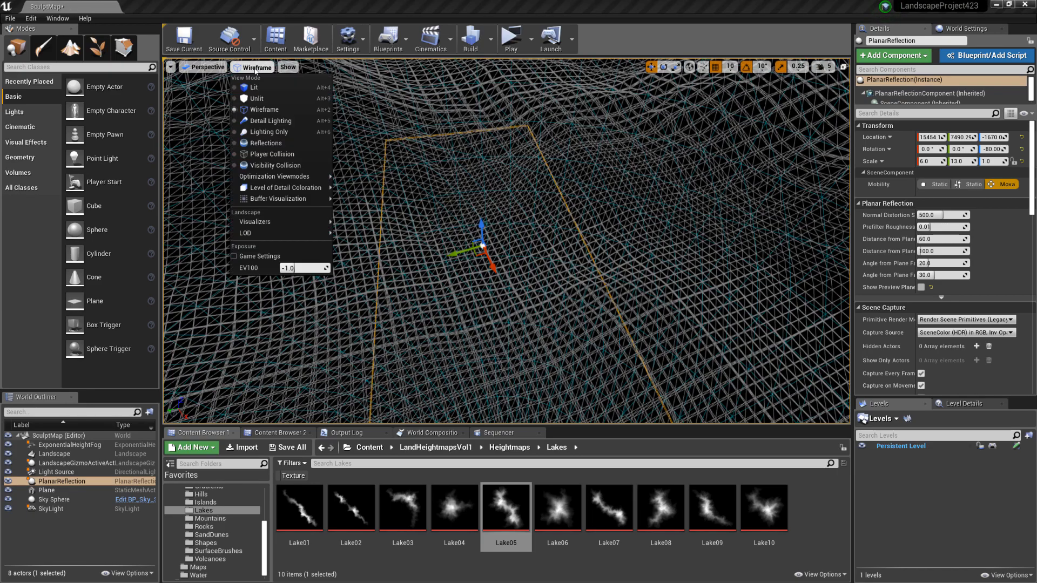
left_click(255, 88)
Lower the camera speed to 3 and inspect the lake from just above the water surface
right_click_drag(514, 252, 513, 194)
key("w")
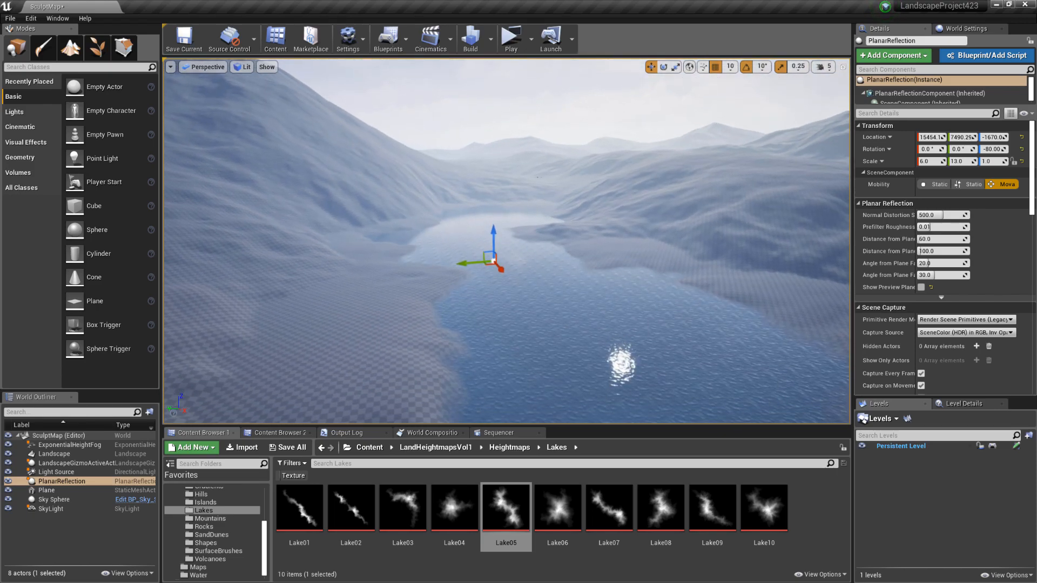
left_click(828, 65)
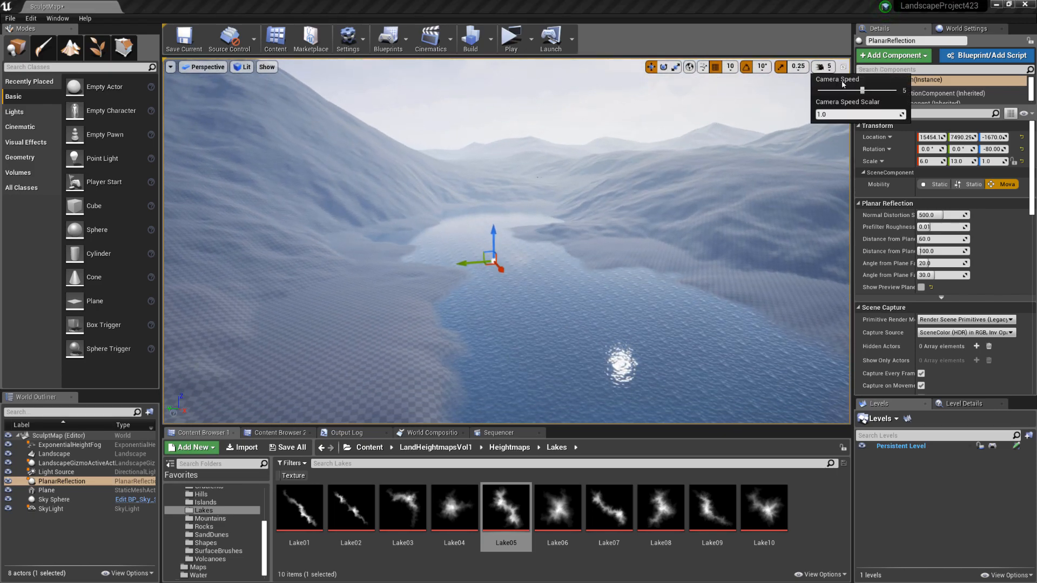
right_click_drag(657, 208, 593, 251)
key("w")
key("a")
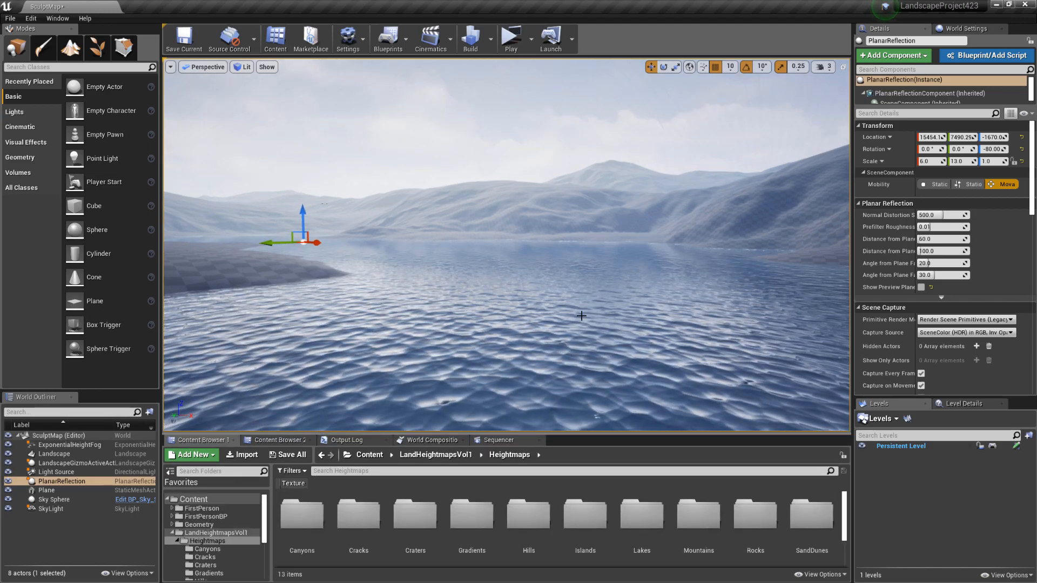
mouse_move(574, 314)
right_mouse_down()
mouse_move(594, 321)
mouse_move(580, 312)
right_mouse_up()
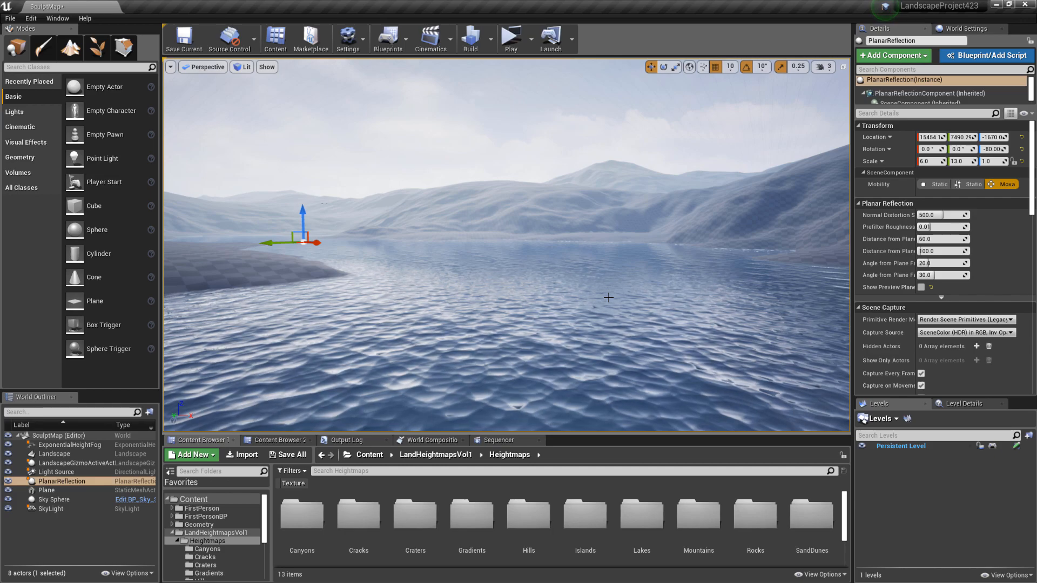
Examine the lake's water reflections and shoreline in the full-screen viewport
key("F11")
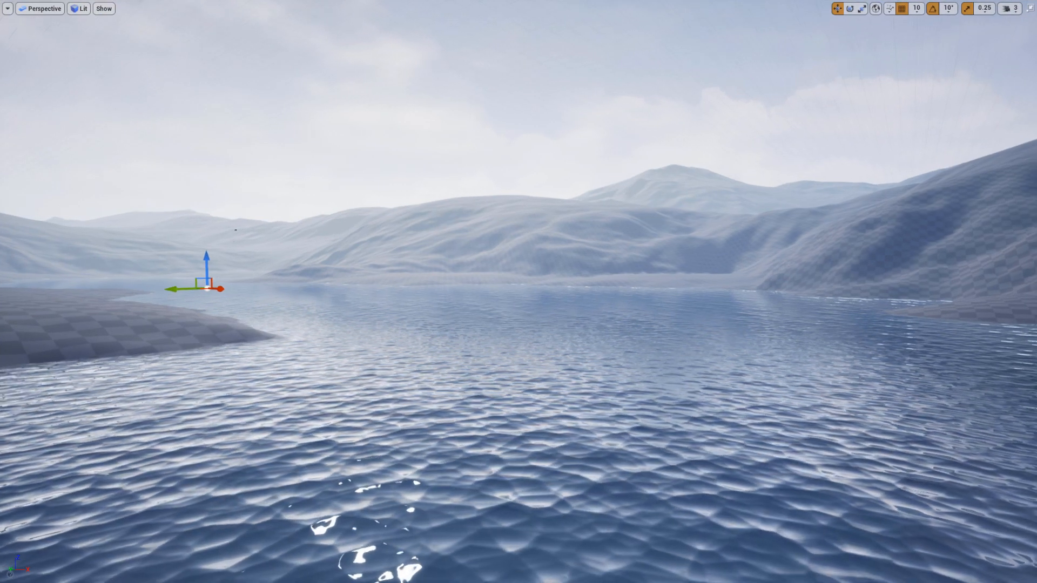
right_click_drag(582, 313, 601, 315)
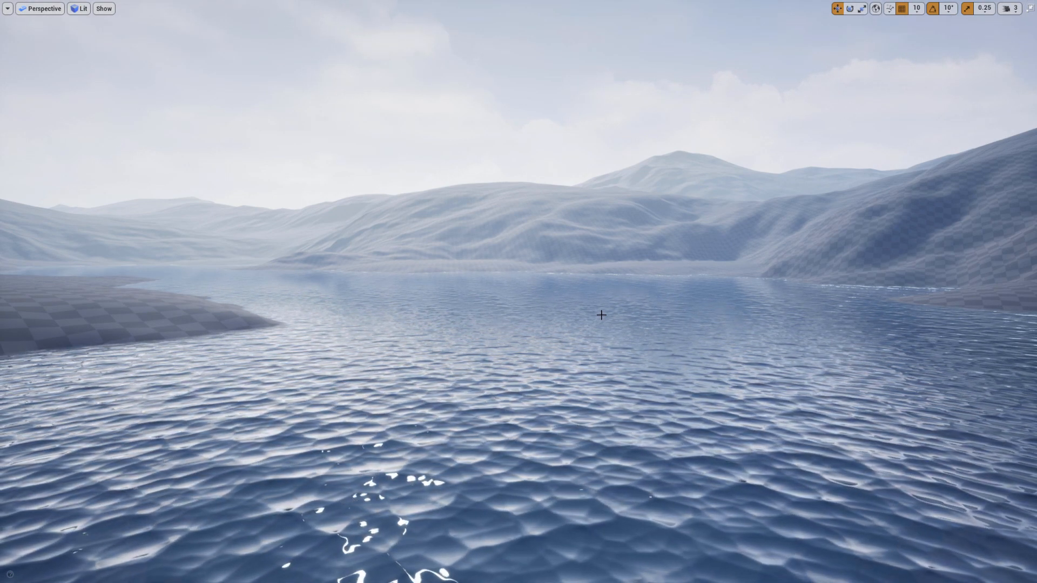
right_click_drag(584, 319, 607, 317)
key("w")
right_click_drag(518, 291, 460, 282)
mouse_move(618, 322)
right_mouse_down()
mouse_move(513, 319)
mouse_move(718, 321)
mouse_move(607, 319)
mouse_move(691, 318)
mouse_move(632, 319)
right_mouse_up()
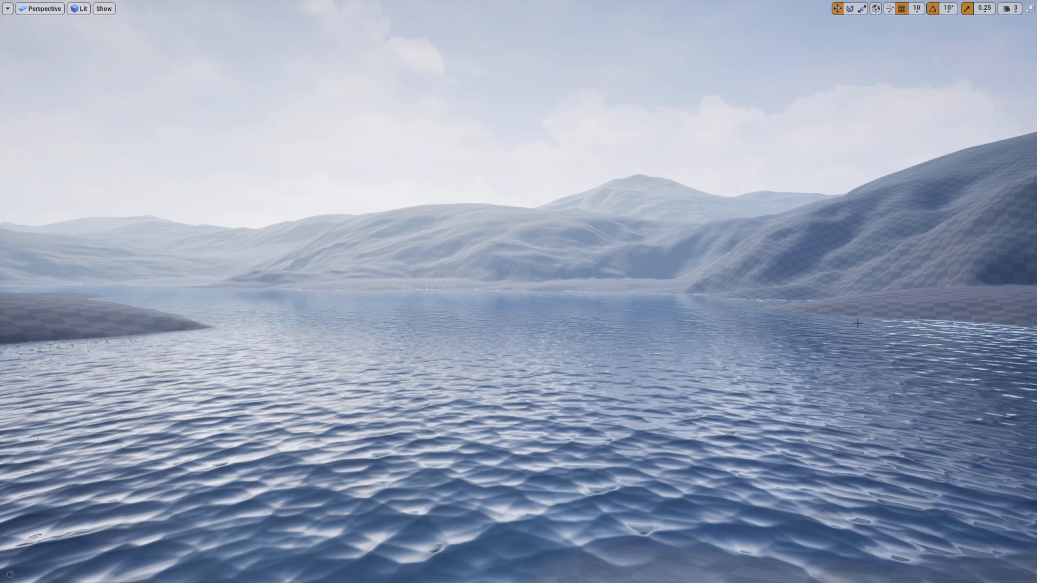